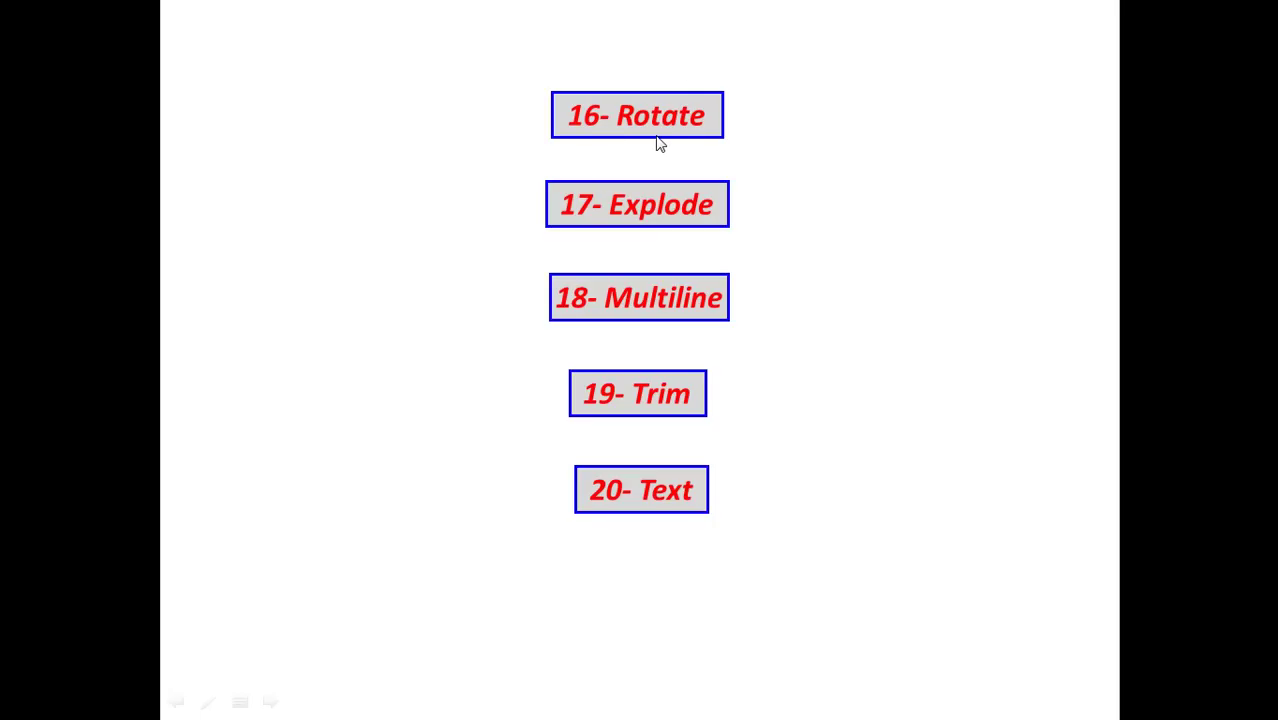
Step: Leave the PowerPoint slide of commands 16–20 and return to the blank AutoCAD Drawing1
{"action": "key", "text": "alt+Tab"}
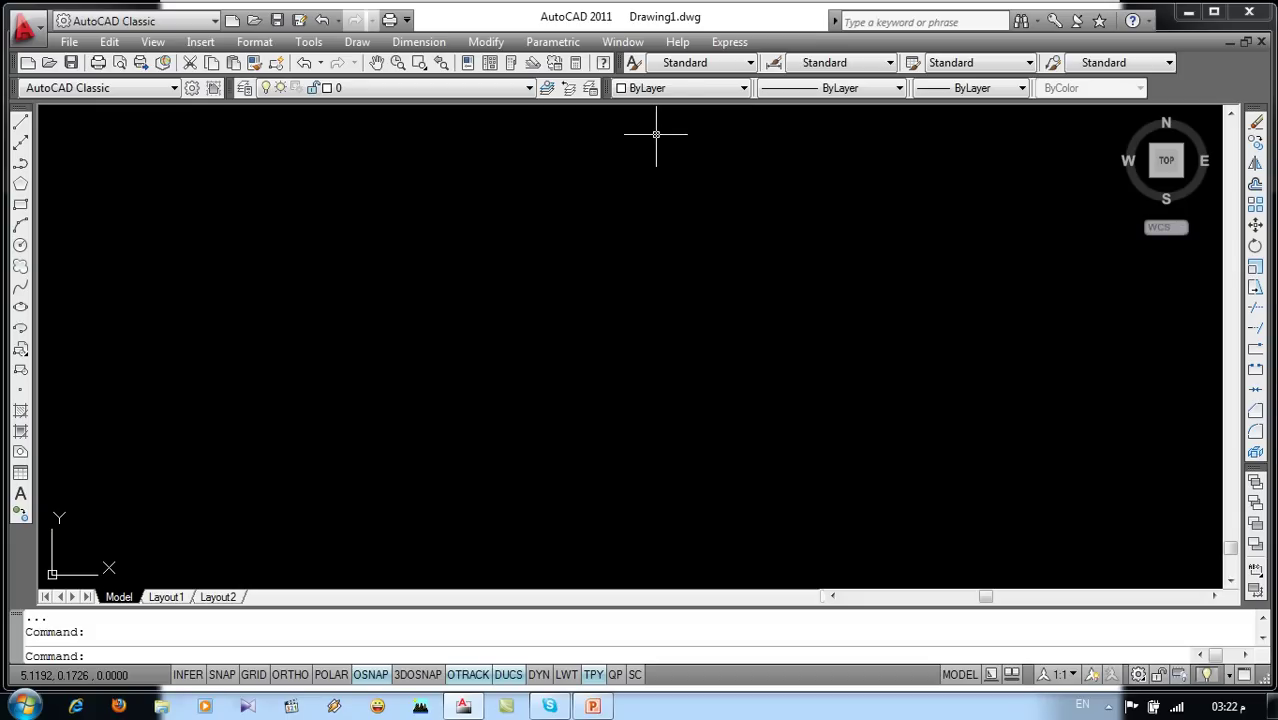
Step: Draw a 3-unit vertical line with Ortho on and centre it in view
{"action": "key", "text": "Return"}
{"action": "left_click", "coordinate": [545, 207]}
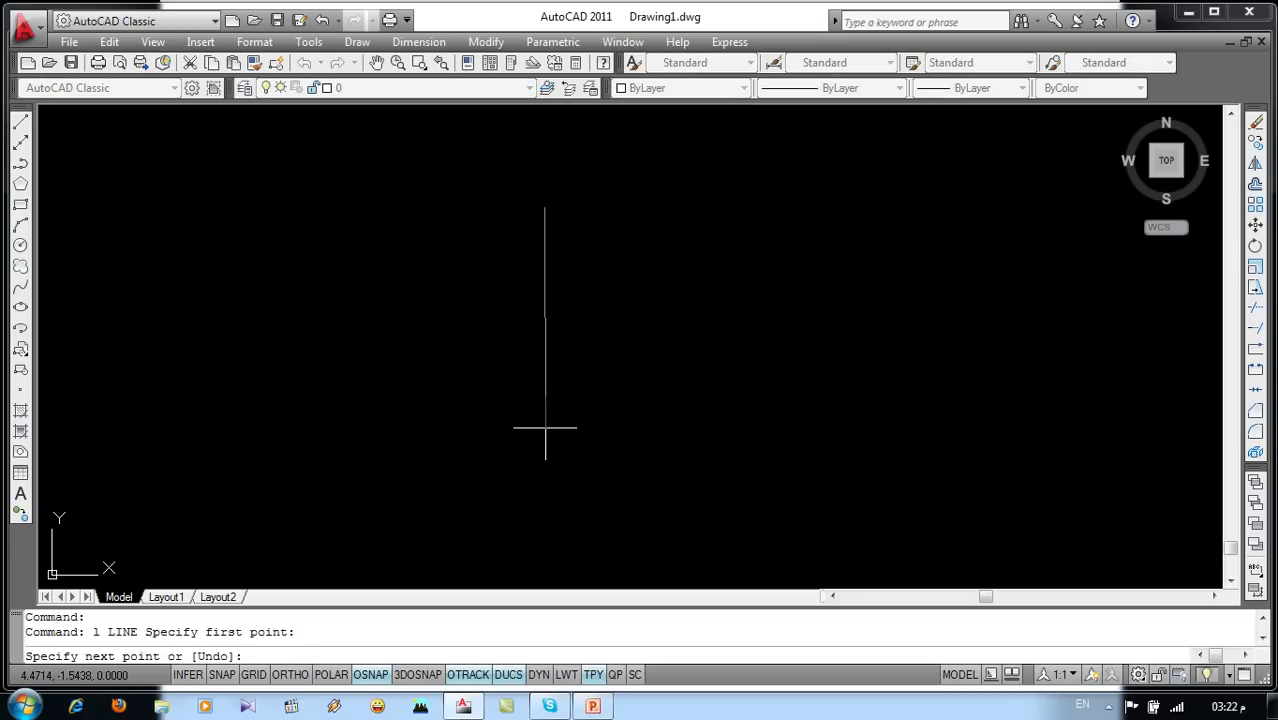
{"action": "key", "text": "F8"}
{"action": "type", "text": "3"}
{"action": "key", "text": "Return"}
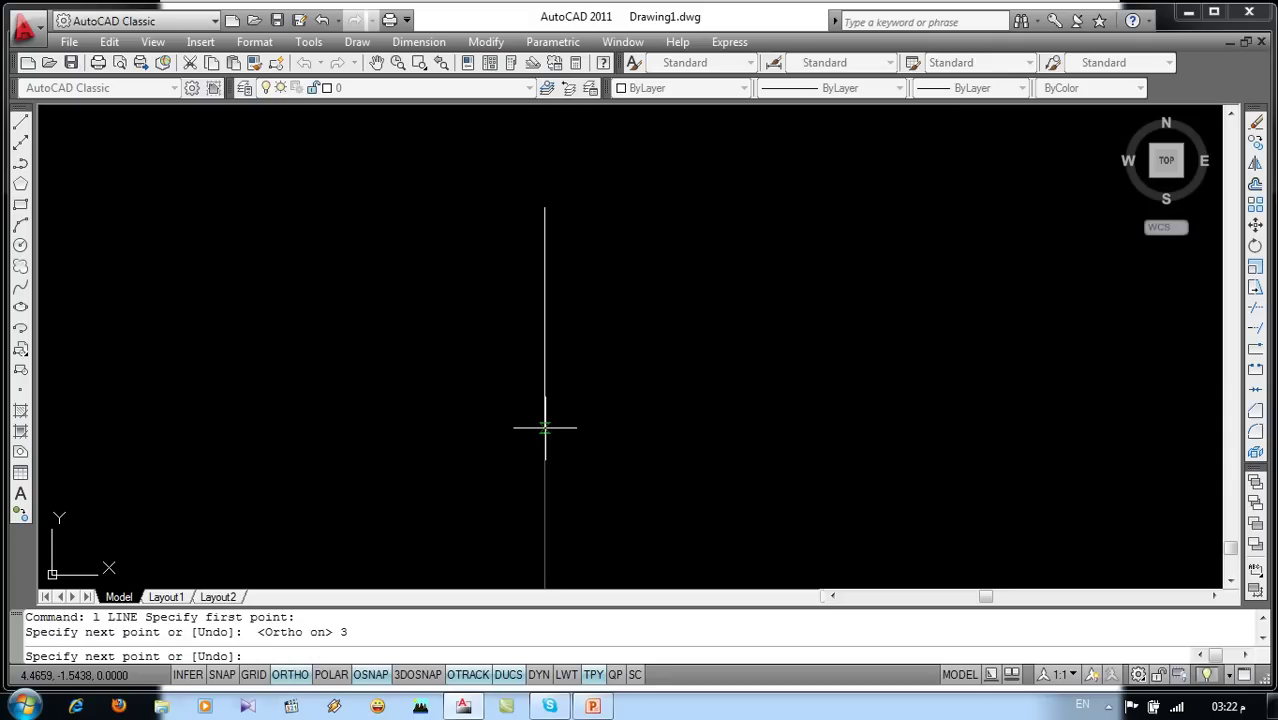
{"action": "key", "text": "Escape"}
{"action": "scroll", "coordinate": [548, 378], "scroll_direction": "down", "scroll_amount": 4}
{"action": "middle_click_drag", "start_coordinate": [594, 426], "coordinate": [622, 374]}
{"action": "scroll", "coordinate": [662, 317], "scroll_direction": "up", "scroll_amount": 1}
{"action": "scroll", "coordinate": [662, 317], "scroll_direction": "up", "scroll_amount": 1}
{"action": "middle_click_drag", "start_coordinate": [662, 317], "coordinate": [656, 380]}
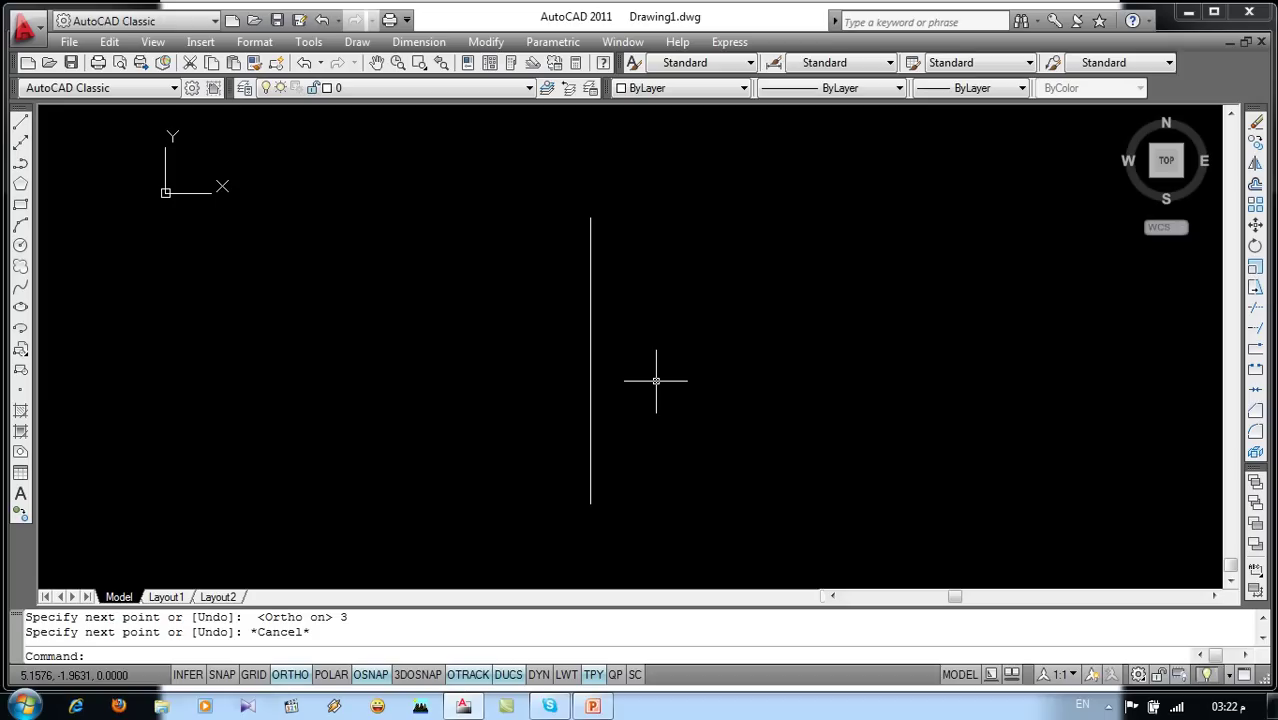
Step: Rotate the line 30 degrees about its lower endpoint using RO
{"action": "left_click", "coordinate": [497, 45]}
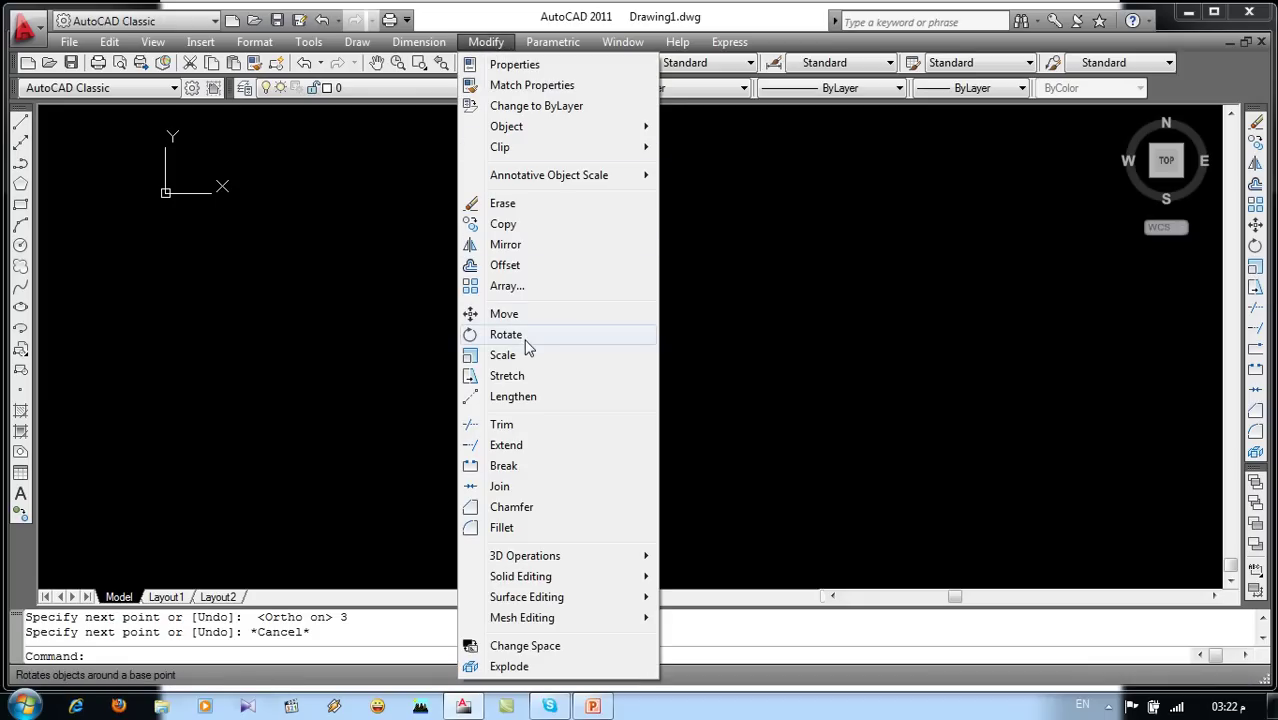
{"action": "key", "text": "Escape"}
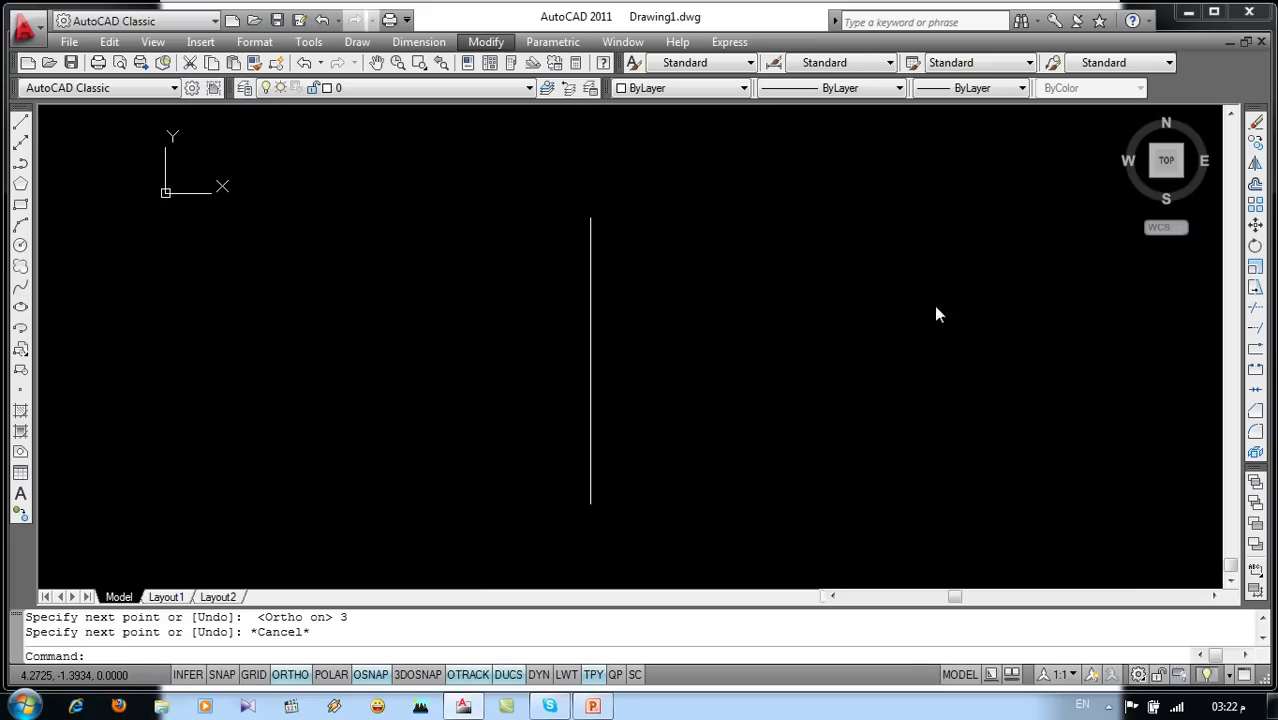
{"action": "left_click_drag", "start_coordinate": [886, 320], "coordinate": [761, 401]}
{"action": "type", "text": "ro"}
{"action": "key", "text": "Return"}
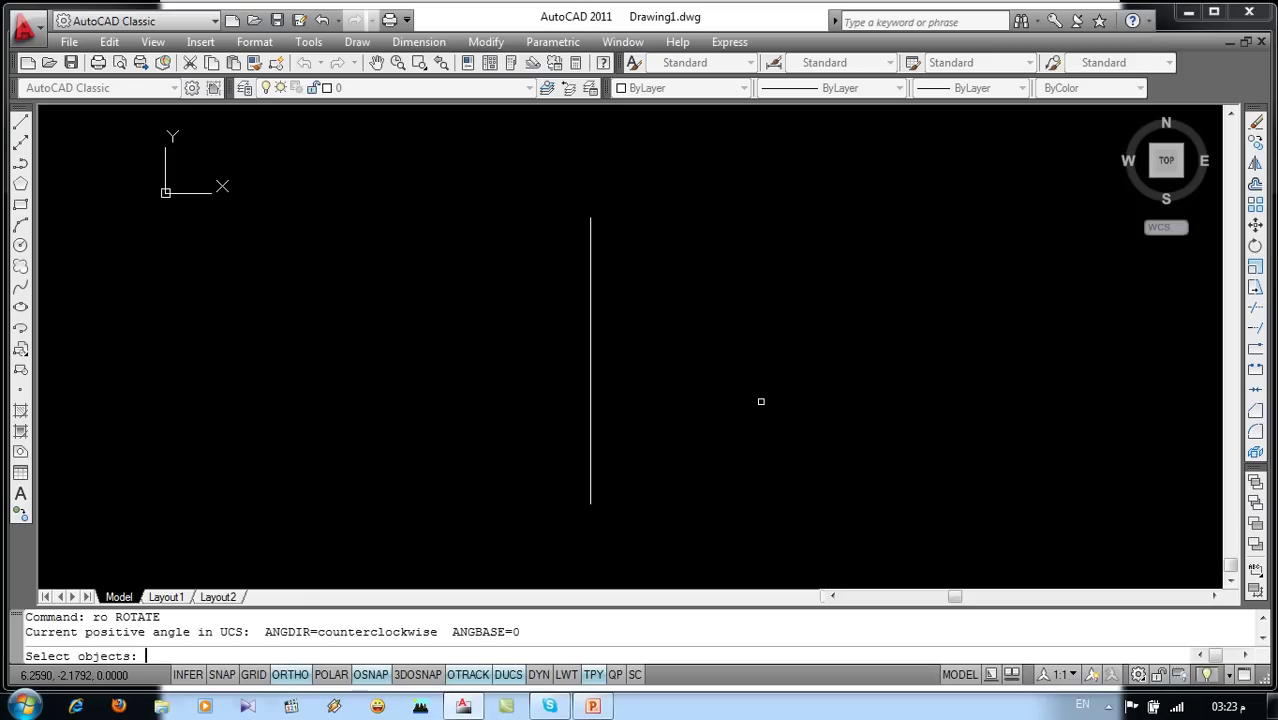
{"action": "left_click", "coordinate": [633, 188]}
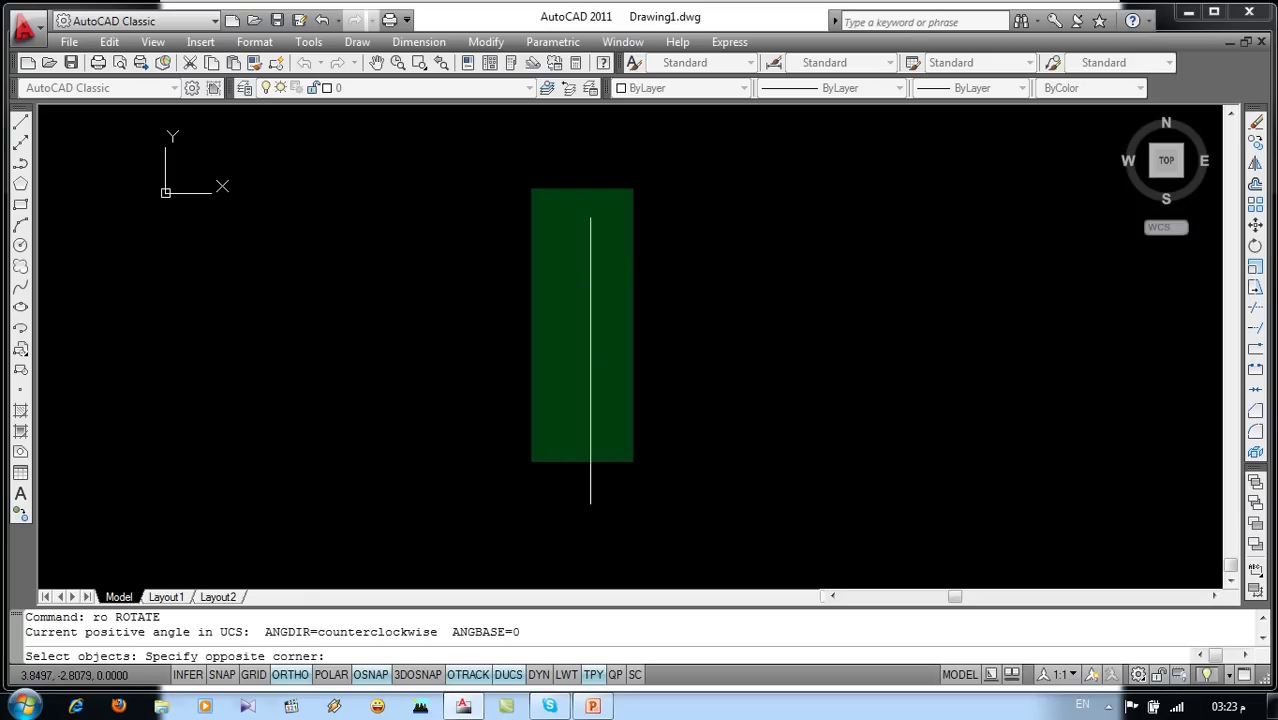
{"action": "left_click", "coordinate": [524, 520]}
{"action": "key", "text": "Return"}
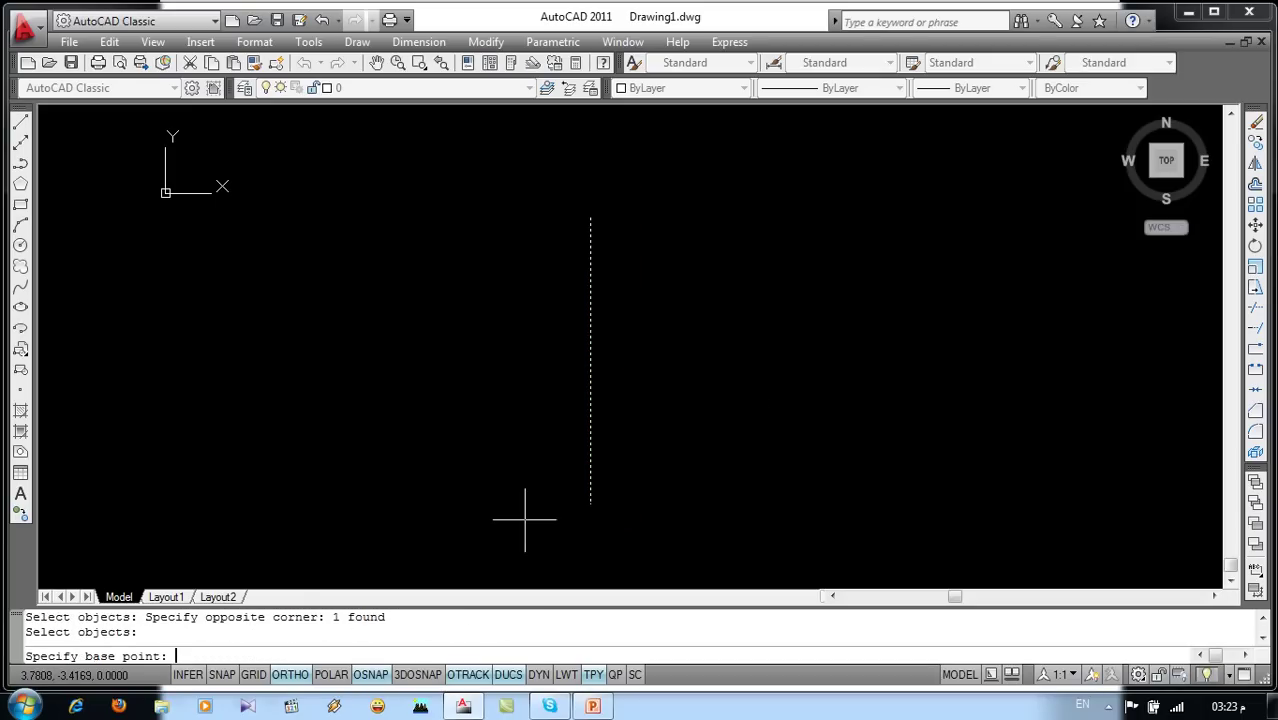
{"action": "left_click", "coordinate": [590, 505]}
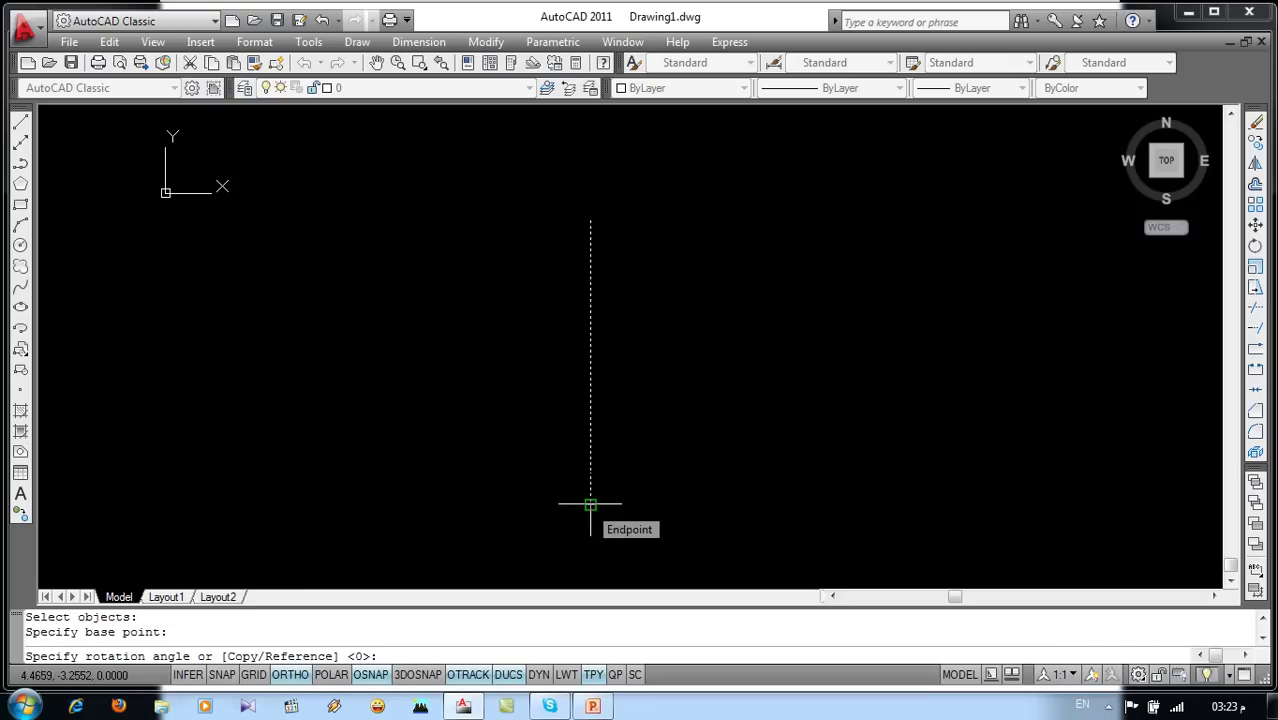
{"action": "type", "text": "0"}
{"action": "key", "text": "BackSpace"}
{"action": "type", "text": "0"}
{"action": "key", "text": "BackSpace"}
{"action": "type", "text": "30"}
{"action": "key", "text": "Return"}
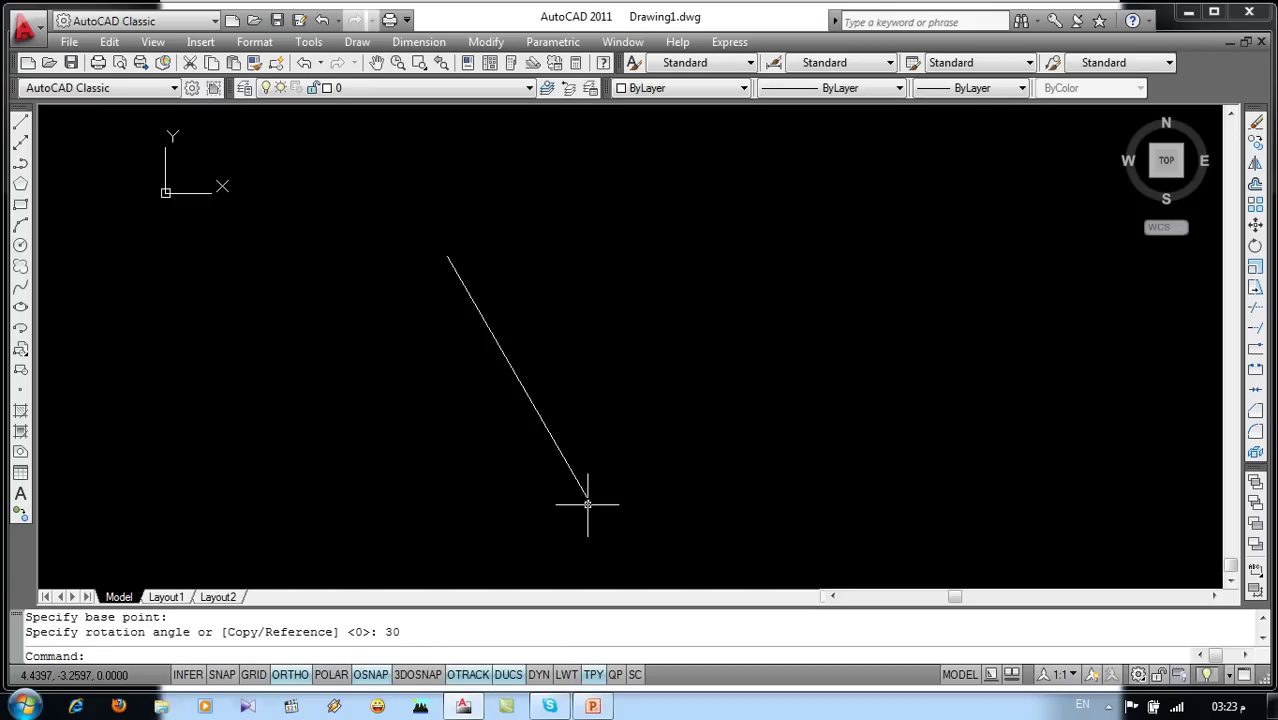
Step: Draw an upright rectangle beside the tilted line with REC
{"action": "type", "text": "rec"}
{"action": "key", "text": "Return"}
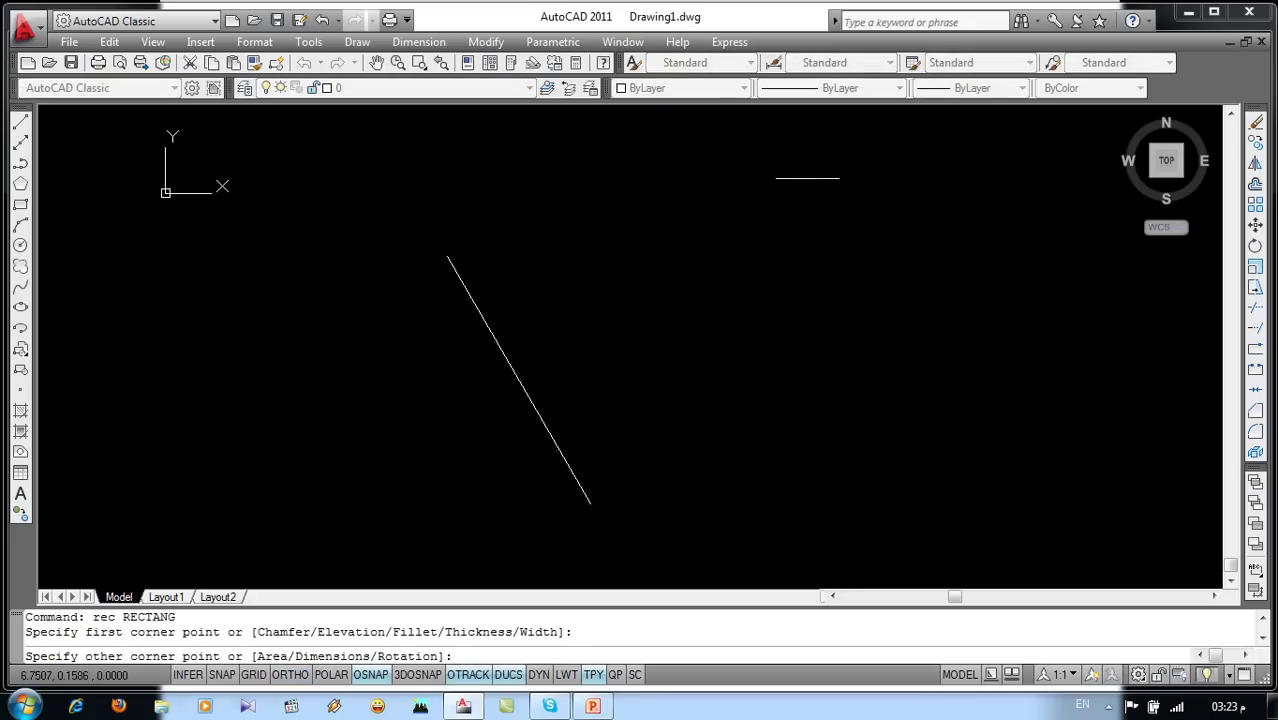
{"action": "left_click", "coordinate": [708, 377]}
{"action": "middle_click_drag", "start_coordinate": [708, 377], "coordinate": [537, 441]}
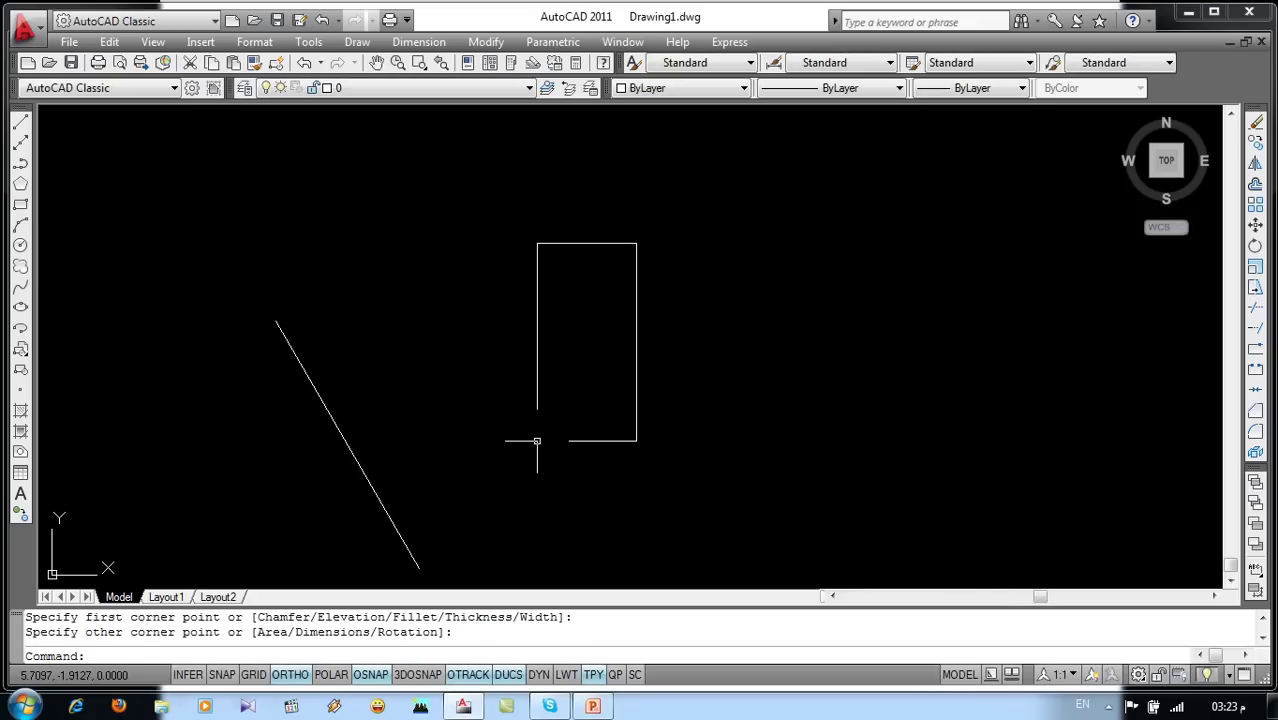
Step: Rotate the rectangle -45 degrees about its lower-left corner, then briefly revisit the slide list
{"action": "type", "text": "ro"}
{"action": "key", "text": "Return"}
{"action": "left_click", "coordinate": [667, 229]}
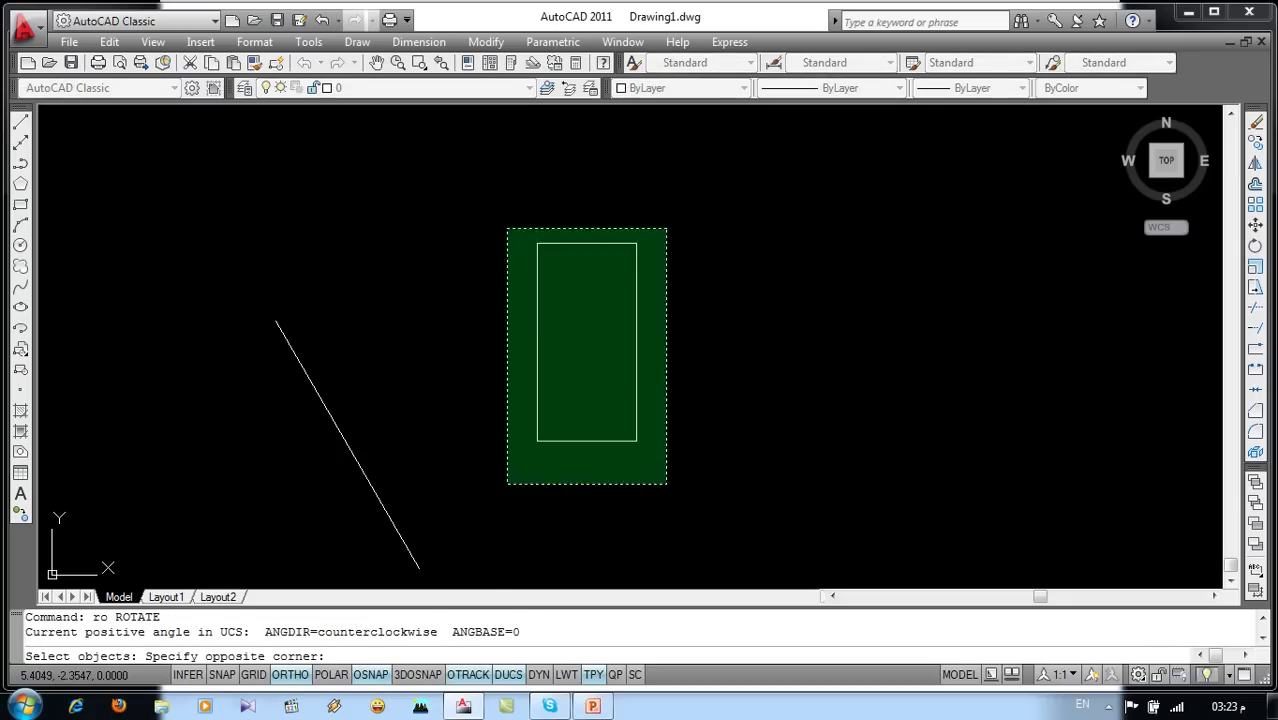
{"action": "left_click", "coordinate": [507, 484]}
{"action": "key", "text": "Return"}
{"action": "left_click", "coordinate": [537, 441]}
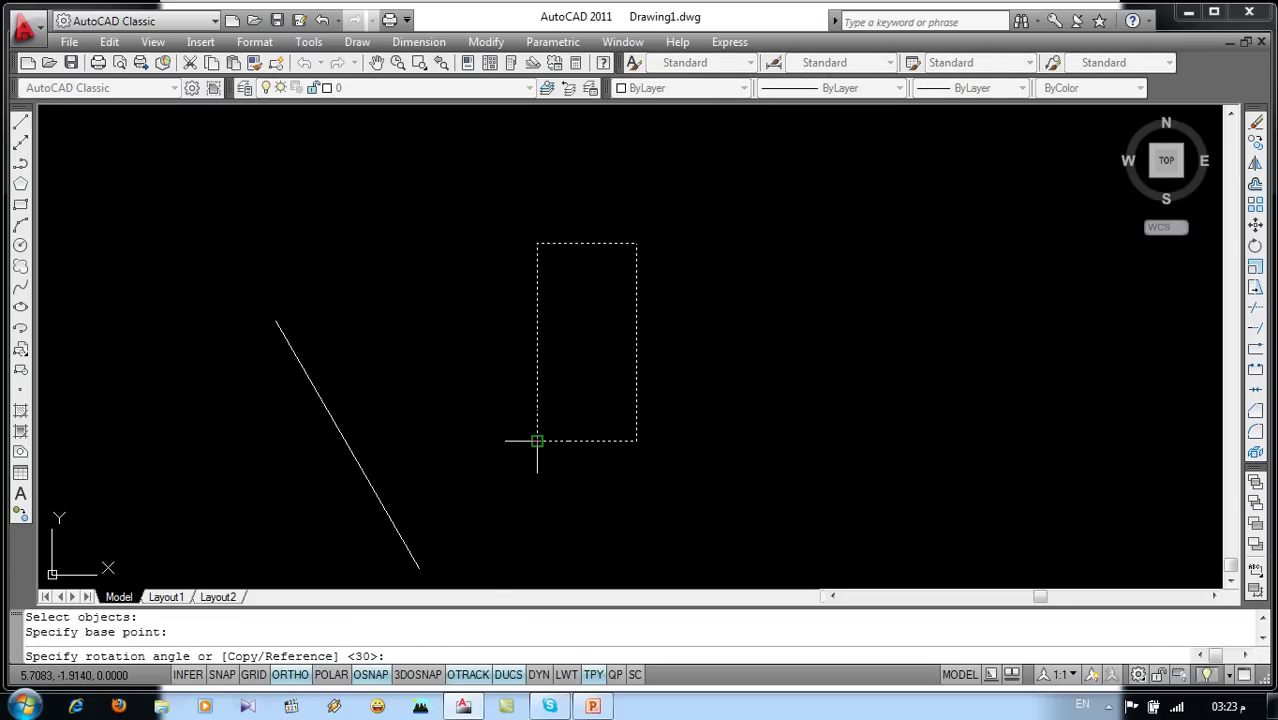
{"action": "type", "text": "-45"}
{"action": "key", "text": "Return"}
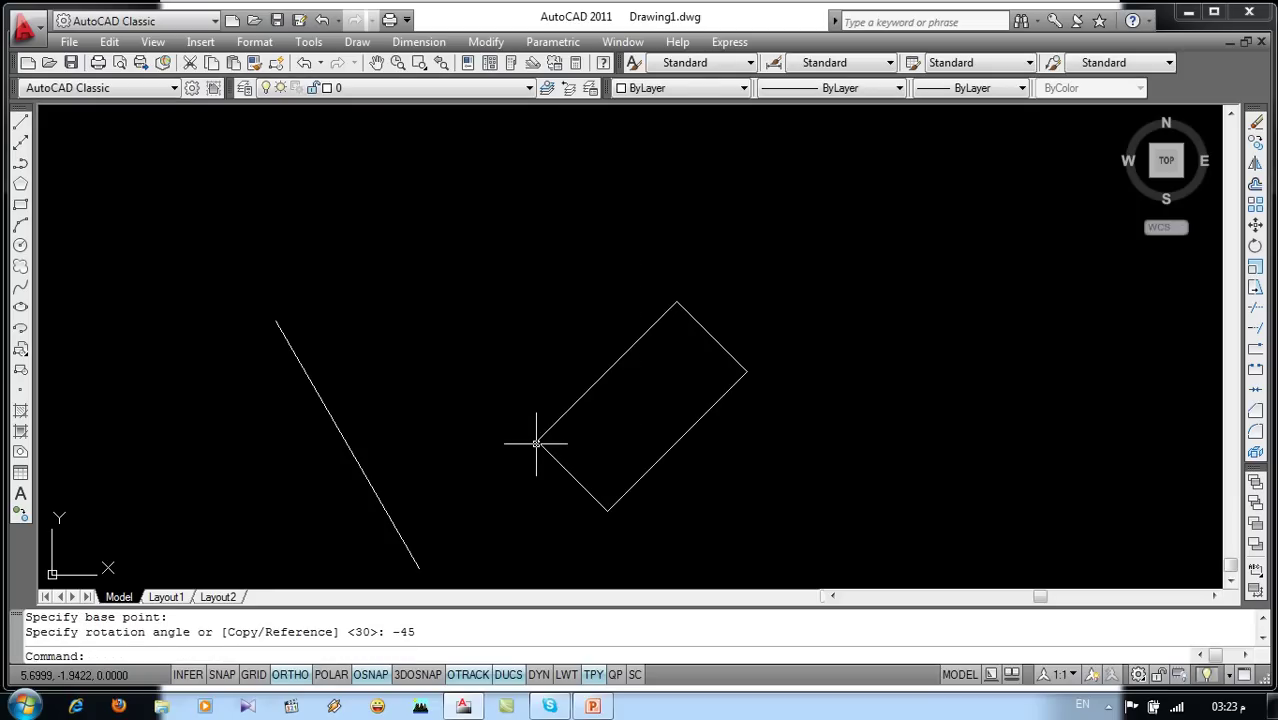
{"action": "middle_click_drag", "start_coordinate": [536, 443], "coordinate": [638, 378]}
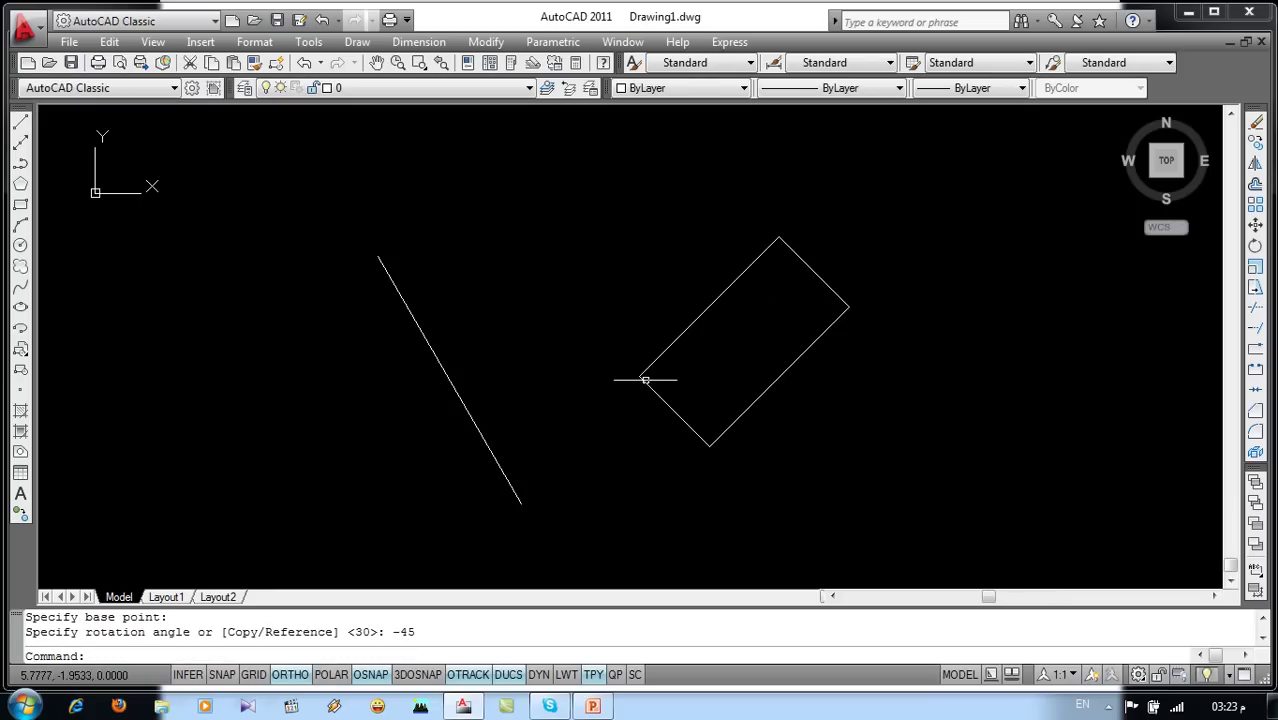
{"action": "left_click", "coordinate": [593, 706]}
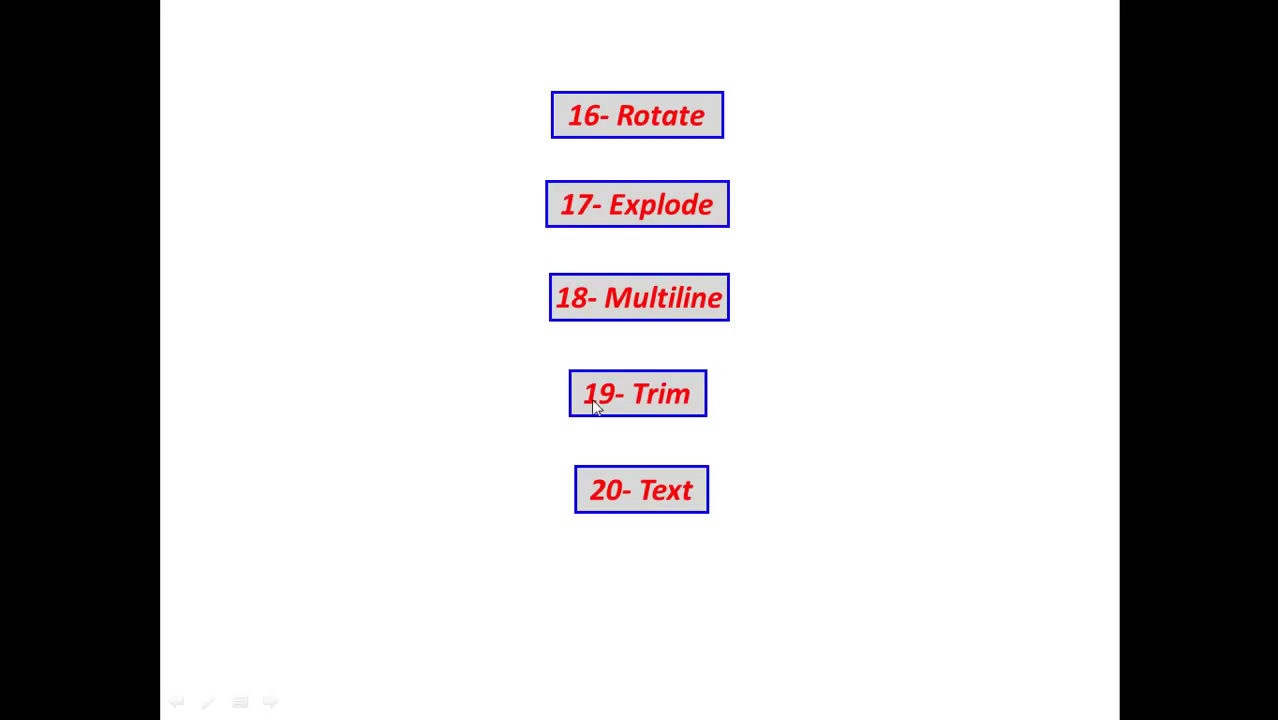
{"action": "key", "text": "alt+Tab"}
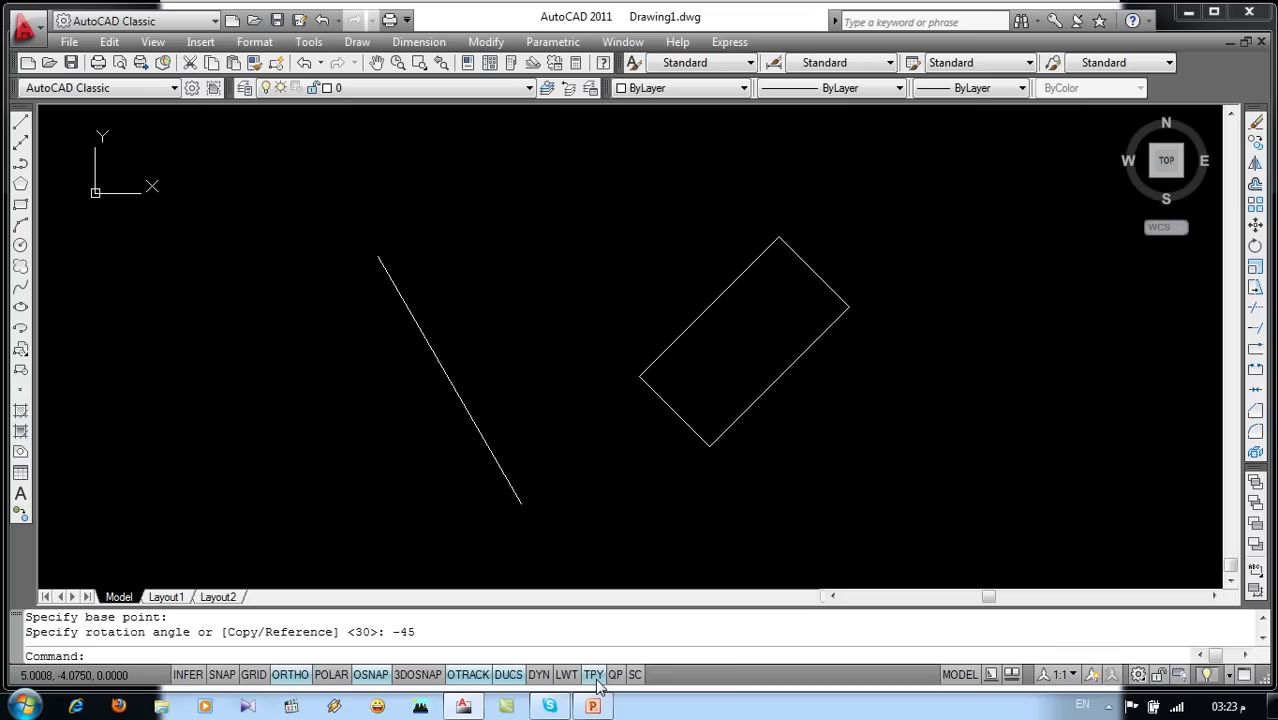
Step: Explode the rotated rectangle and pick each edge to show the four lines are separate
{"action": "left_click", "coordinate": [768, 381]}
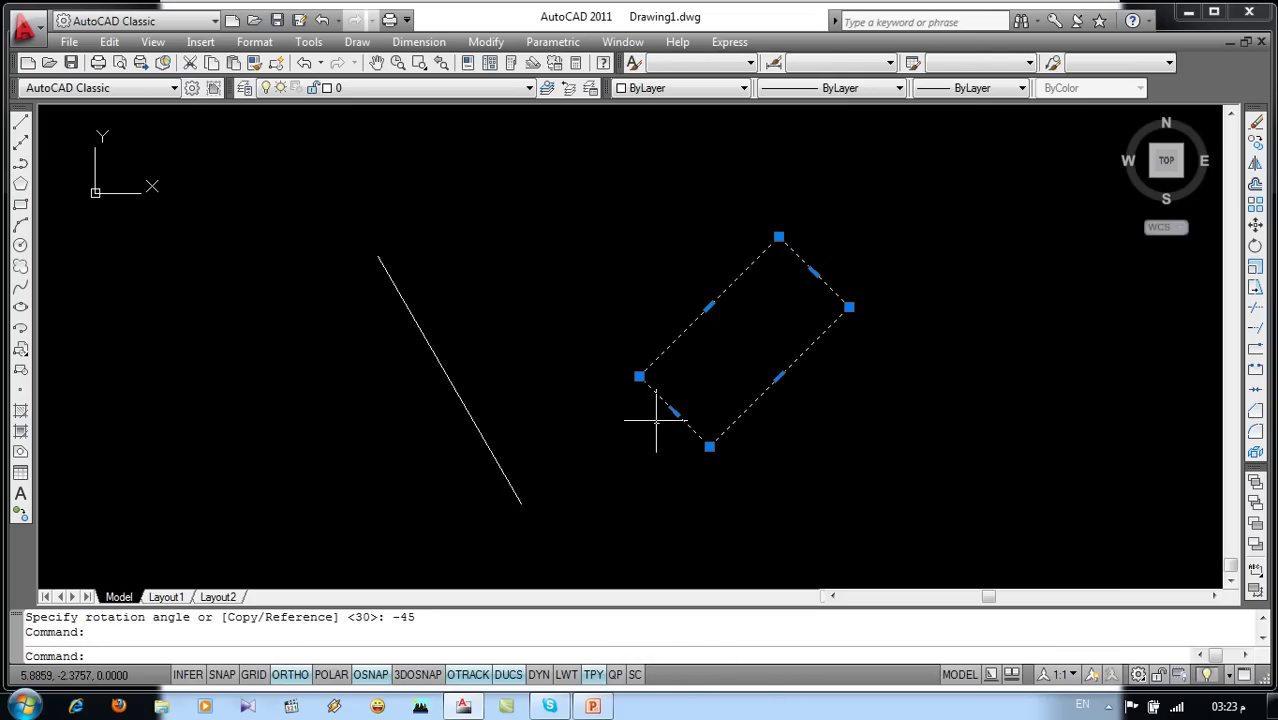
{"action": "middle_click_drag", "start_coordinate": [843, 454], "coordinate": [770, 430]}
{"action": "middle_click_drag", "start_coordinate": [813, 381], "coordinate": [765, 416]}
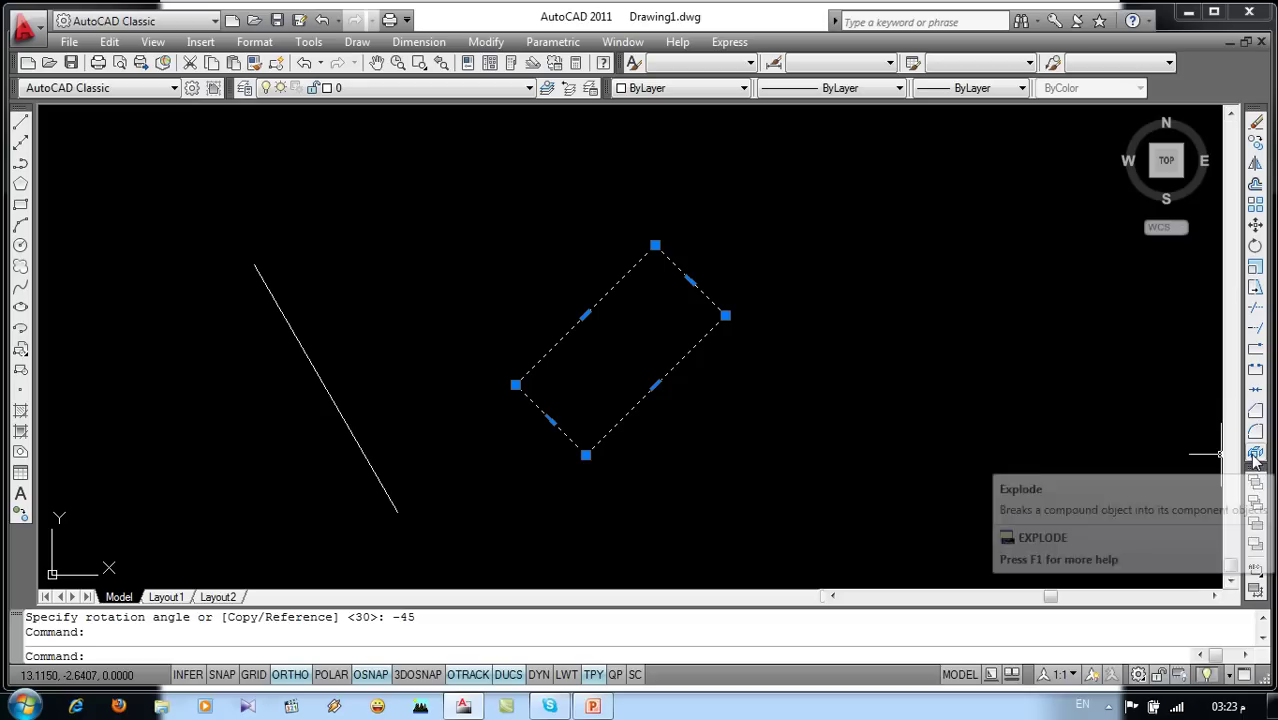
{"action": "left_click", "coordinate": [1255, 455]}
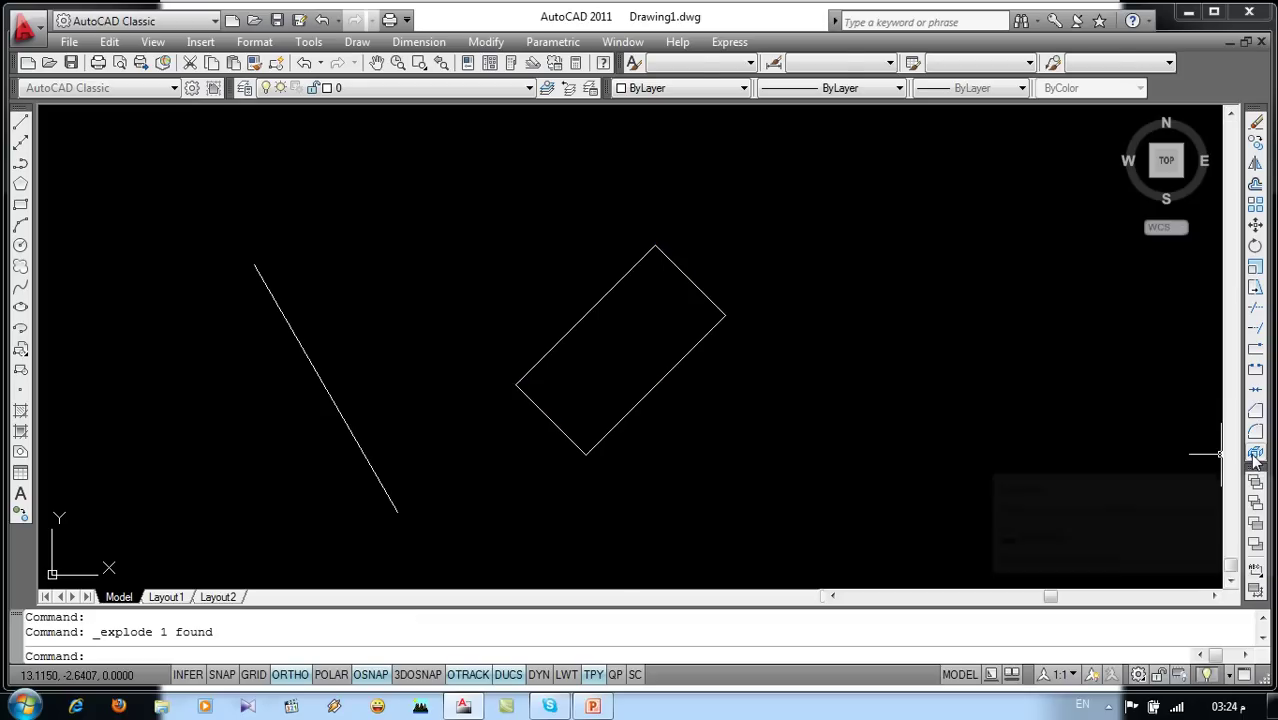
{"action": "left_click", "coordinate": [685, 356]}
{"action": "left_click", "coordinate": [696, 288]}
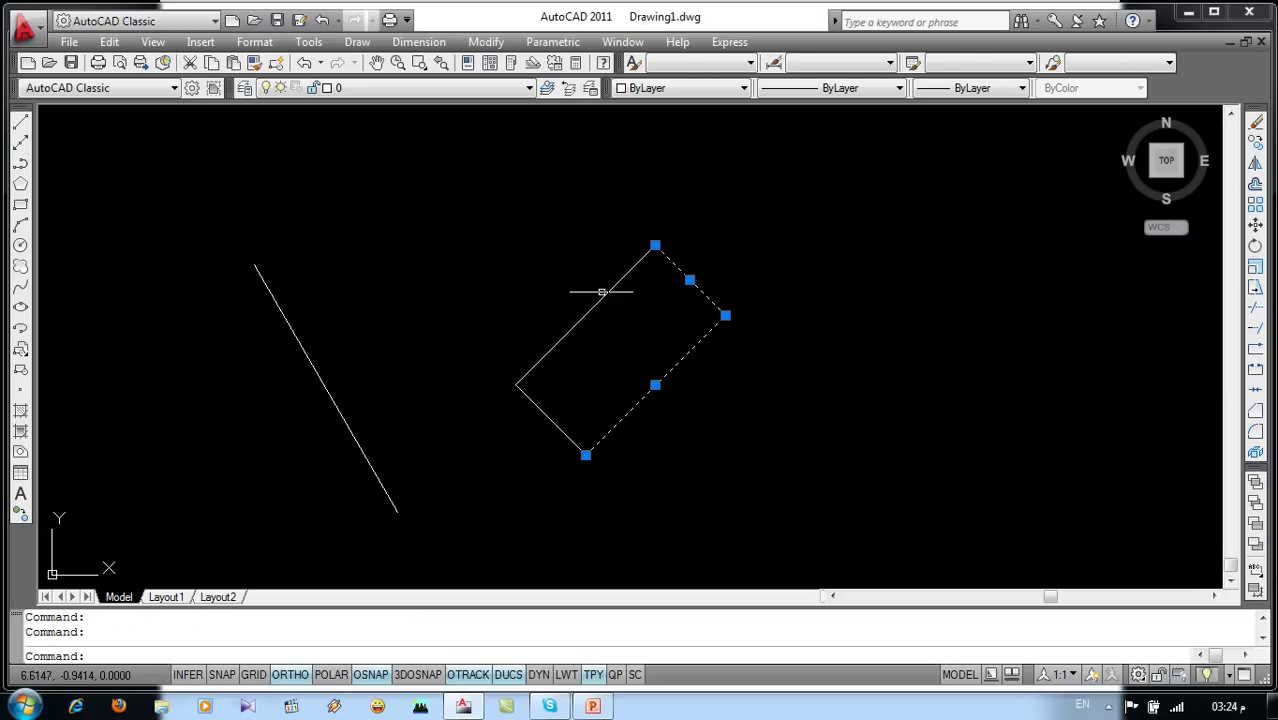
{"action": "left_click", "coordinate": [600, 298]}
{"action": "left_click", "coordinate": [552, 413]}
{"action": "left_click", "coordinate": [552, 413]}
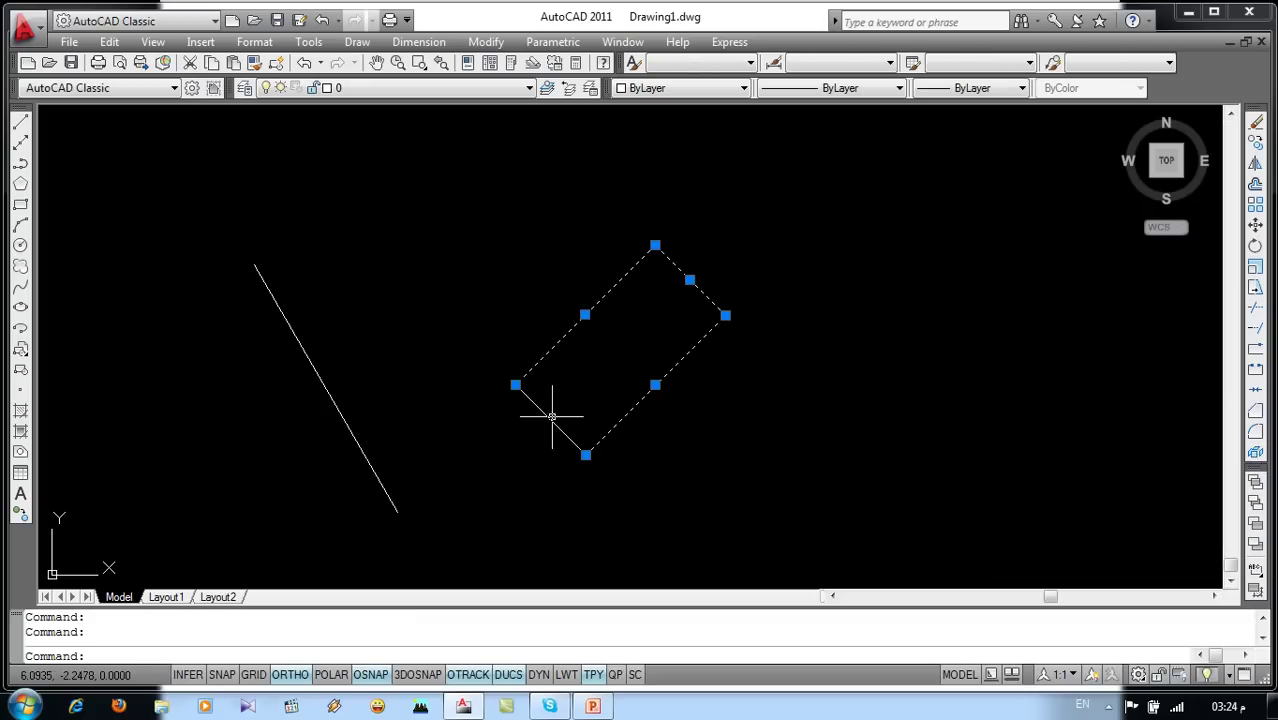
{"action": "key", "text": "Escape"}
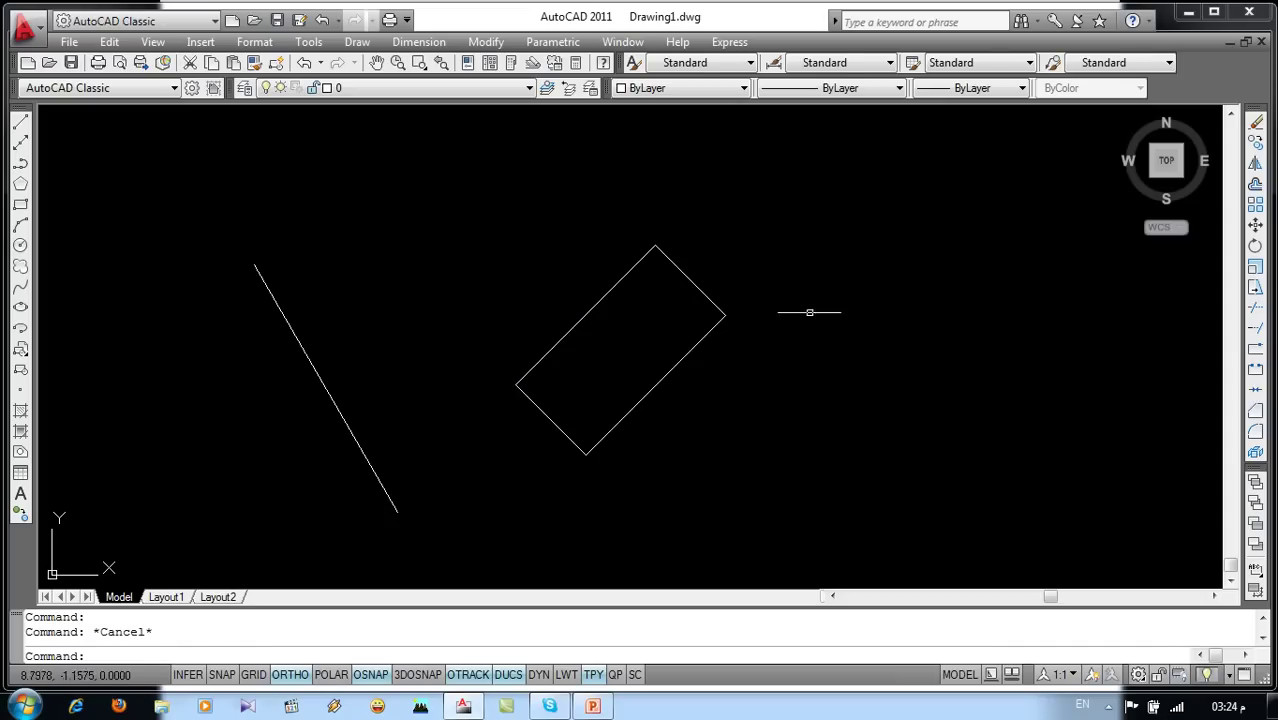
{"action": "left_click", "coordinate": [762, 256]}
{"action": "left_click", "coordinate": [884, 248]}
Step: Hatch the rectangle by picking a point inside it
{"action": "type", "text": "h"}
{"action": "key", "text": "Return"}
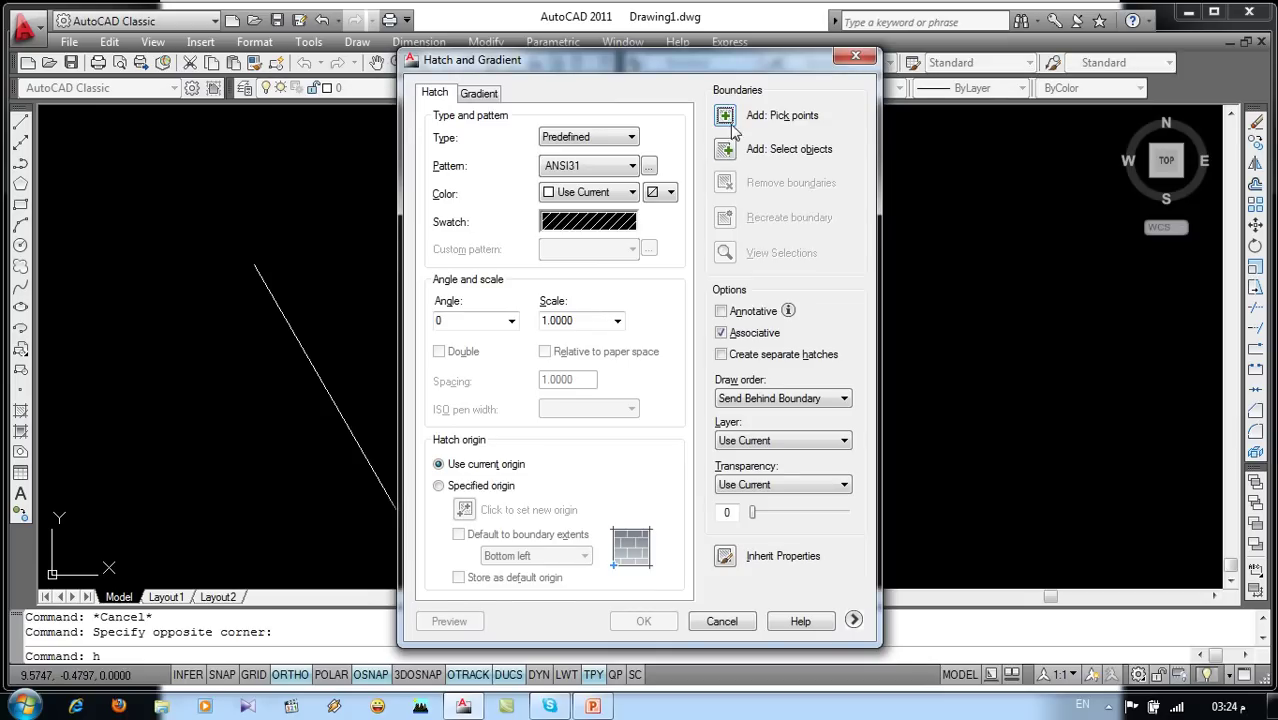
{"action": "left_click", "coordinate": [731, 123]}
{"action": "left_click", "coordinate": [659, 342]}
{"action": "key", "text": "Return"}
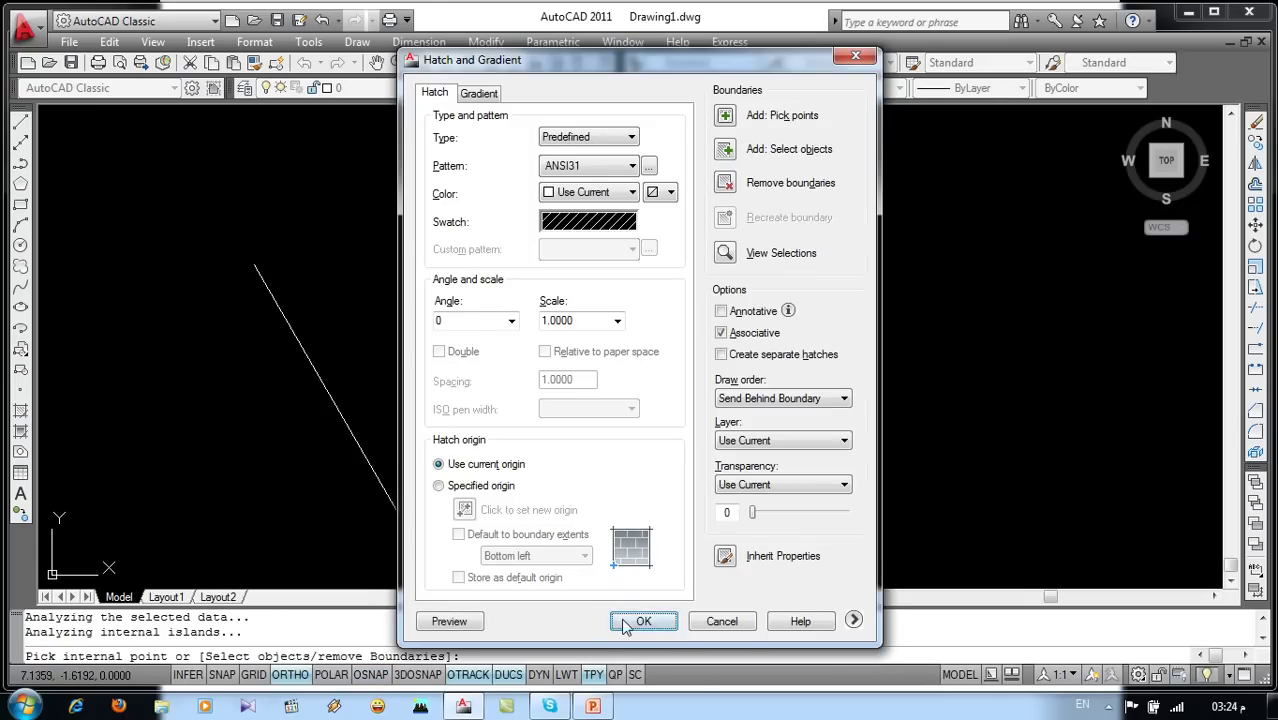
{"action": "left_click", "coordinate": [642, 621]}
Step: Explode the hatch and select several of its individual lines
{"action": "left_click", "coordinate": [588, 396]}
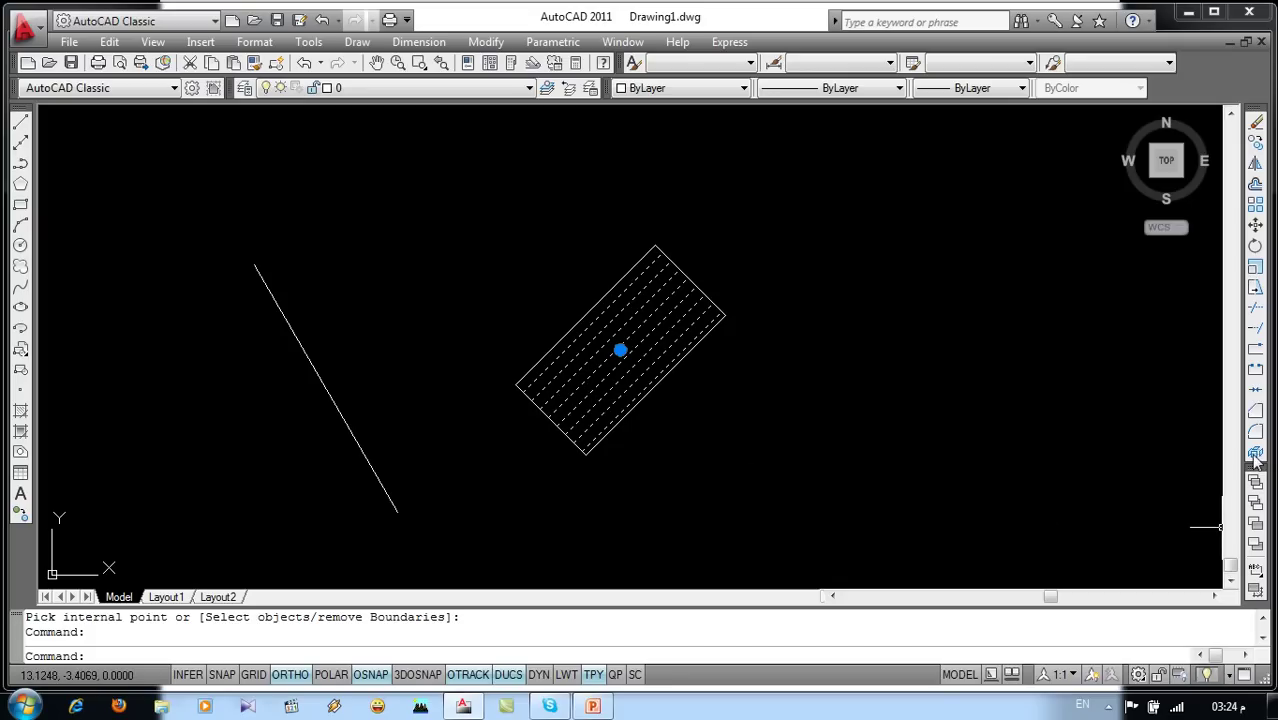
{"action": "left_click", "coordinate": [1255, 455]}
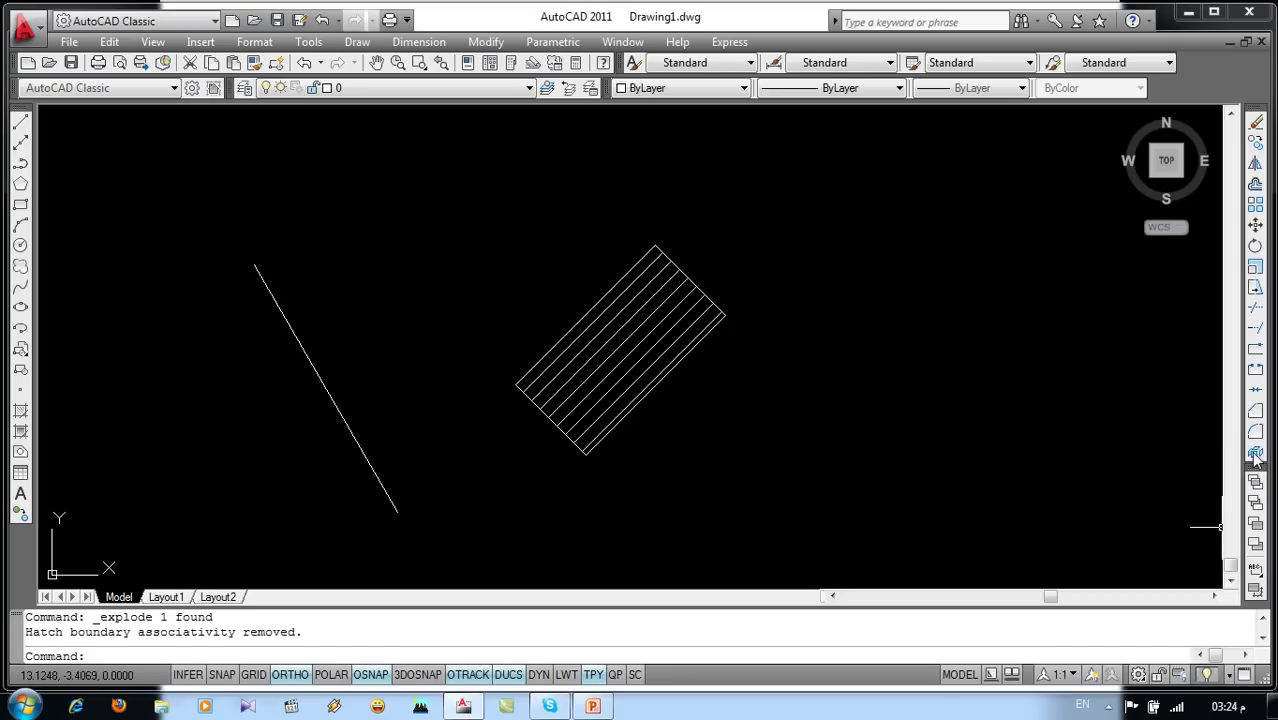
{"action": "left_click", "coordinate": [625, 330]}
{"action": "left_click", "coordinate": [631, 337]}
{"action": "left_click", "coordinate": [639, 342]}
{"action": "left_click", "coordinate": [647, 352]}
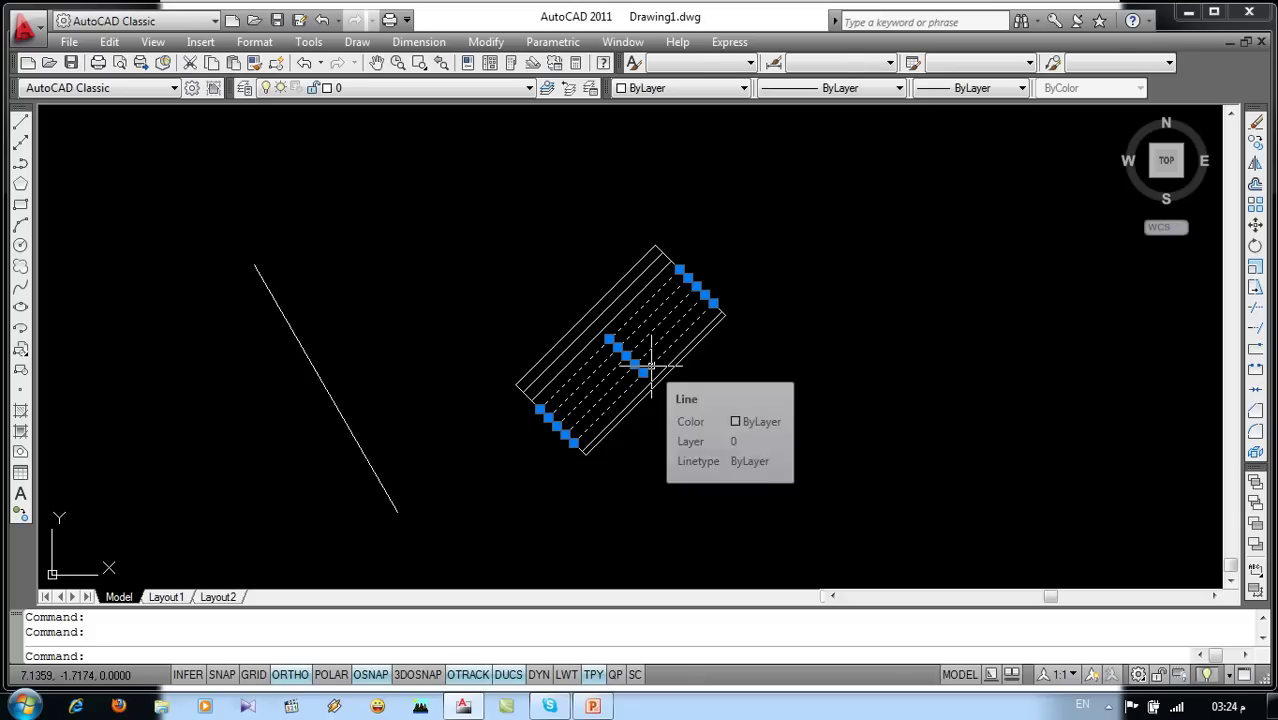
{"action": "key", "text": "Escape"}
{"action": "key", "text": "Escape"}
Step: Undo the hatch and delete the line and rectangle with a window selection
{"action": "key", "text": "ctrl+z"}
{"action": "key", "text": "ctrl+z"}
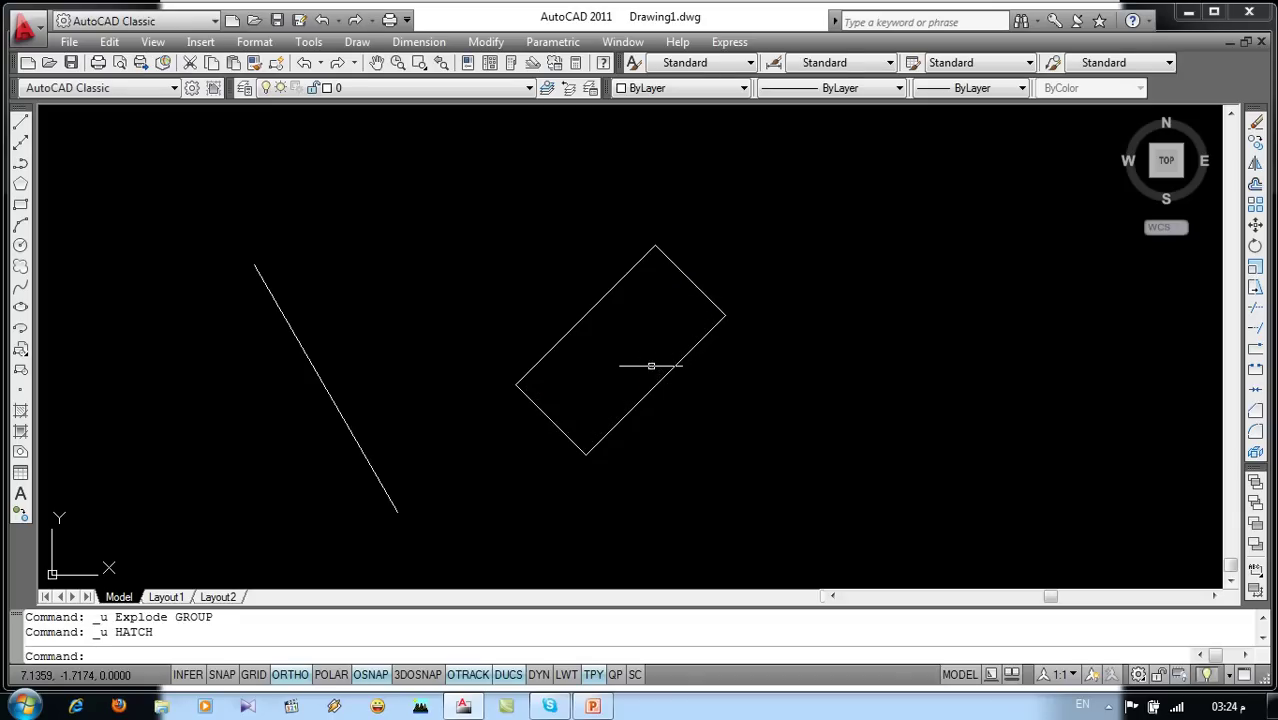
{"action": "left_click", "coordinate": [749, 231]}
{"action": "left_click", "coordinate": [346, 466]}
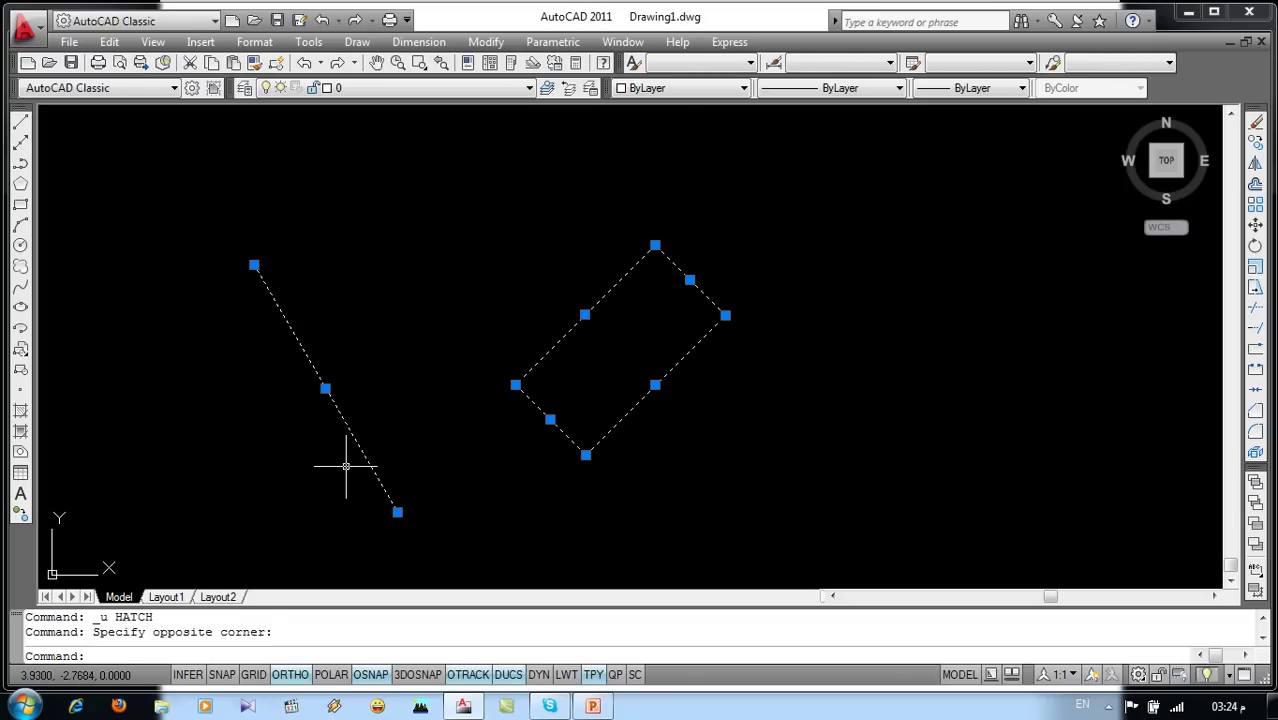
{"action": "key", "text": "Delete"}
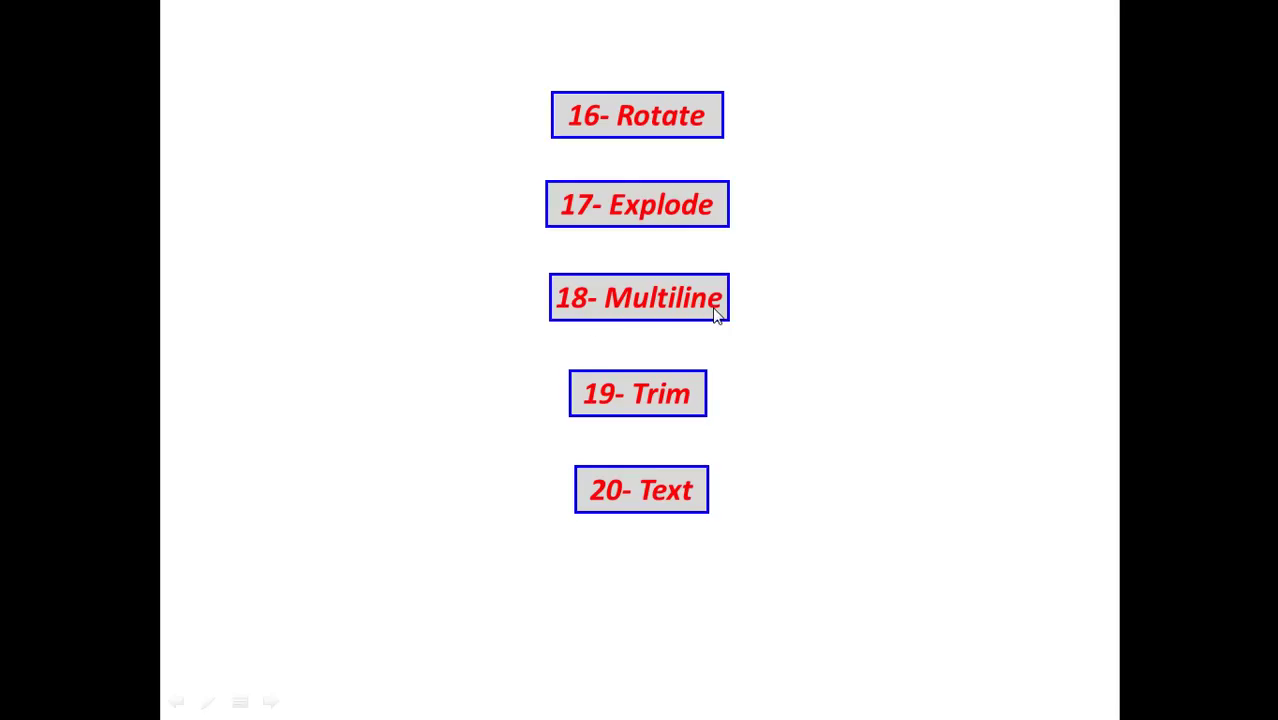
{"action": "key", "text": "alt+Tab"}
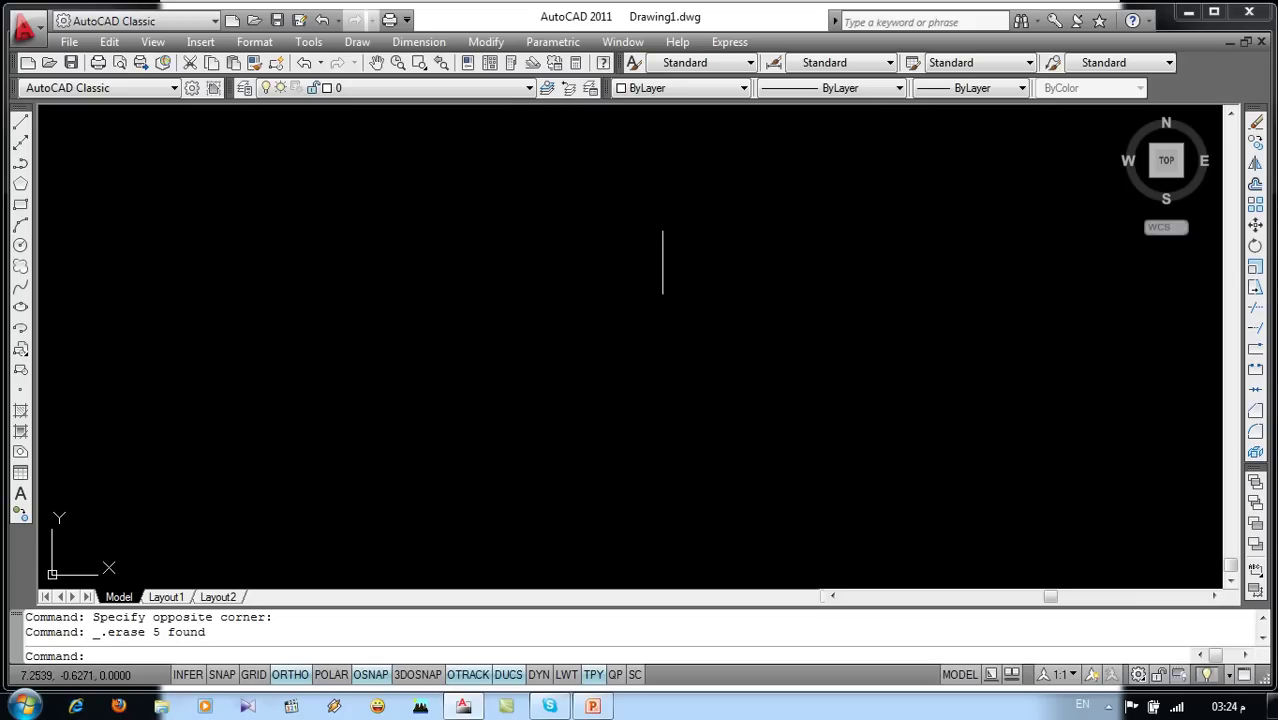
Step: Start ML and set multiline Justification to Zero and Scale to 0.25
{"action": "left_click", "coordinate": [358, 42]}
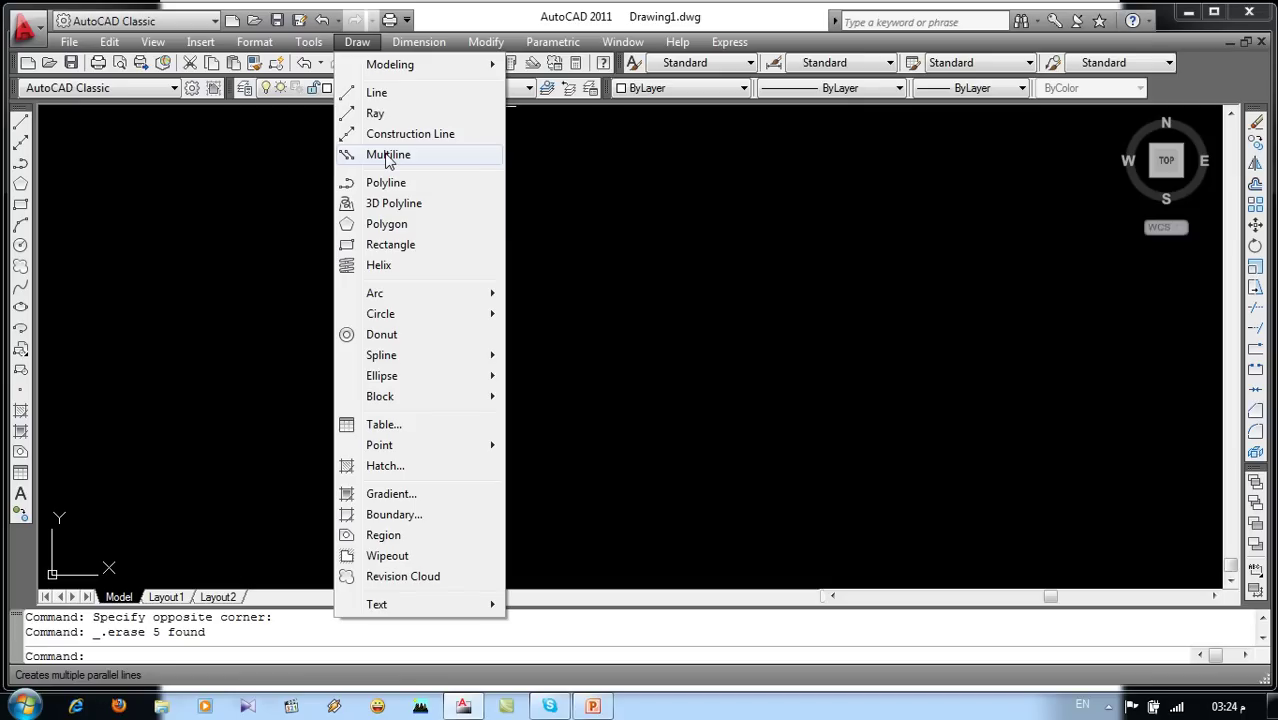
{"action": "left_click", "coordinate": [604, 251]}
{"action": "left_click", "coordinate": [470, 304]}
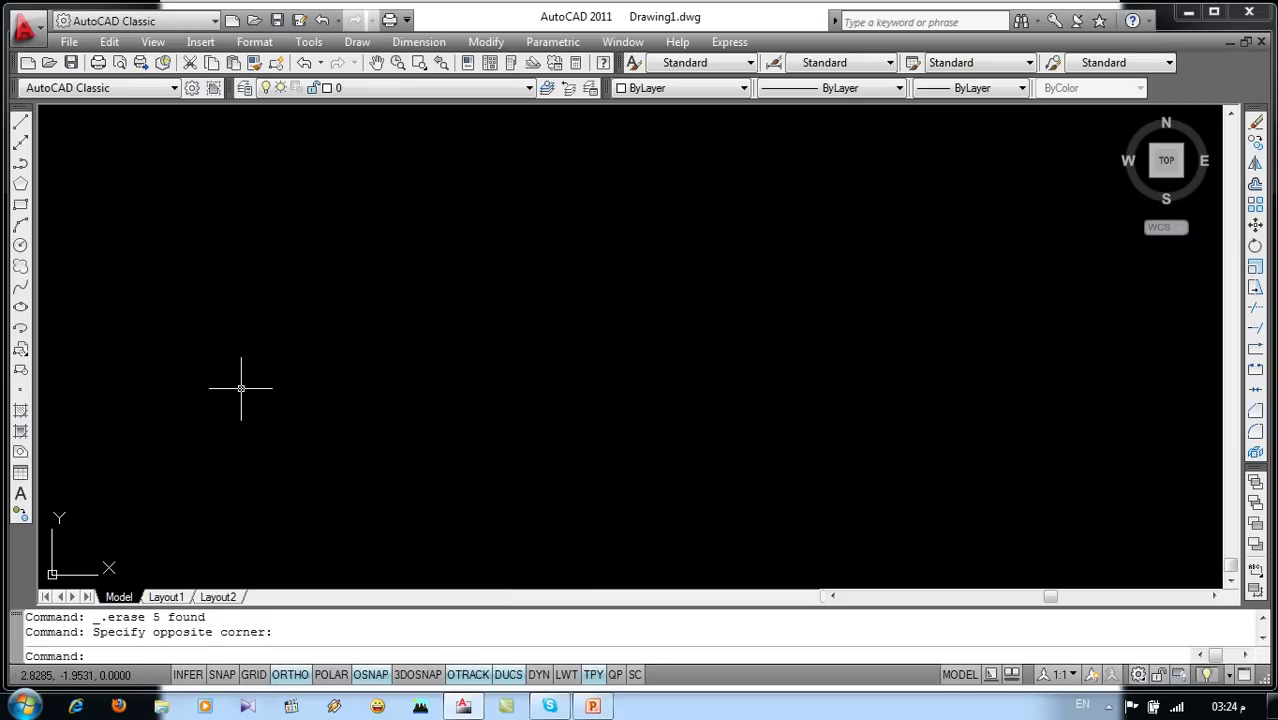
{"action": "type", "text": "ml"}
{"action": "key", "text": "Return"}
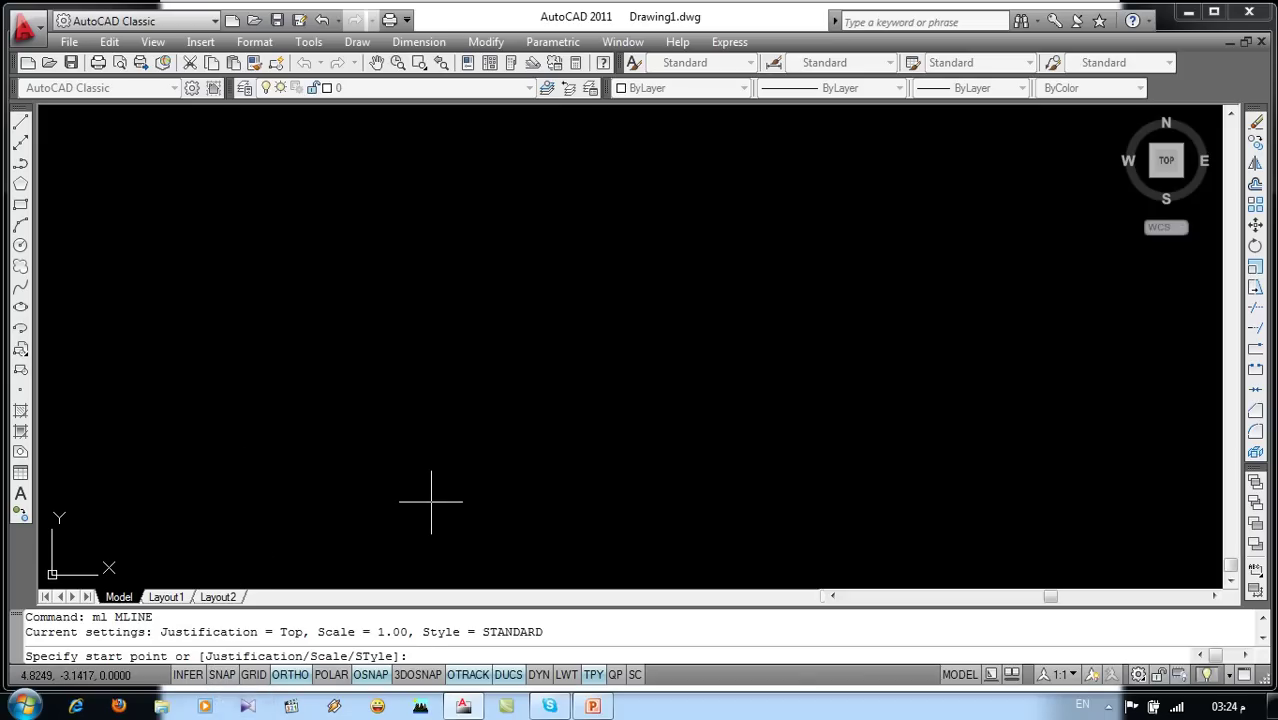
{"action": "type", "text": "j"}
{"action": "key", "text": "Return"}
{"action": "type", "text": "z"}
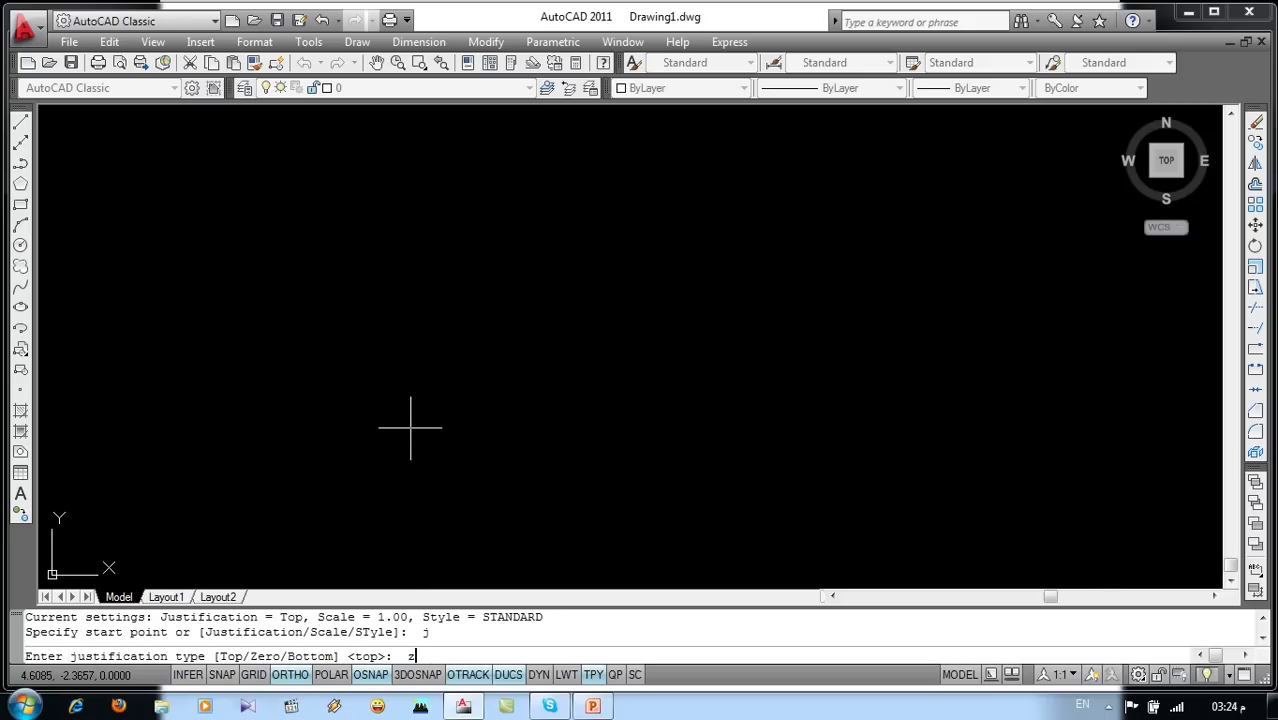
{"action": "key", "text": "Return"}
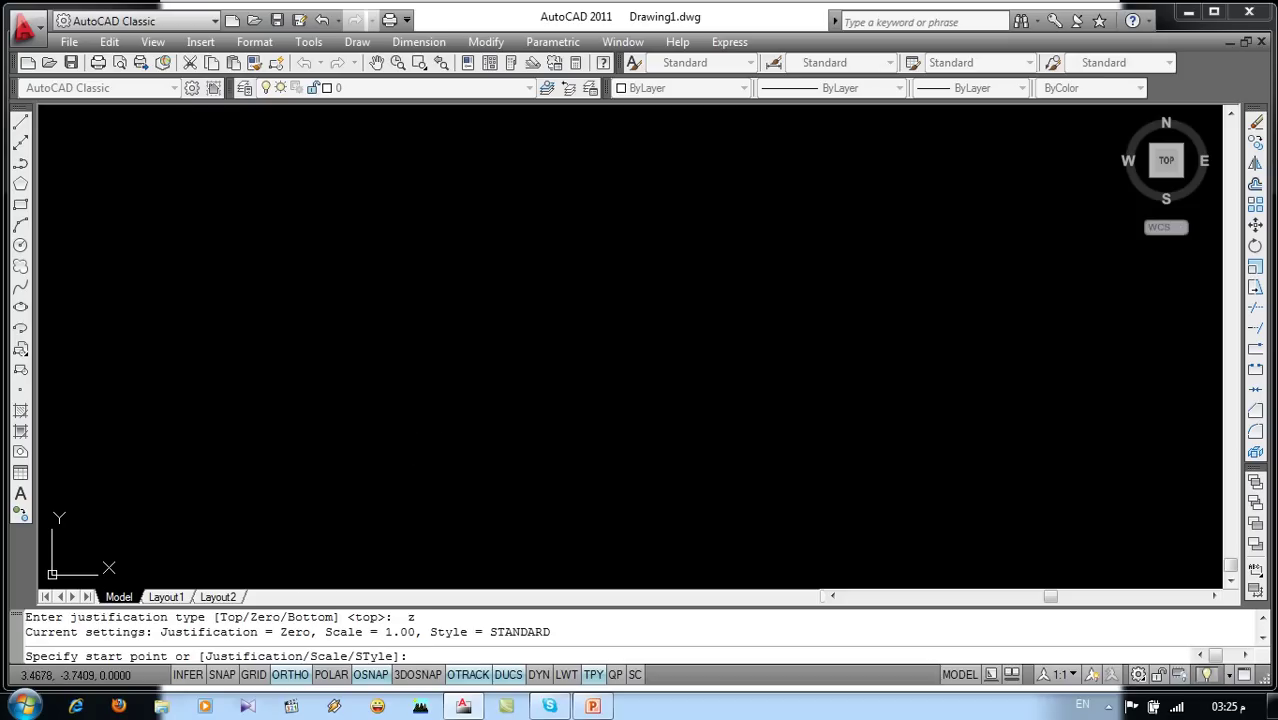
{"action": "type", "text": "s"}
{"action": "key", "text": "Return"}
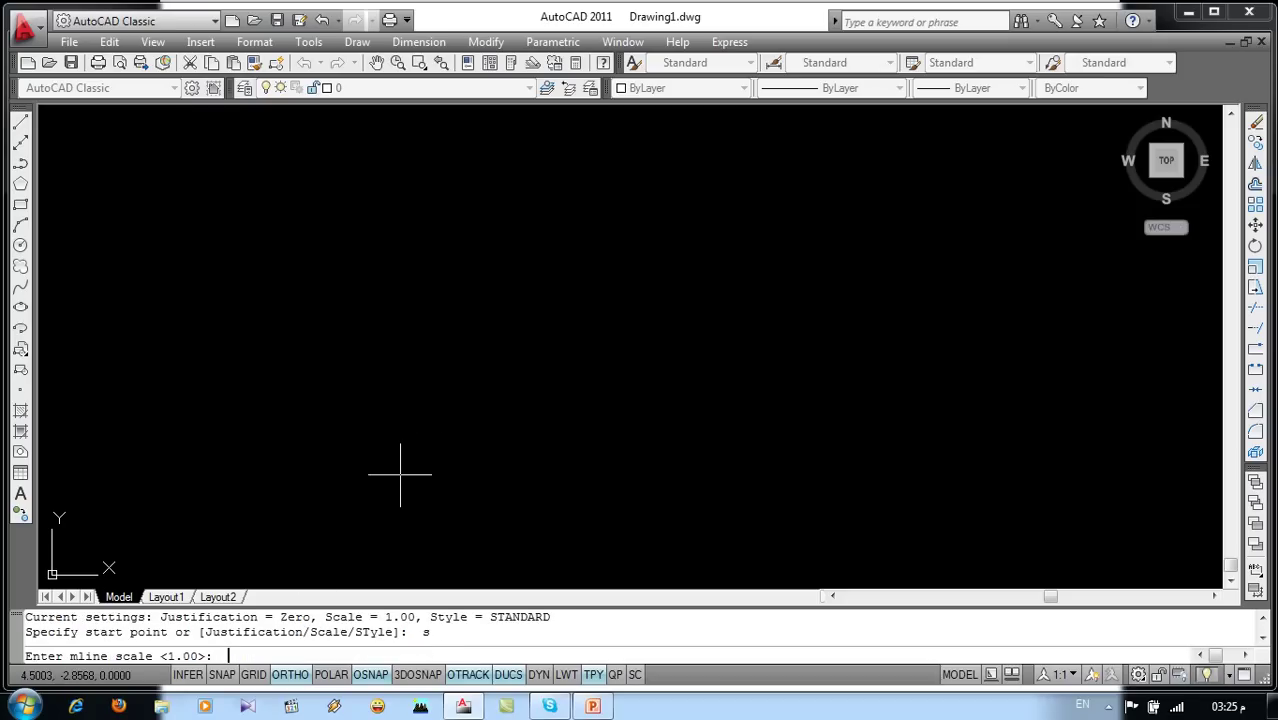
{"action": "type", "text": ".2"}
{"action": "type", "text": "5"}
{"action": "key", "text": "Return"}
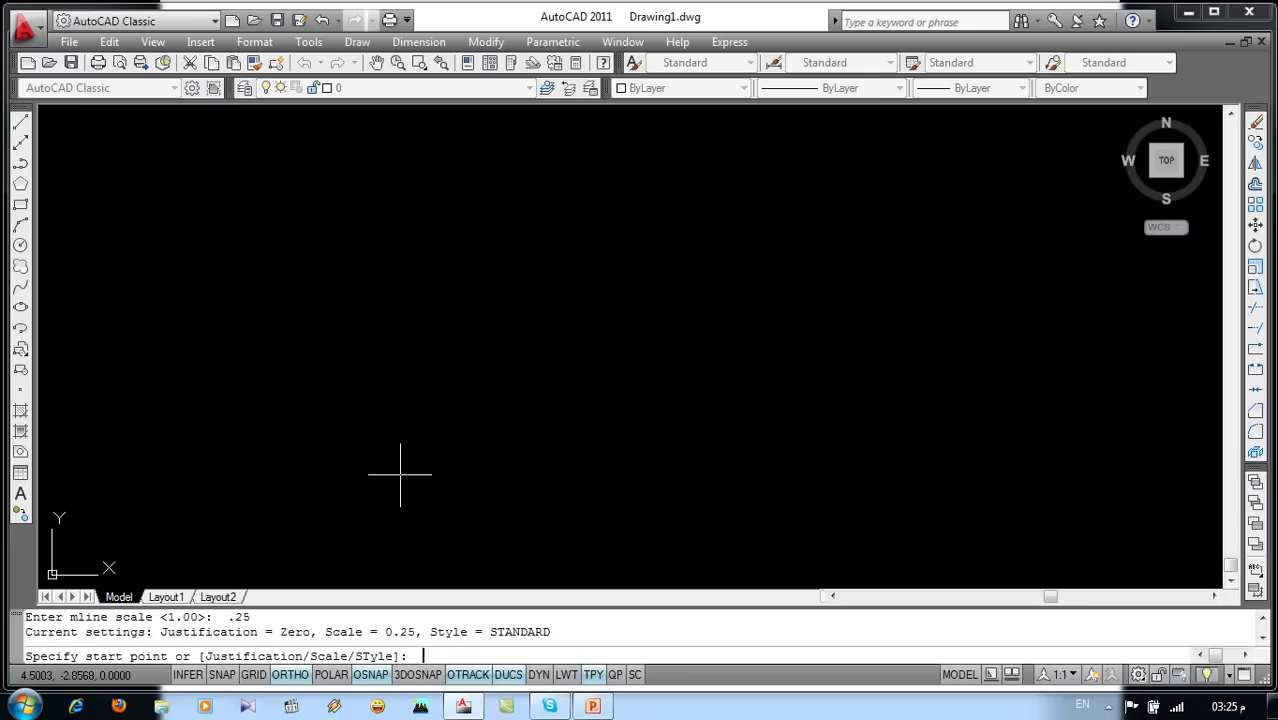
Step: Draw the rectangular double-line frame through four corner points, then recentre the view
{"action": "left_click", "coordinate": [296, 489]}
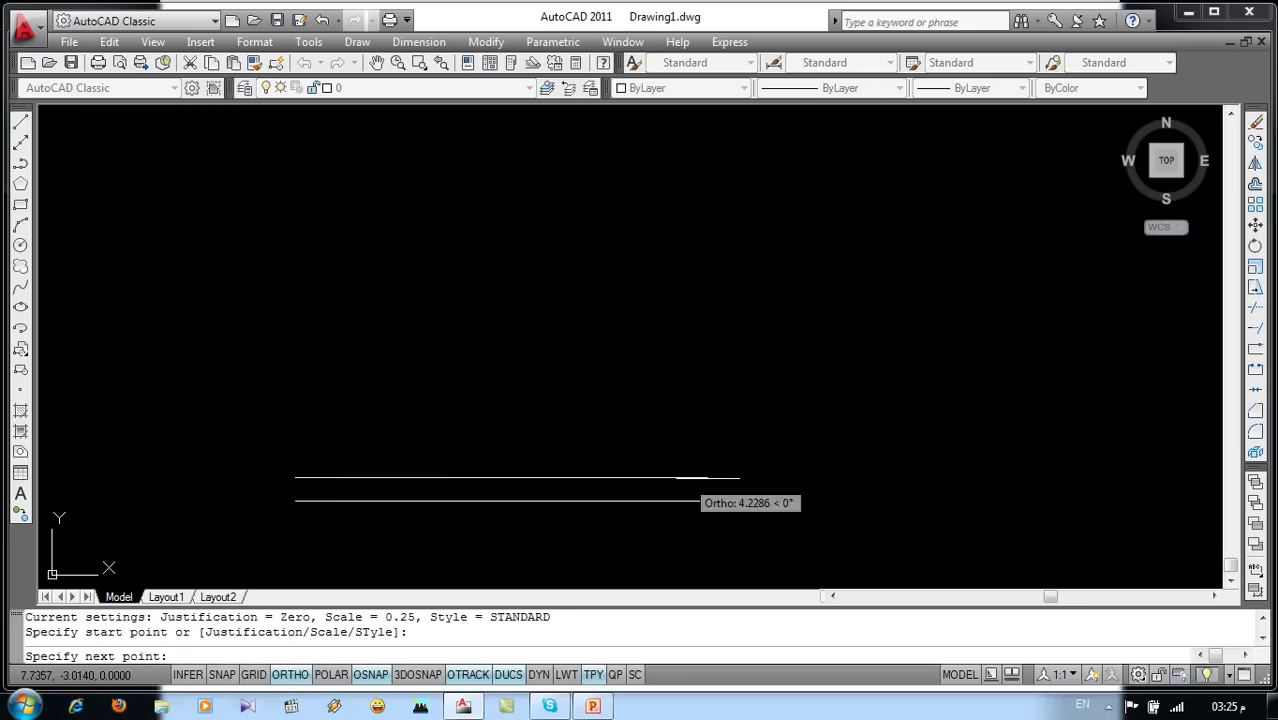
{"action": "left_click", "coordinate": [833, 489]}
{"action": "left_click", "coordinate": [820, 192]}
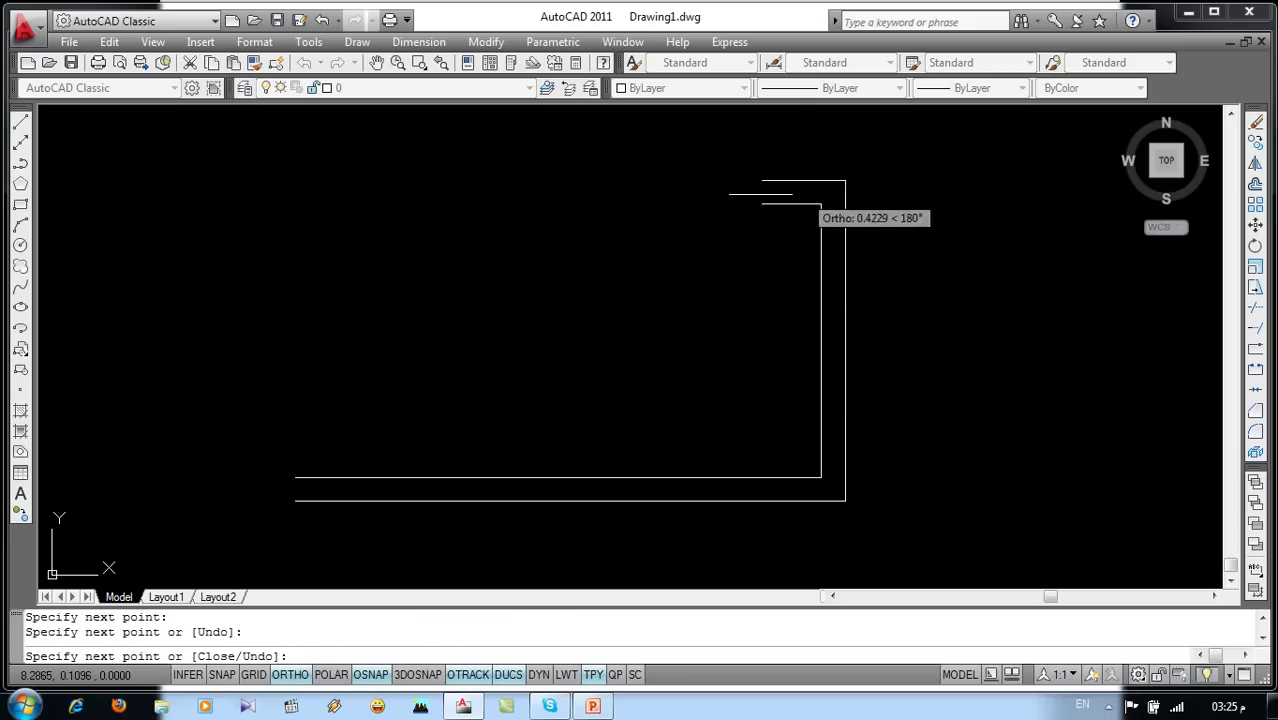
{"action": "left_click", "coordinate": [330, 192]}
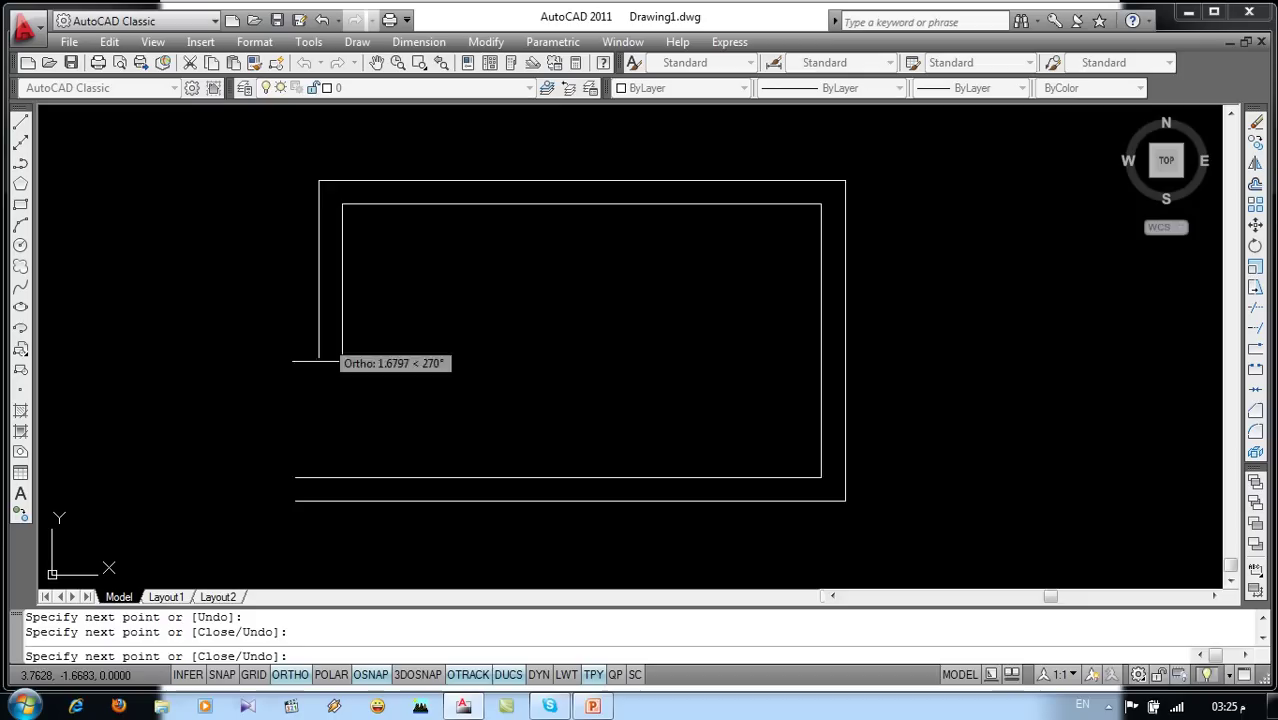
{"action": "left_click", "coordinate": [333, 492]}
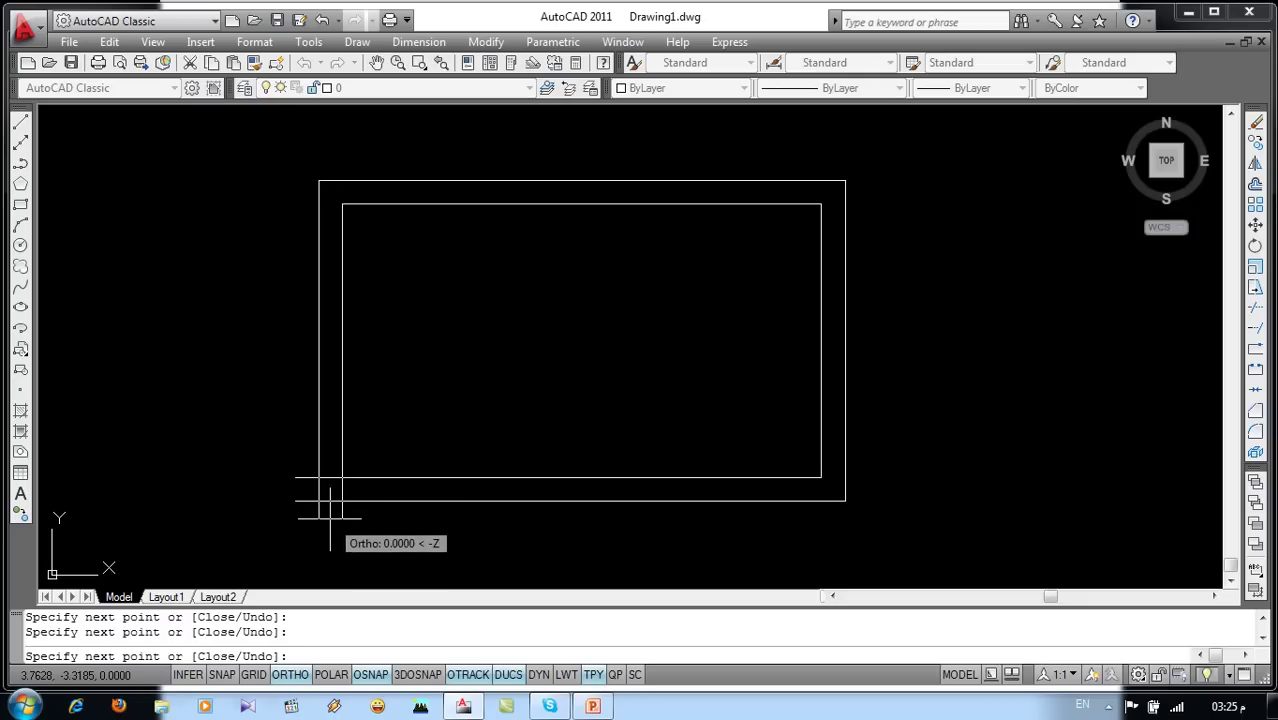
{"action": "key", "text": "Escape"}
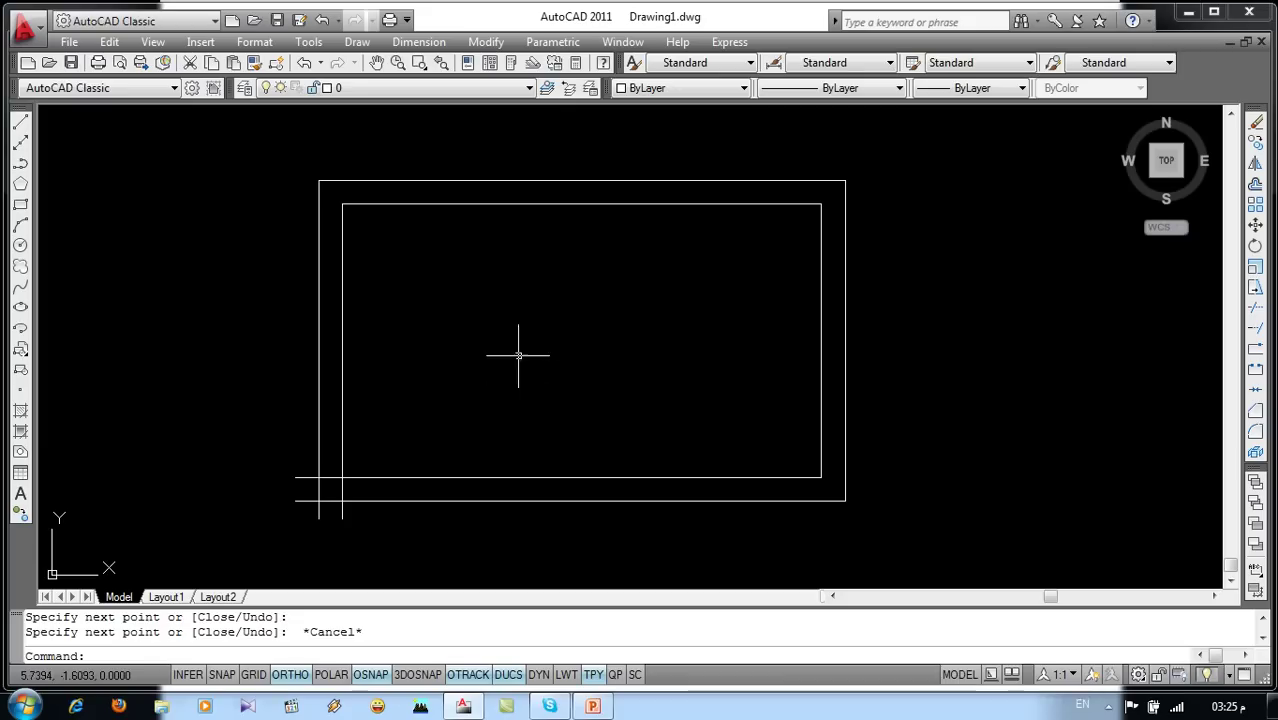
{"action": "middle_click_drag", "start_coordinate": [517, 355], "coordinate": [362, 336]}
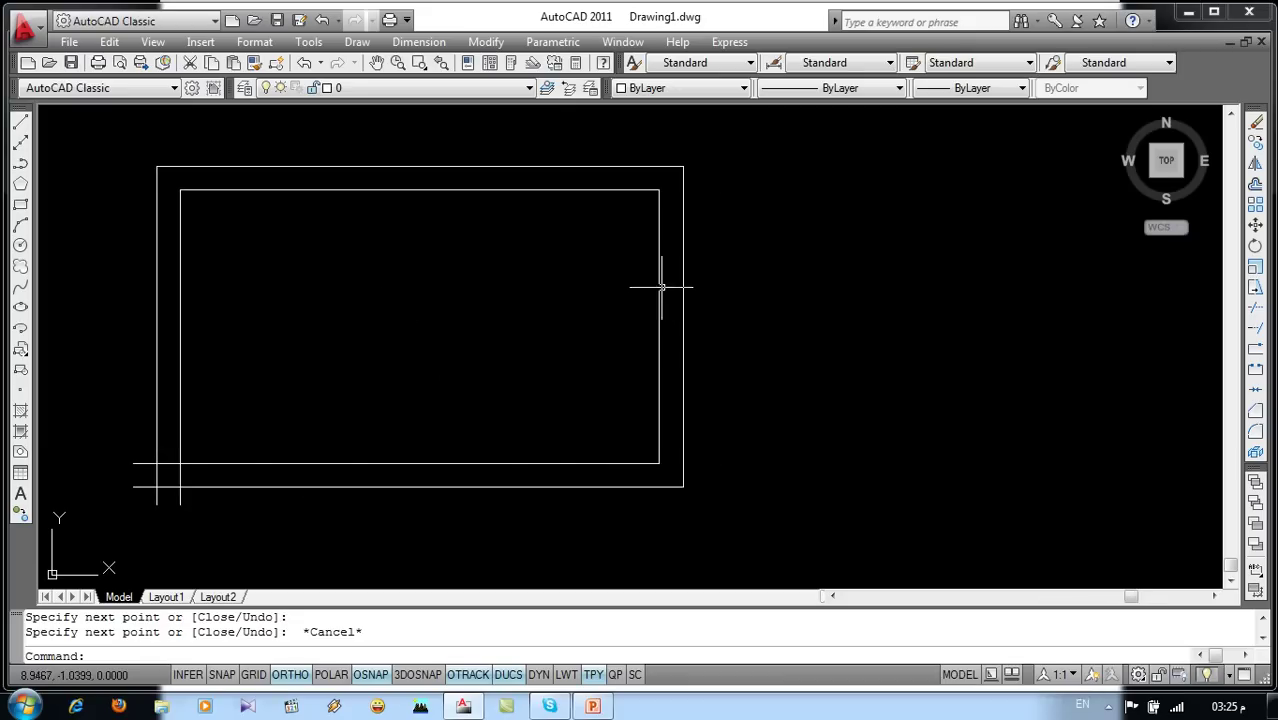
{"action": "scroll", "coordinate": [585, 248], "scroll_direction": "down", "scroll_amount": 2}
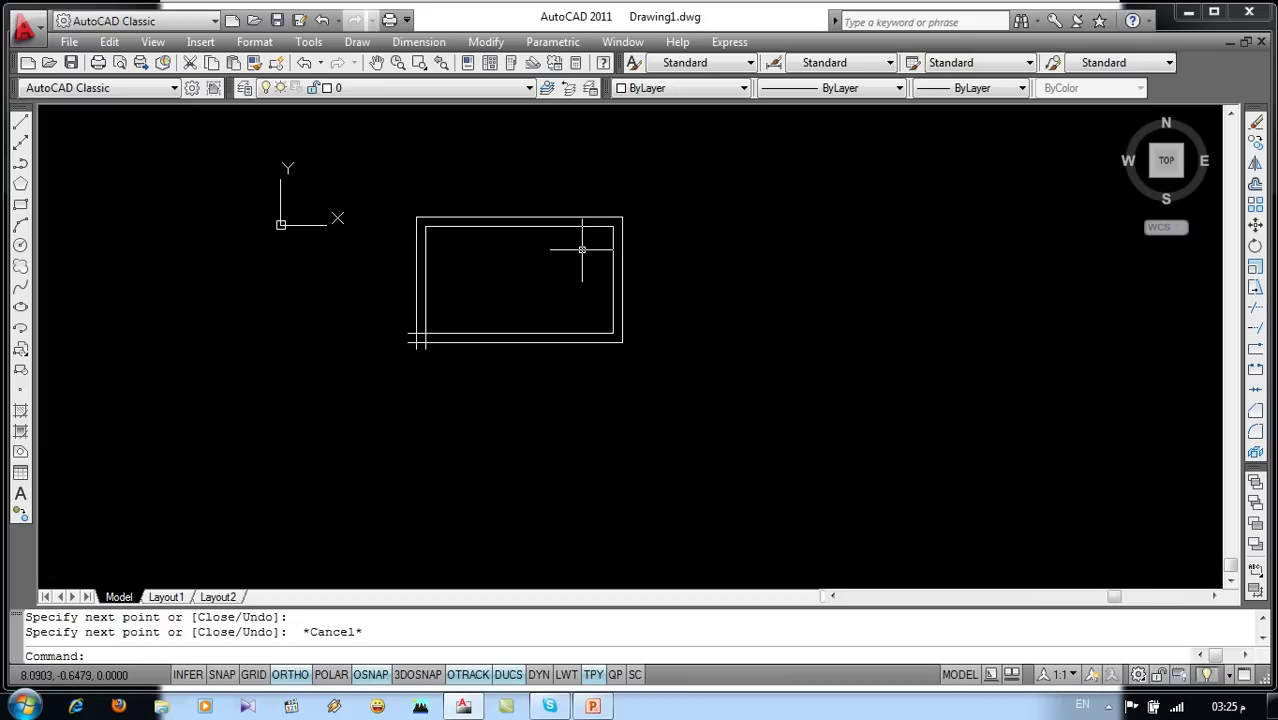
{"action": "middle_click_drag", "start_coordinate": [707, 285], "coordinate": [559, 288]}
Step: Draw a larger multiline rectangle right of the first, keeping Zero justification and 0.25 scale
{"action": "type", "text": "ml"}
{"action": "key", "text": "Return"}
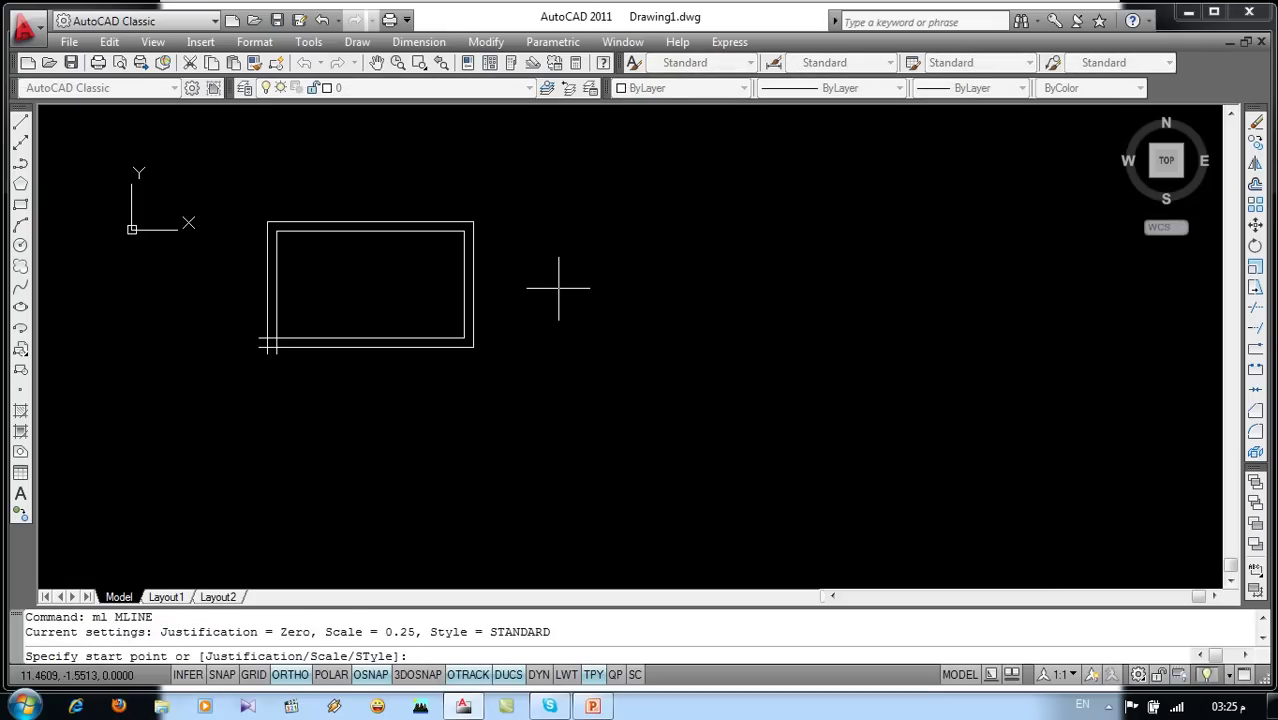
{"action": "type", "text": "j"}
{"action": "key", "text": "Return"}
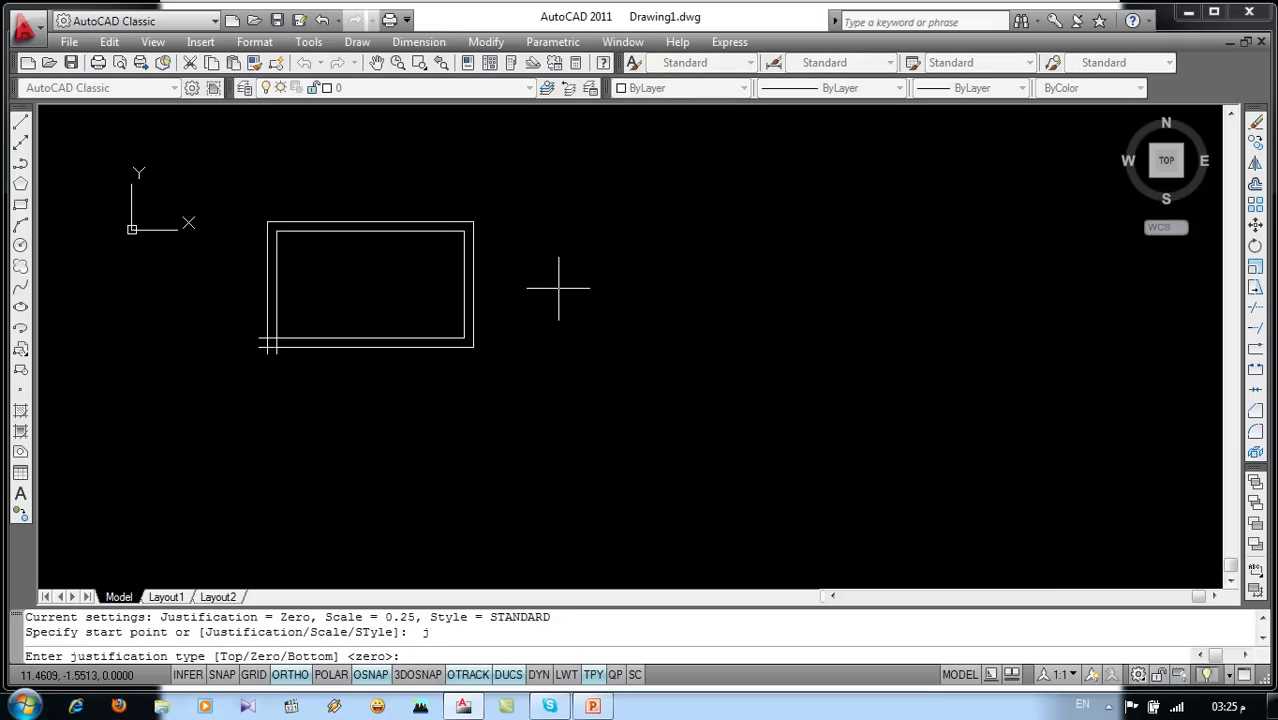
{"action": "type", "text": "z"}
{"action": "key", "text": "Return"}
{"action": "type", "text": "s"}
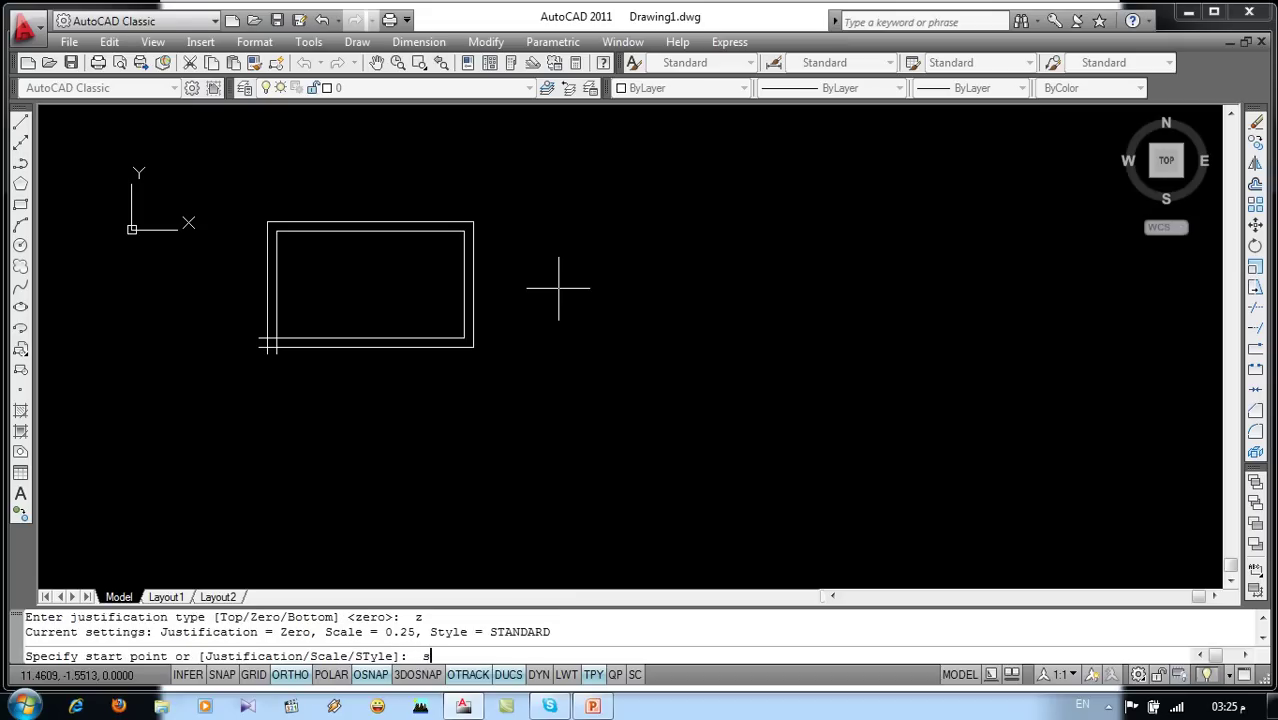
{"action": "key", "text": "Return"}
{"action": "type", "text": "25"}
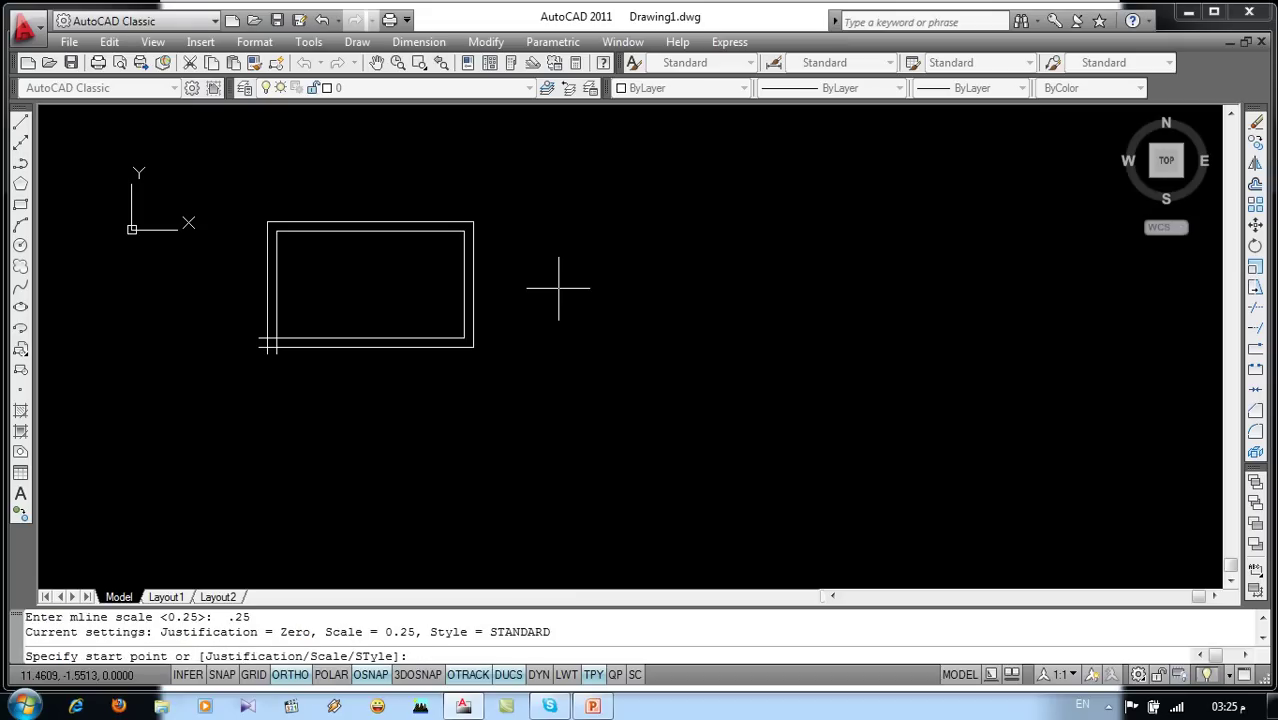
{"action": "left_click", "coordinate": [597, 356]}
{"action": "left_click", "coordinate": [905, 352]}
{"action": "left_click", "coordinate": [868, 190]}
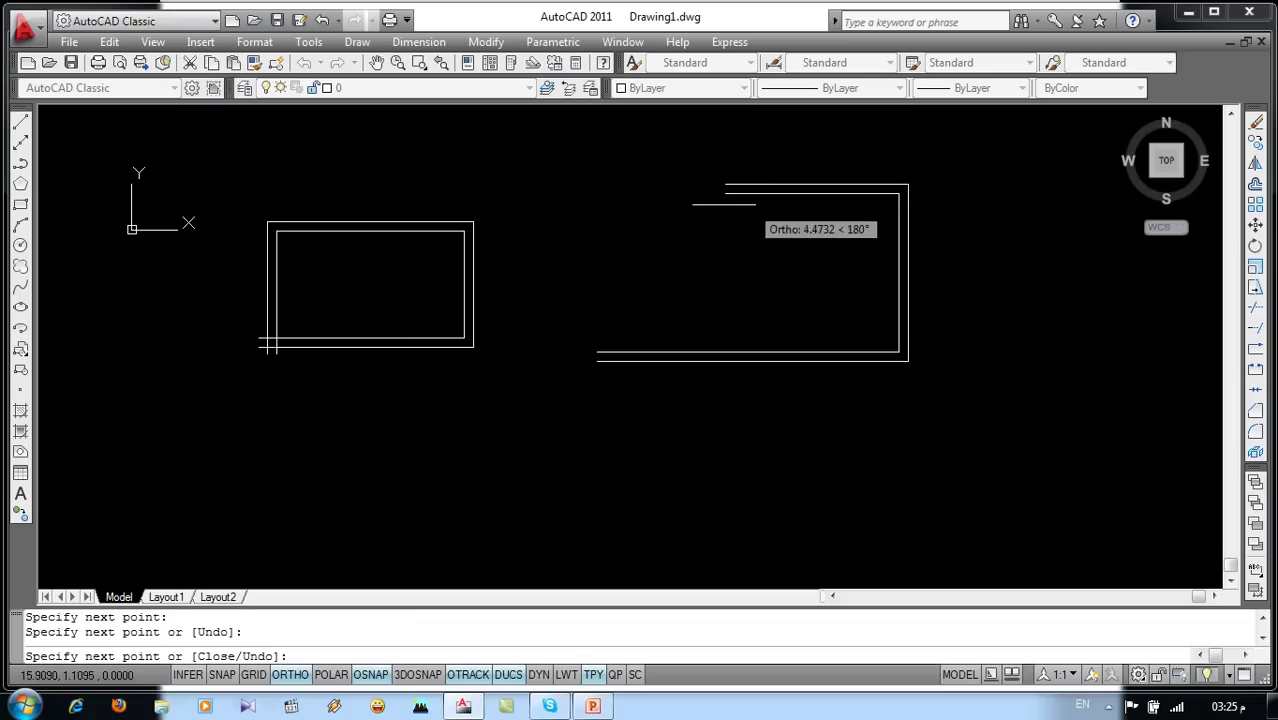
{"action": "left_click", "coordinate": [643, 206]}
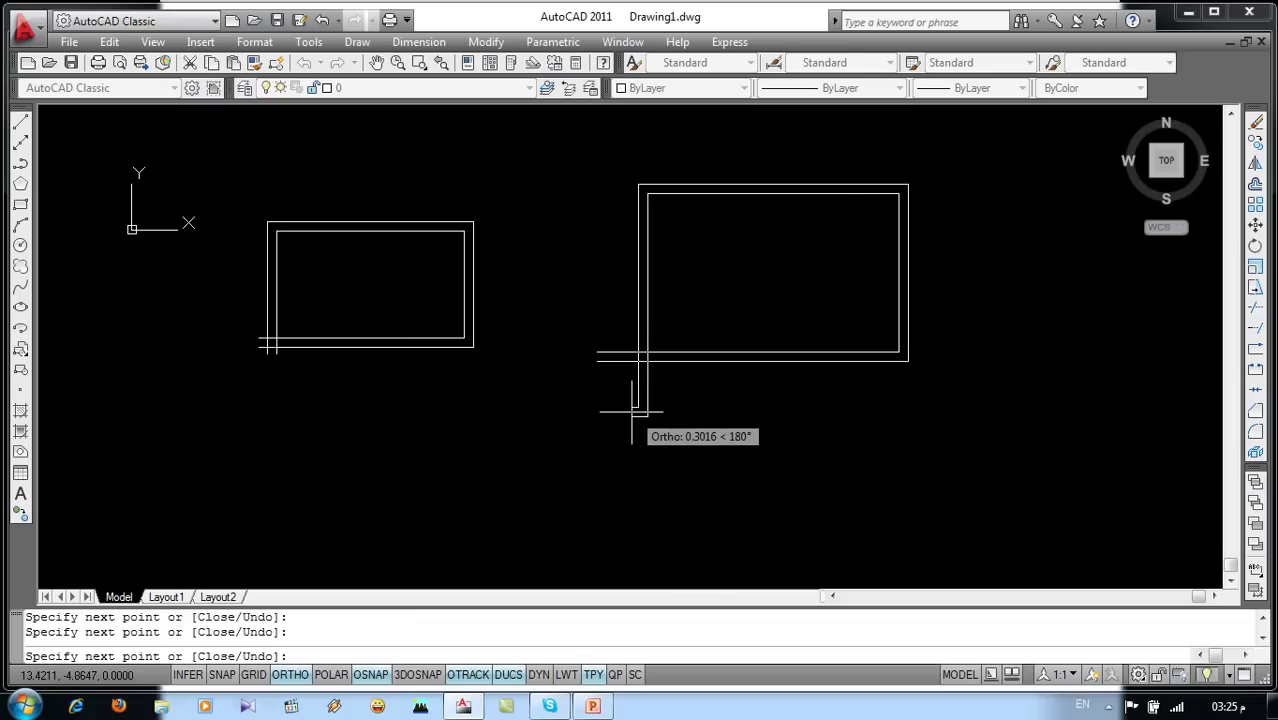
{"action": "key", "text": "Escape"}
{"action": "middle_click_drag", "start_coordinate": [630, 408], "coordinate": [624, 316]}
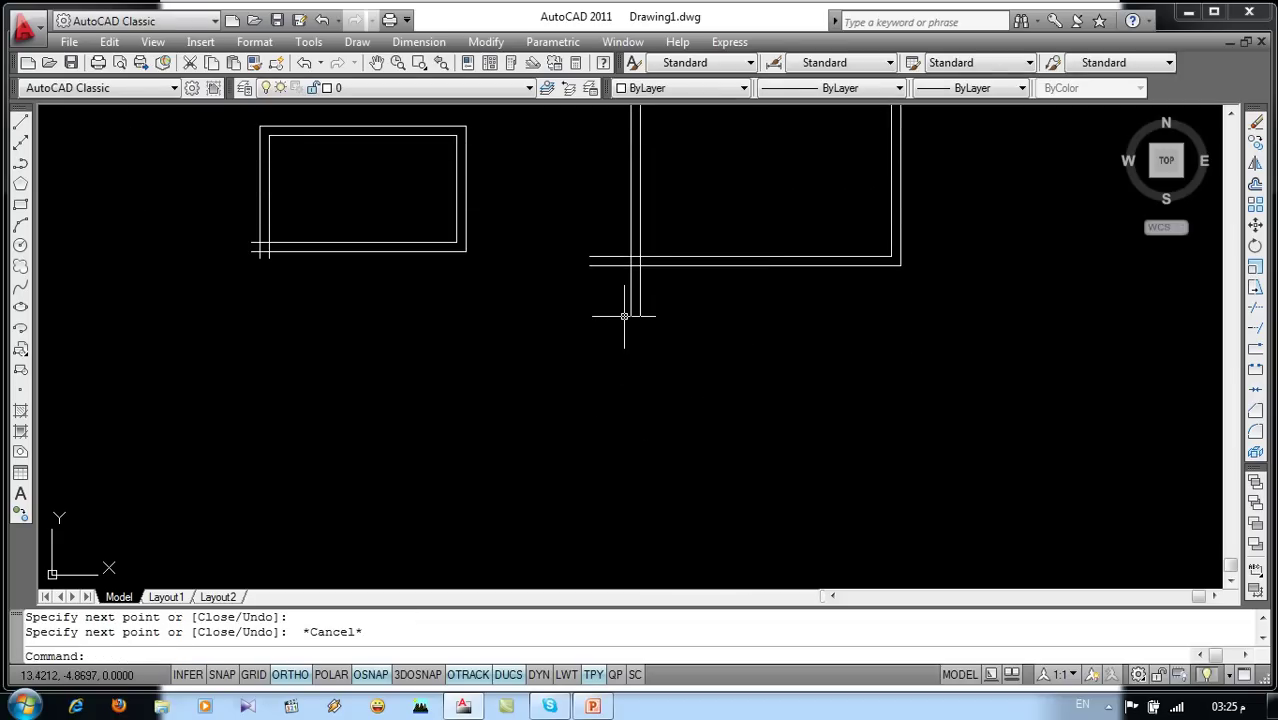
{"action": "type", "text": "ml"}
Step: Draw a third multiline rectangle beneath the others with the current Zero/0.25 settings
{"action": "key", "text": "Return"}
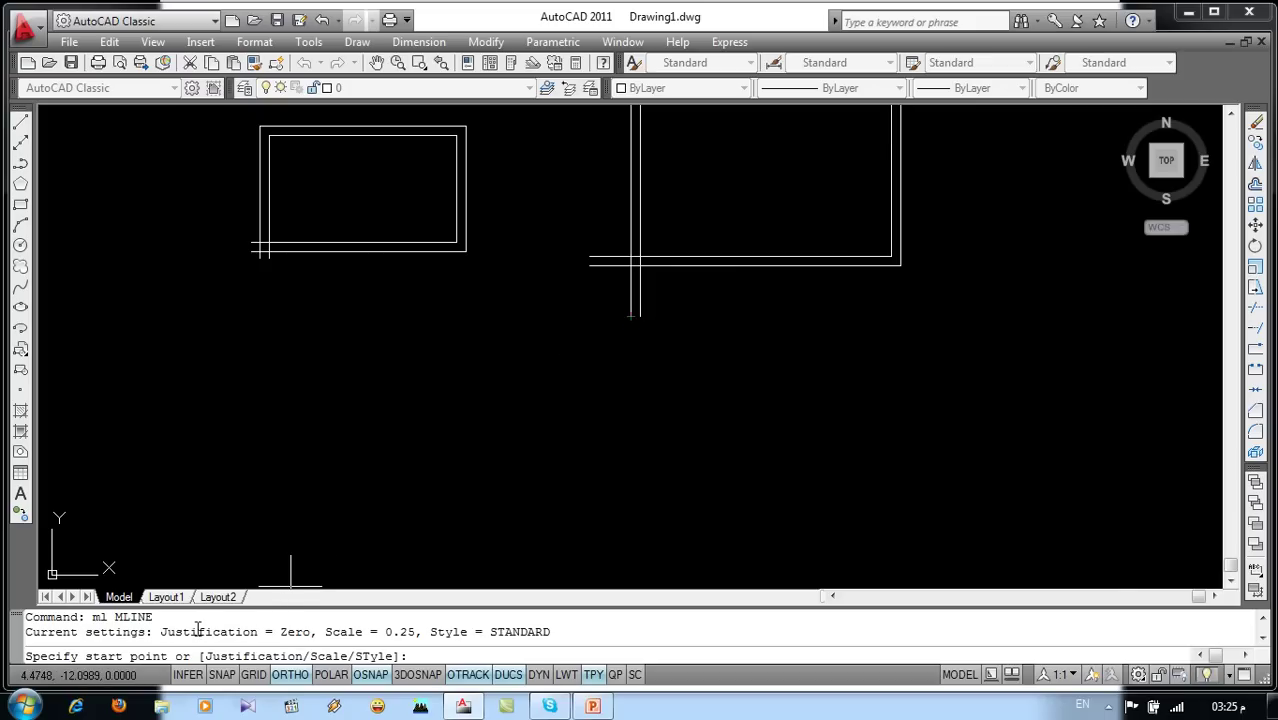
{"action": "left_click_drag", "start_coordinate": [166, 631], "coordinate": [561, 637]}
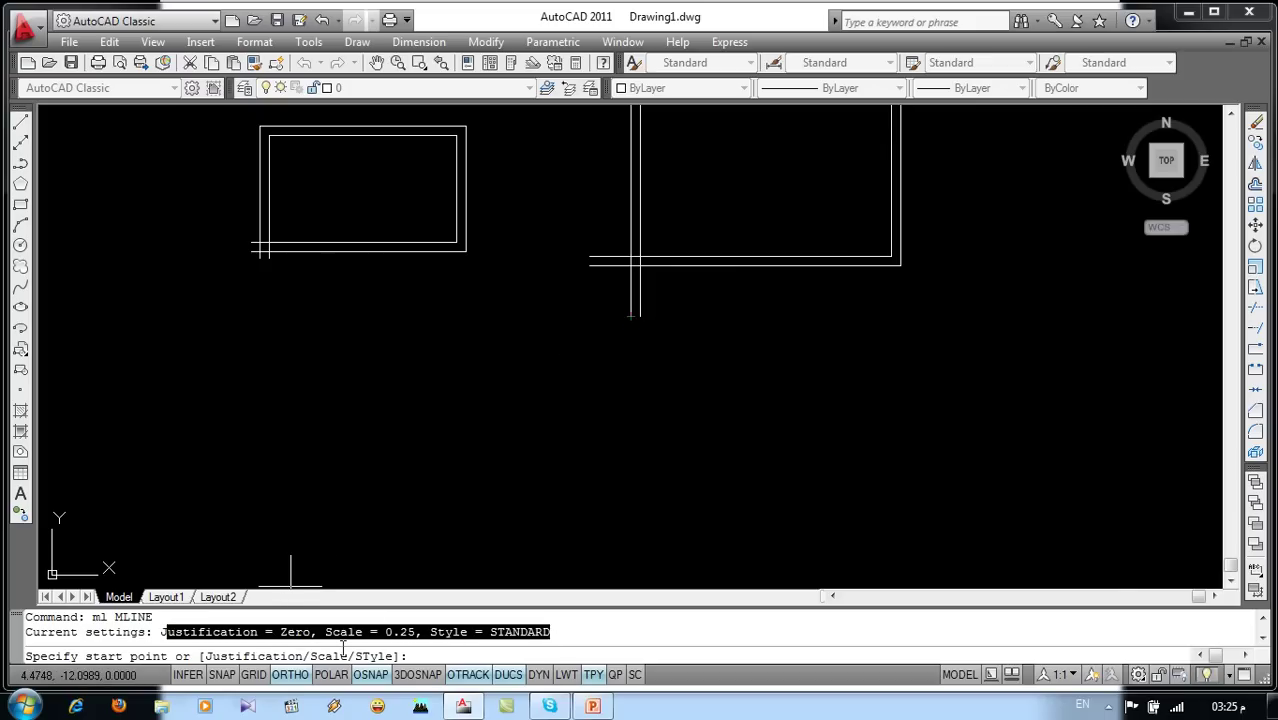
{"action": "left_click", "coordinate": [408, 491]}
{"action": "left_click", "coordinate": [662, 491]}
{"action": "left_click", "coordinate": [660, 380]}
{"action": "left_click", "coordinate": [428, 380]}
{"action": "left_click", "coordinate": [430, 493]}
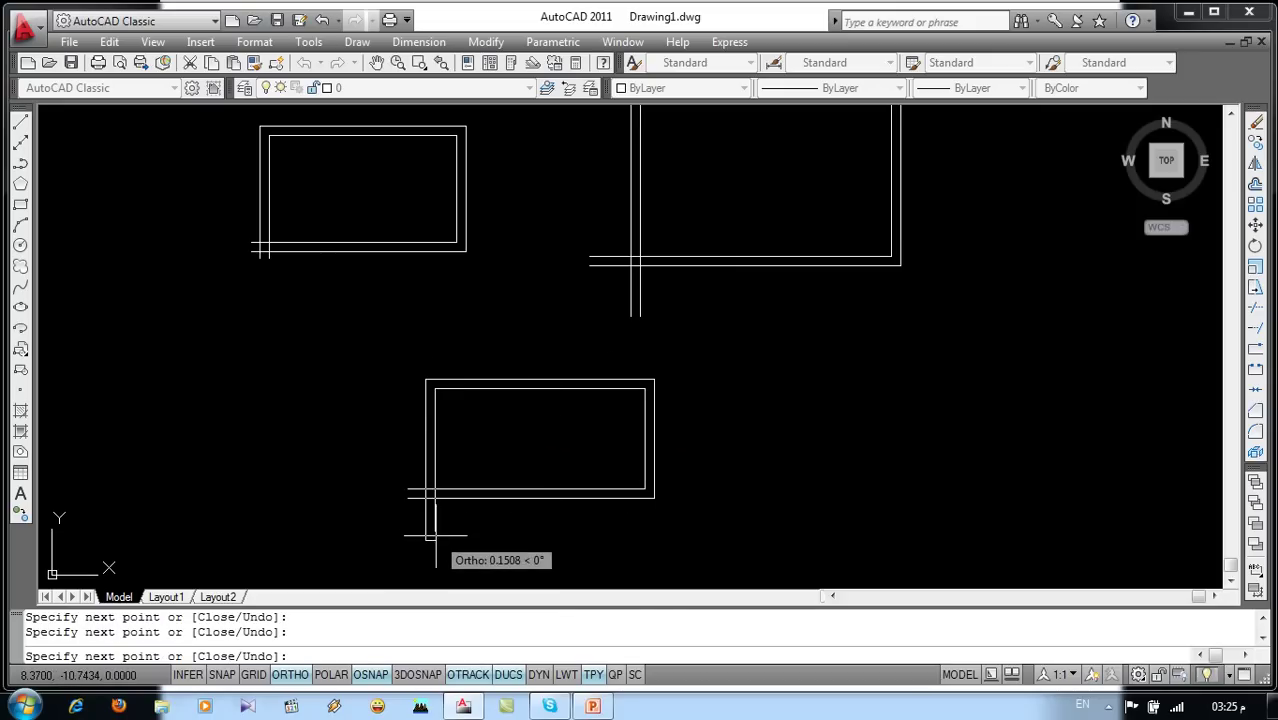
{"action": "key", "text": "Escape"}
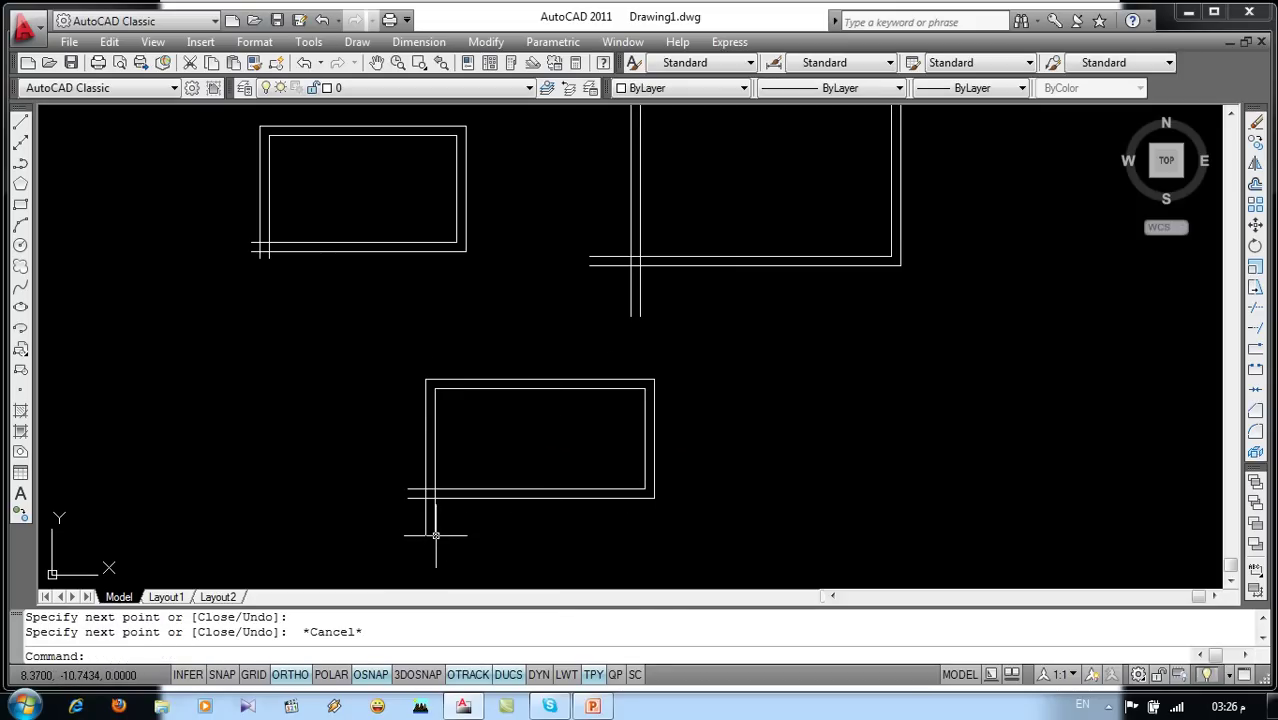
{"action": "middle_click_drag", "start_coordinate": [545, 399], "coordinate": [577, 443]}
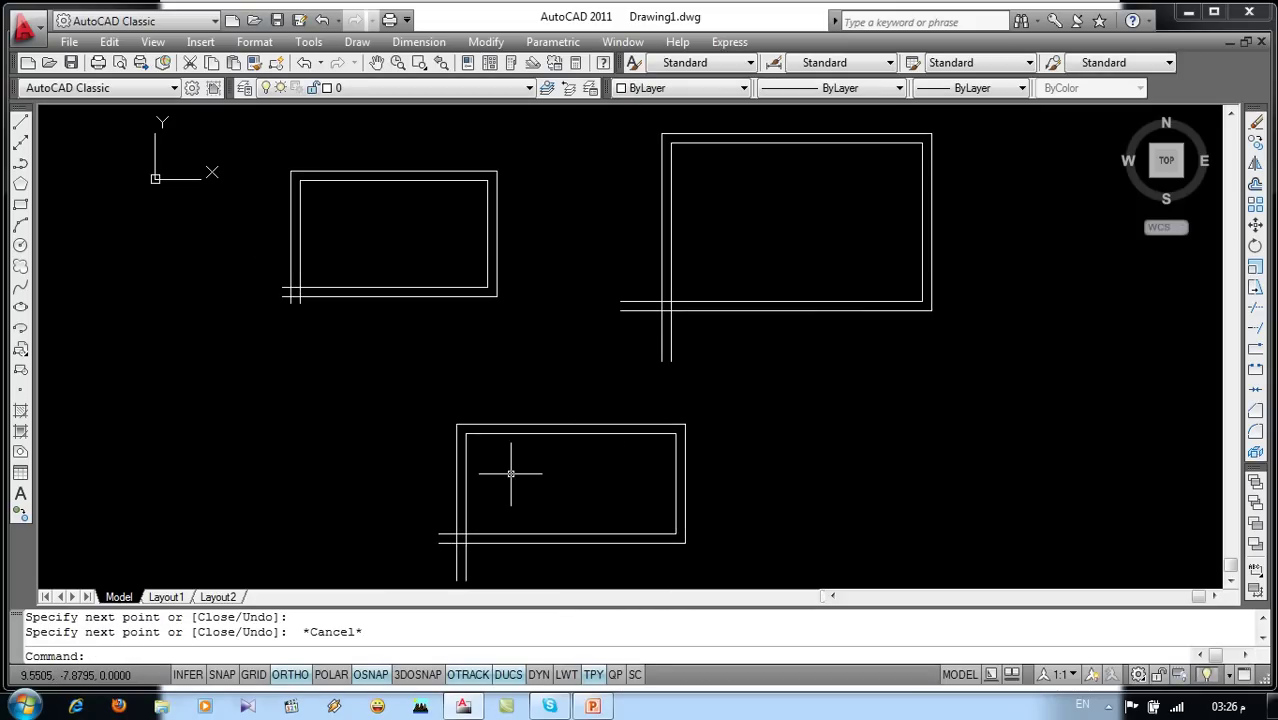
Step: Delete all three multiline frames with a window selection
{"action": "left_click", "coordinate": [946, 160]}
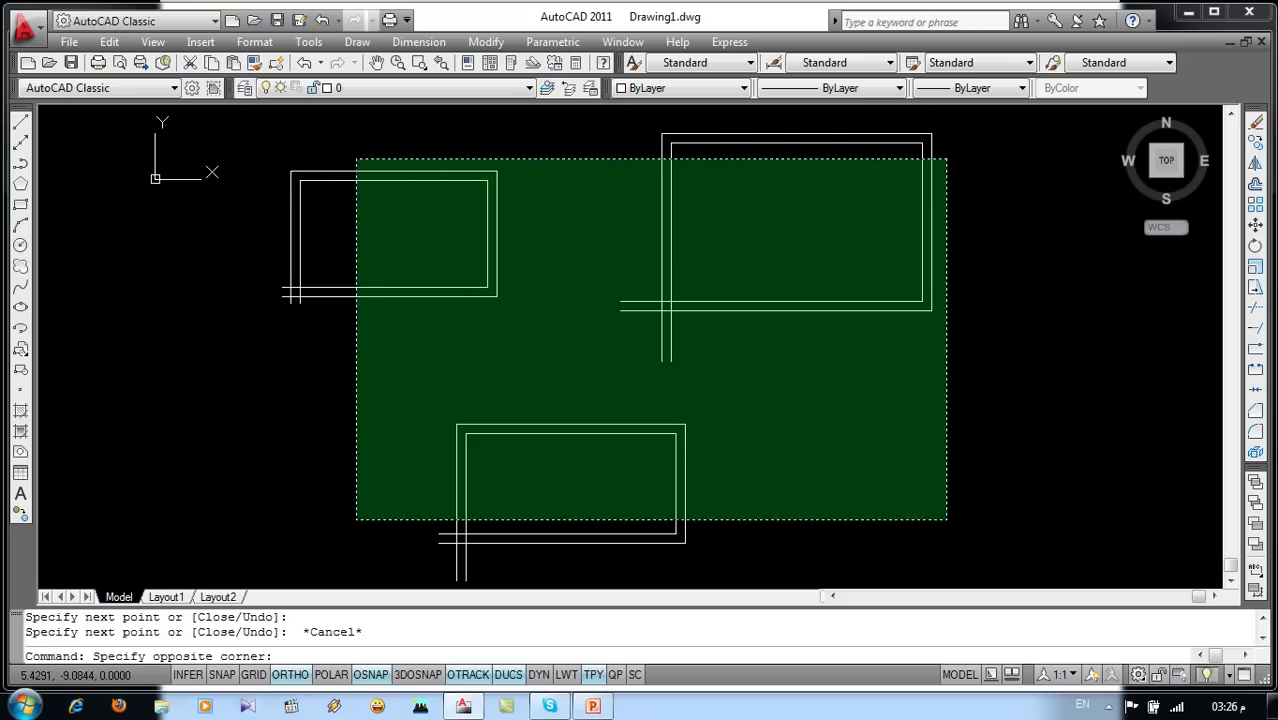
{"action": "left_click", "coordinate": [357, 519]}
{"action": "key", "text": "Delete"}
{"action": "type", "text": "ml"}
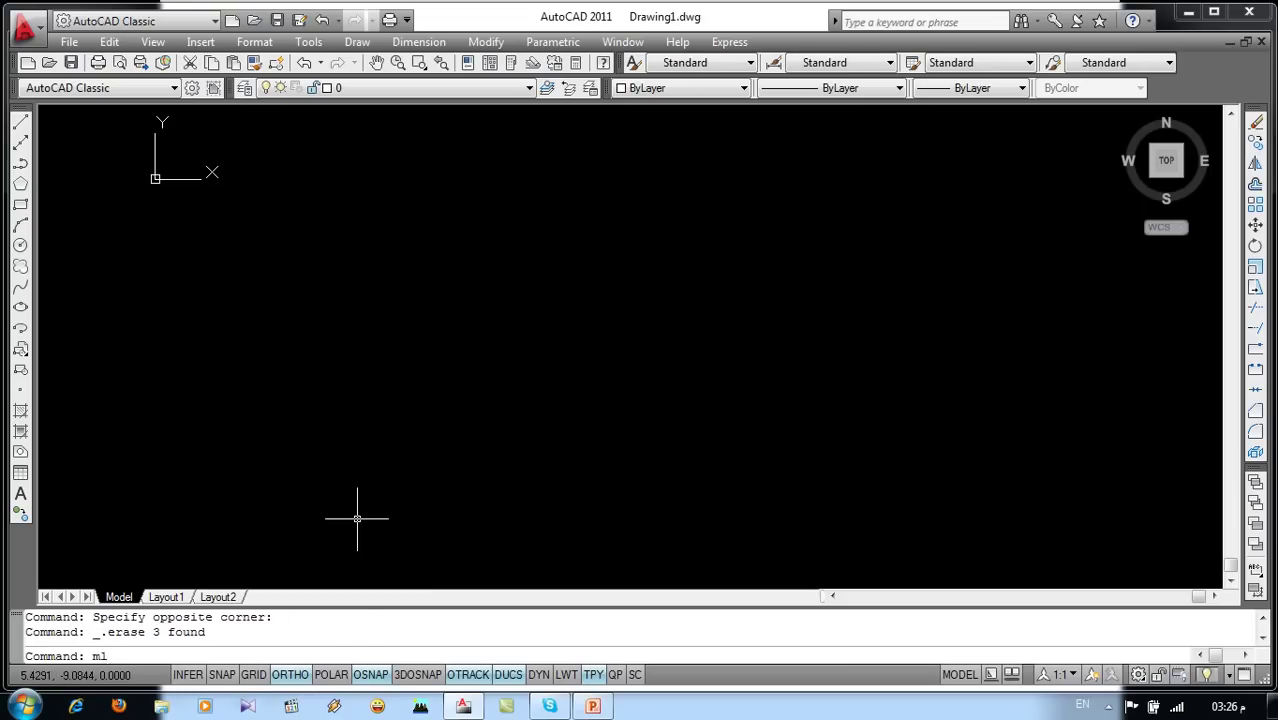
Step: Draw a closed multiline frame with sides 10, 8, 10, 8 from a lower-left start
{"action": "key", "text": "Return"}
{"action": "left_click", "coordinate": [313, 507]}
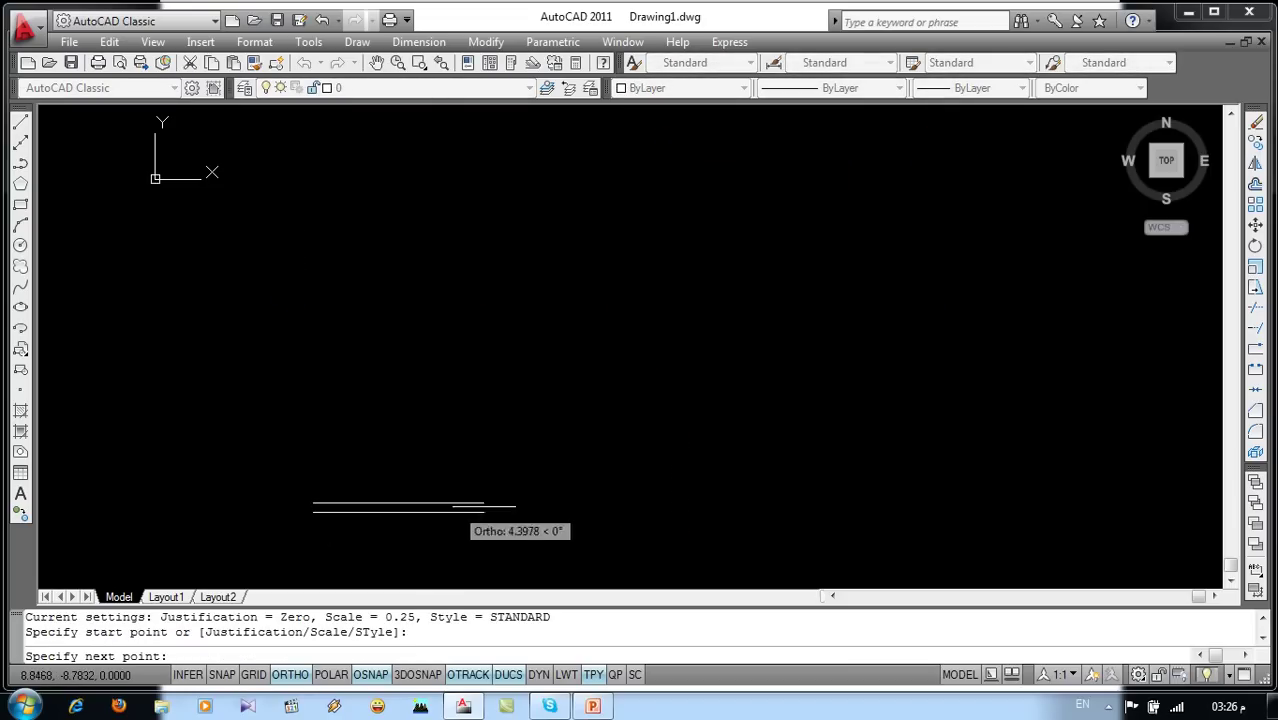
{"action": "type", "text": "10"}
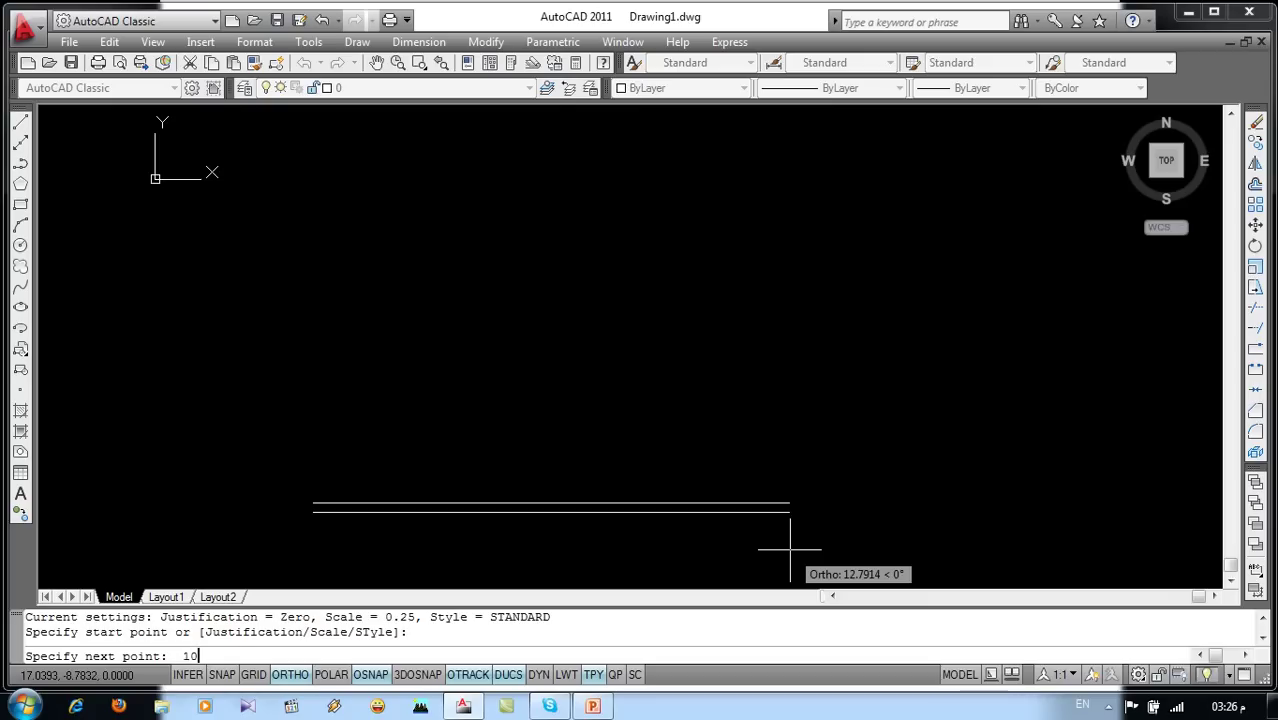
{"action": "key", "text": "Return"}
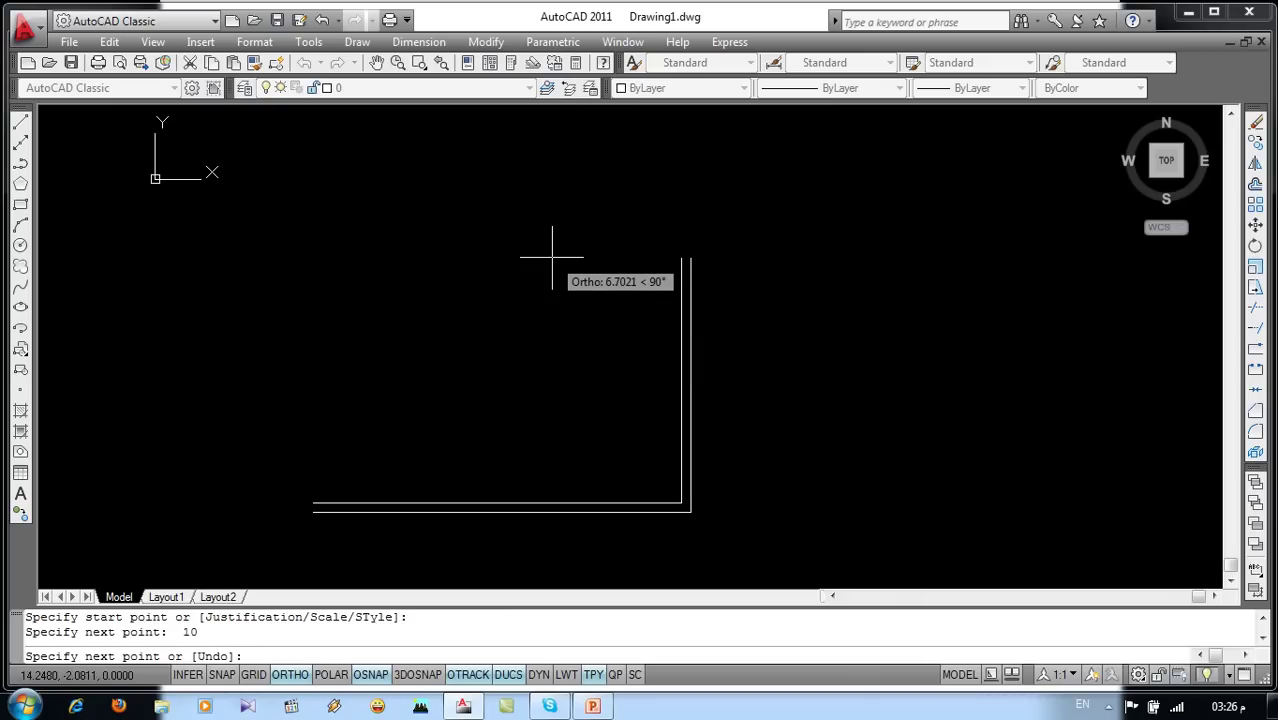
{"action": "type", "text": "8"}
{"action": "key", "text": "Return"}
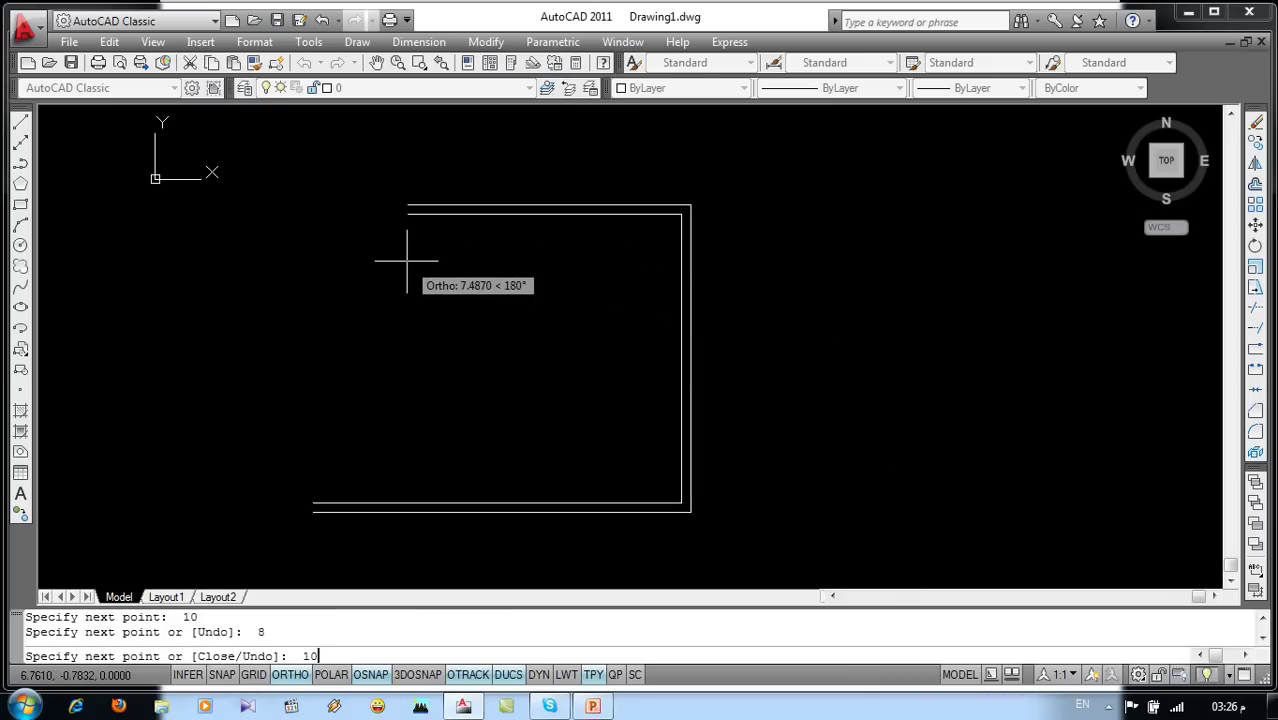
{"action": "key", "text": "Return"}
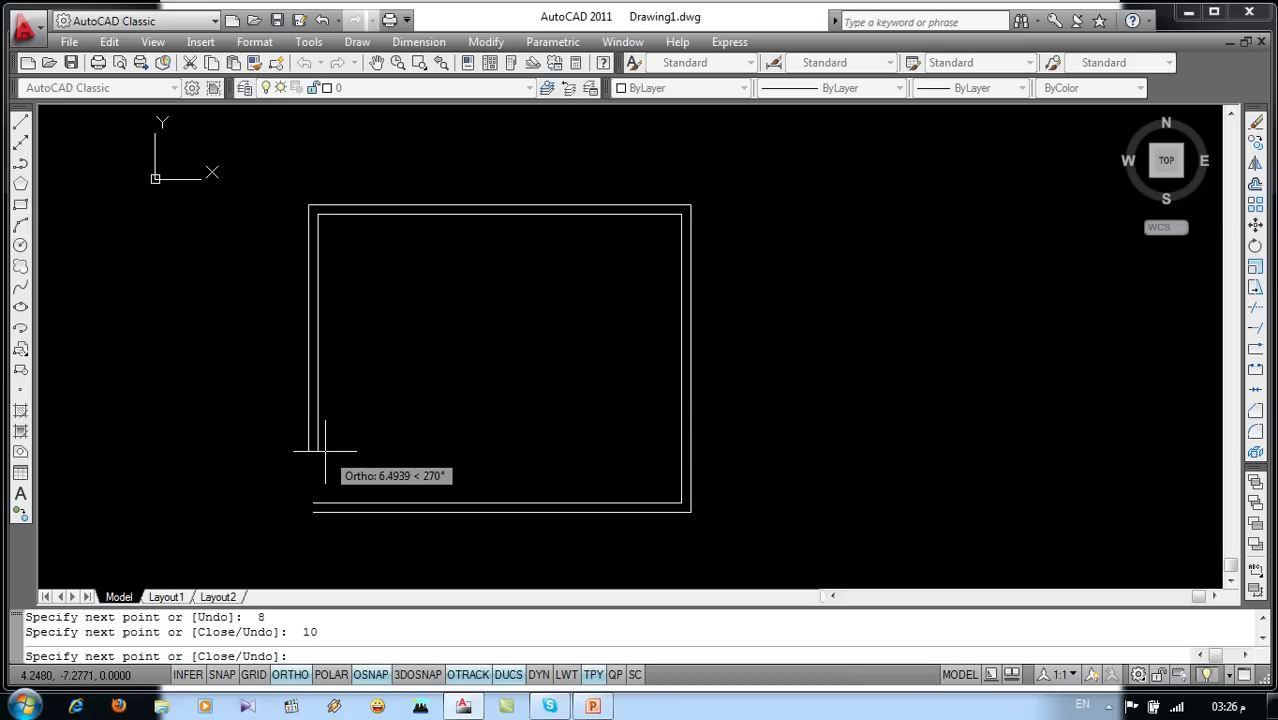
{"action": "type", "text": "8"}
{"action": "key", "text": "Return"}
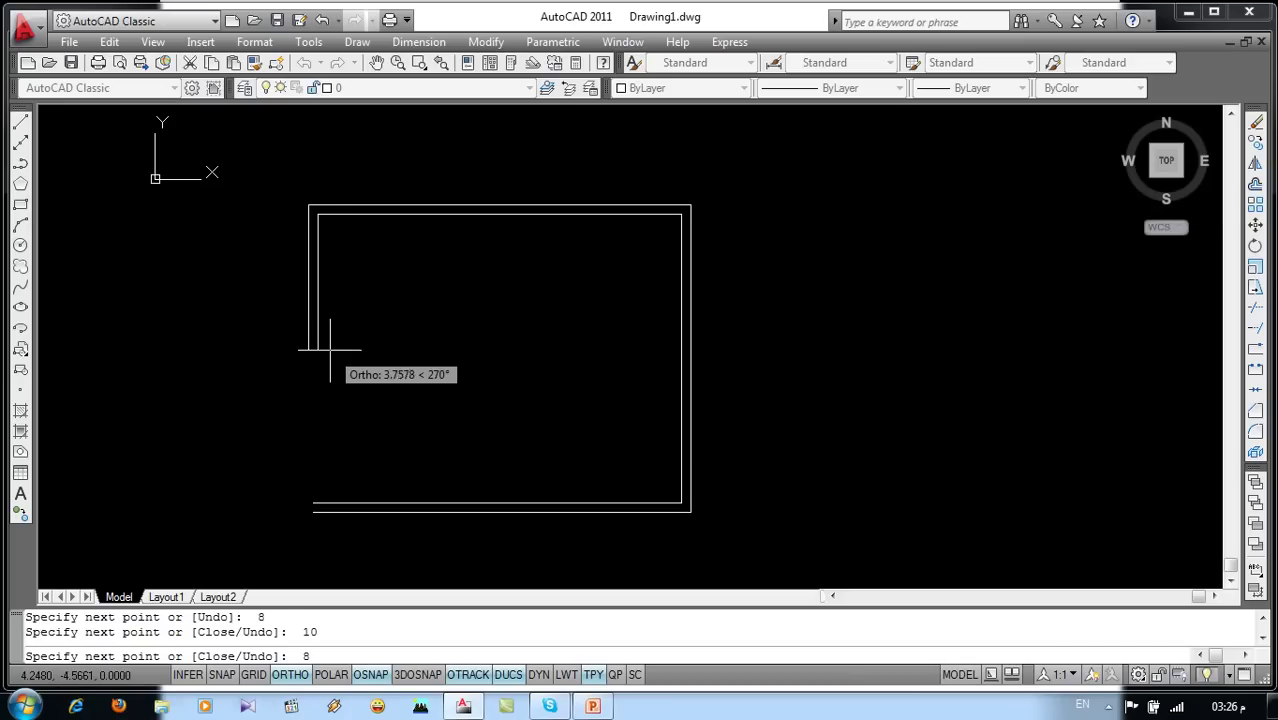
{"action": "key", "text": "Return"}
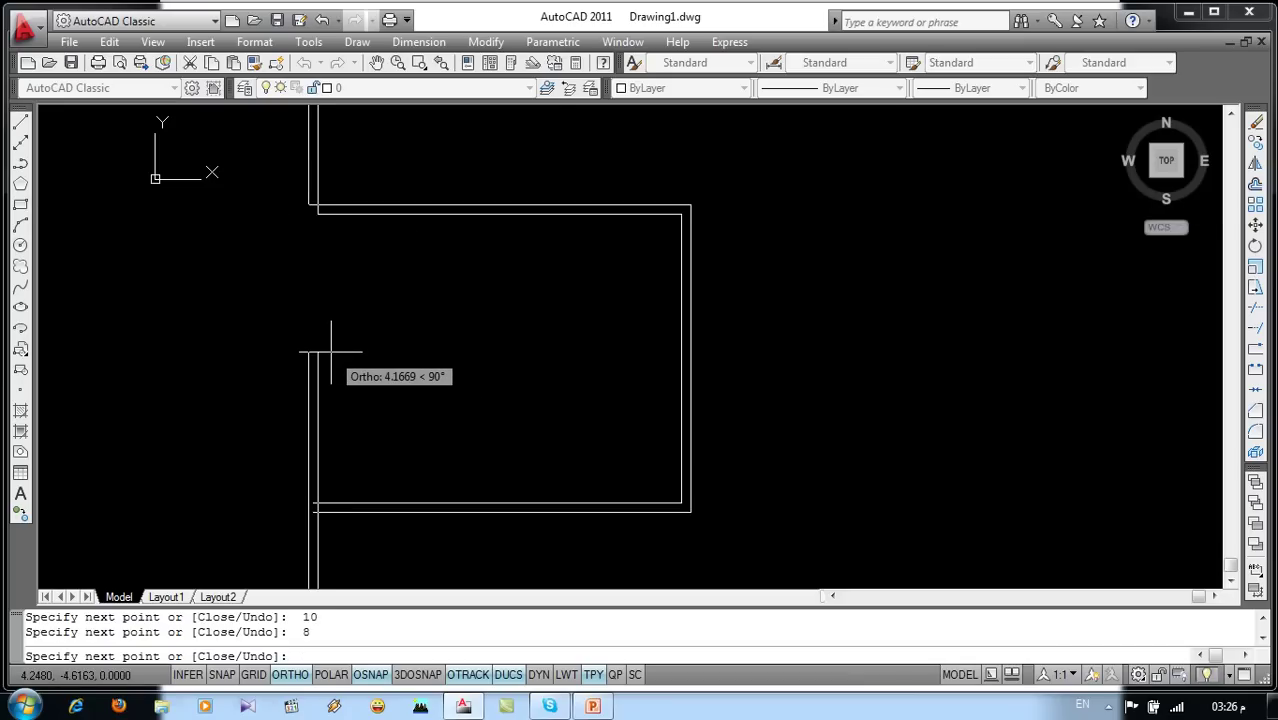
{"action": "key", "text": "Escape"}
{"action": "middle_click_drag", "start_coordinate": [391, 365], "coordinate": [389, 355]}
{"action": "type", "text": "ml"}
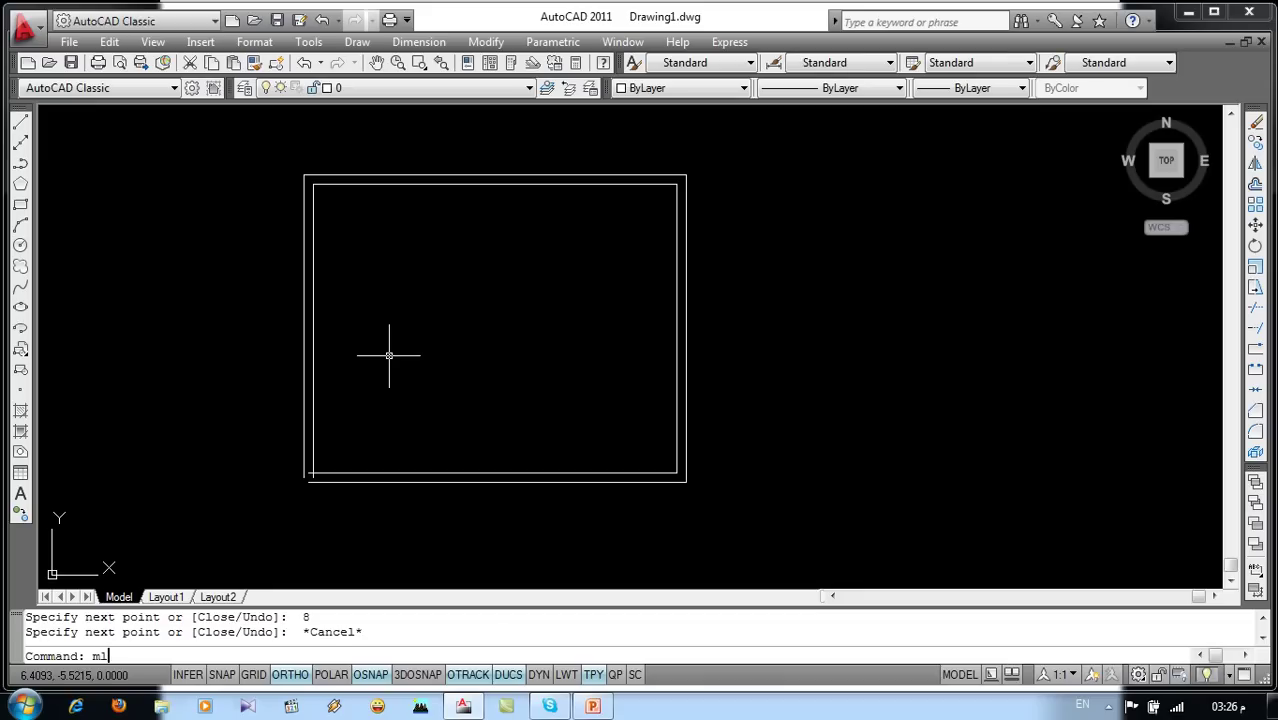
Step: Draw a vertical multiline divider top to bottom, then a horizontal one between the side edges
{"action": "key", "text": "Return"}
{"action": "left_click", "coordinate": [493, 186]}
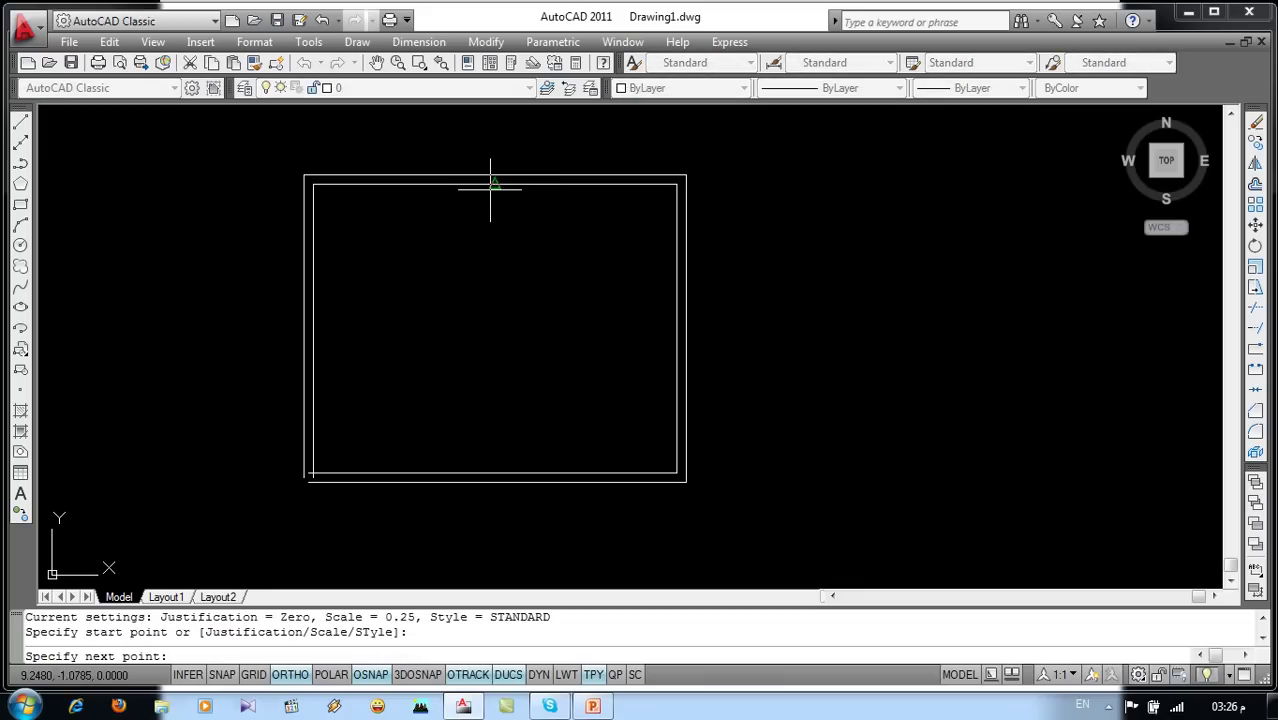
{"action": "left_click", "coordinate": [499, 472]}
{"action": "key", "text": "Return"}
{"action": "key", "text": "Return"}
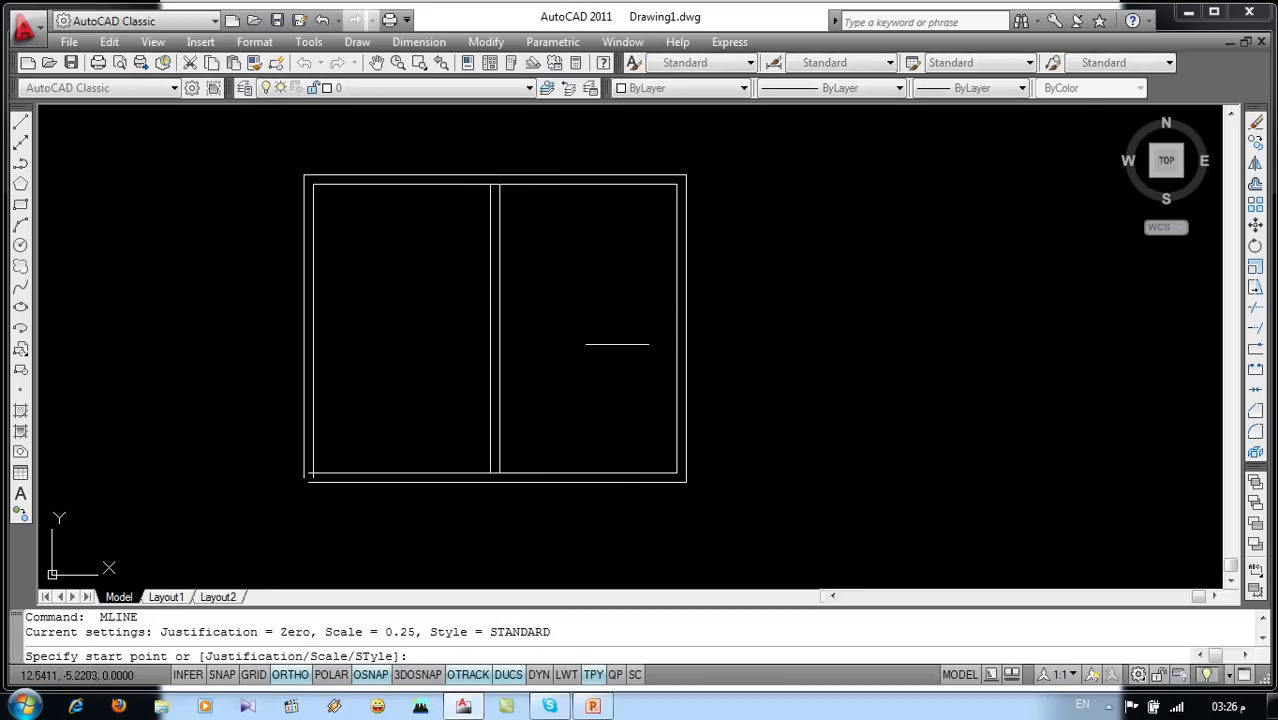
{"action": "left_click", "coordinate": [676, 328]}
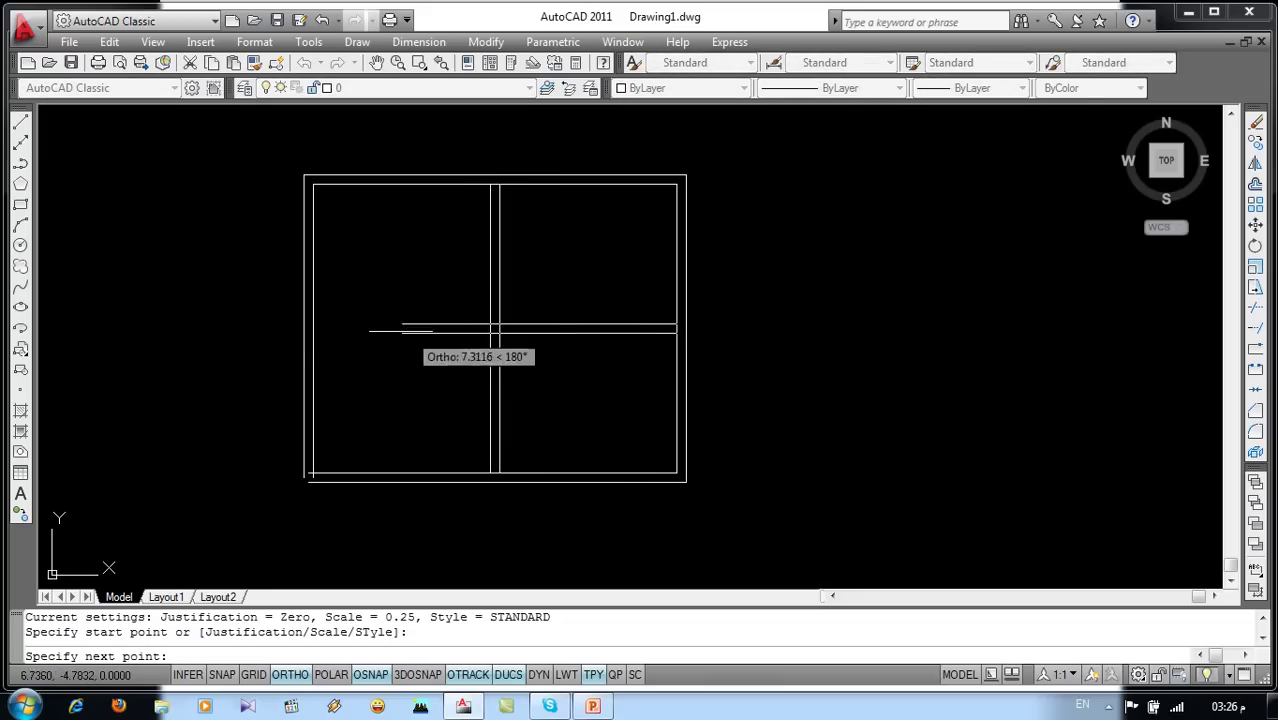
{"action": "left_click", "coordinate": [314, 328]}
{"action": "key", "text": "Return"}
Step: Pan and zoom around the frame's bottom-left corner to inspect the new dividers
{"action": "middle_click_drag", "start_coordinate": [463, 428], "coordinate": [539, 461]}
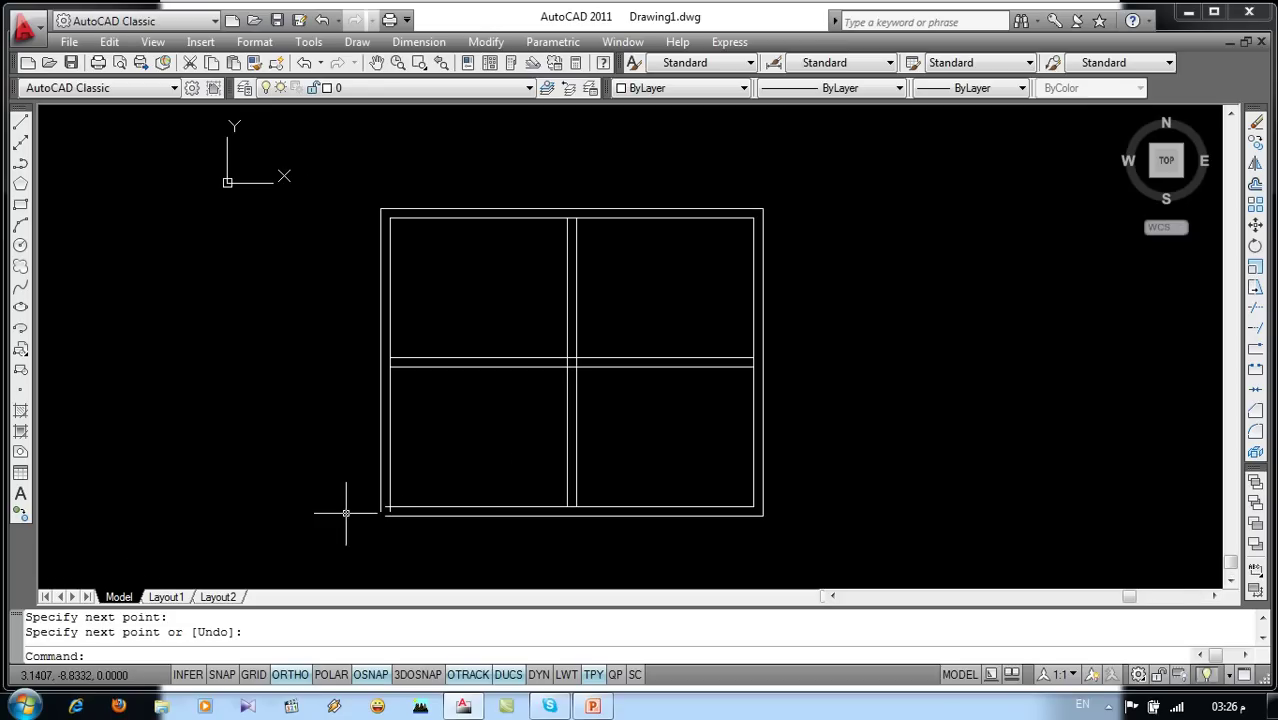
{"action": "scroll", "coordinate": [416, 521], "scroll_direction": "up", "scroll_amount": 4}
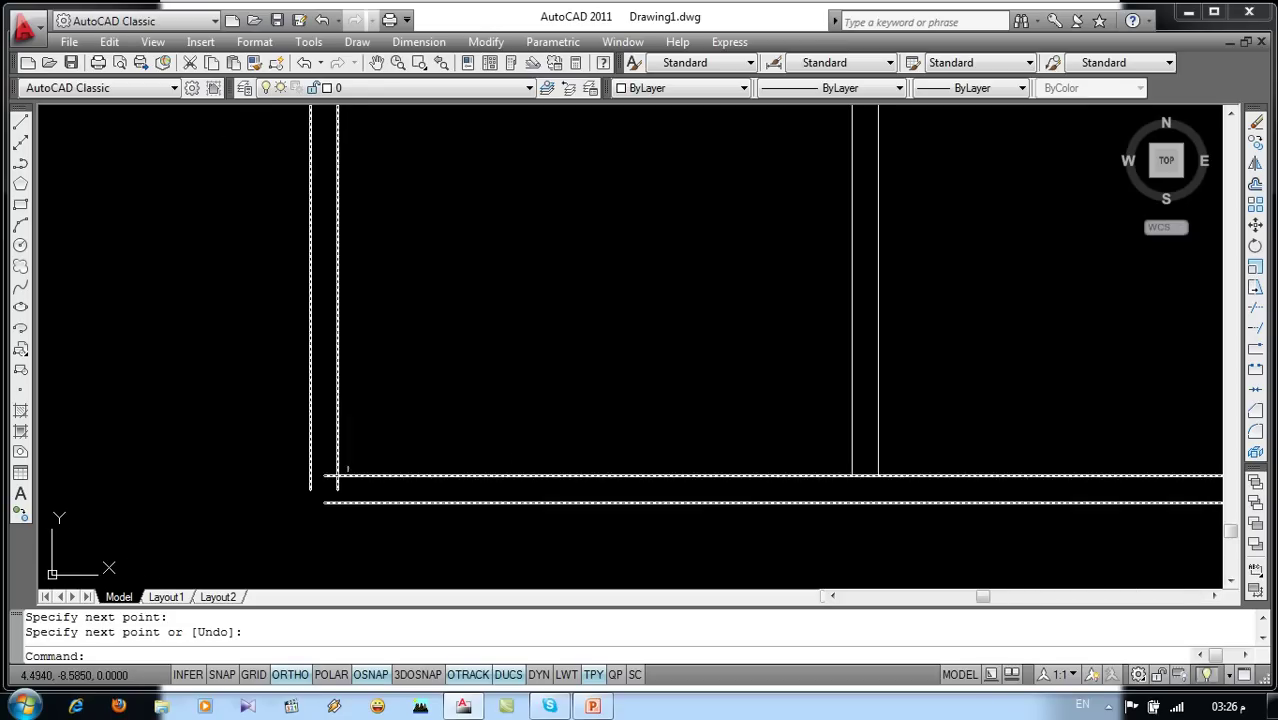
{"action": "scroll", "coordinate": [337, 480], "scroll_direction": "down", "scroll_amount": 2}
{"action": "scroll", "coordinate": [665, 490], "scroll_direction": "up", "scroll_amount": 4}
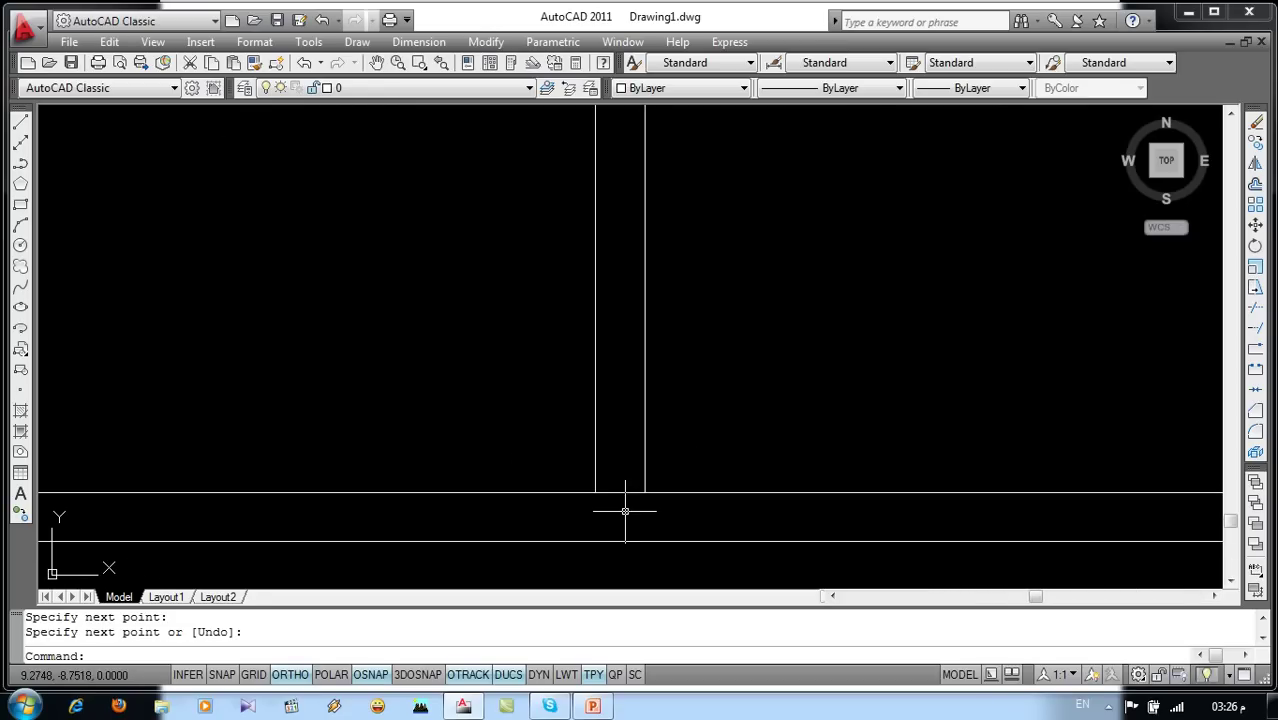
{"action": "scroll", "coordinate": [622, 528], "scroll_direction": "down", "scroll_amount": 4}
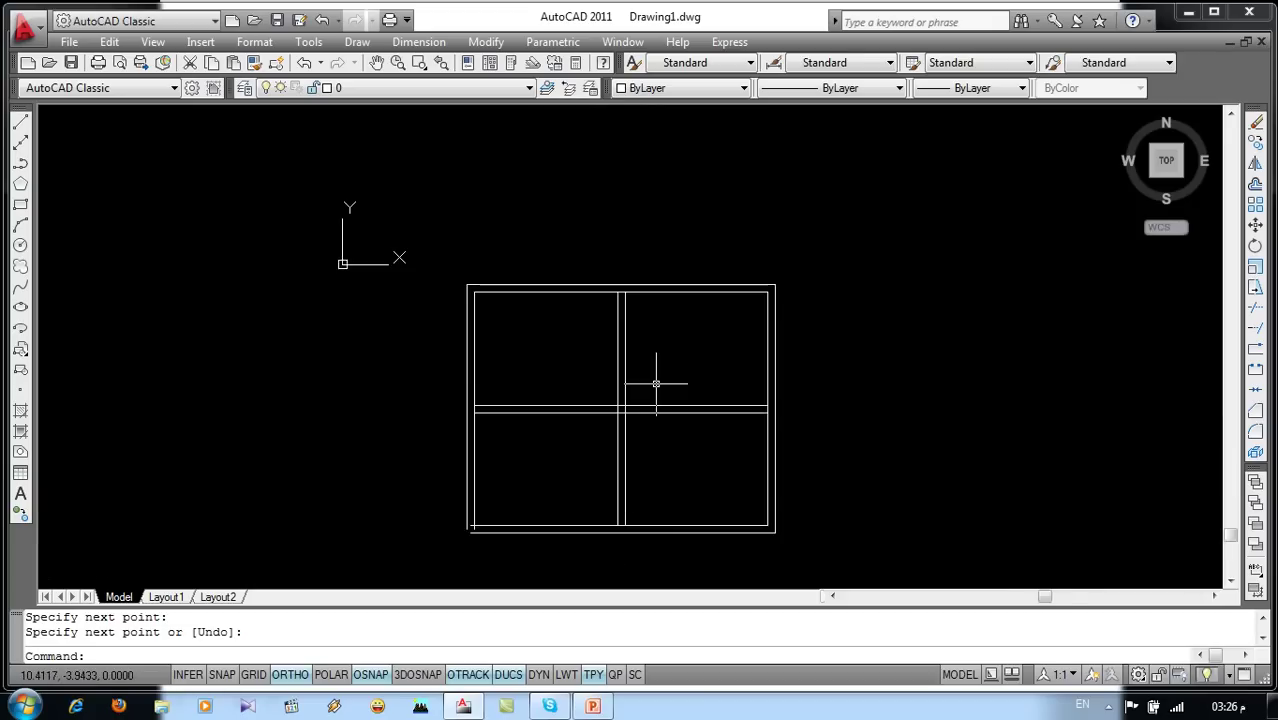
{"action": "scroll", "coordinate": [656, 380], "scroll_direction": "up", "scroll_amount": 4}
{"action": "scroll", "coordinate": [542, 534], "scroll_direction": "down", "scroll_amount": 5}
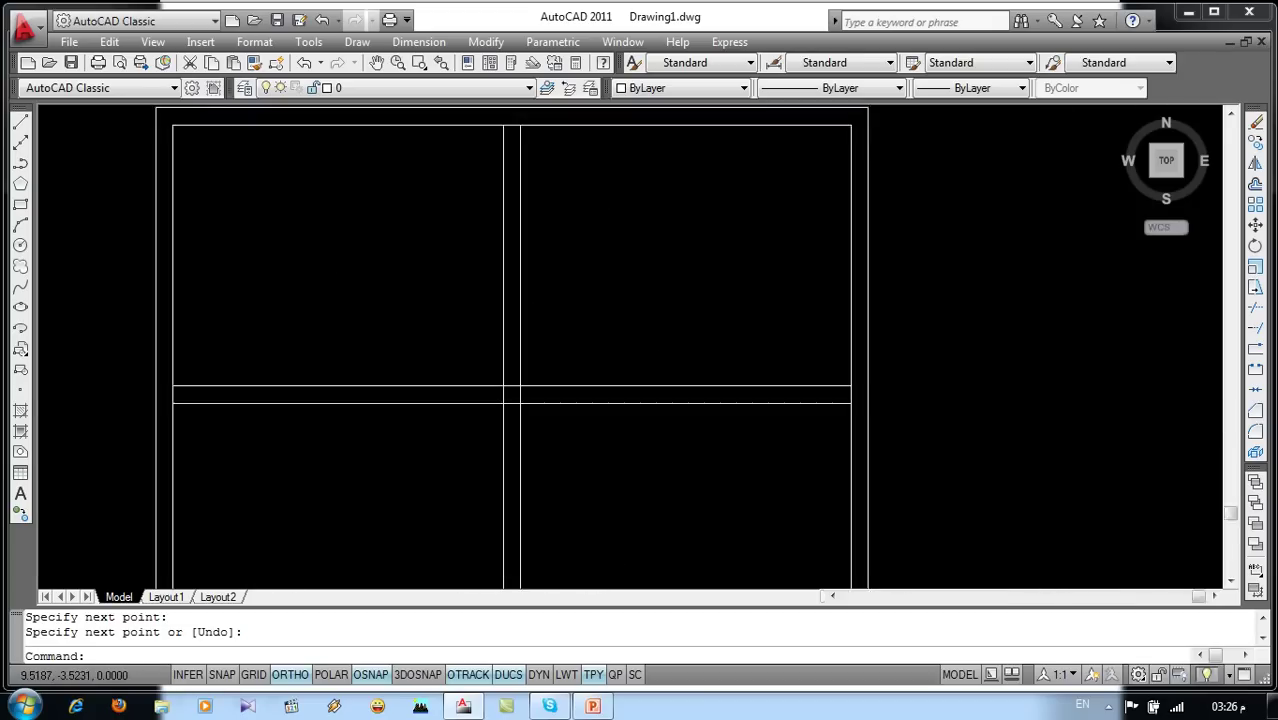
{"action": "scroll", "coordinate": [515, 388], "scroll_direction": "up", "scroll_amount": 3}
{"action": "middle_click_drag", "start_coordinate": [513, 385], "coordinate": [520, 443]}
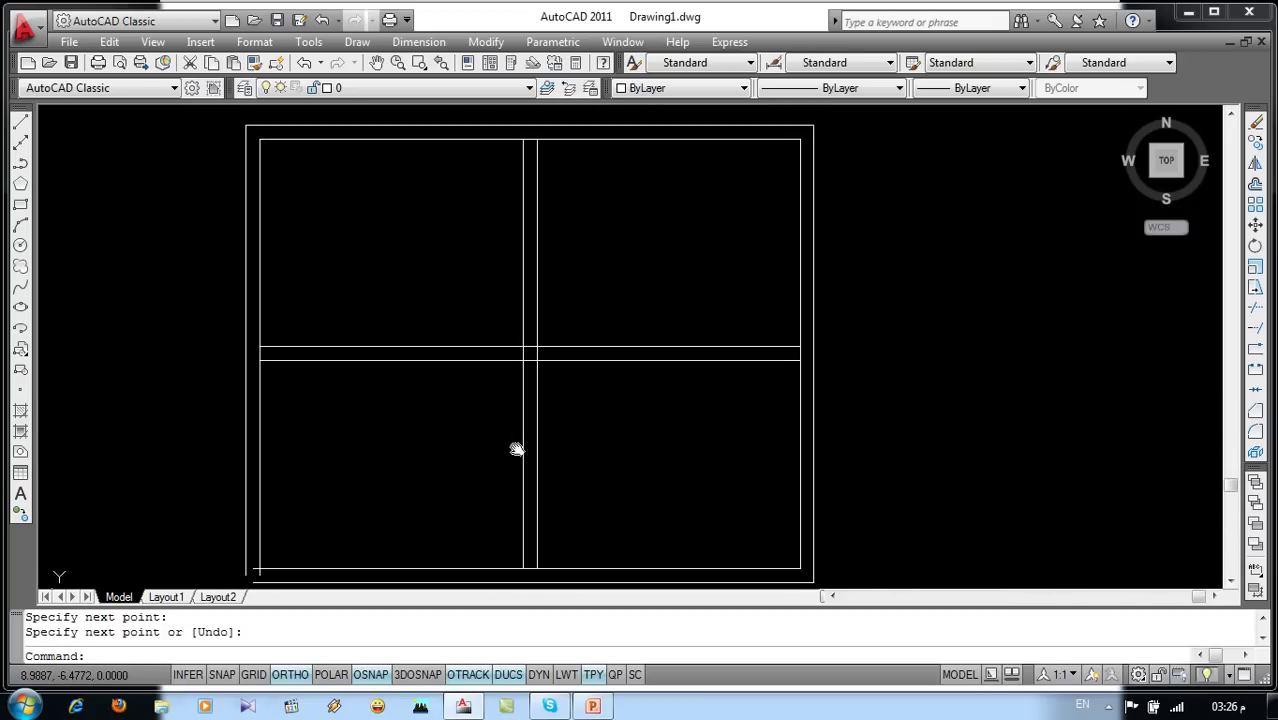
{"action": "scroll", "coordinate": [520, 443], "scroll_direction": "down", "scroll_amount": 2}
{"action": "middle_click_drag", "start_coordinate": [514, 434], "coordinate": [502, 430]}
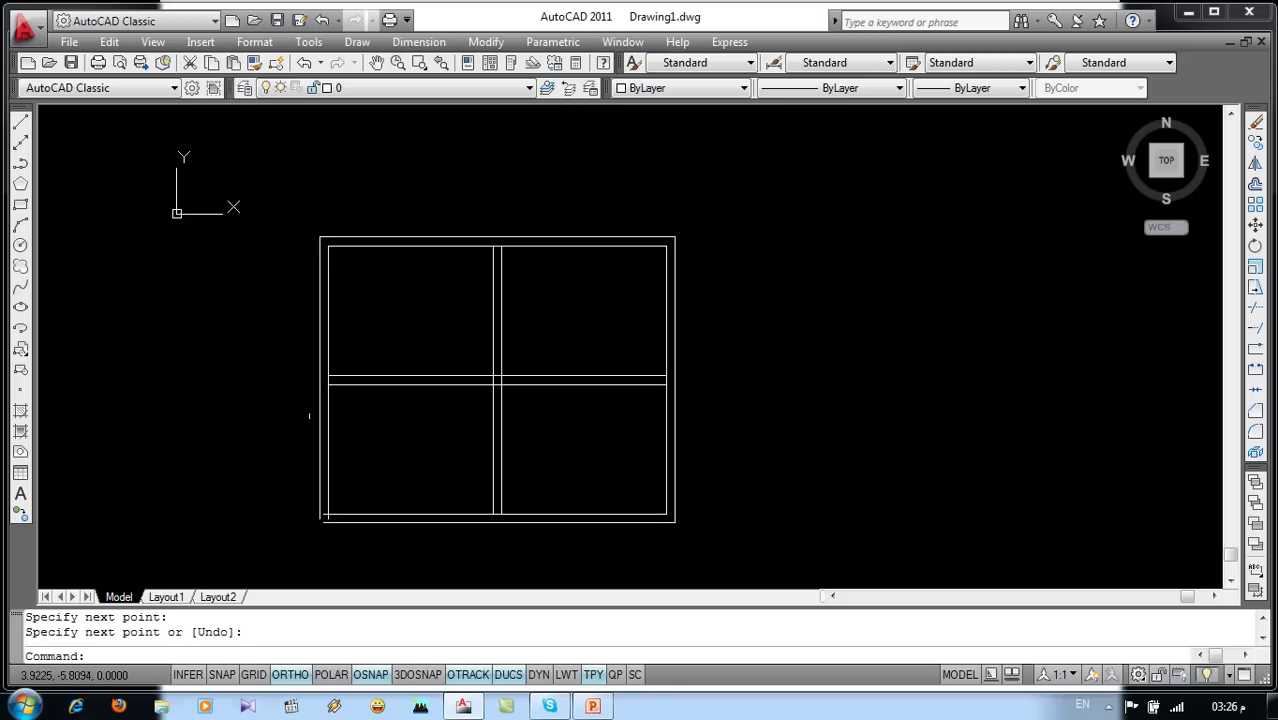
Step: Apply Corner Joint to the frame's bottom-left corner
{"action": "double_click", "coordinate": [347, 516]}
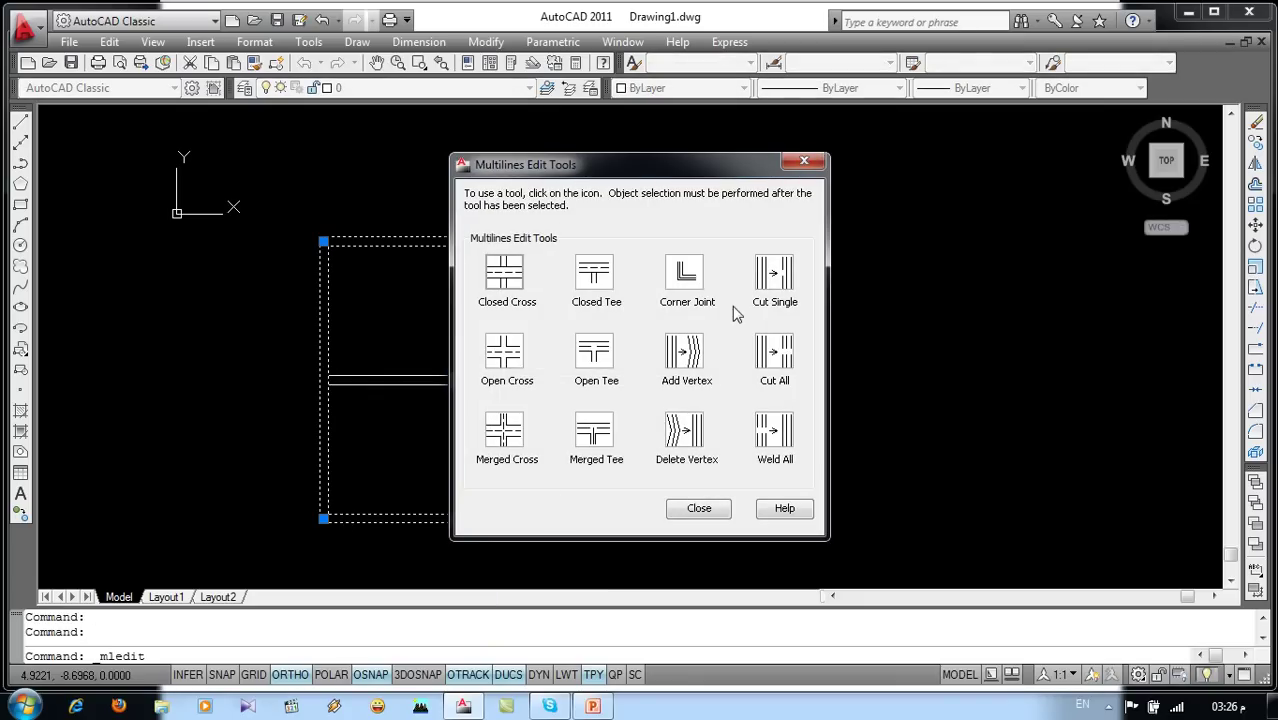
{"action": "left_click", "coordinate": [686, 284]}
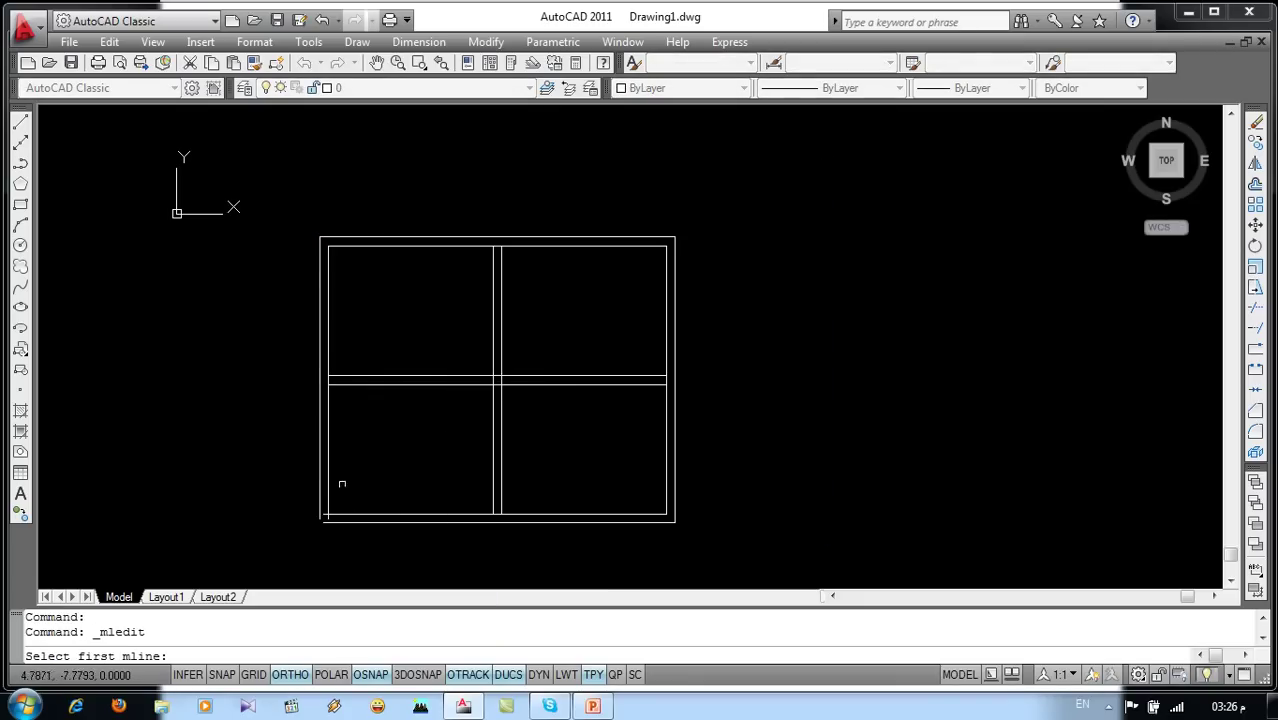
{"action": "left_click", "coordinate": [330, 492]}
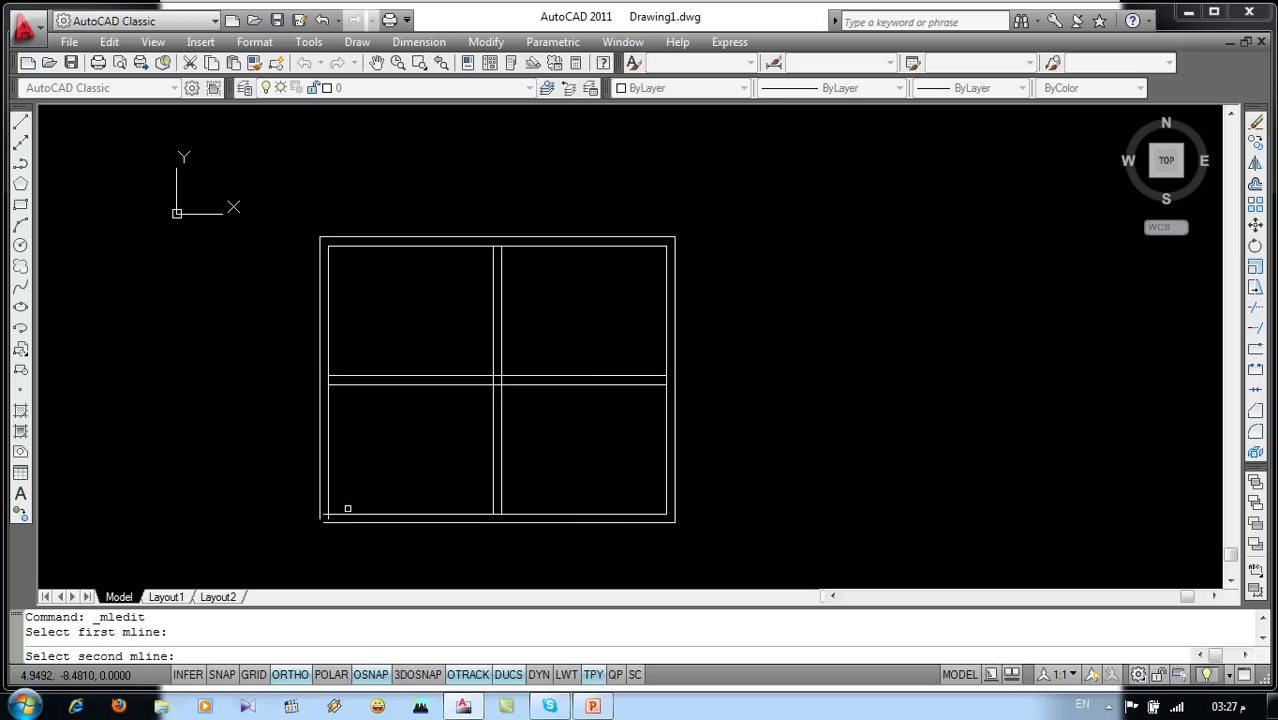
{"action": "left_click", "coordinate": [350, 516]}
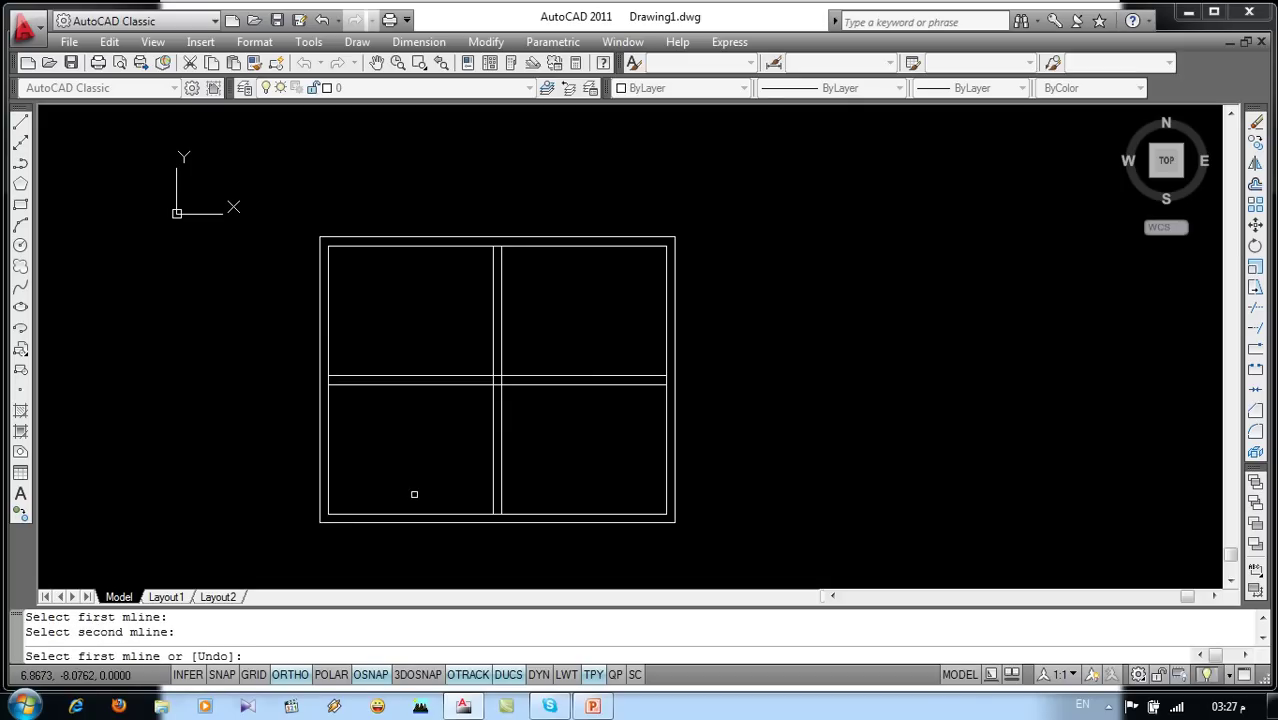
{"action": "scroll", "coordinate": [414, 494], "scroll_direction": "up", "scroll_amount": 2}
{"action": "key", "text": "Escape"}
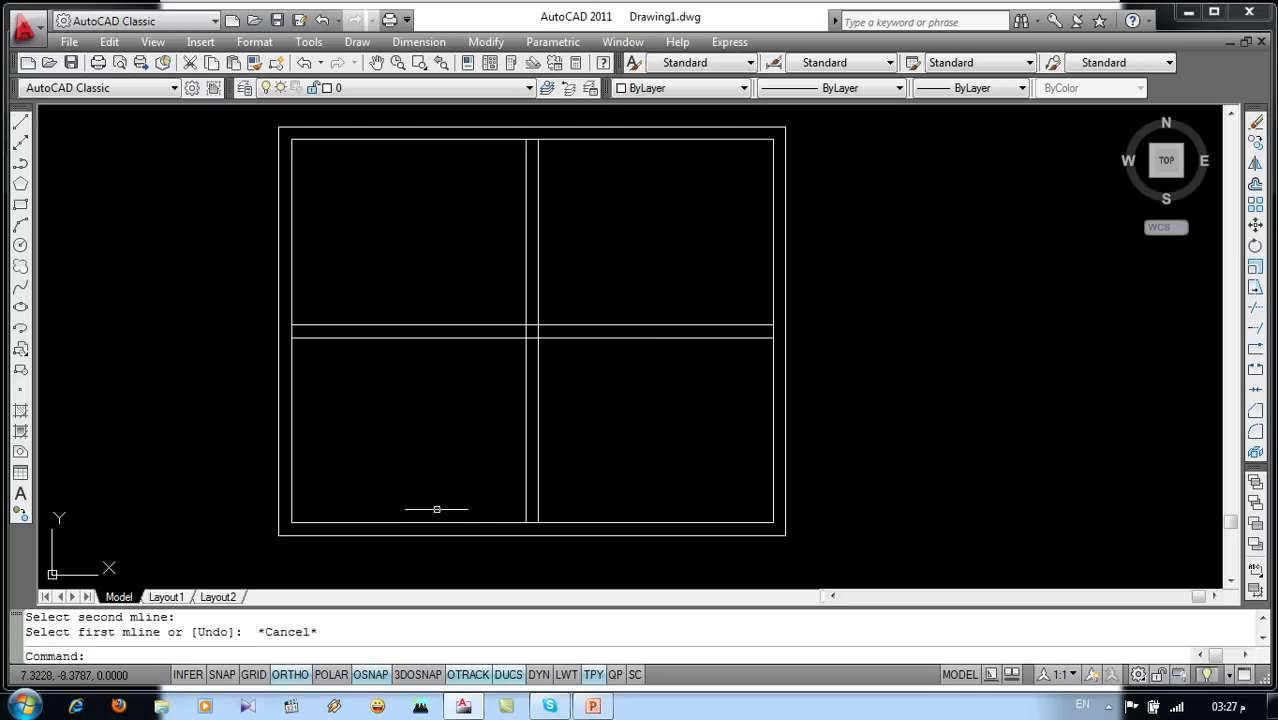
Step: Apply Open Cross where the horizontal and vertical dividers meet in the centre
{"action": "double_click", "coordinate": [455, 521]}
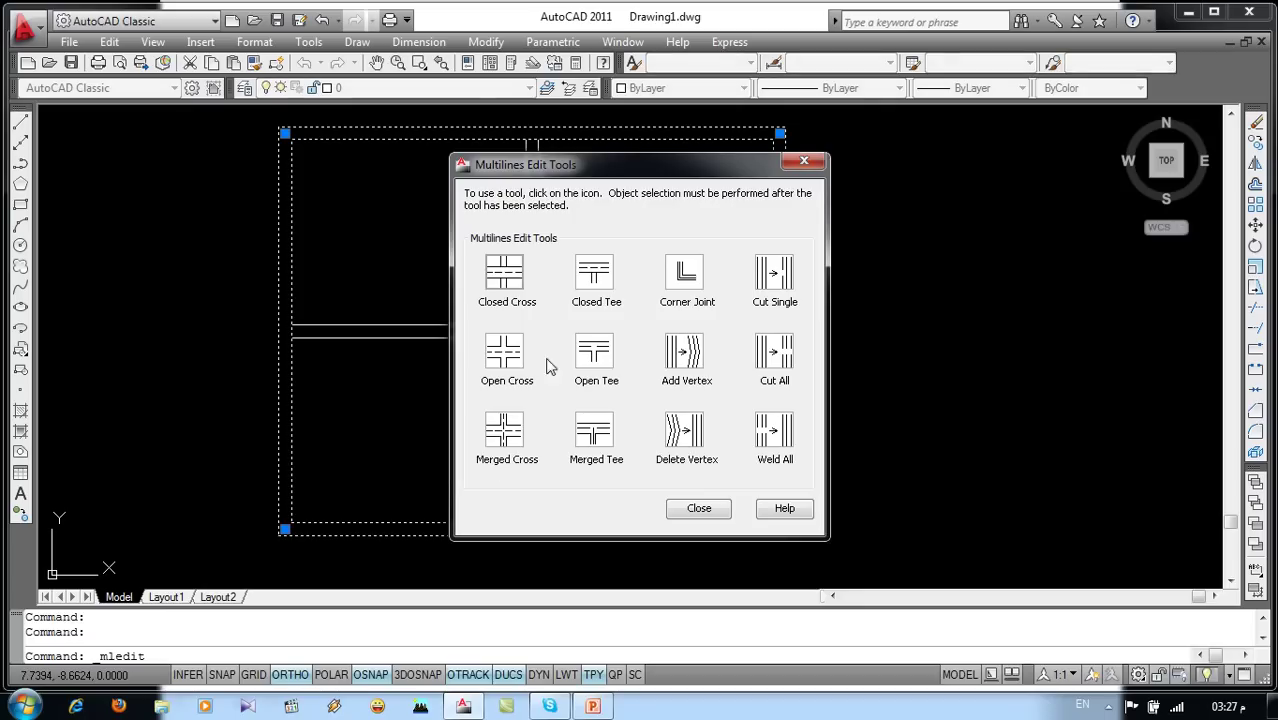
{"action": "left_click", "coordinate": [506, 362]}
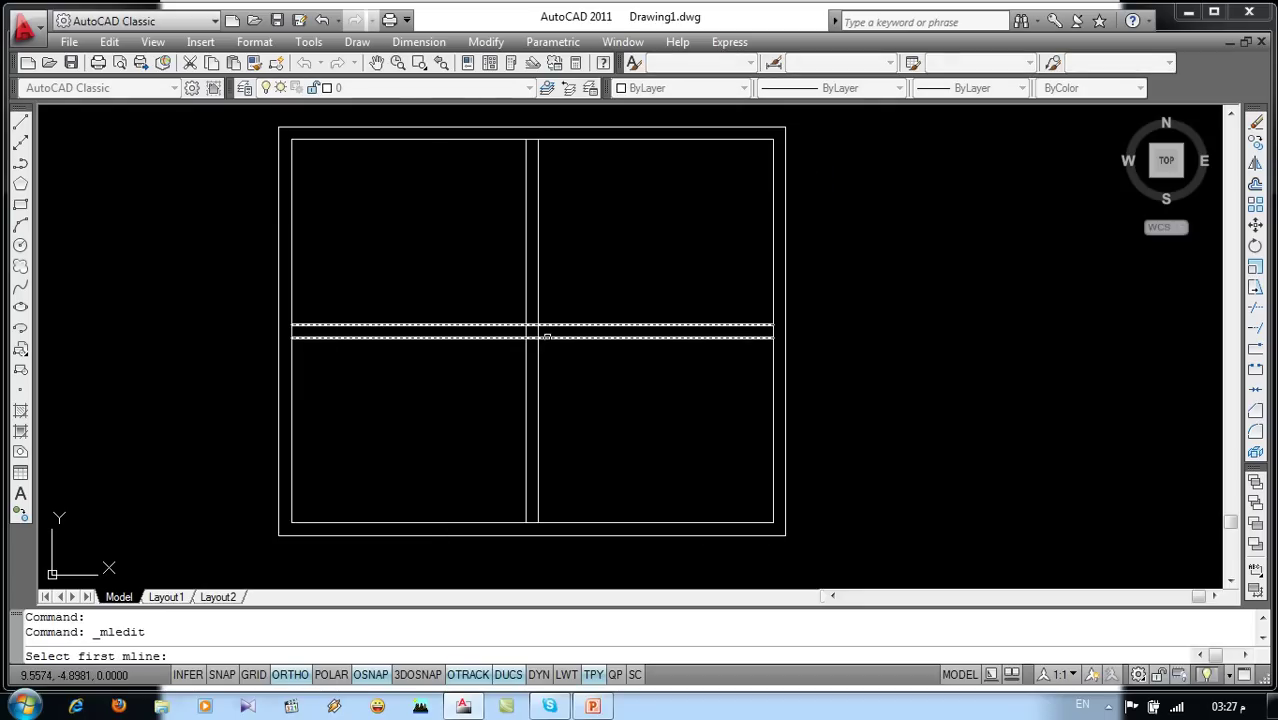
{"action": "left_click", "coordinate": [553, 336]}
{"action": "left_click", "coordinate": [538, 307]}
{"action": "key", "text": "Escape"}
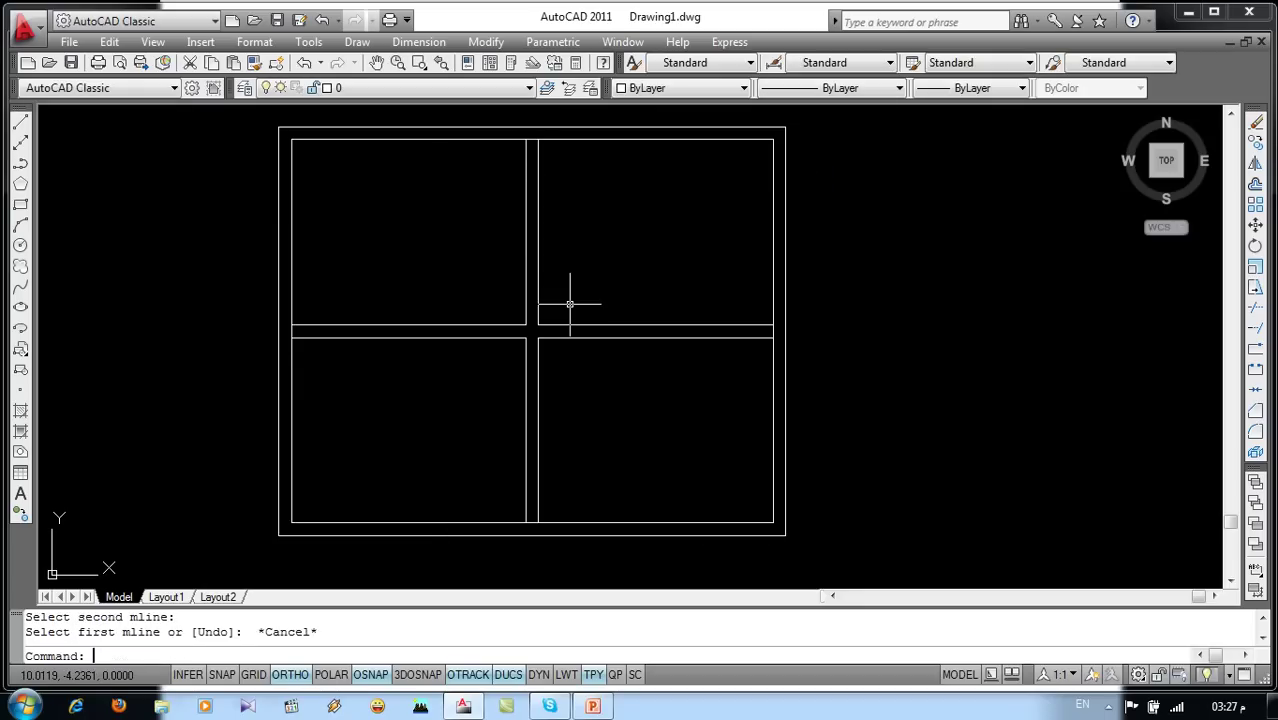
Step: Apply Open Tee to the four junctions where the dividers meet the frame
{"action": "double_click", "coordinate": [539, 433]}
{"action": "left_click", "coordinate": [595, 352]}
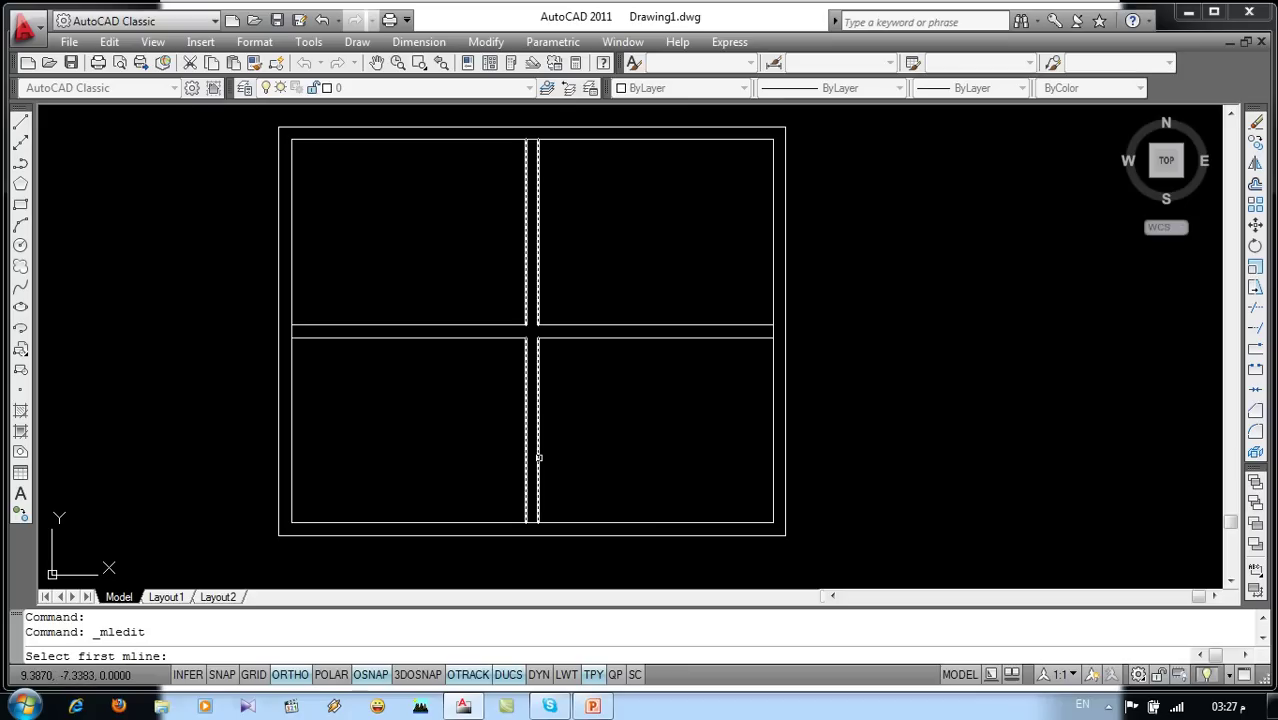
{"action": "left_click", "coordinate": [538, 459]}
{"action": "left_click", "coordinate": [560, 521]}
{"action": "left_click", "coordinate": [756, 337]}
{"action": "left_click", "coordinate": [772, 343]}
{"action": "left_click", "coordinate": [537, 191]}
{"action": "left_click", "coordinate": [555, 138]}
{"action": "left_click", "coordinate": [327, 330]}
{"action": "left_click", "coordinate": [289, 293]}
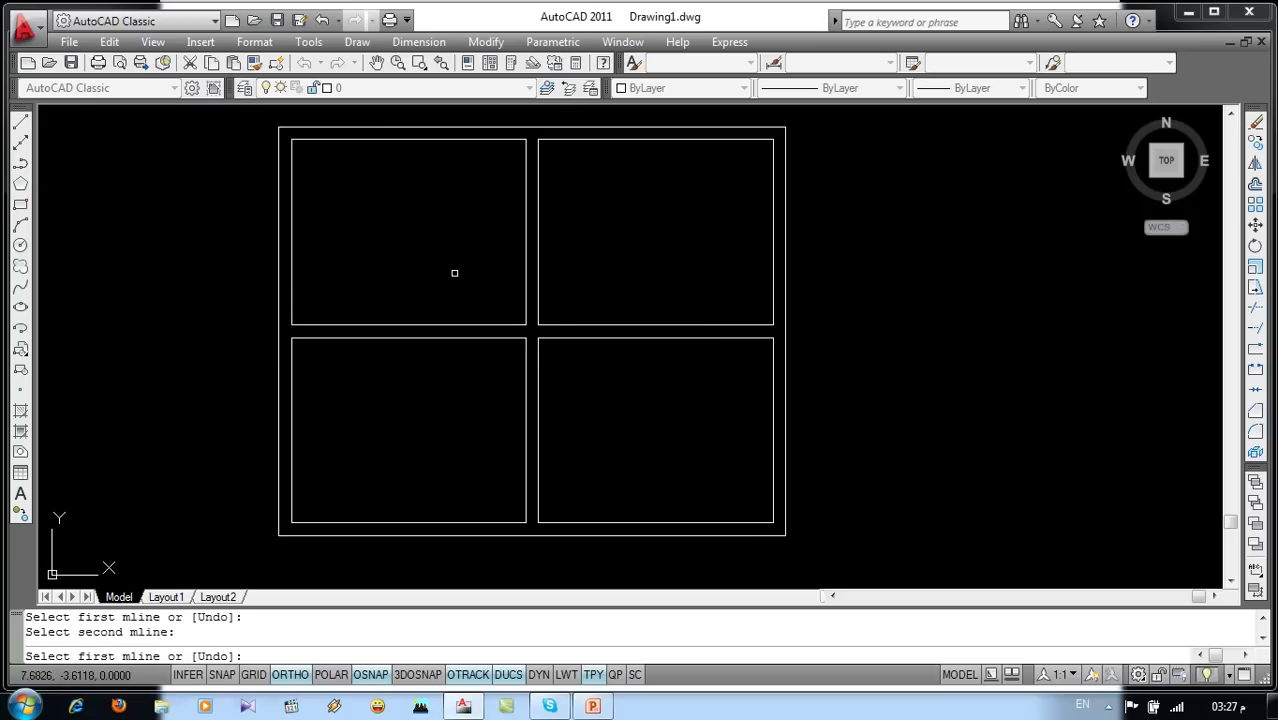
{"action": "key", "text": "Escape"}
{"action": "scroll", "coordinate": [370, 277], "scroll_direction": "down", "scroll_amount": 2}
{"action": "middle_click_drag", "start_coordinate": [368, 277], "coordinate": [296, 280]}
{"action": "middle_click_drag", "start_coordinate": [525, 391], "coordinate": [423, 403]}
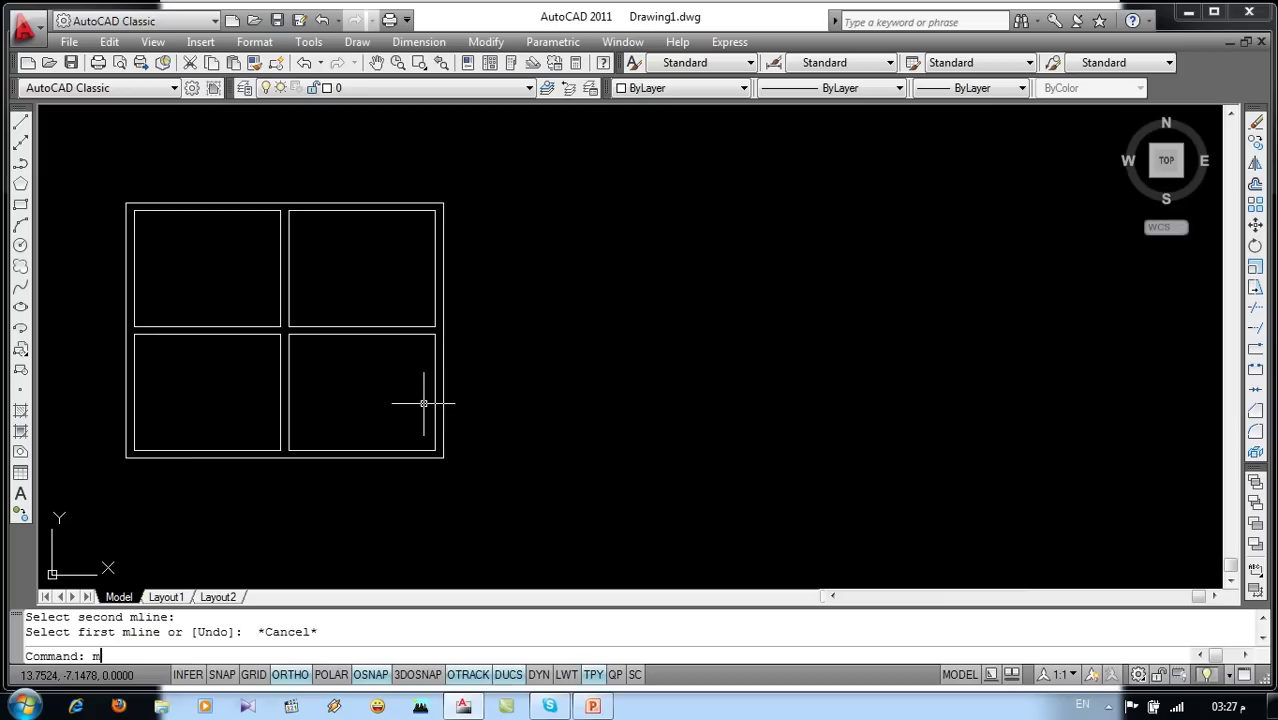
Step: Draw a second 10-by-8 multiline frame to the right of the first window
{"action": "key", "text": "Return"}
{"action": "left_click", "coordinate": [572, 457]}
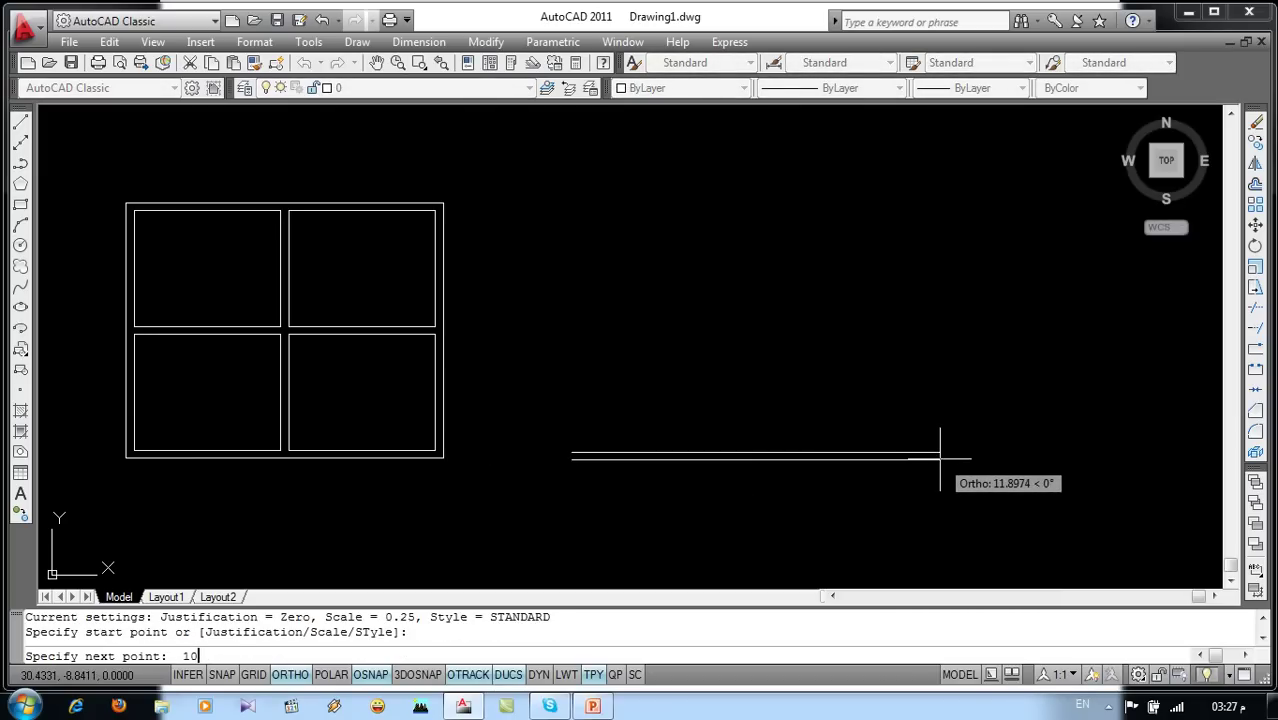
{"action": "key", "text": "Return"}
{"action": "type", "text": "8"}
{"action": "key", "text": "Return"}
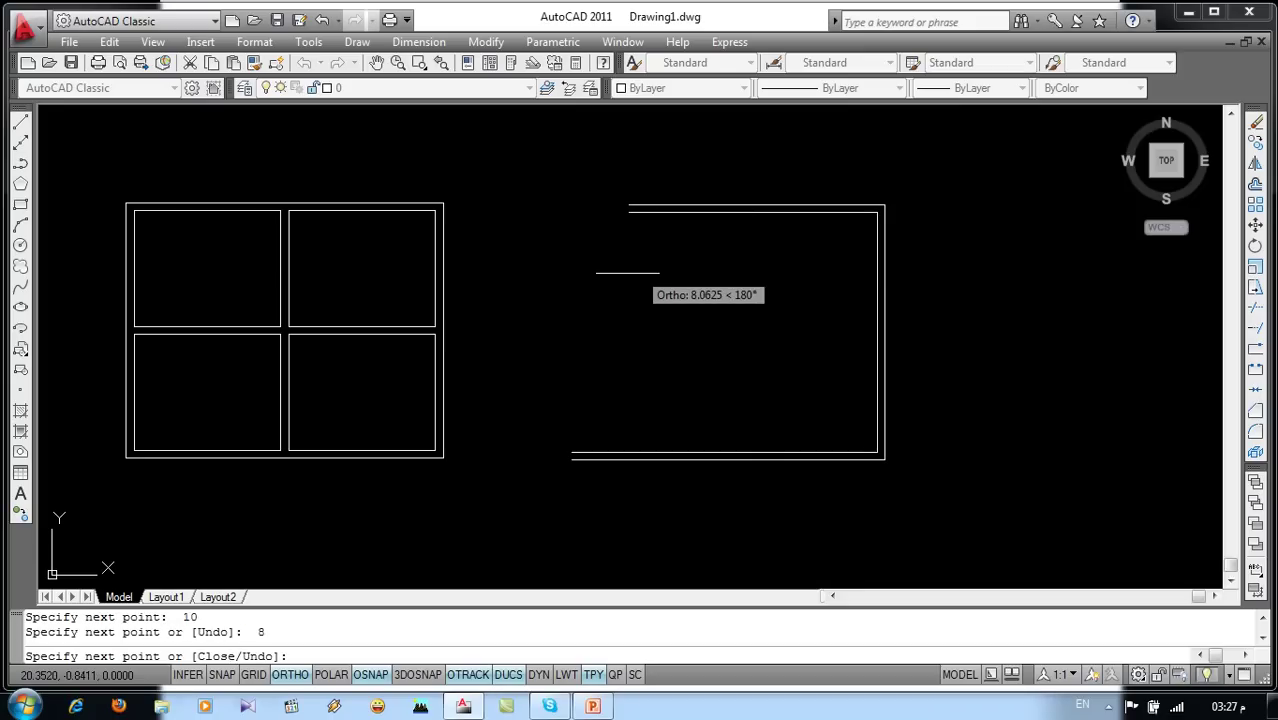
{"action": "type", "text": "10"}
{"action": "key", "text": "Return"}
{"action": "key", "text": "Return"}
{"action": "key", "text": "Escape"}
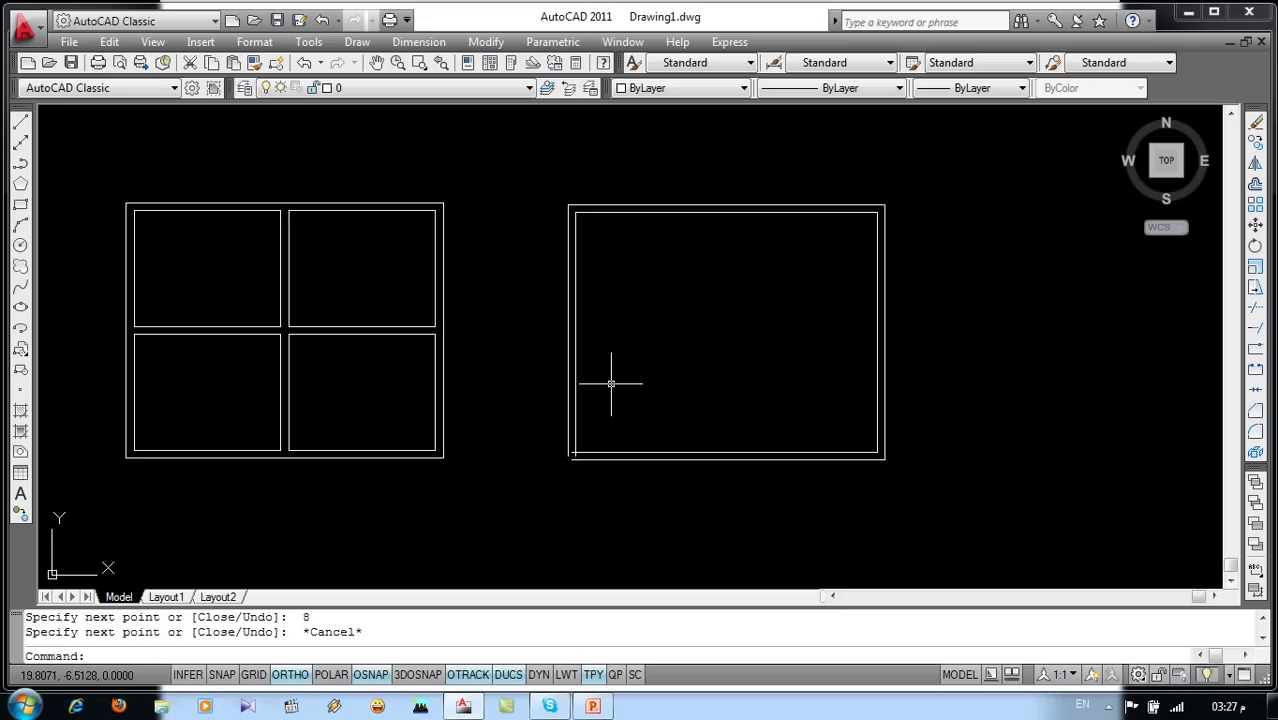
{"action": "type", "text": "ml"}
Step: Add a horizontal and a vertical multiline divider across the new frame
{"action": "key", "text": "Return"}
{"action": "left_click", "coordinate": [576, 334]}
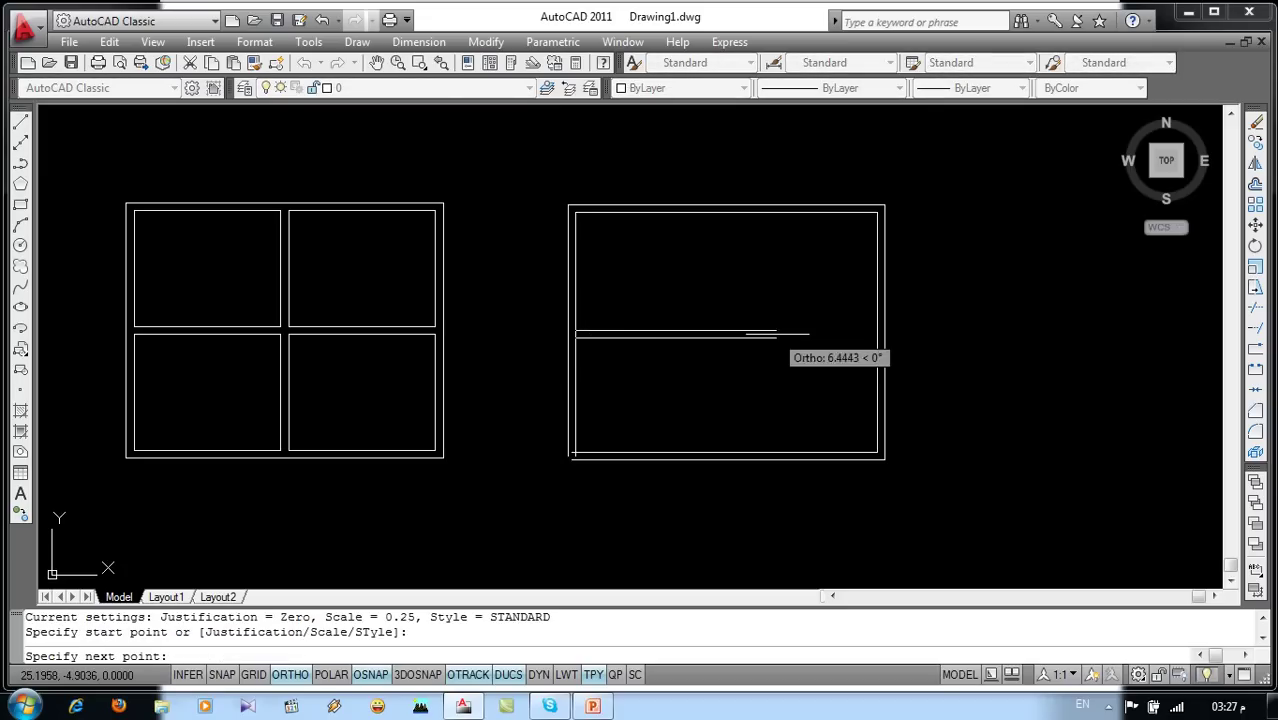
{"action": "left_click", "coordinate": [878, 335]}
{"action": "key", "text": "Return"}
{"action": "key", "text": "Return"}
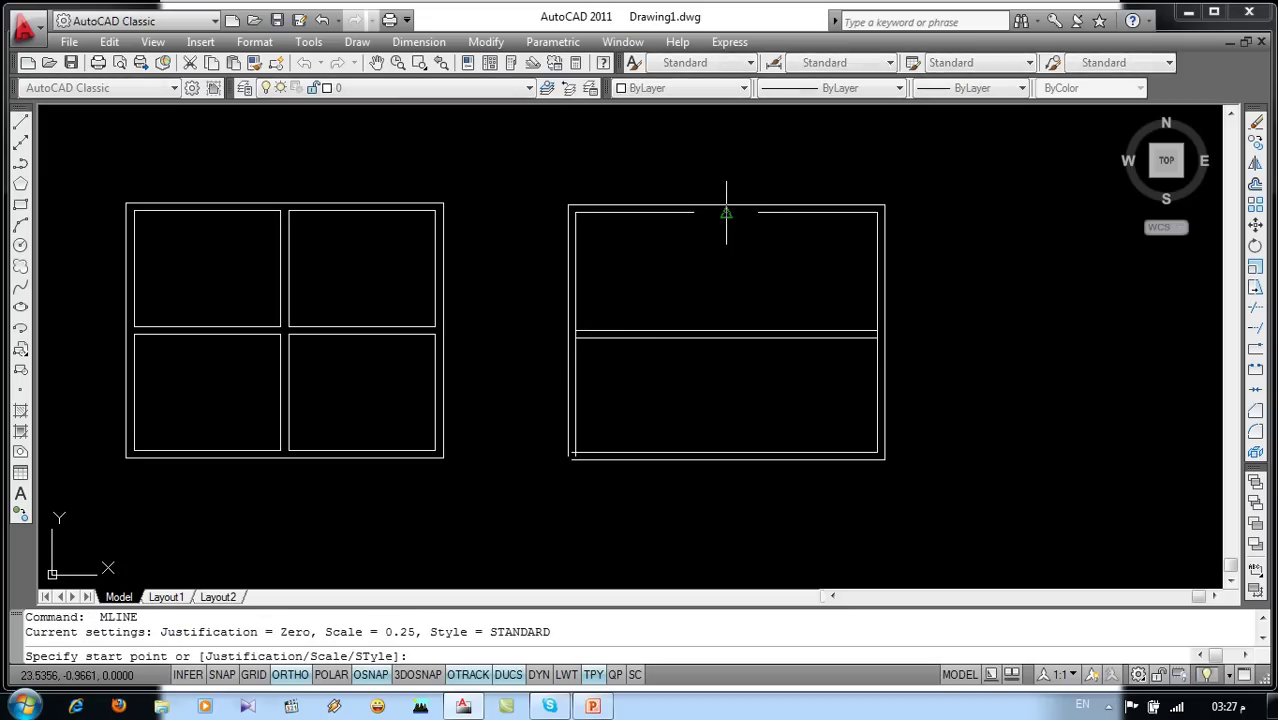
{"action": "left_click", "coordinate": [726, 212]}
{"action": "left_click", "coordinate": [728, 452]}
{"action": "key", "text": "Return"}
{"action": "middle_click_drag", "start_coordinate": [792, 402], "coordinate": [697, 416]}
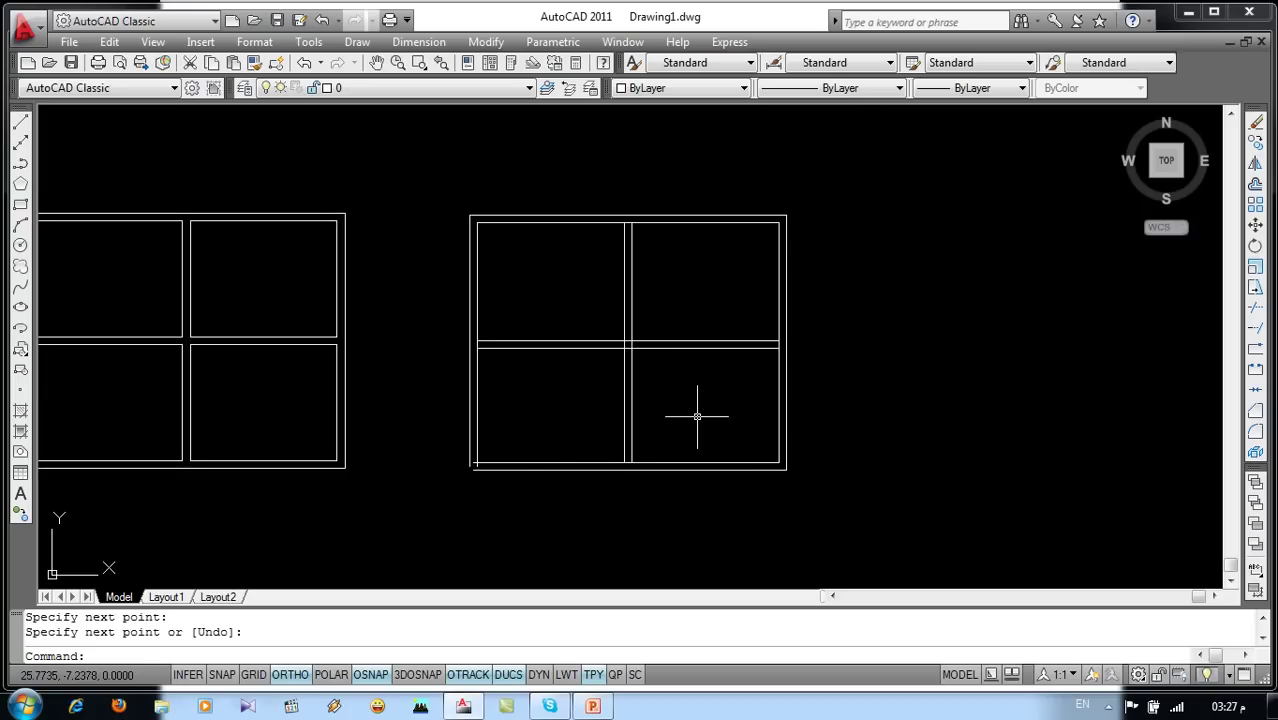
{"action": "scroll", "coordinate": [525, 449], "scroll_direction": "up", "scroll_amount": 5}
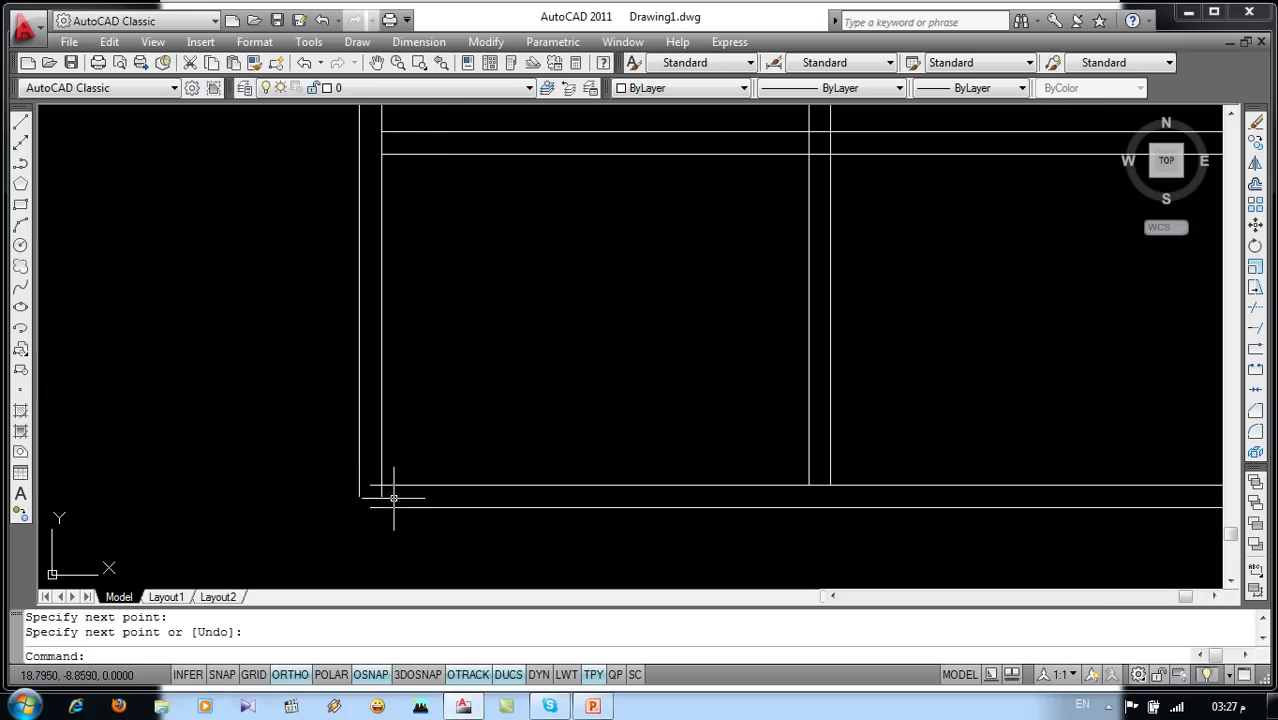
Step: Explode the frame's bottom multiline into separate plain lines
{"action": "left_click", "coordinate": [432, 487]}
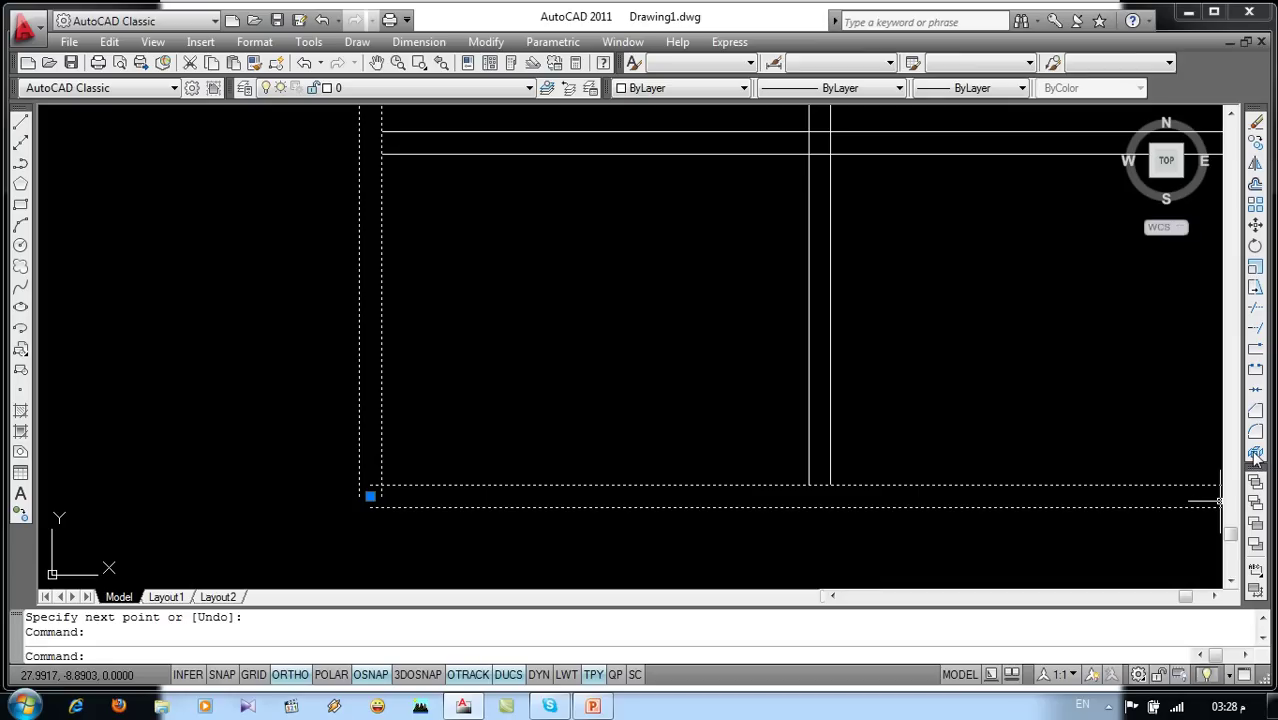
{"action": "left_click", "coordinate": [1256, 454]}
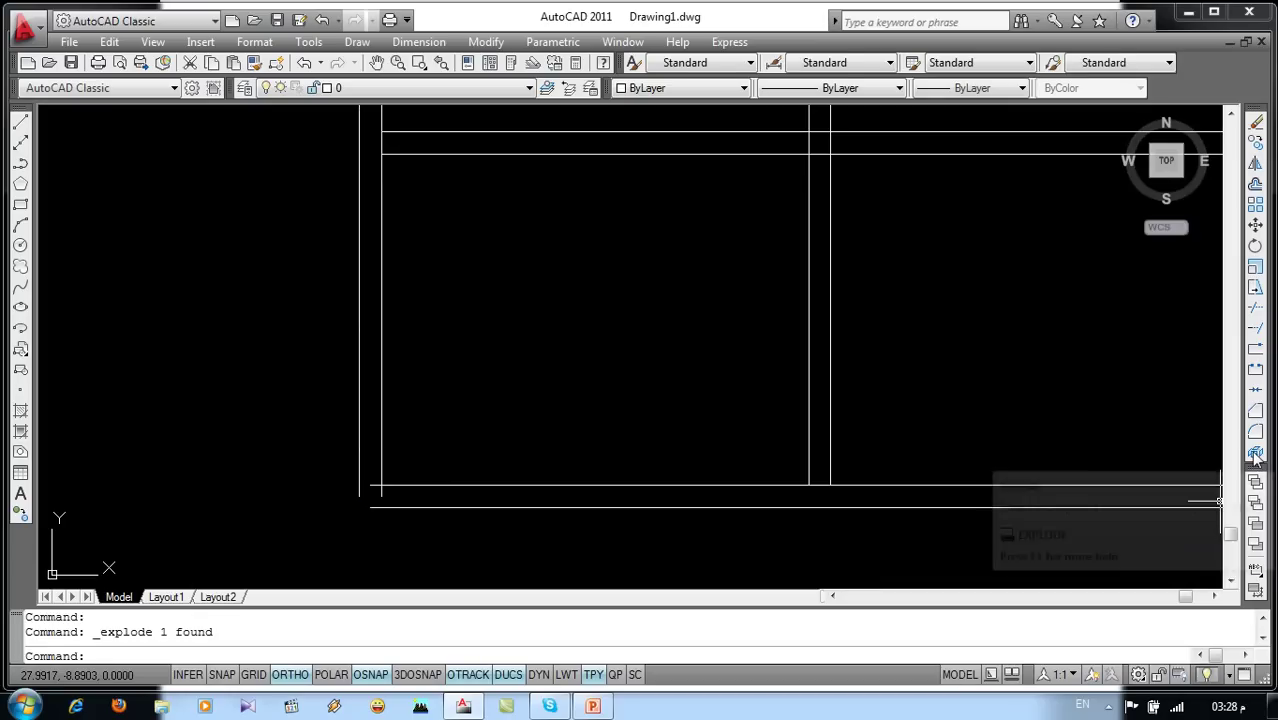
{"action": "left_click", "coordinate": [616, 508]}
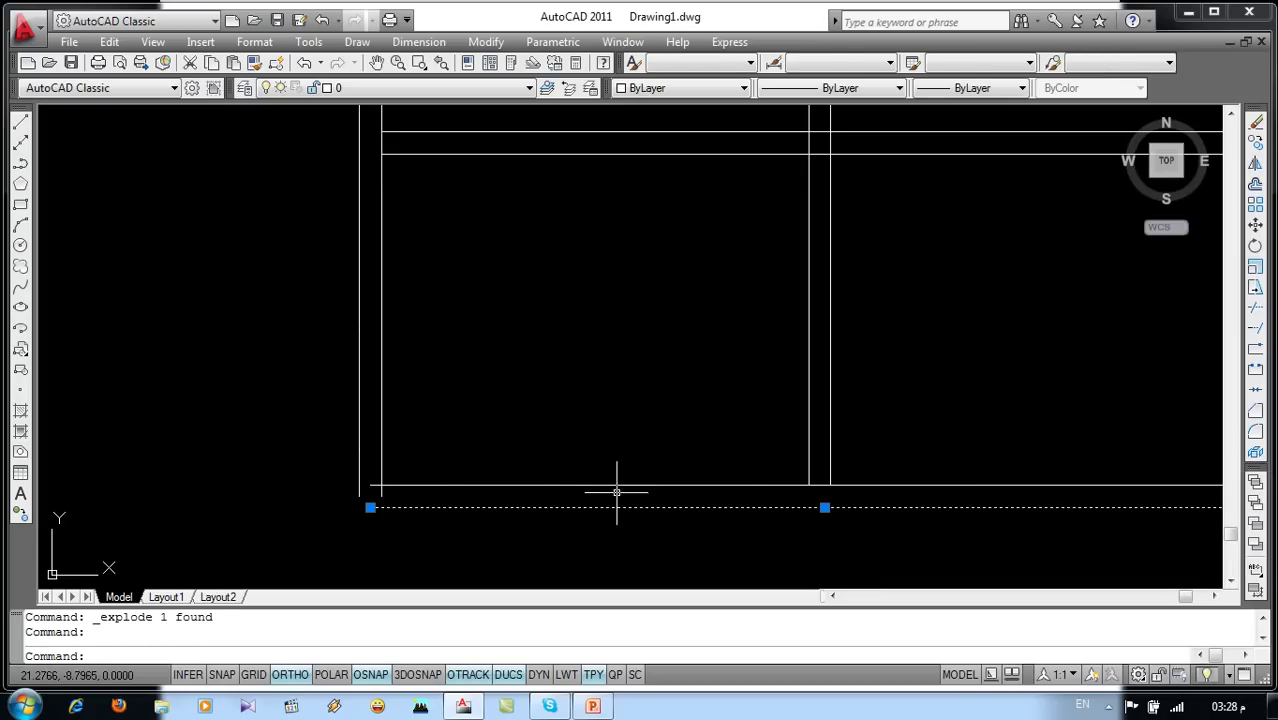
{"action": "left_click", "coordinate": [616, 487]}
{"action": "left_click", "coordinate": [382, 393]}
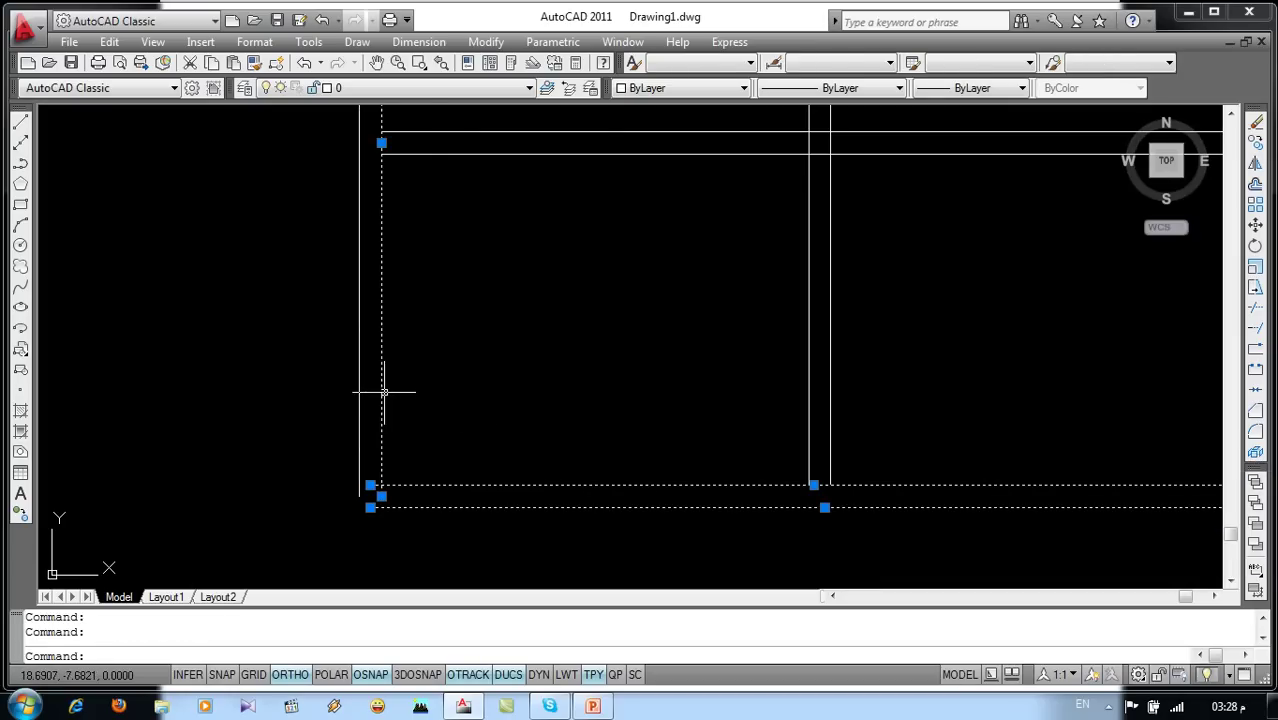
{"action": "key", "text": "Escape"}
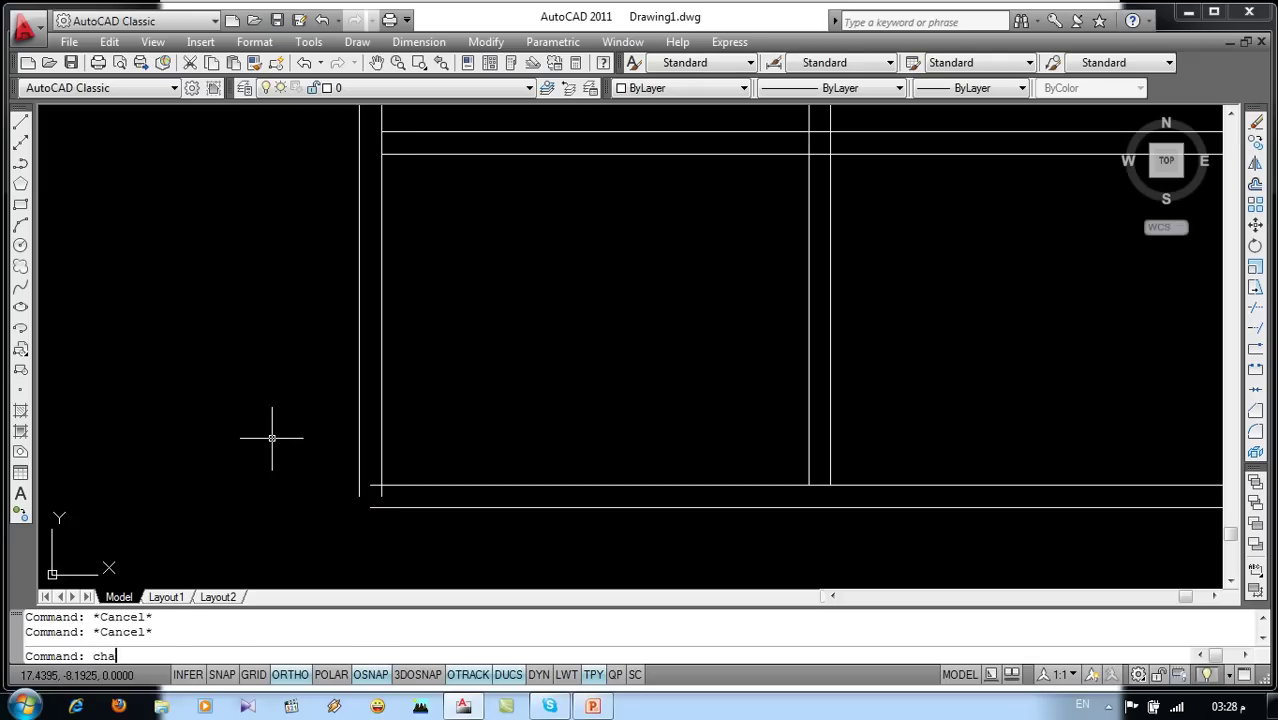
Step: Close the inner bottom-left corner lines with zero-distance chamfers, then view both windows
{"action": "key", "text": "Return"}
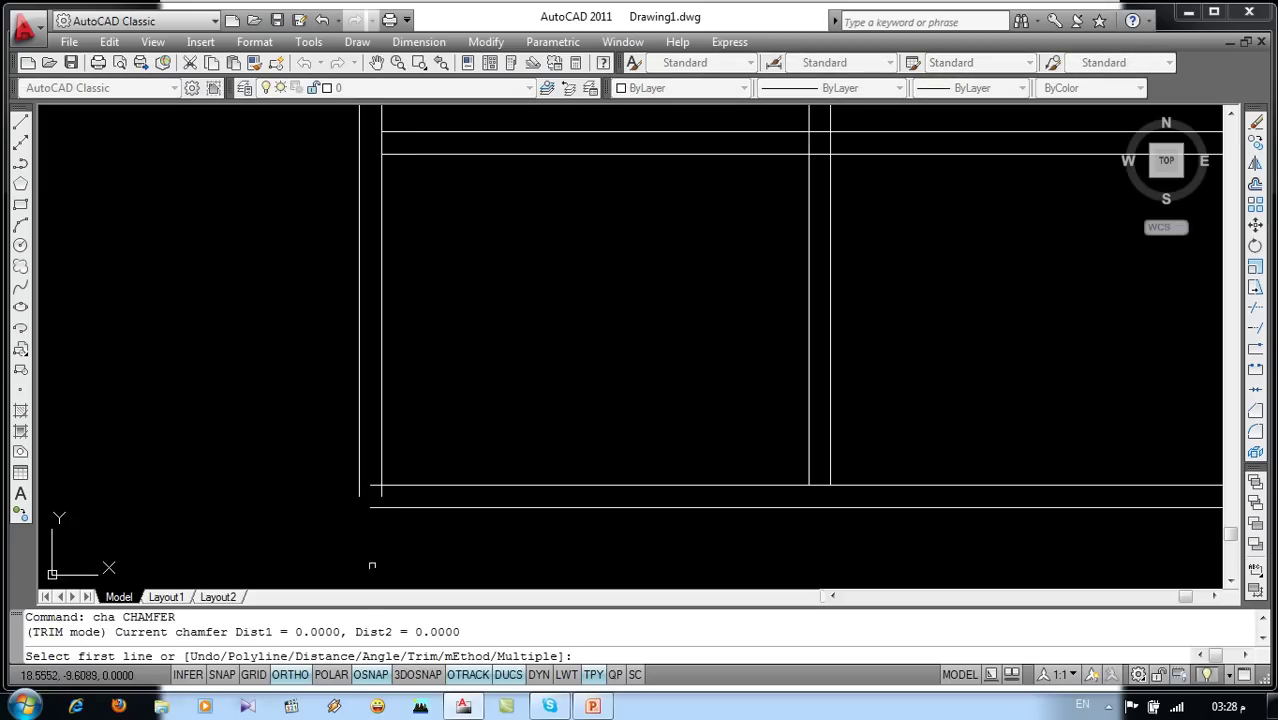
{"action": "left_click_drag", "start_coordinate": [288, 631], "coordinate": [460, 631]}
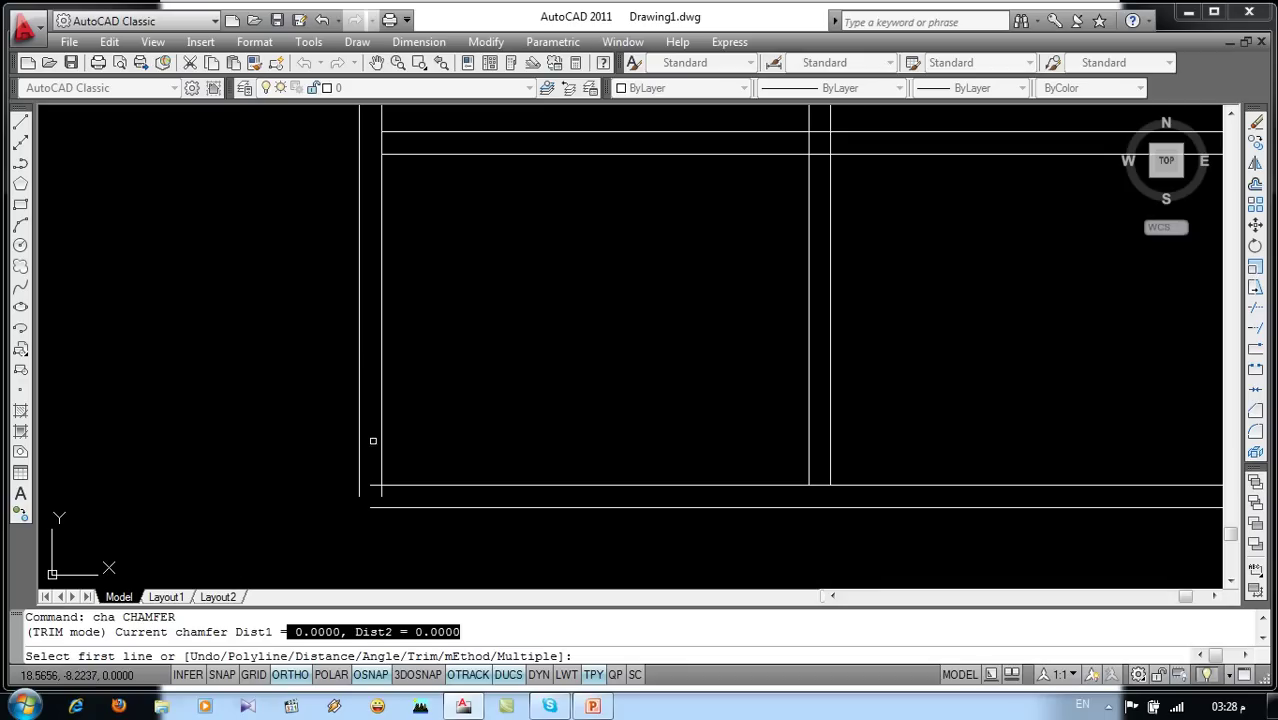
{"action": "left_click", "coordinate": [380, 438]}
{"action": "left_click", "coordinate": [415, 486]}
{"action": "key", "text": "Return"}
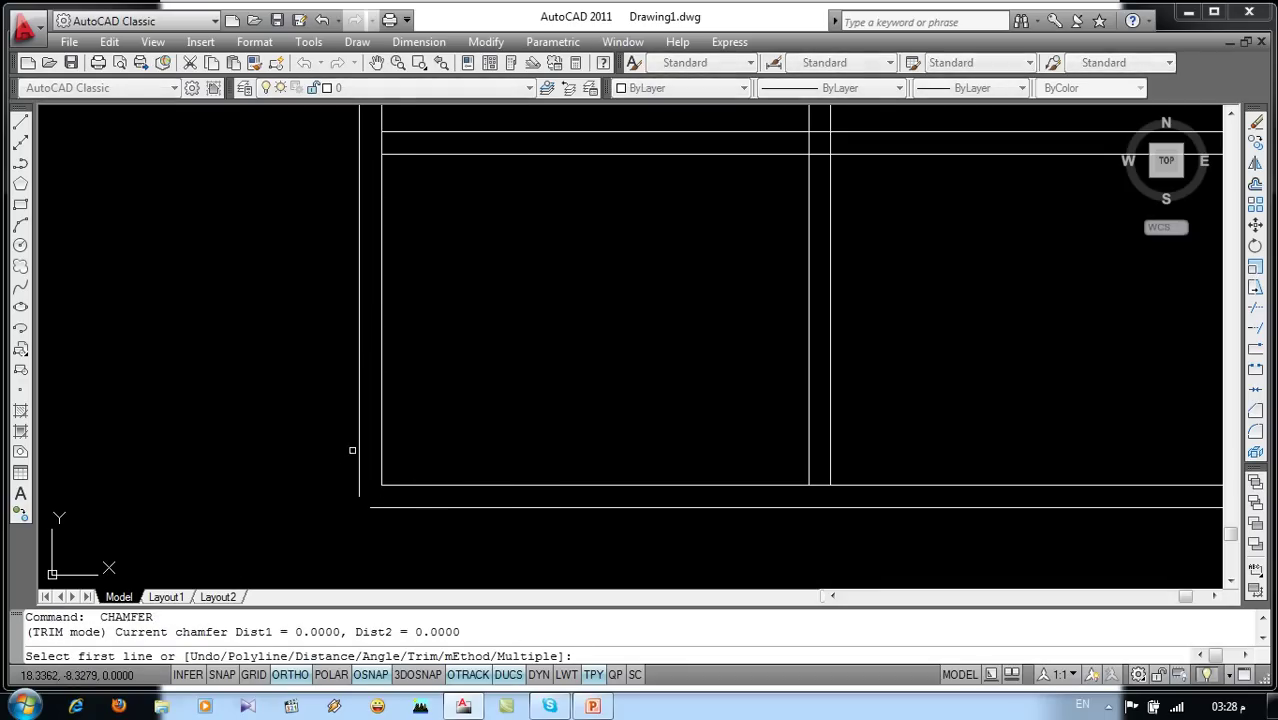
{"action": "left_click", "coordinate": [358, 449]}
{"action": "left_click", "coordinate": [405, 507]}
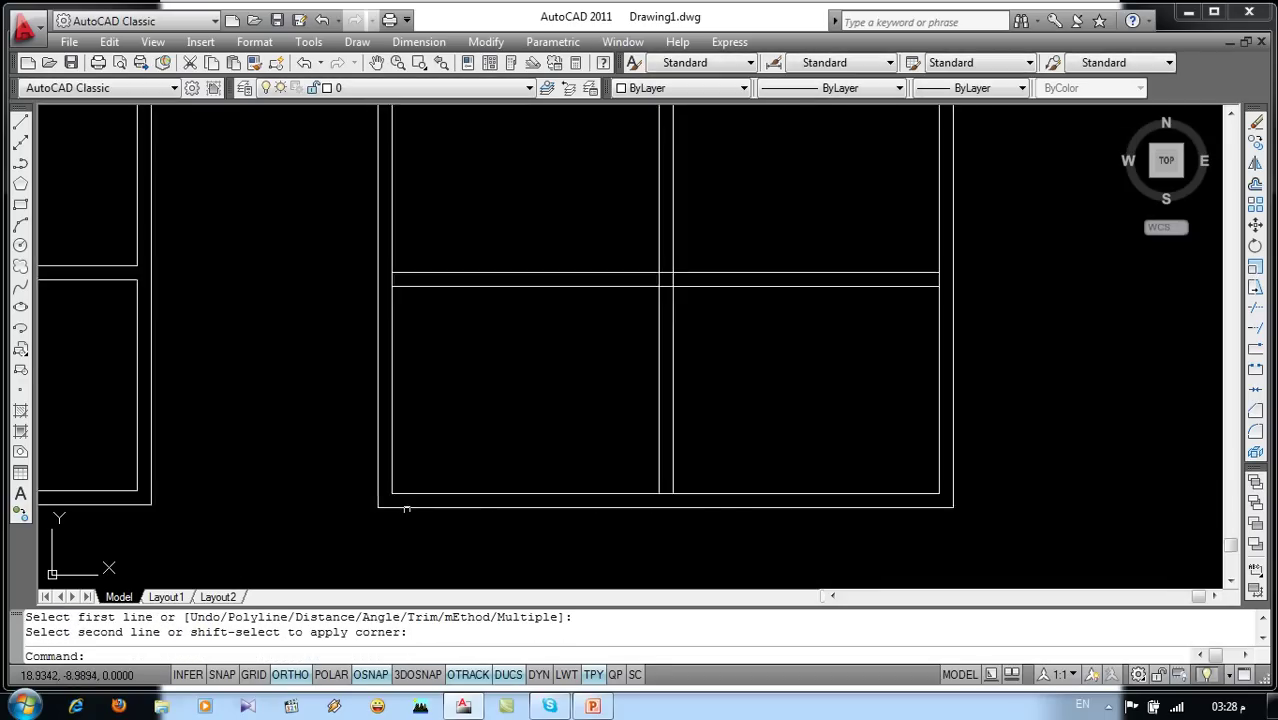
{"action": "scroll", "coordinate": [406, 510], "scroll_direction": "down", "scroll_amount": 5}
{"action": "middle_click_drag", "start_coordinate": [406, 510], "coordinate": [599, 508]}
{"action": "middle_click_drag", "start_coordinate": [599, 462], "coordinate": [689, 442]}
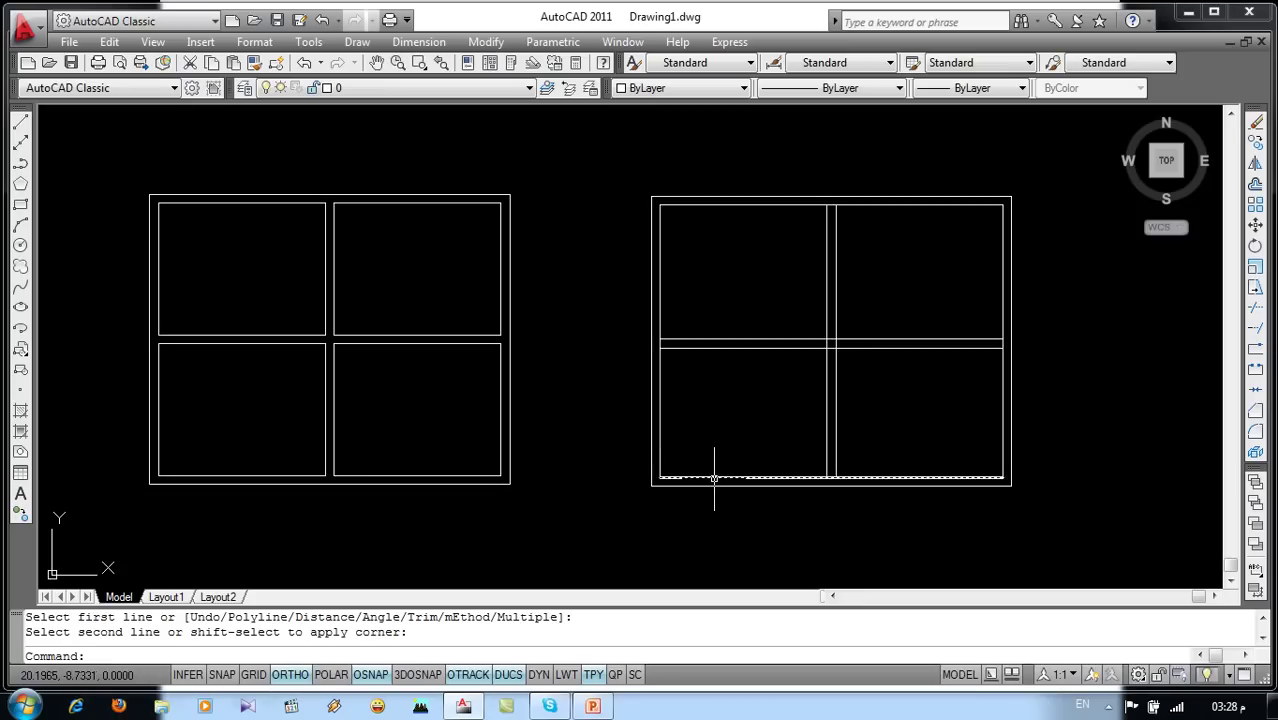
{"action": "left_click", "coordinate": [714, 478]}
Step: Check the selected line's properties, then erase the right window with a crossing selection
{"action": "key", "text": "ctrl+1"}
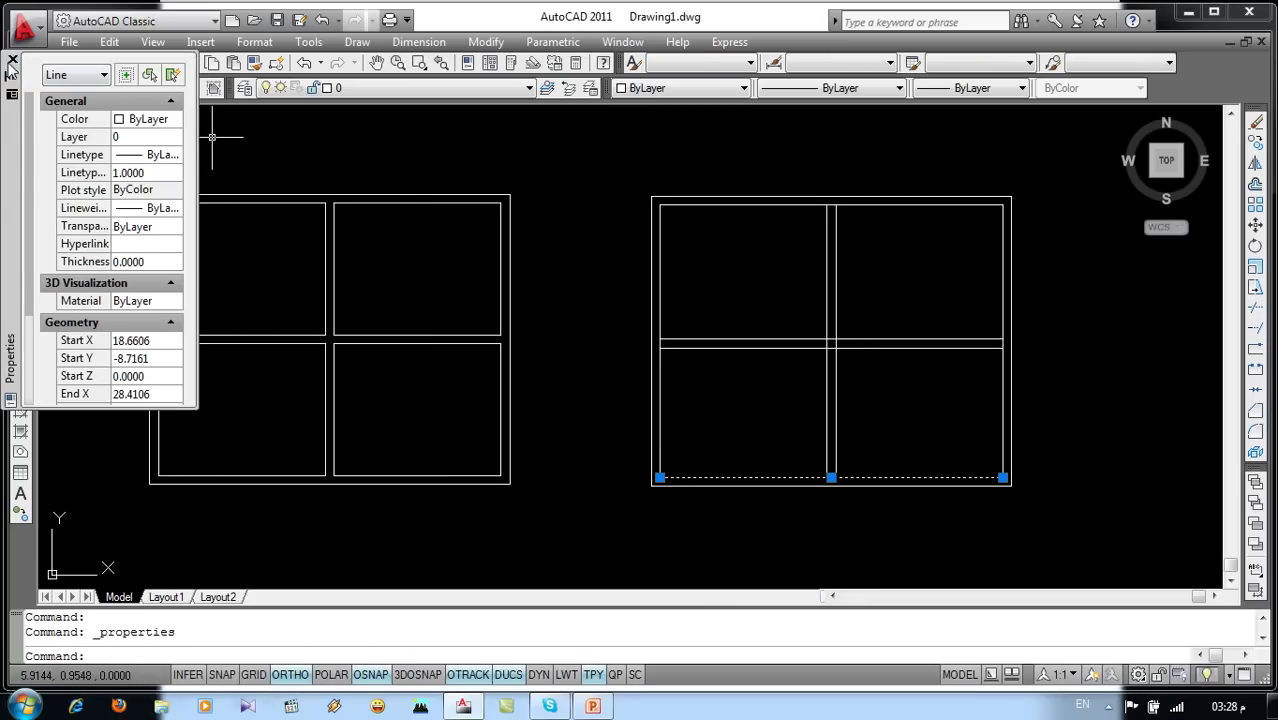
{"action": "left_click", "coordinate": [13, 60]}
{"action": "scroll", "coordinate": [381, 274], "scroll_direction": "down", "scroll_amount": 2}
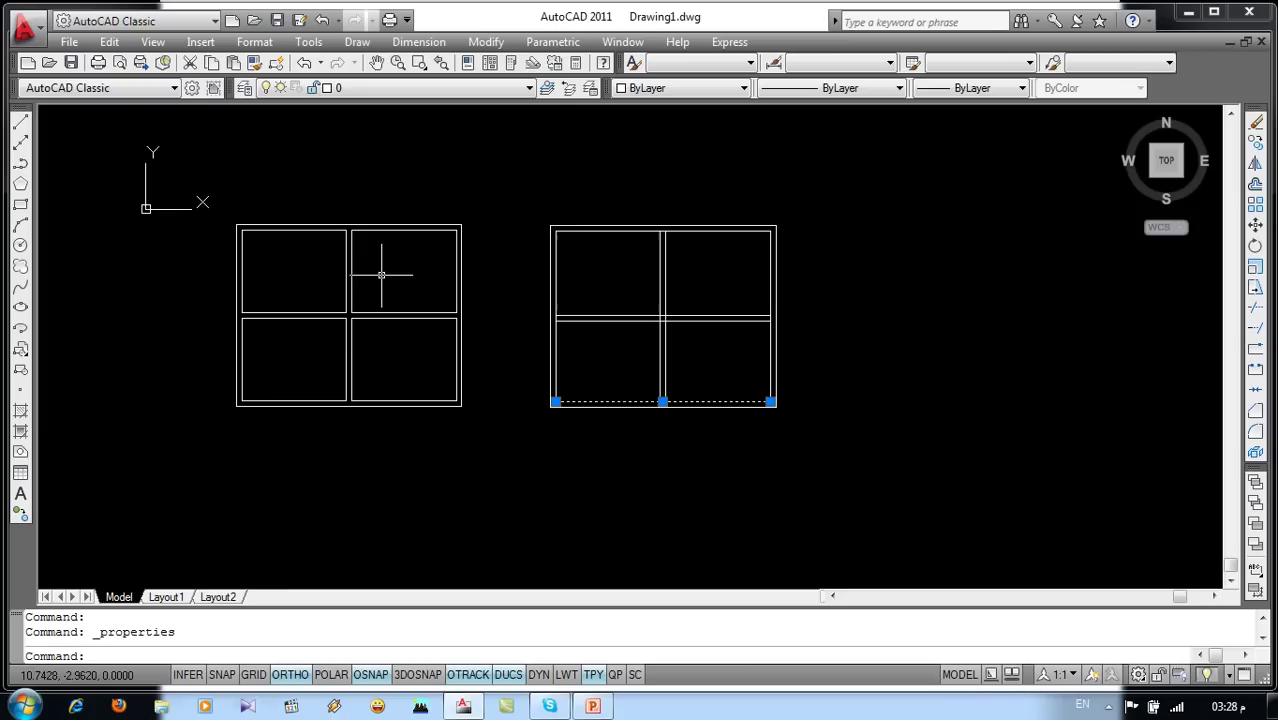
{"action": "left_click", "coordinate": [908, 166]}
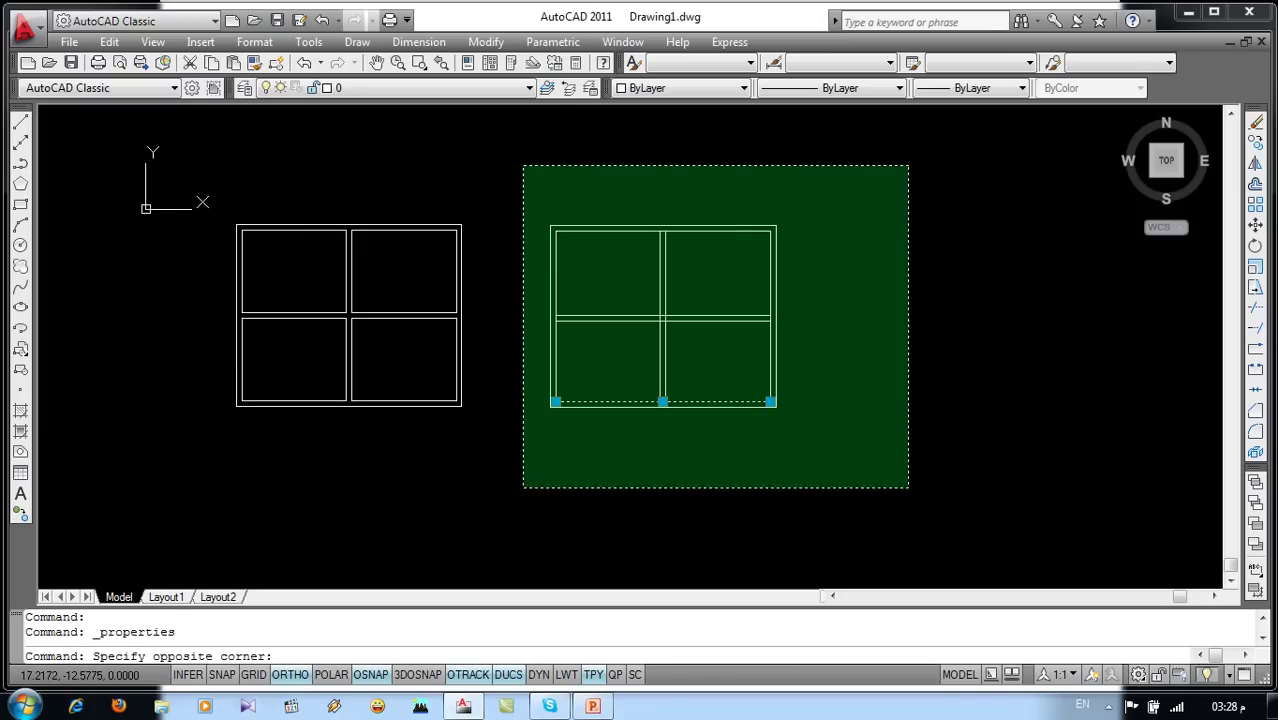
{"action": "left_click", "coordinate": [523, 487]}
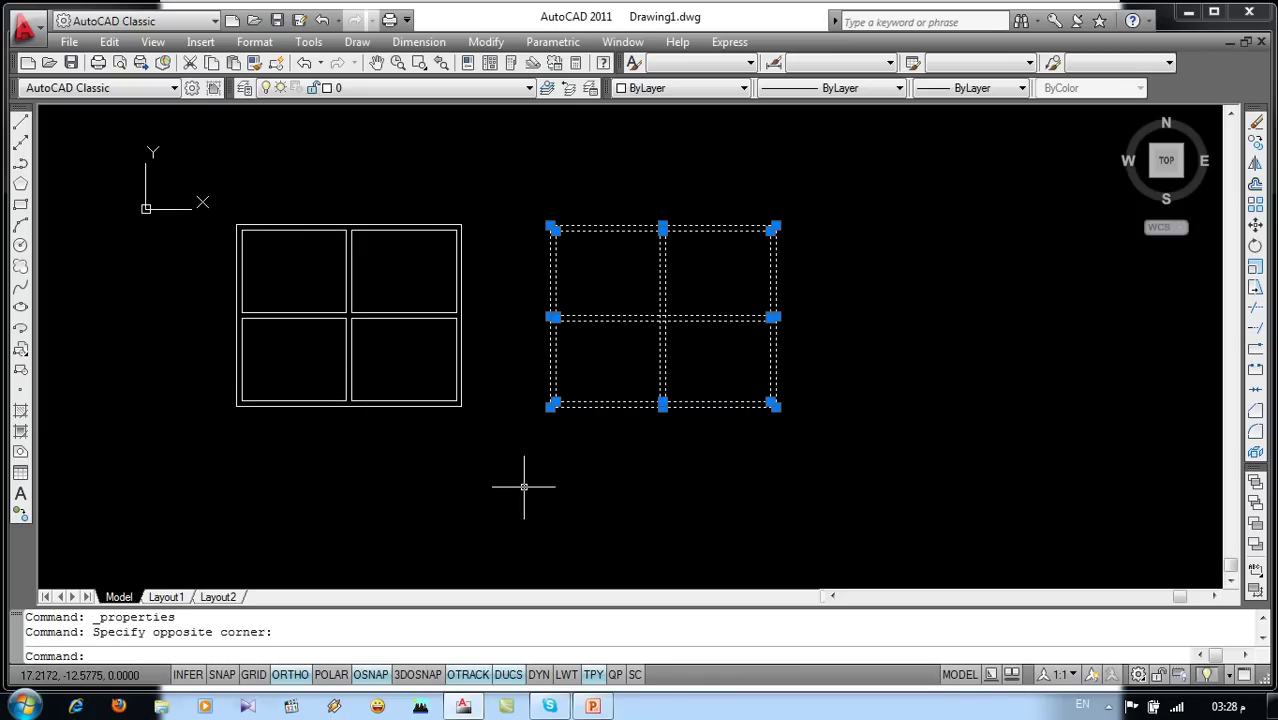
{"action": "key", "text": "Delete"}
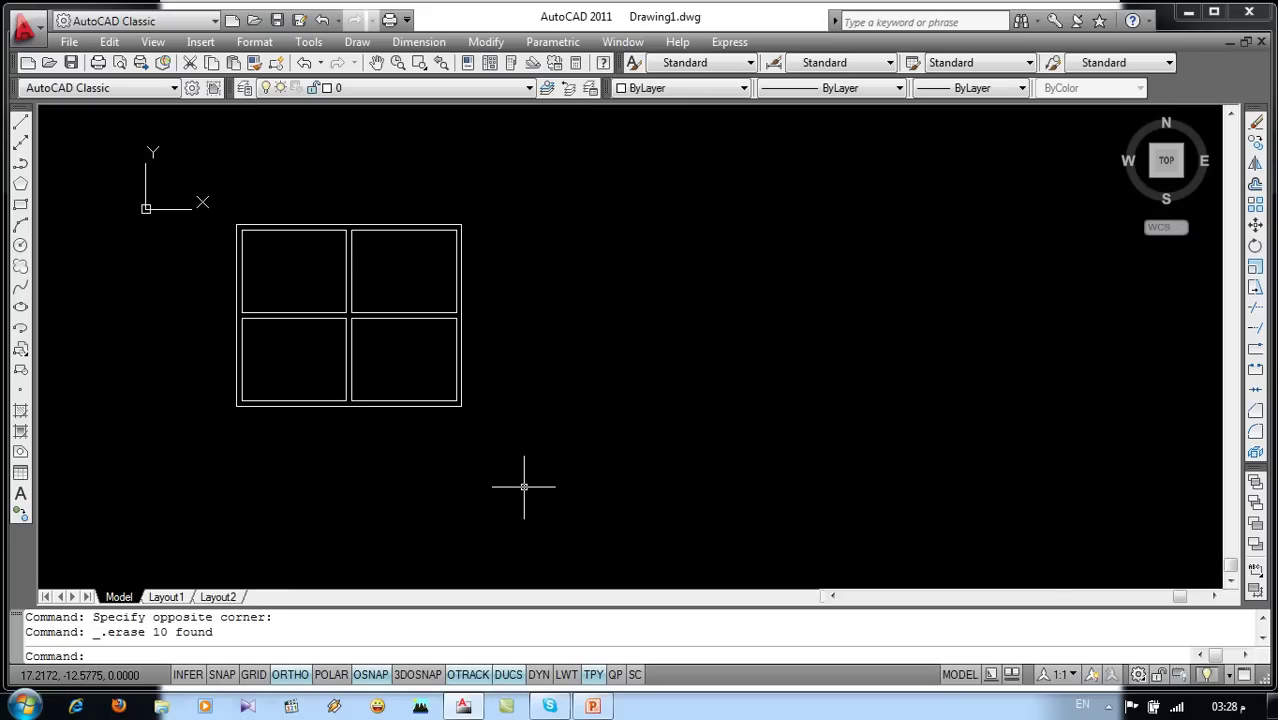
Step: Erase the left window drawing with a crossing selection
{"action": "middle_click_drag", "start_coordinate": [537, 425], "coordinate": [703, 491]}
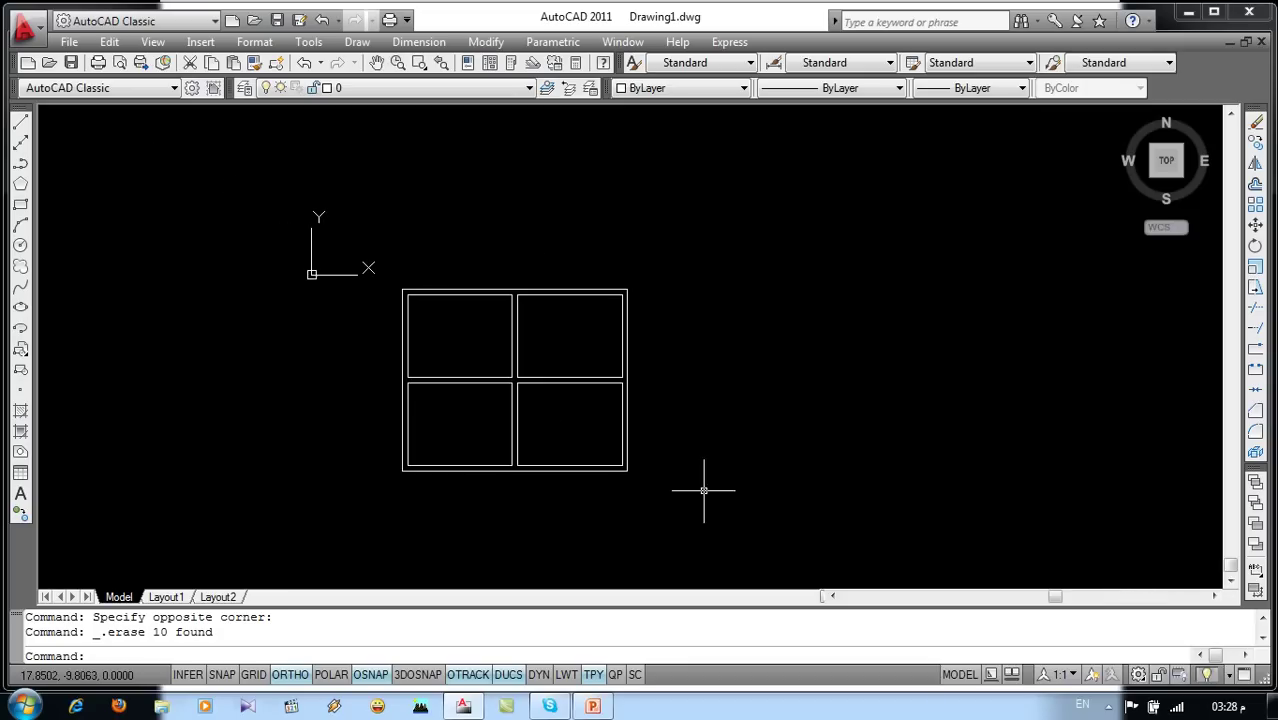
{"action": "left_click", "coordinate": [670, 270]}
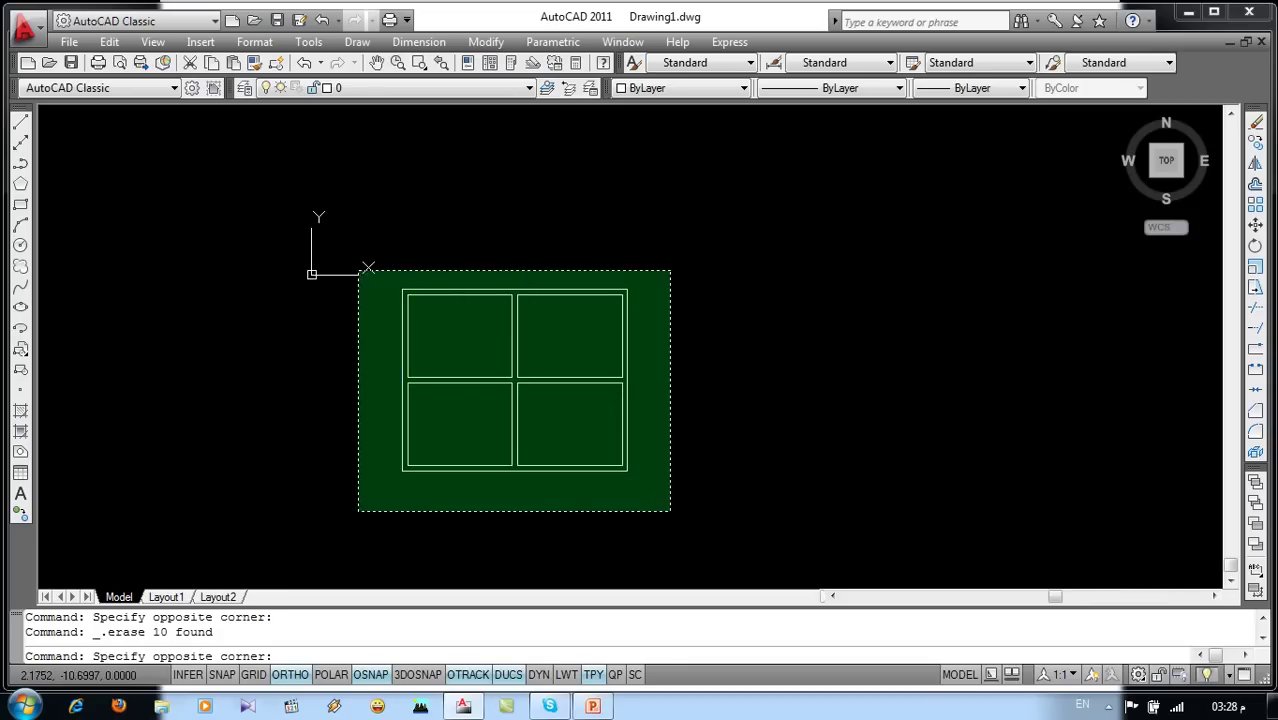
{"action": "left_click", "coordinate": [357, 511]}
{"action": "key", "text": "Delete"}
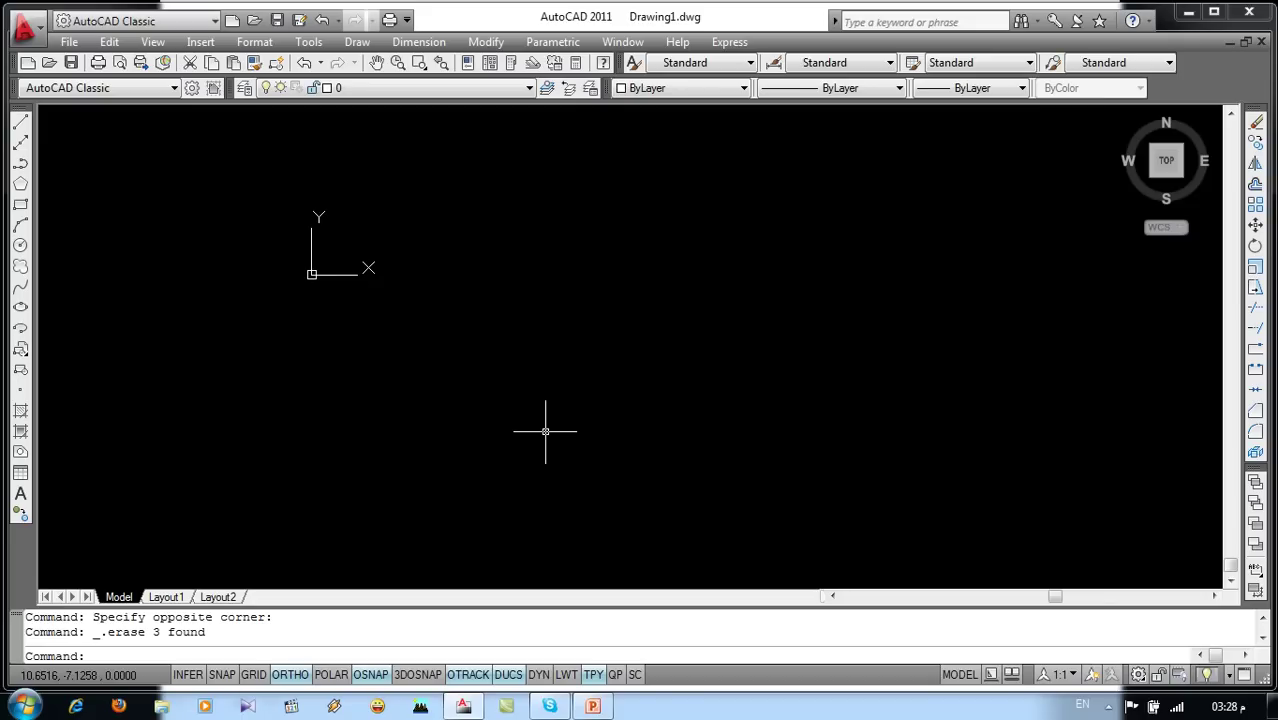
Step: Draw four parallel vertical lines with the LINE command
{"action": "key", "text": "Return"}
{"action": "left_click", "coordinate": [592, 240]}
{"action": "left_click", "coordinate": [592, 500]}
{"action": "key", "text": "Return"}
{"action": "key", "text": "Return"}
{"action": "left_click", "coordinate": [745, 235]}
{"action": "left_click", "coordinate": [745, 500]}
{"action": "key", "text": "Return"}
{"action": "key", "text": "Return"}
{"action": "left_click", "coordinate": [896, 220]}
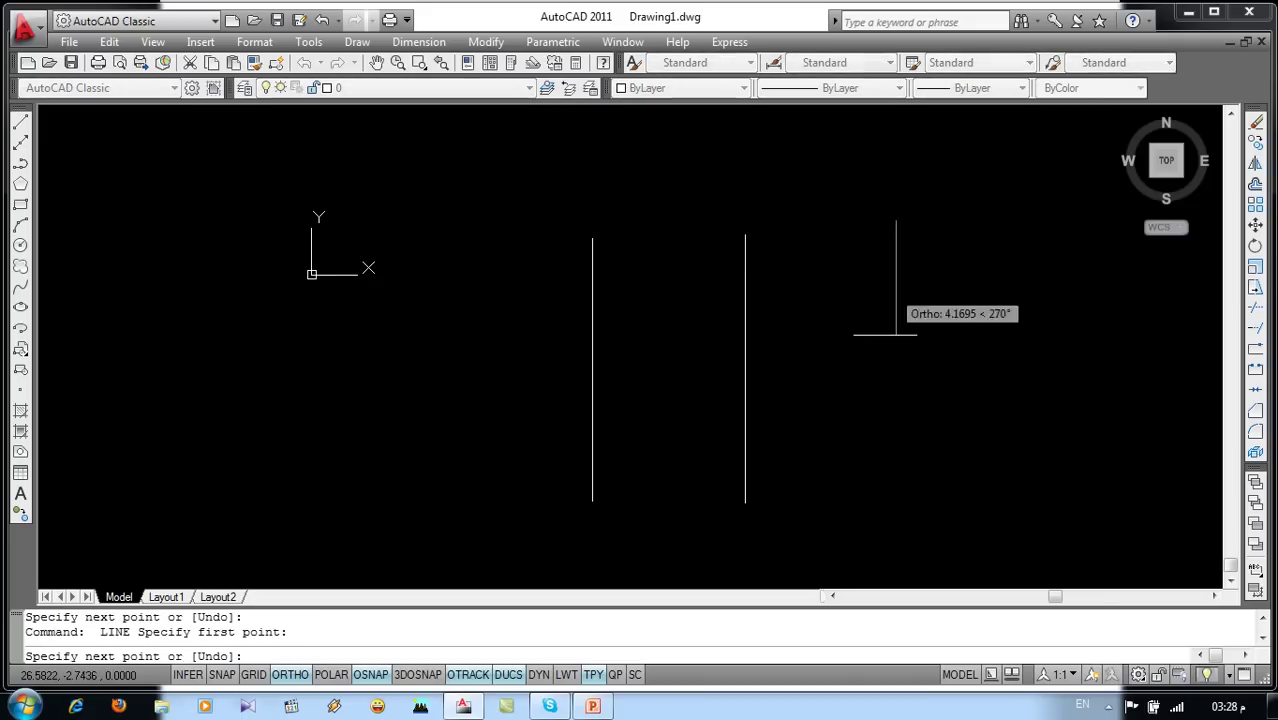
{"action": "left_click", "coordinate": [891, 502]}
{"action": "key", "text": "Return"}
{"action": "left_click", "coordinate": [1018, 515]}
Step: Draw one long horizontal line crossing all four verticals
{"action": "key", "text": "Return"}
{"action": "key", "text": "Return"}
{"action": "left_click", "coordinate": [462, 342]}
{"action": "left_click", "coordinate": [1058, 342]}
{"action": "key", "text": "Return"}
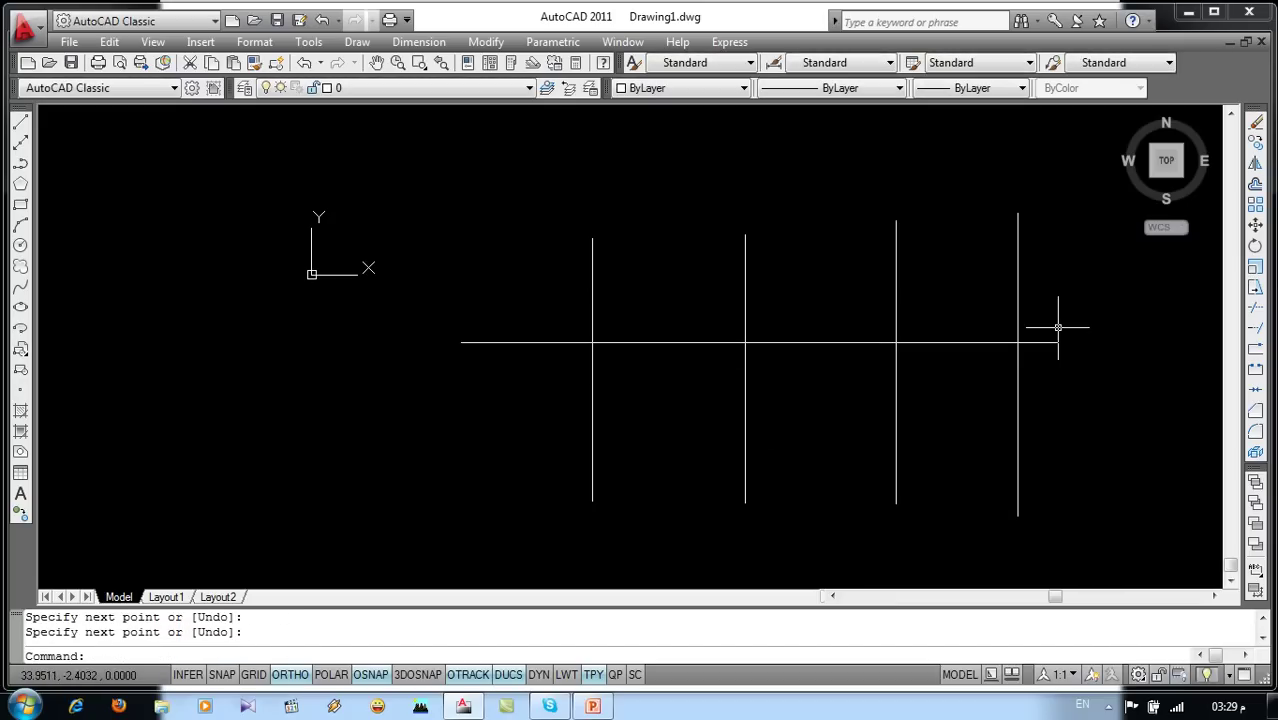
{"action": "left_click", "coordinate": [885, 331]}
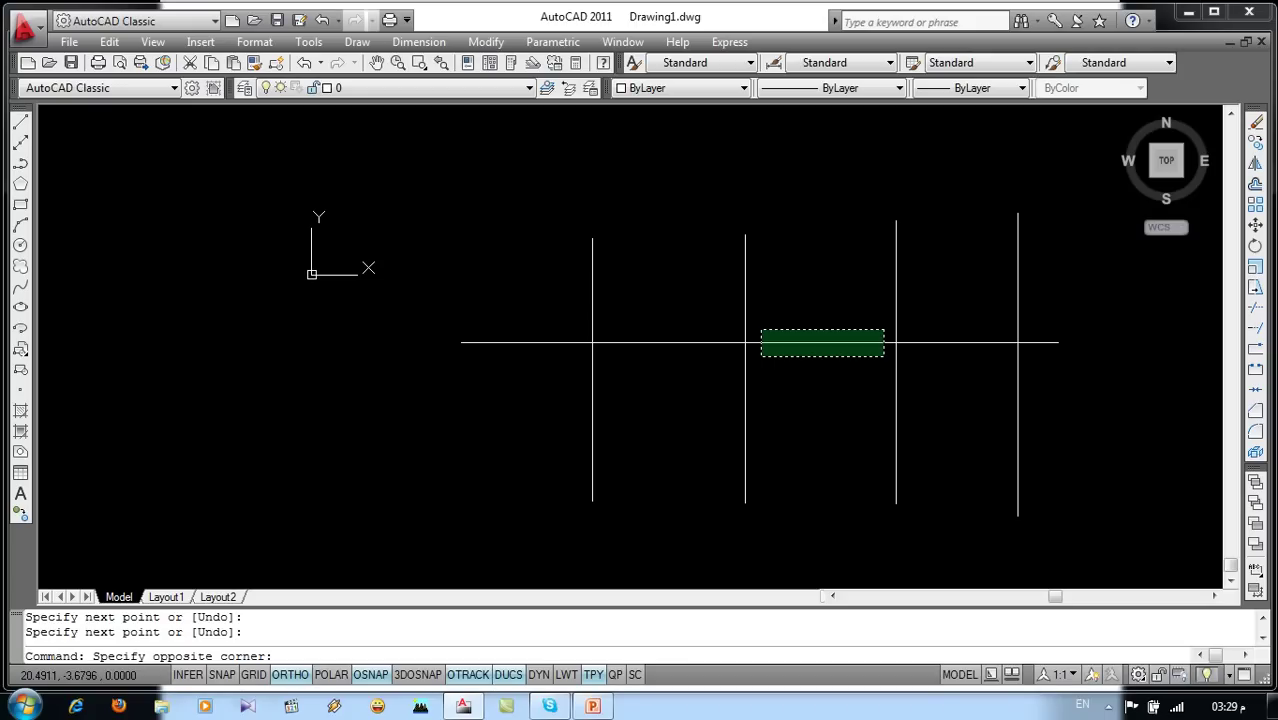
{"action": "left_click", "coordinate": [756, 310]}
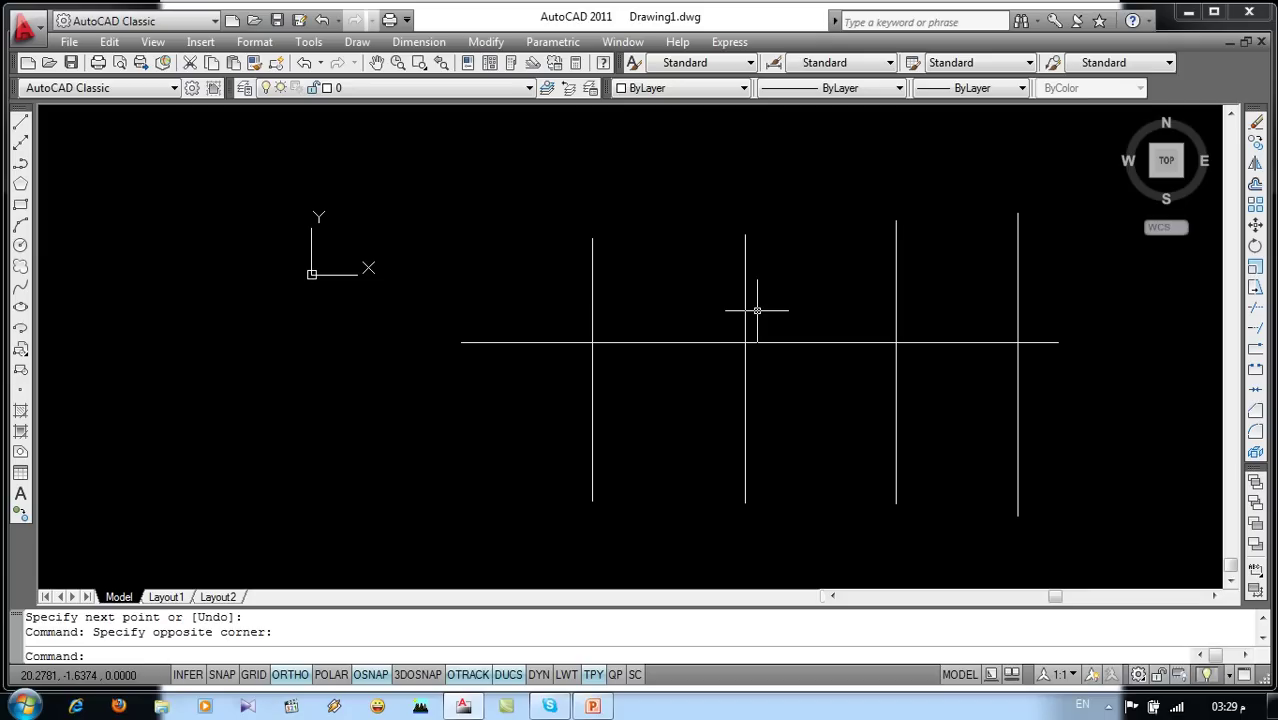
{"action": "middle_click_drag", "start_coordinate": [790, 323], "coordinate": [655, 285]}
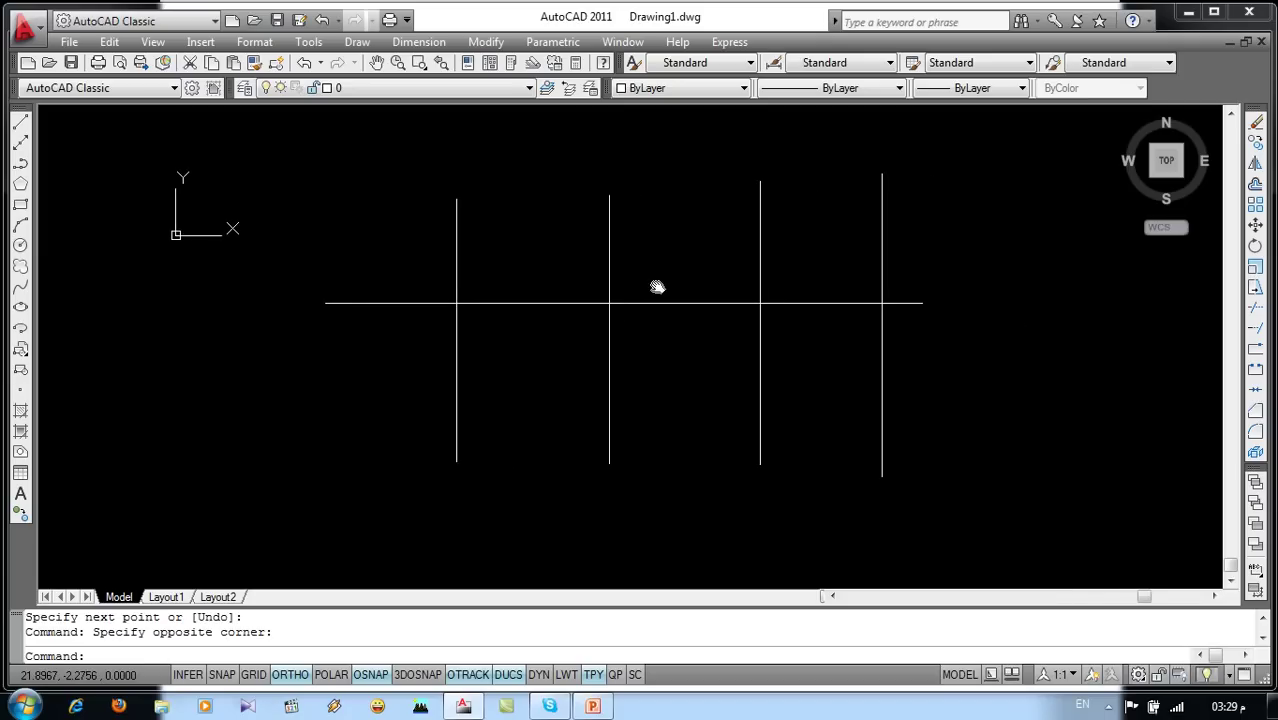
{"action": "left_click", "coordinate": [493, 46]}
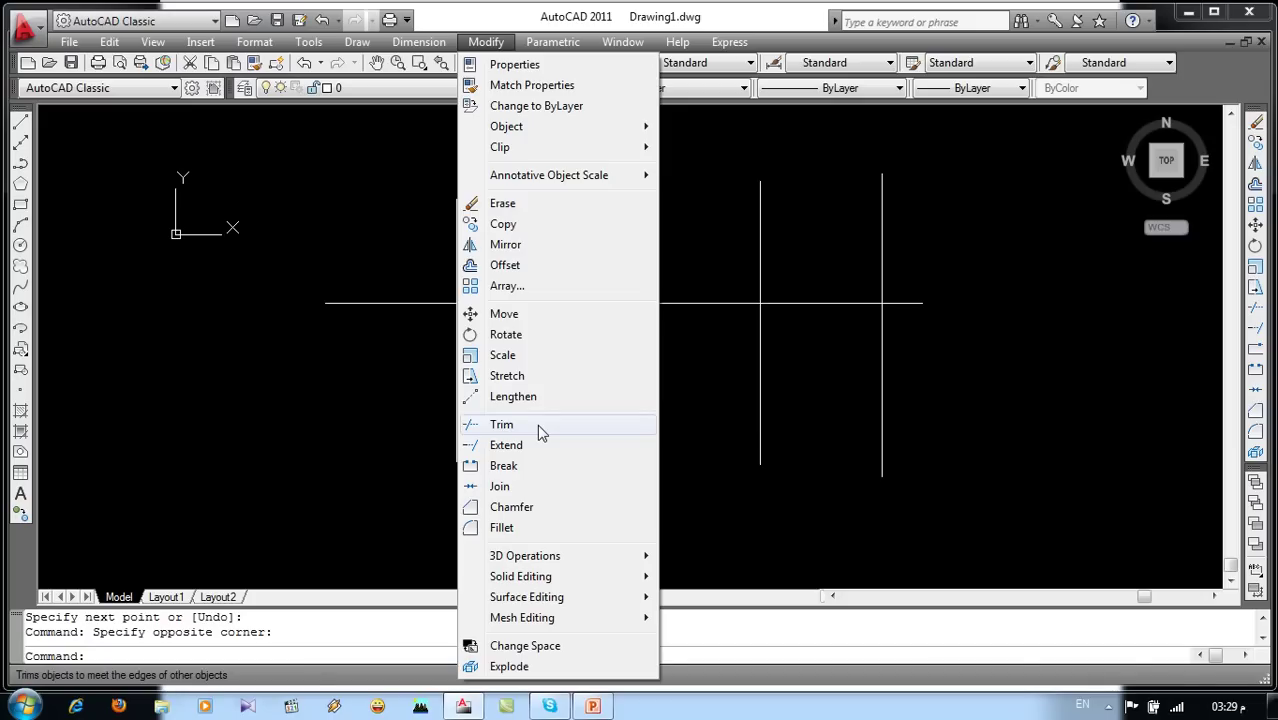
{"action": "key", "text": "Escape"}
{"action": "left_click", "coordinate": [1059, 442]}
{"action": "left_click", "coordinate": [1015, 475]}
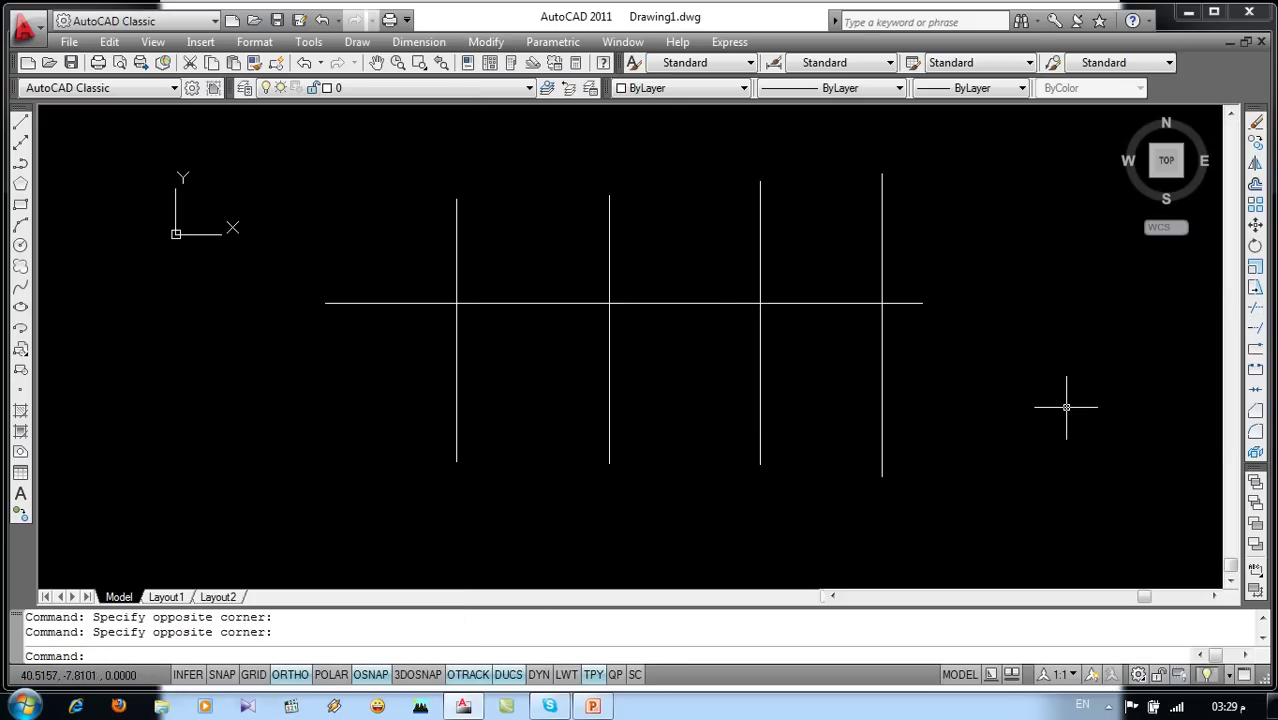
{"action": "left_click", "coordinate": [625, 656]}
{"action": "type", "text": "tr"}
{"action": "key", "text": "Return"}
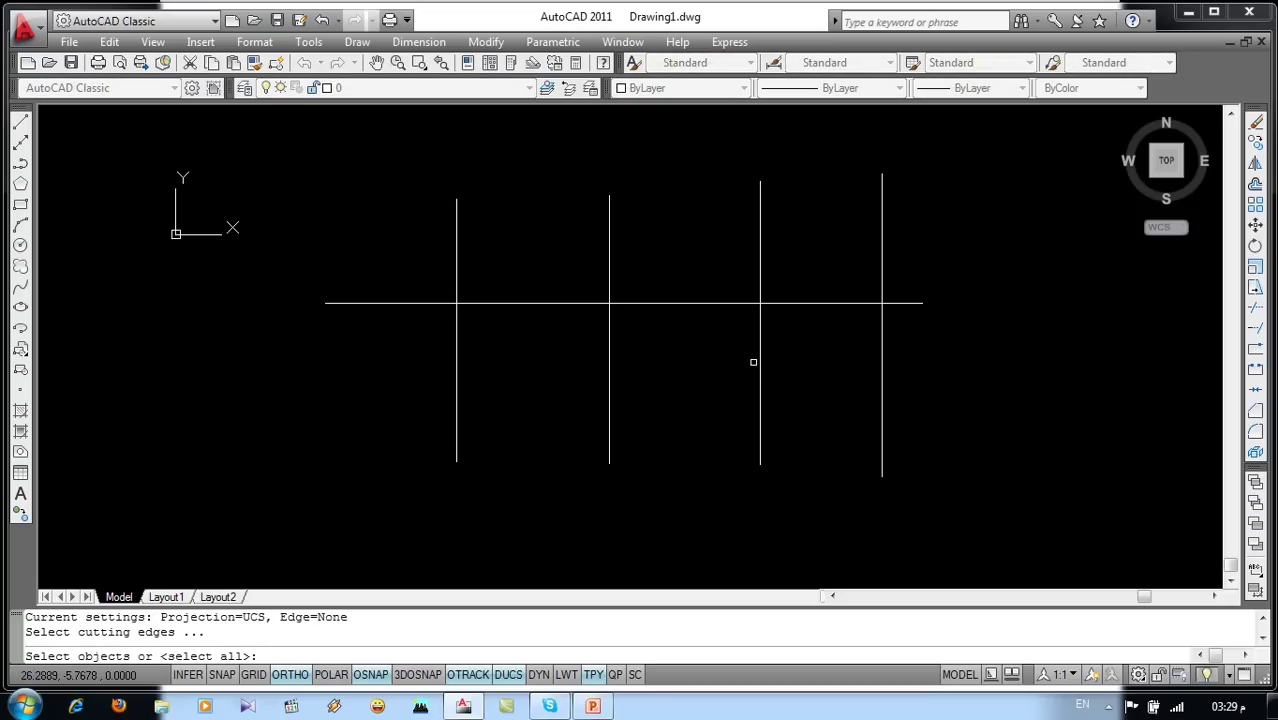
{"action": "left_click", "coordinate": [752, 358]}
{"action": "left_click", "coordinate": [719, 363]}
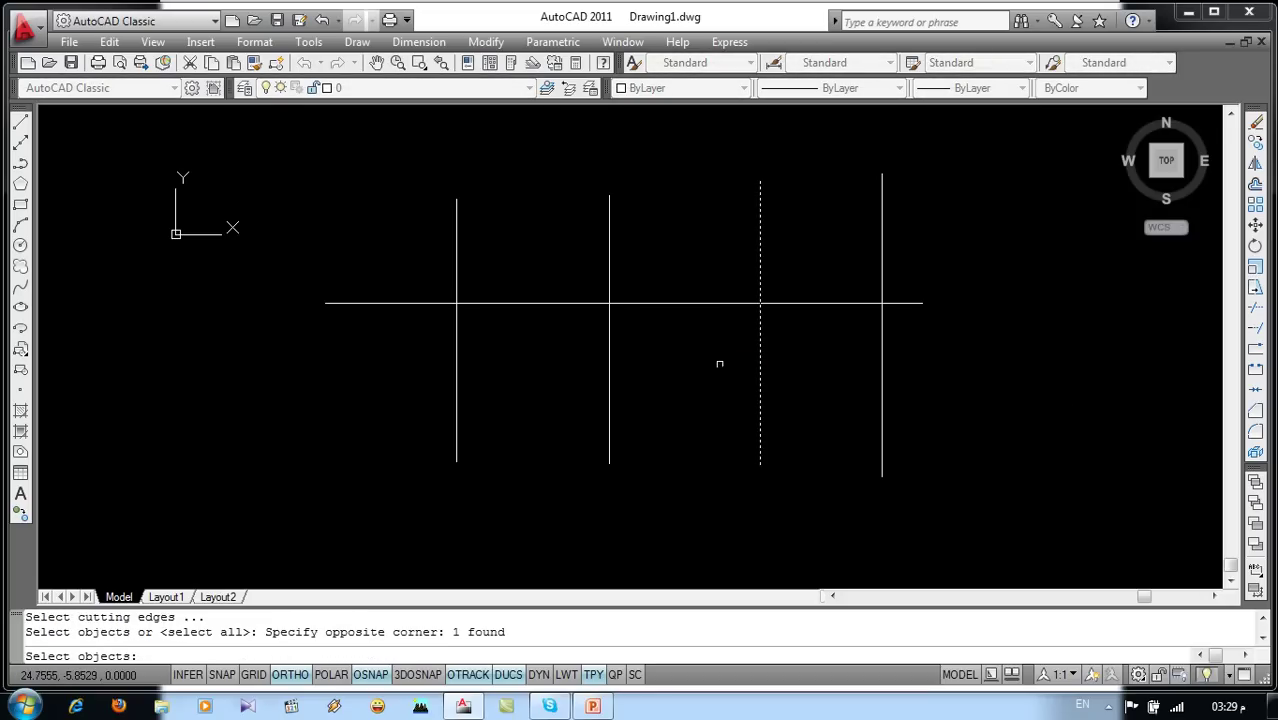
{"action": "left_click", "coordinate": [607, 368]}
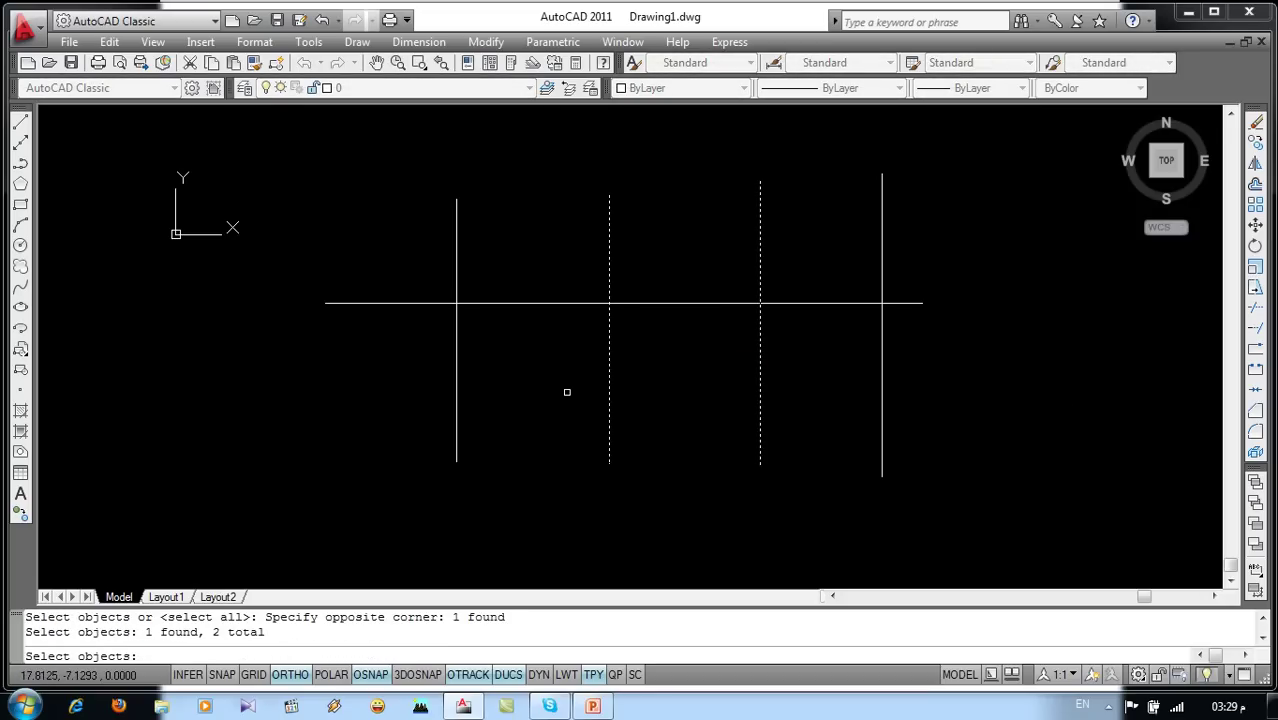
{"action": "key", "text": "Return"}
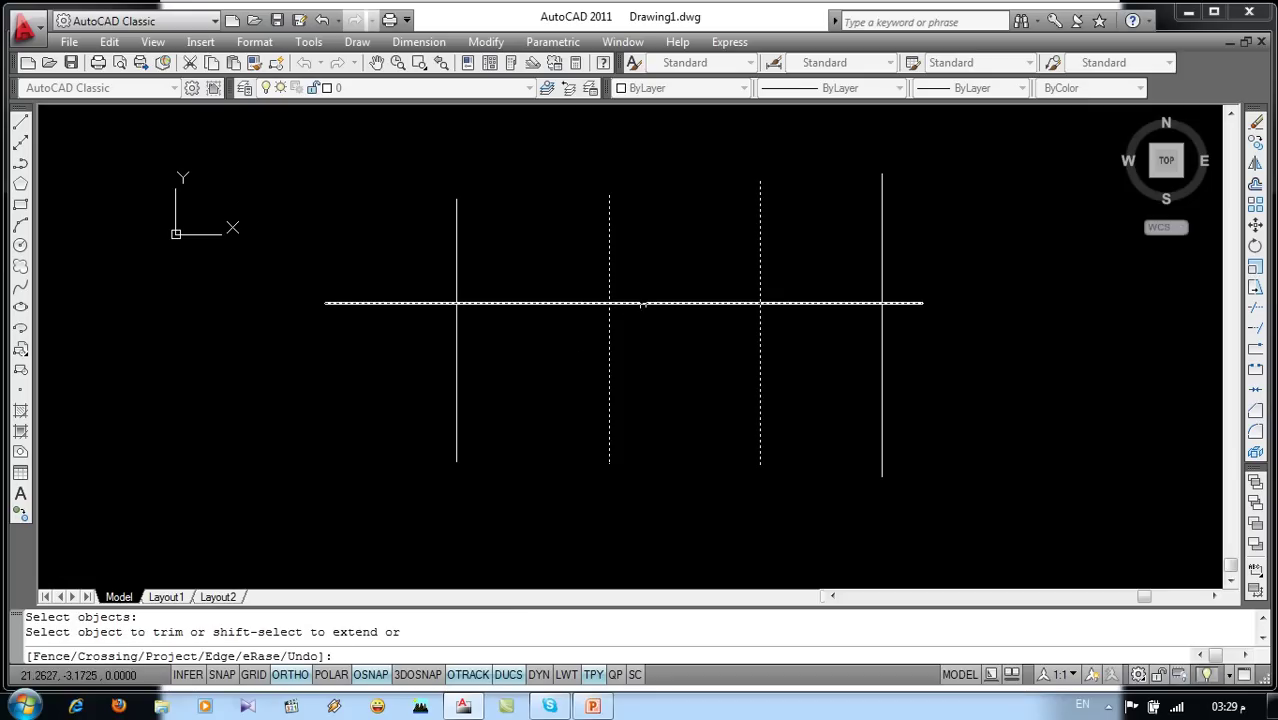
{"action": "left_click", "coordinate": [663, 302]}
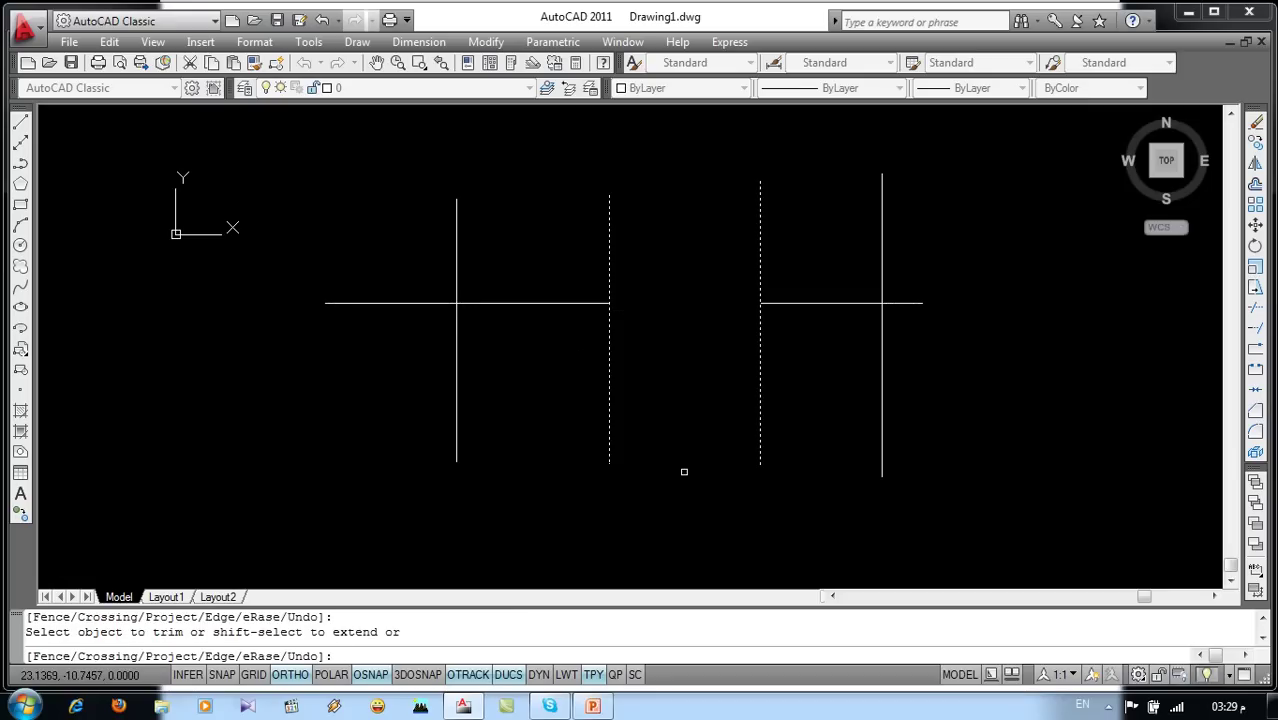
{"action": "key", "text": "Escape"}
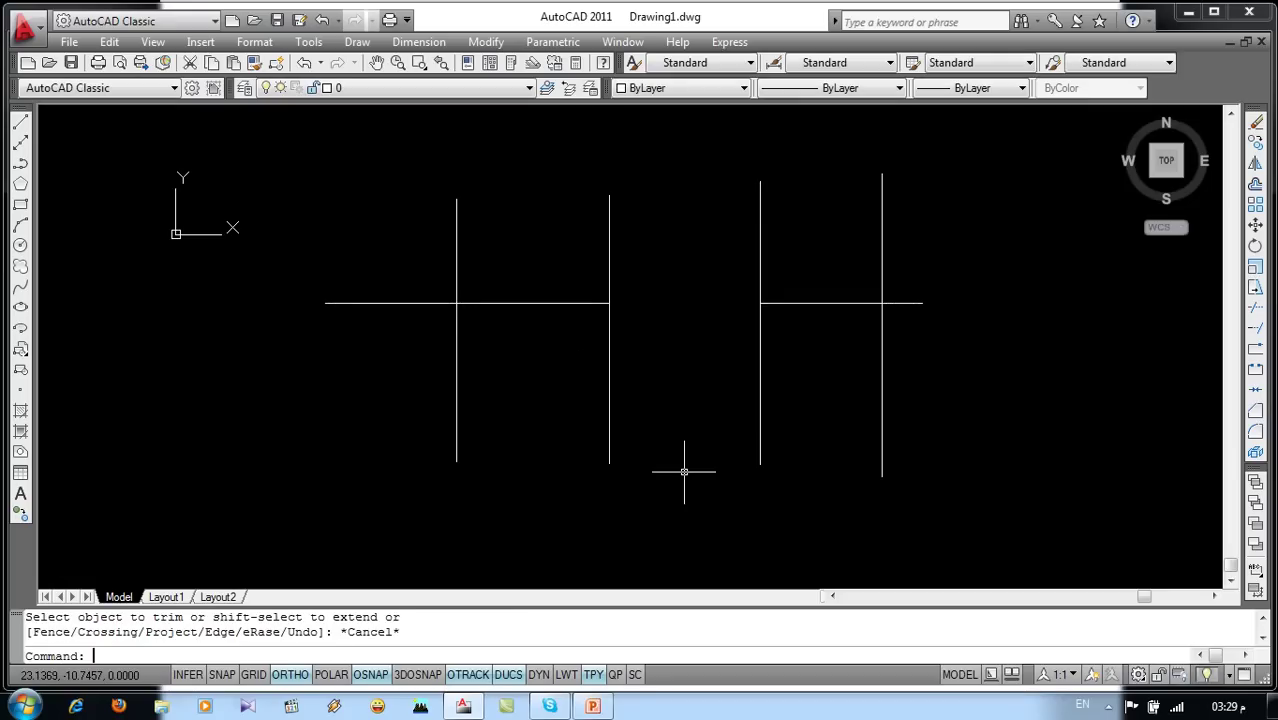
{"action": "key", "text": "ctrl+z"}
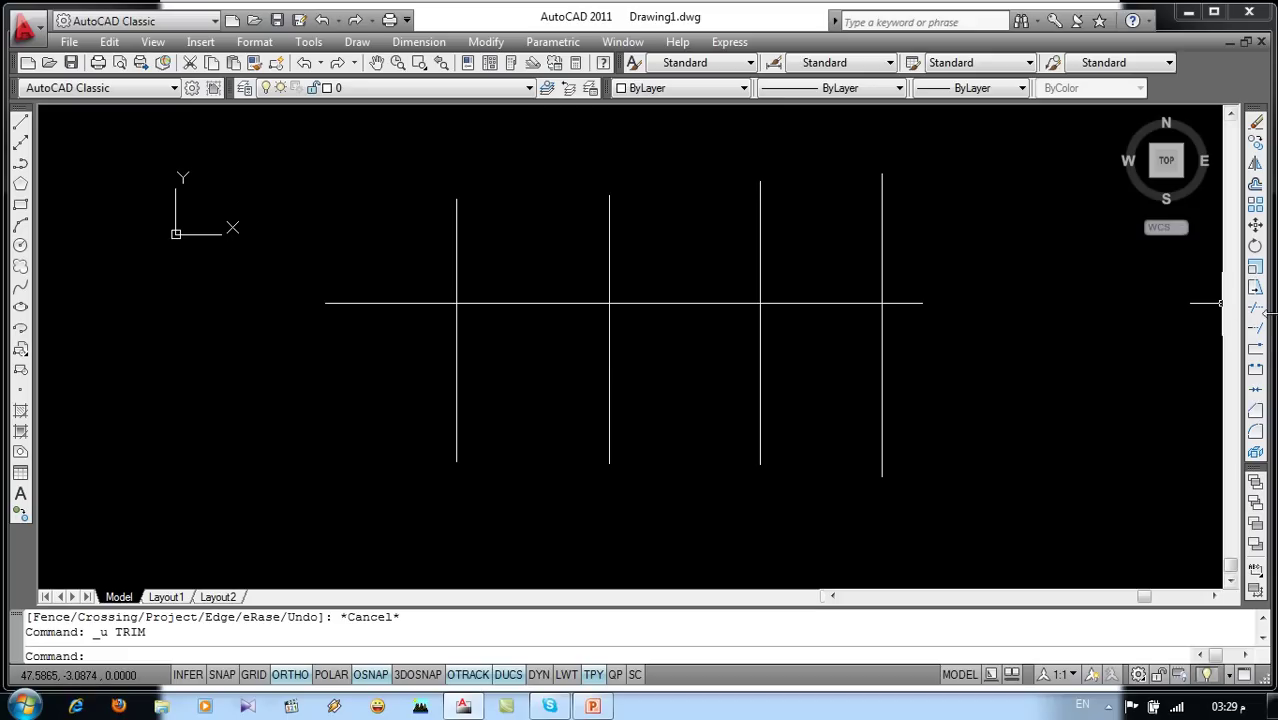
{"action": "left_click", "coordinate": [1260, 309]}
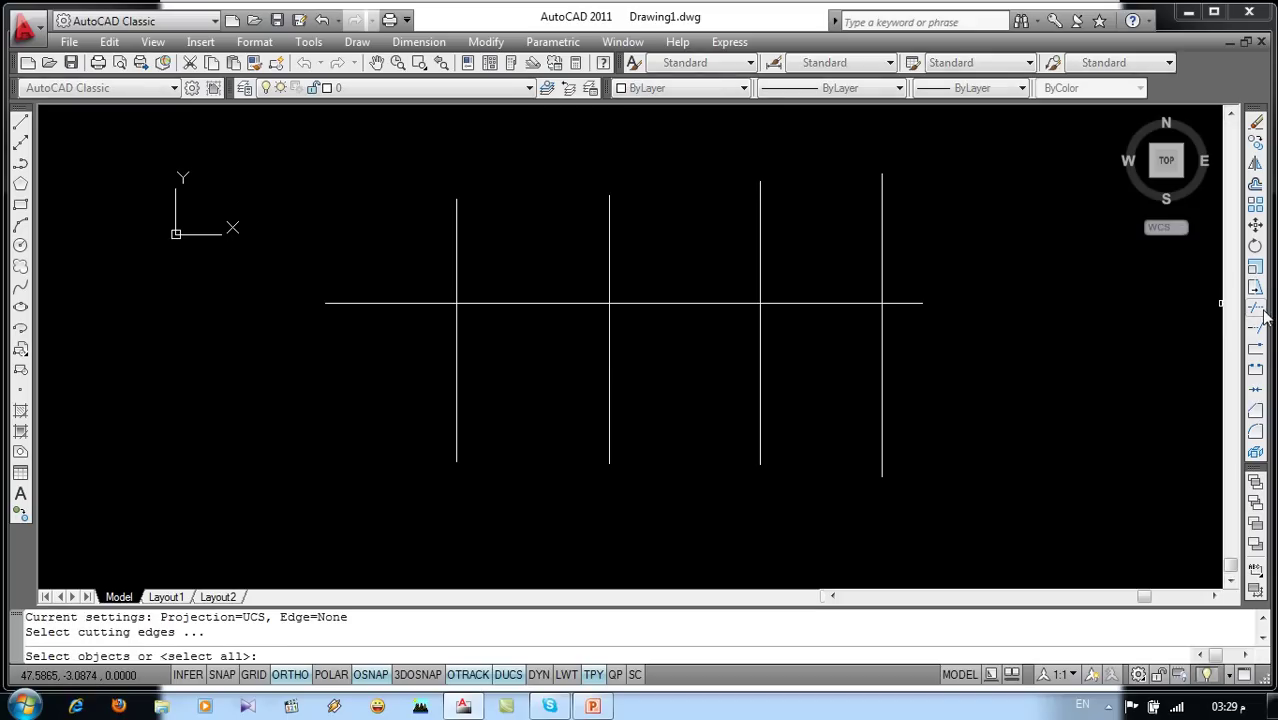
{"action": "left_click", "coordinate": [762, 360]}
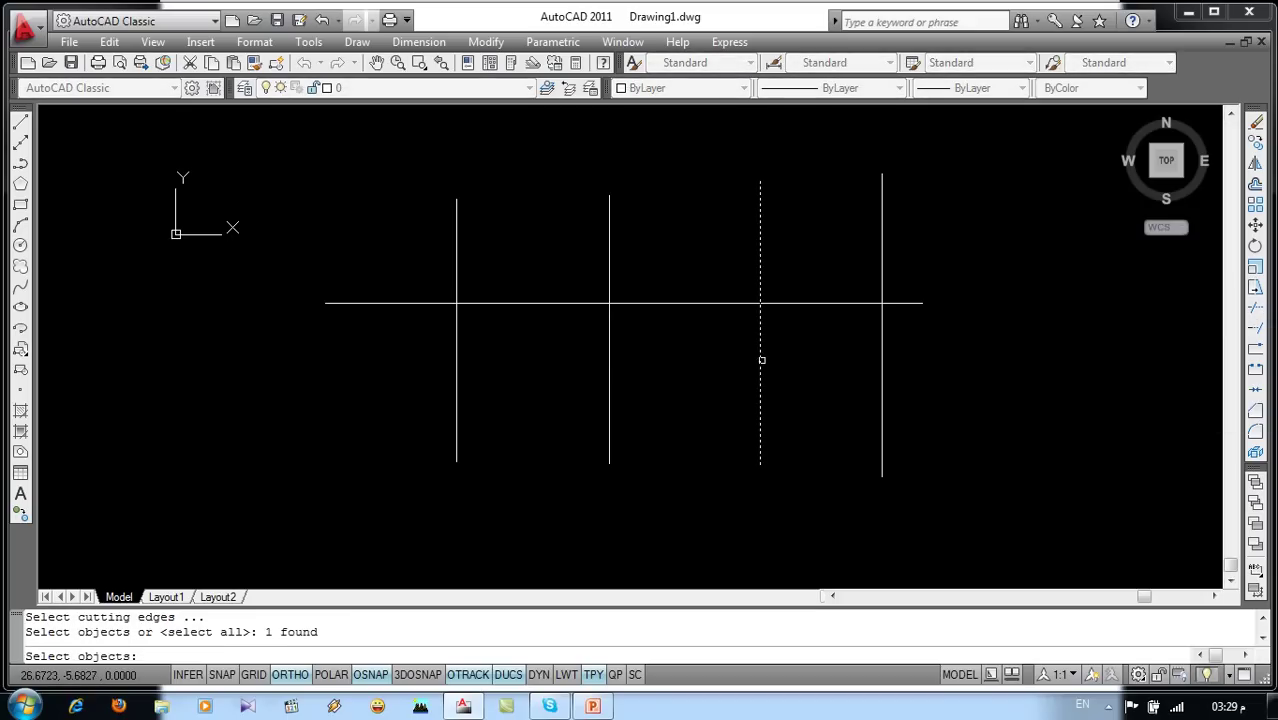
{"action": "left_click", "coordinate": [610, 369]}
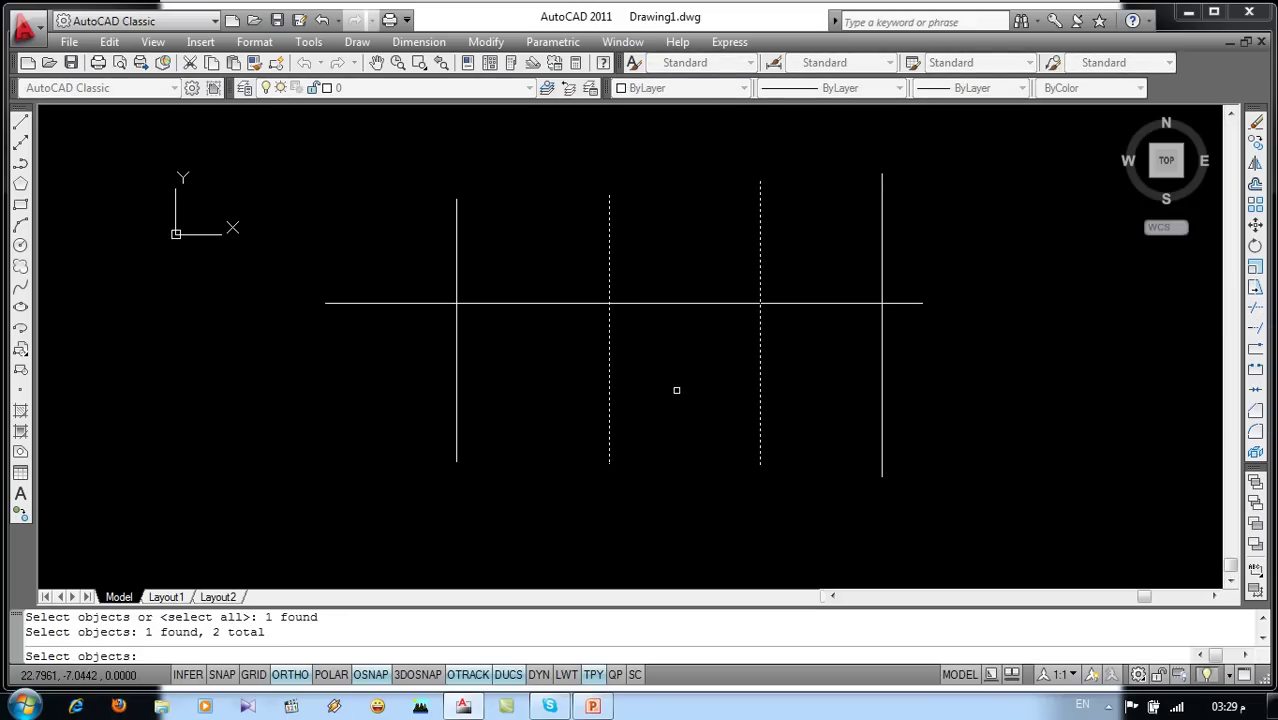
{"action": "key", "text": "Return"}
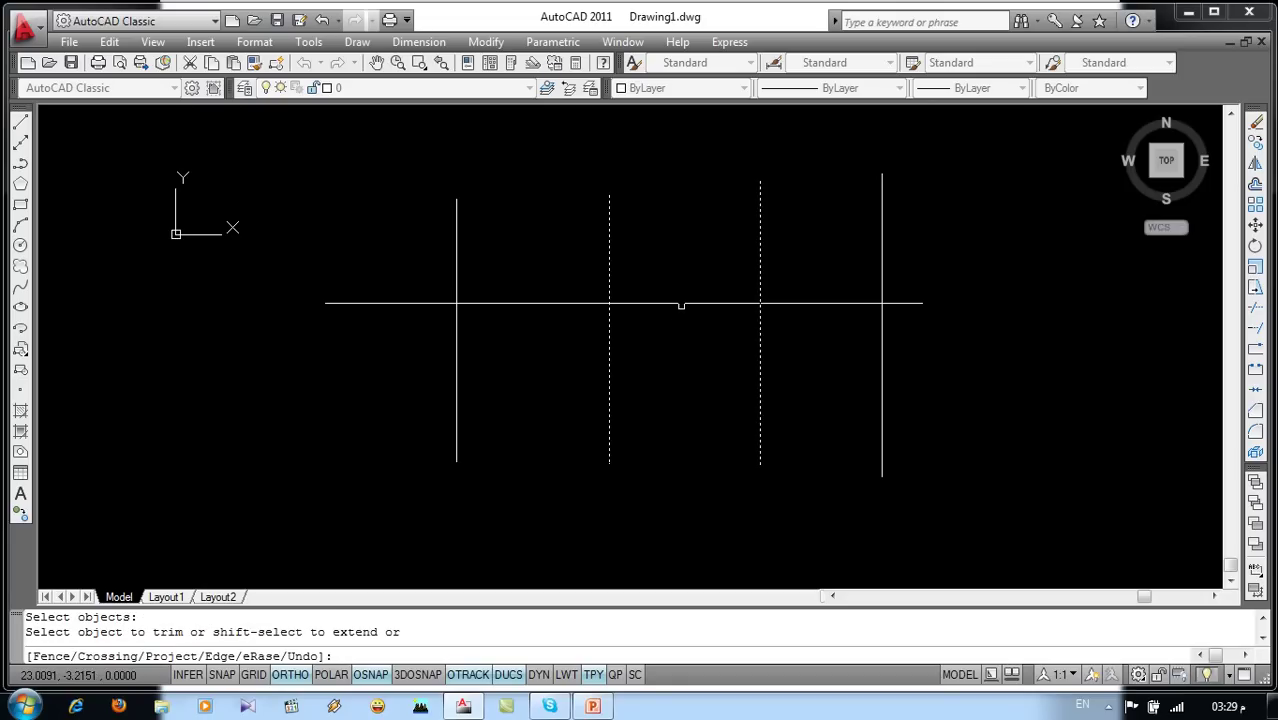
{"action": "left_click", "coordinate": [679, 302]}
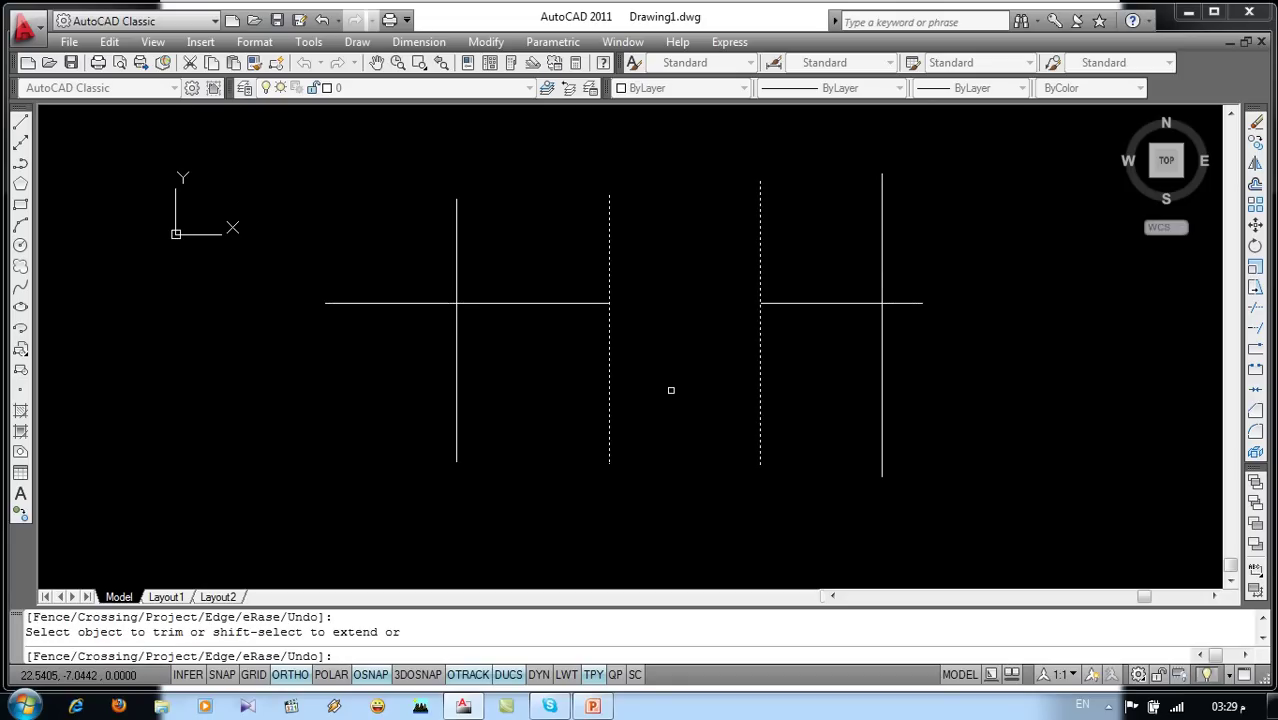
{"action": "key", "text": "Escape"}
{"action": "key", "text": "Escape"}
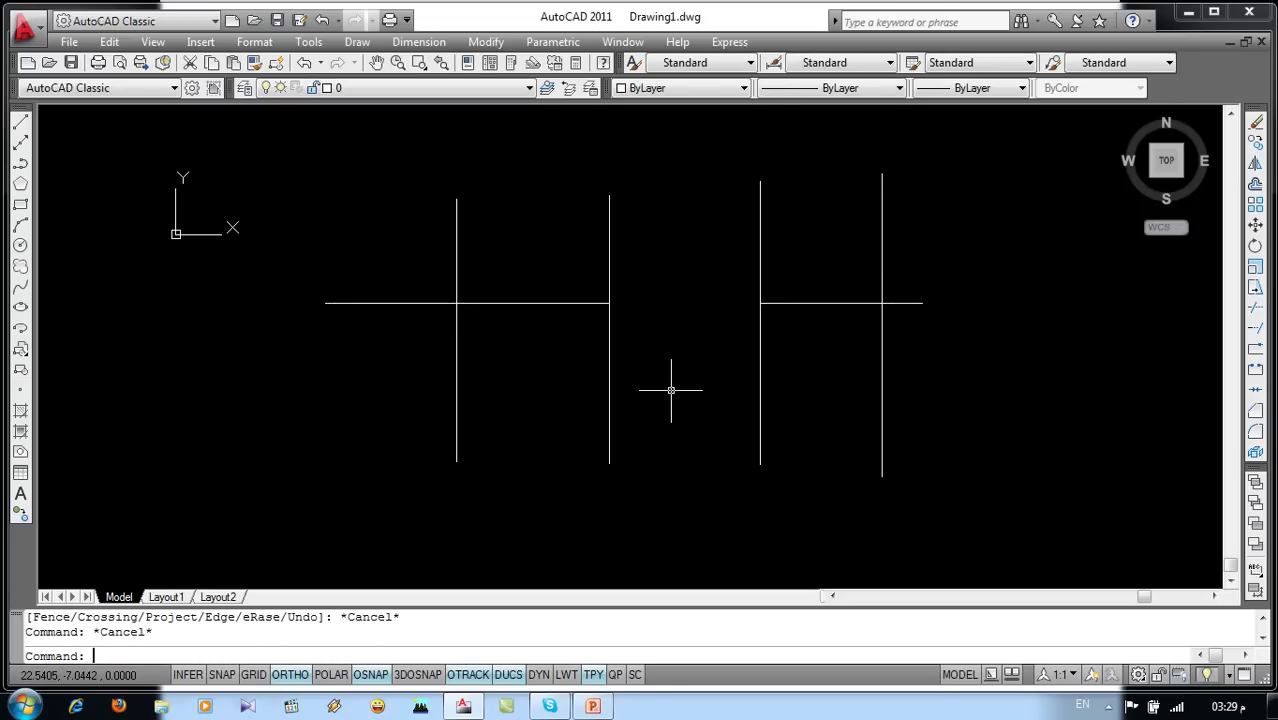
{"action": "key", "text": "ctrl+z"}
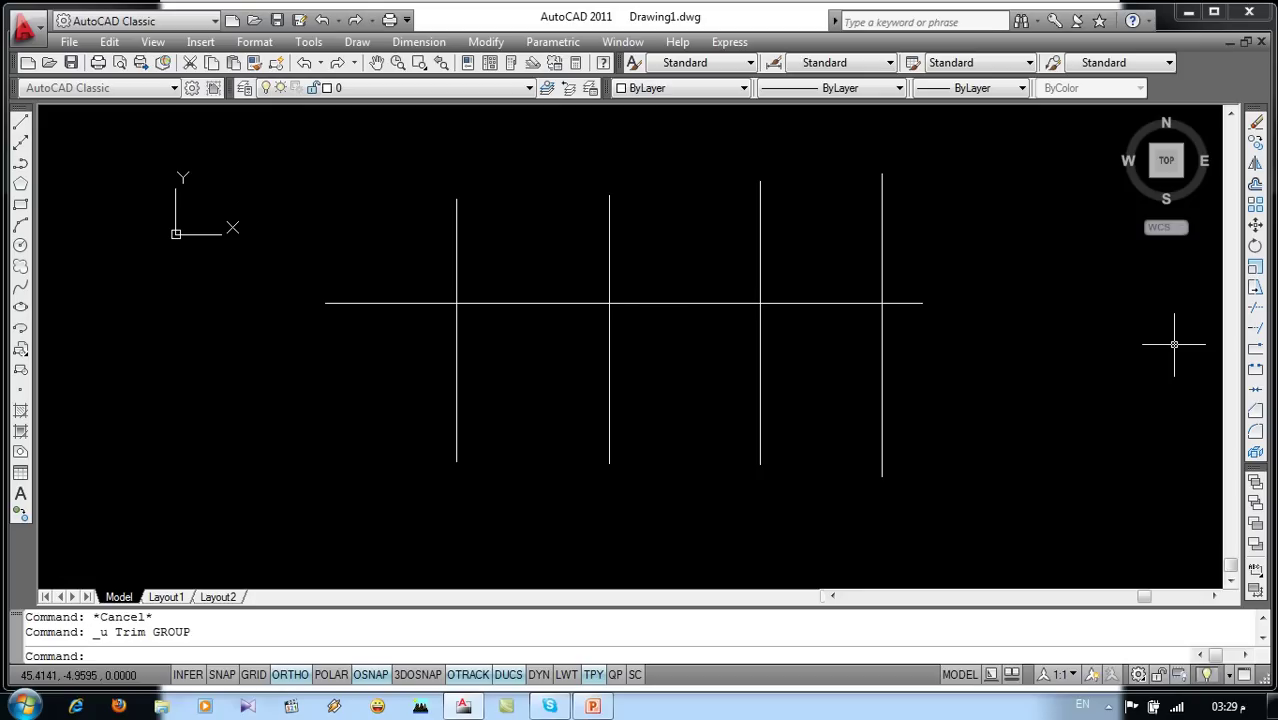
Step: Trim the horizontal's right end, rightmost vertical's top and middle span, then delete a leftover piece
{"action": "left_click", "coordinate": [1255, 307]}
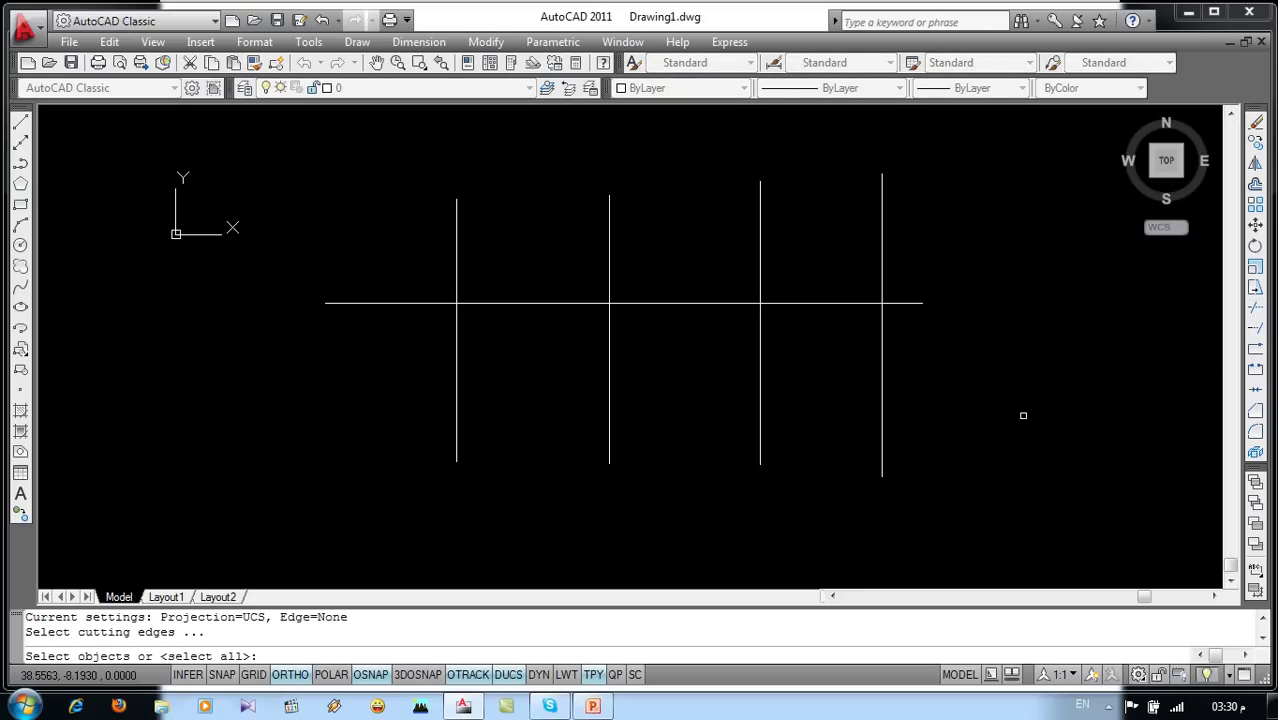
{"action": "key", "text": "Return"}
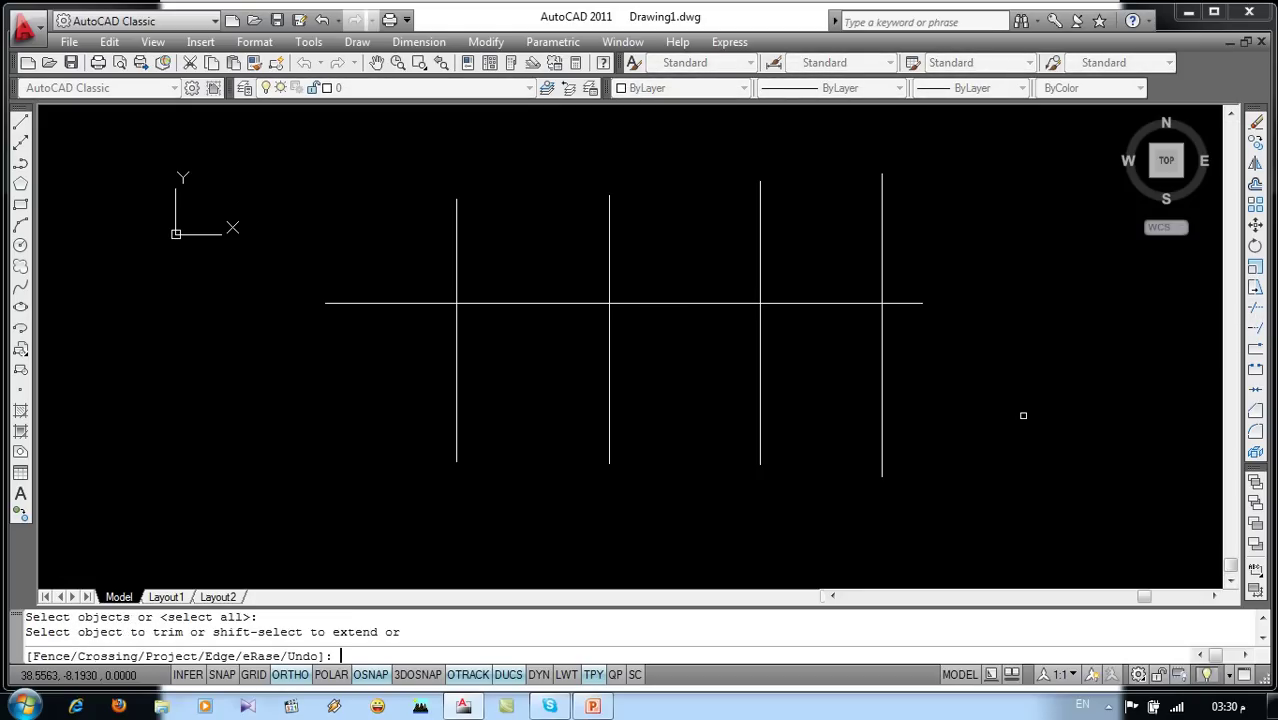
{"action": "left_click", "coordinate": [910, 304]}
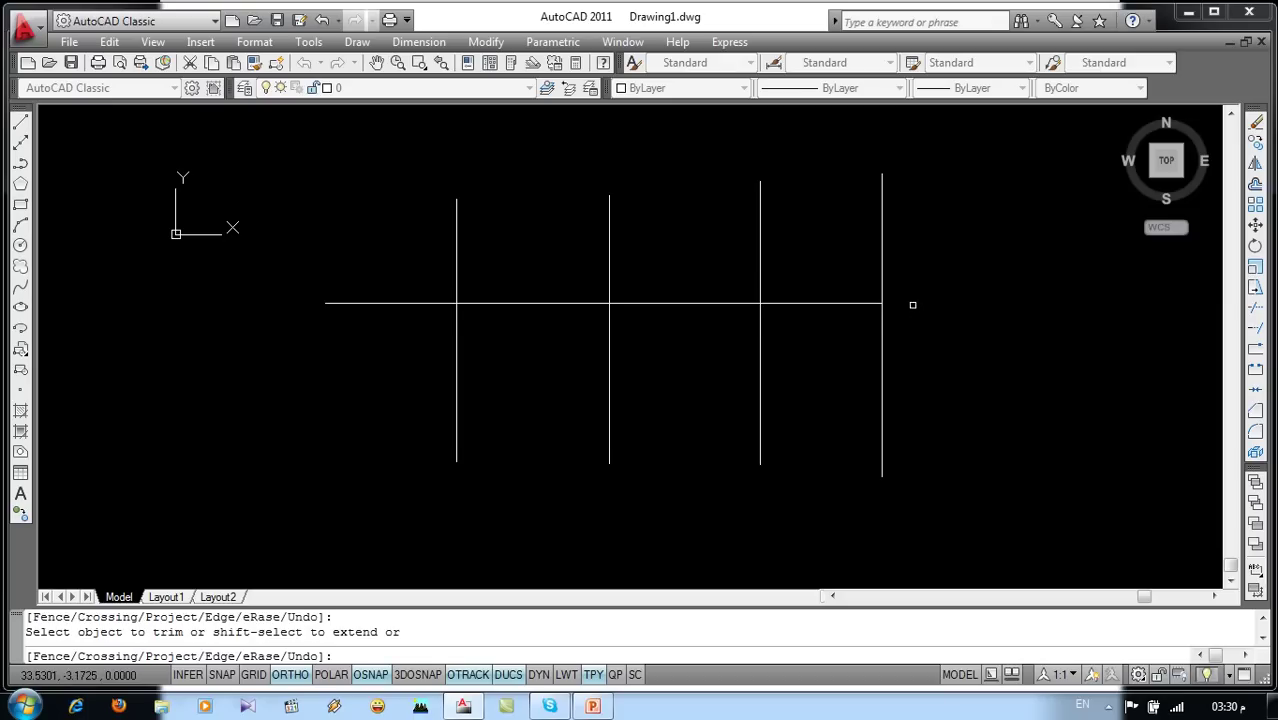
{"action": "left_click", "coordinate": [882, 266]}
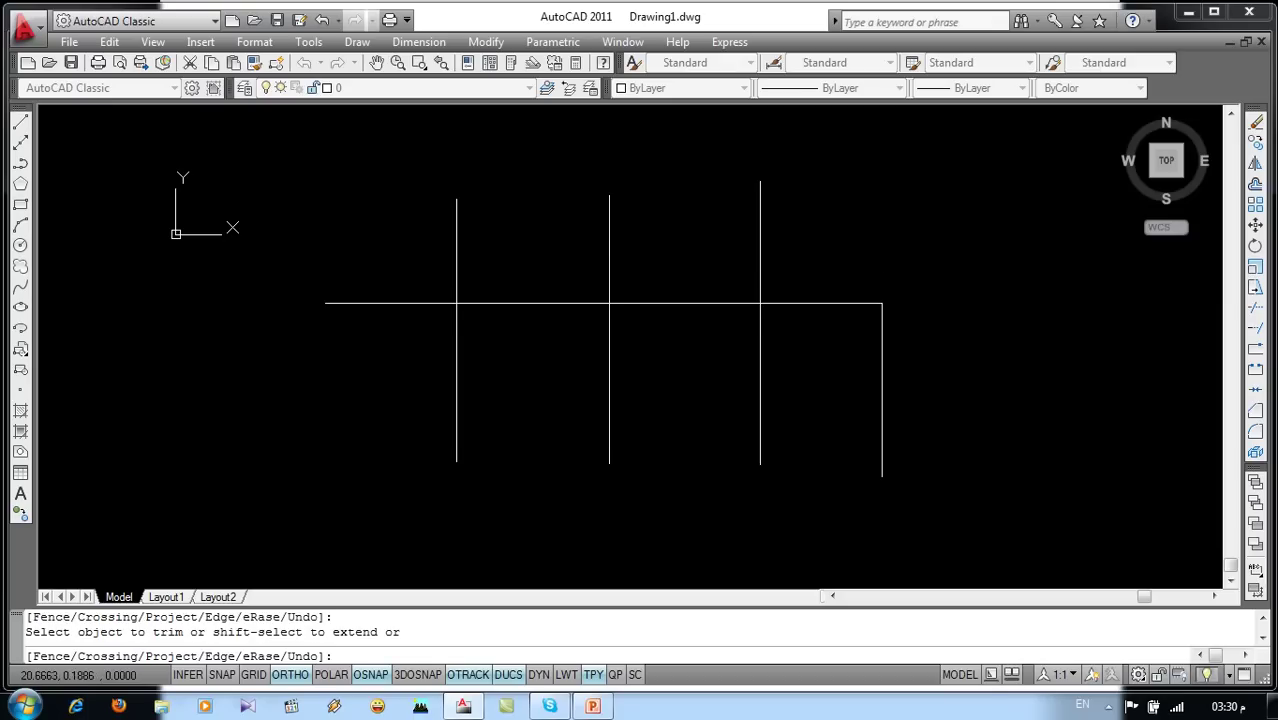
{"action": "left_click", "coordinate": [634, 303]}
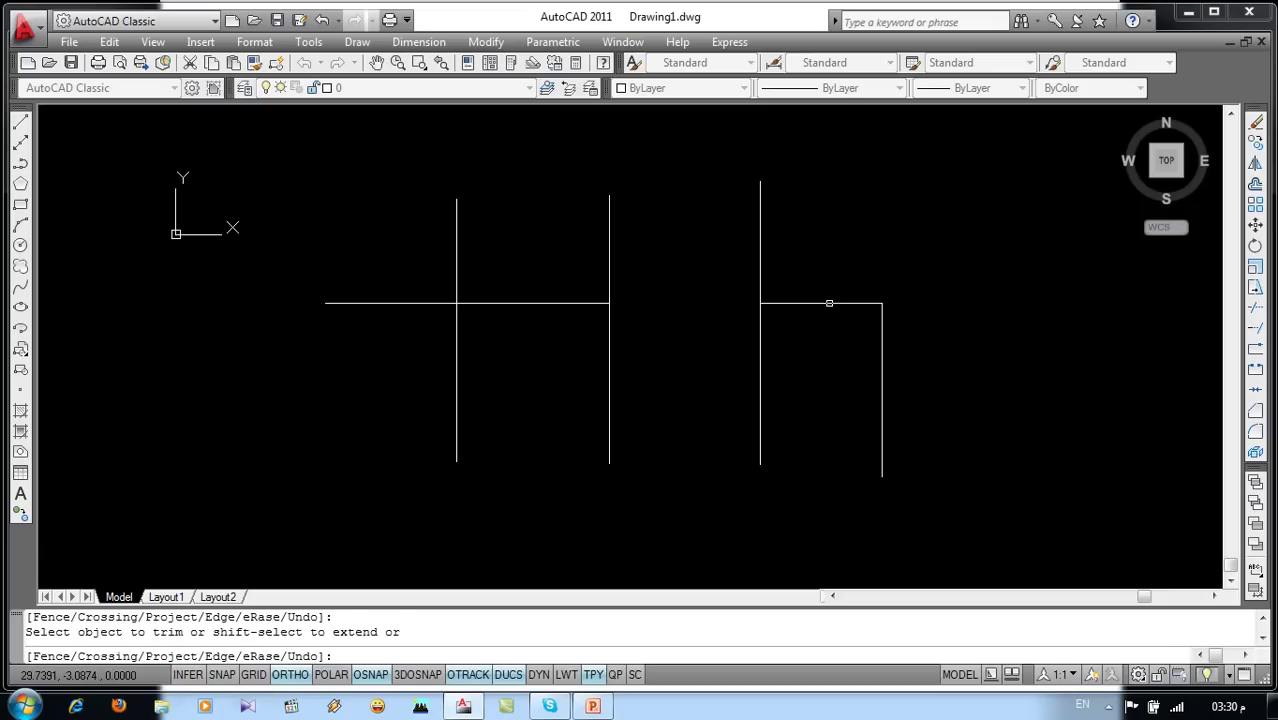
{"action": "key", "text": "Escape"}
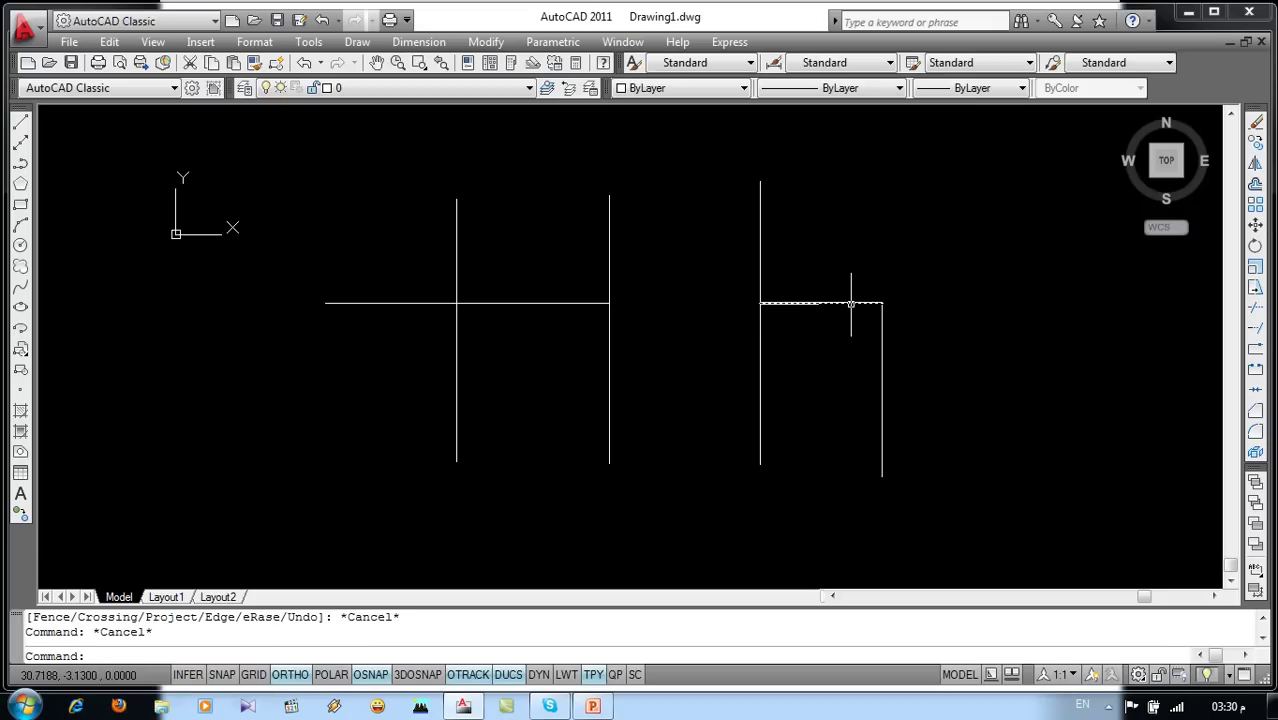
{"action": "left_click", "coordinate": [851, 303]}
{"action": "key", "text": "Delete"}
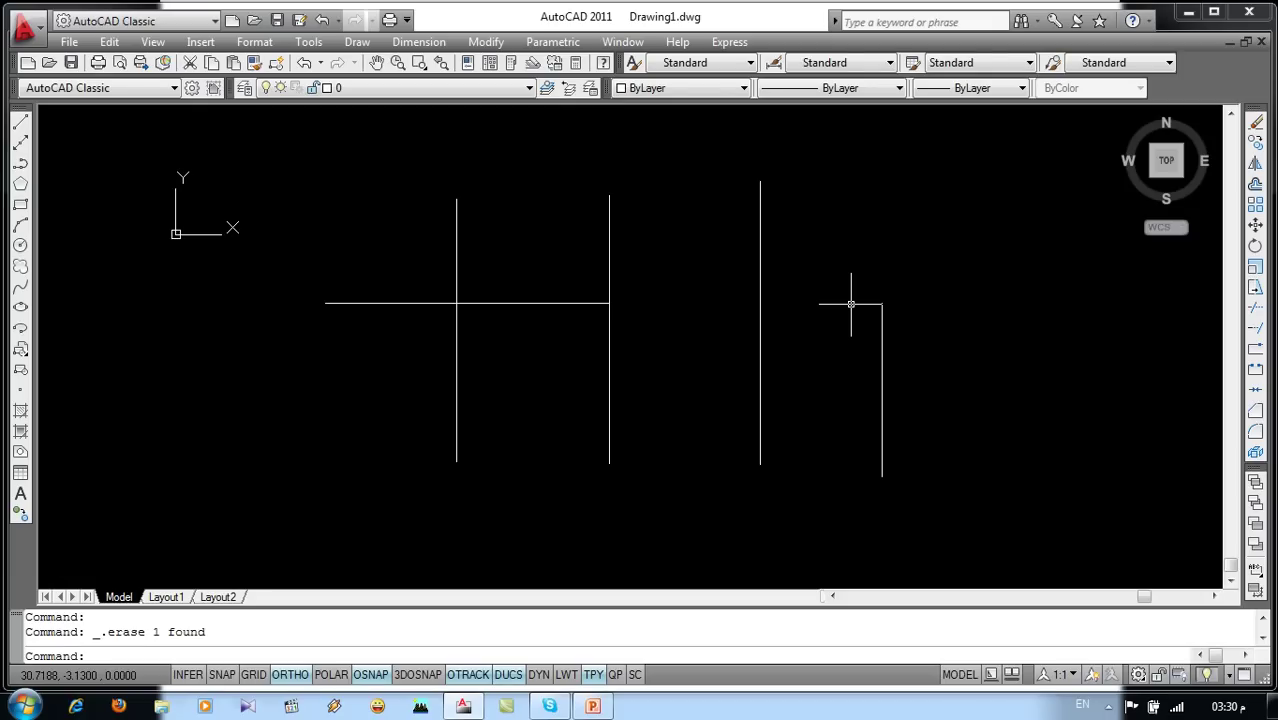
Step: Erase all the existing lines with a crossing selection
{"action": "left_click", "coordinate": [922, 254]}
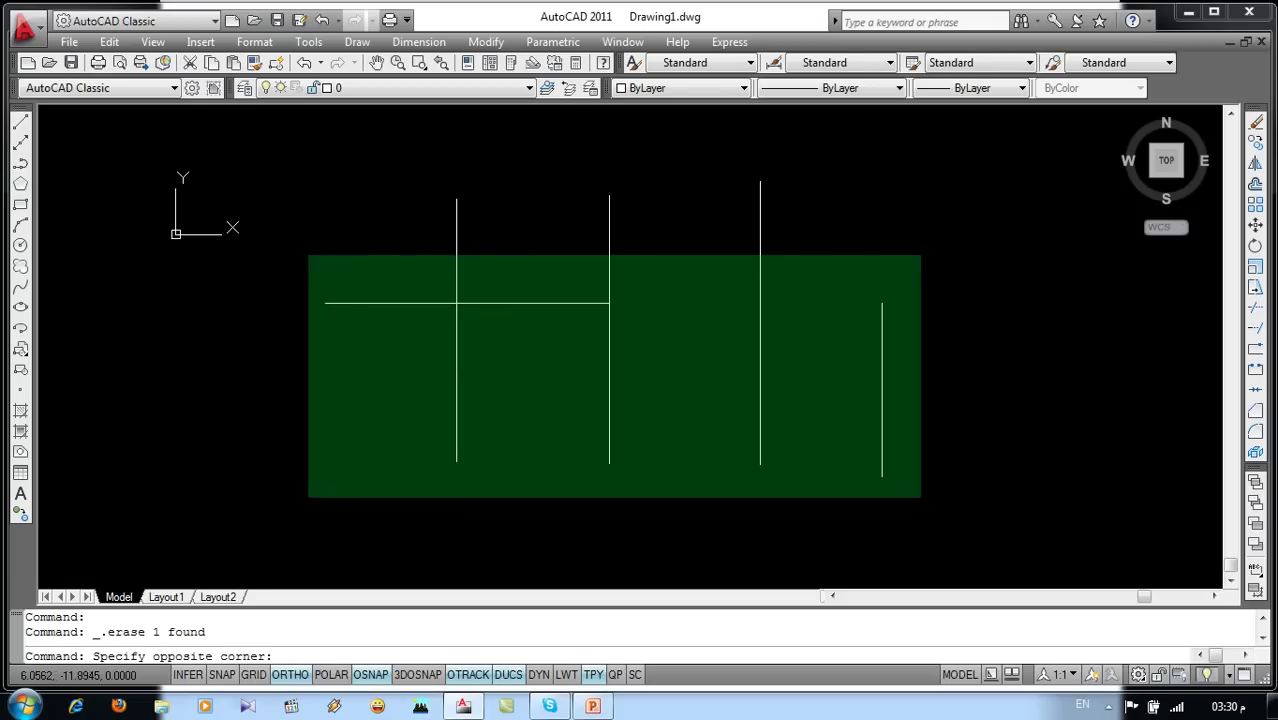
{"action": "left_click", "coordinate": [316, 510]}
{"action": "key", "text": "Delete"}
Step: Draw a circle with a vertical and a horizontal diameter through its centre
{"action": "type", "text": "c"}
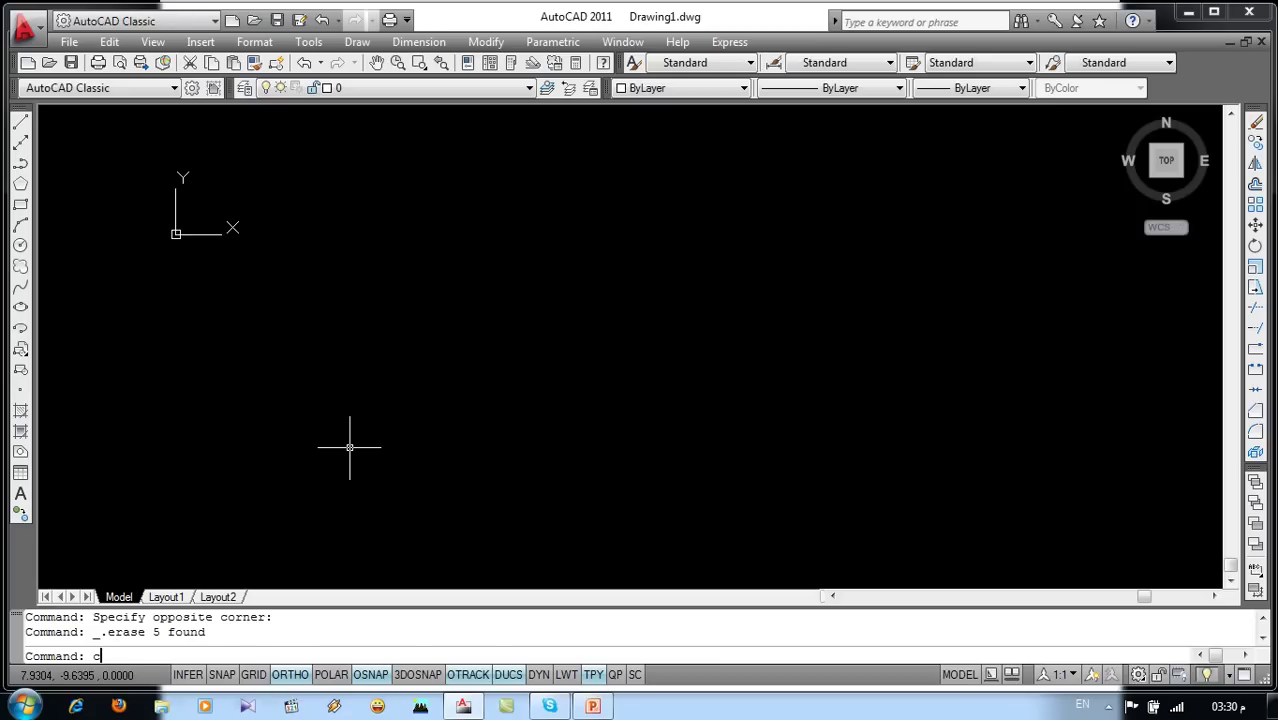
{"action": "key", "text": "Return"}
{"action": "left_click", "coordinate": [517, 337]}
{"action": "left_click", "coordinate": [502, 424]}
{"action": "key", "text": "Return"}
{"action": "left_click", "coordinate": [517, 249]}
{"action": "left_click", "coordinate": [519, 424]}
{"action": "key", "text": "Return"}
{"action": "key", "text": "Return"}
{"action": "left_click", "coordinate": [605, 337]}
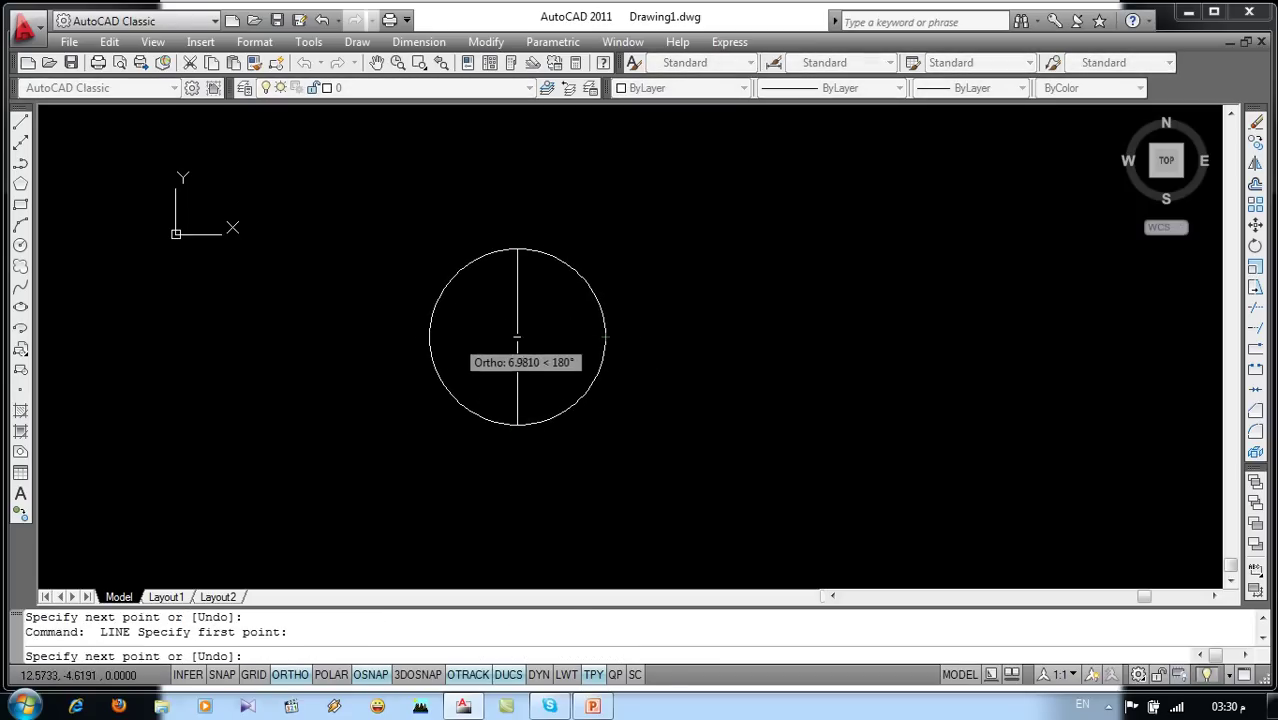
{"action": "left_click", "coordinate": [429, 337]}
{"action": "key", "text": "Return"}
{"action": "type", "text": "tr"}
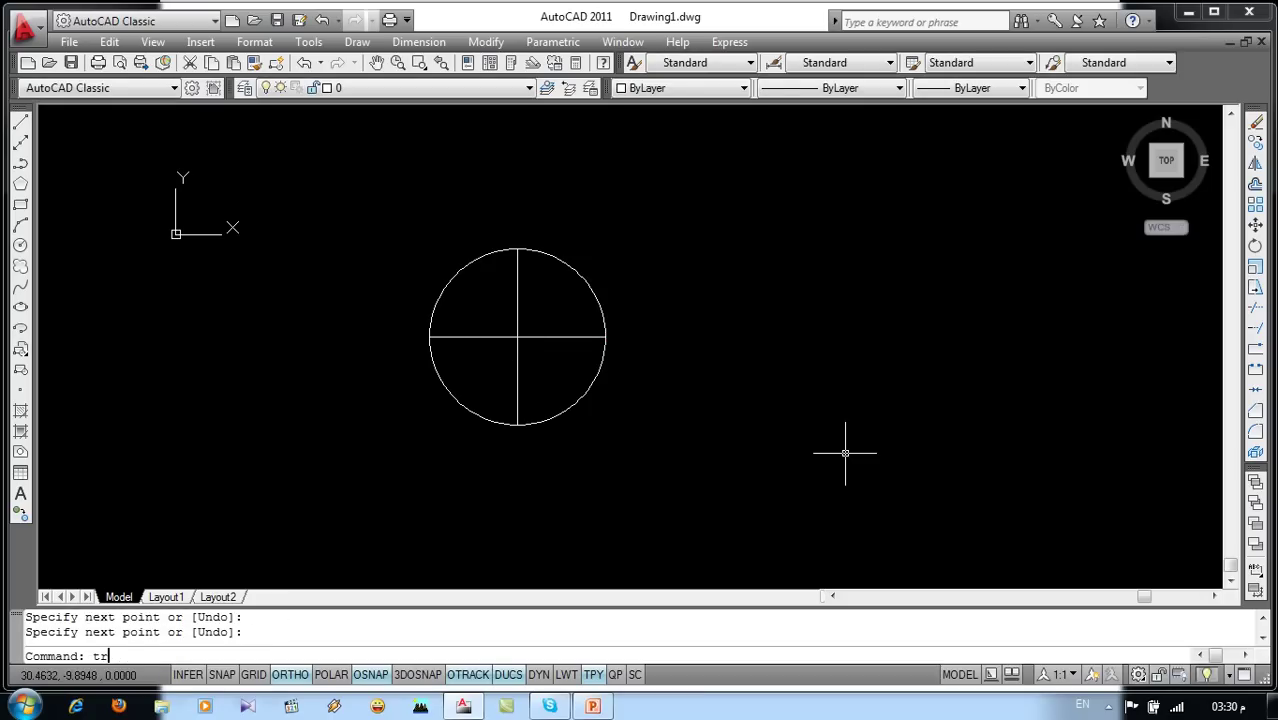
{"action": "key", "text": "Return"}
{"action": "key", "text": "Return"}
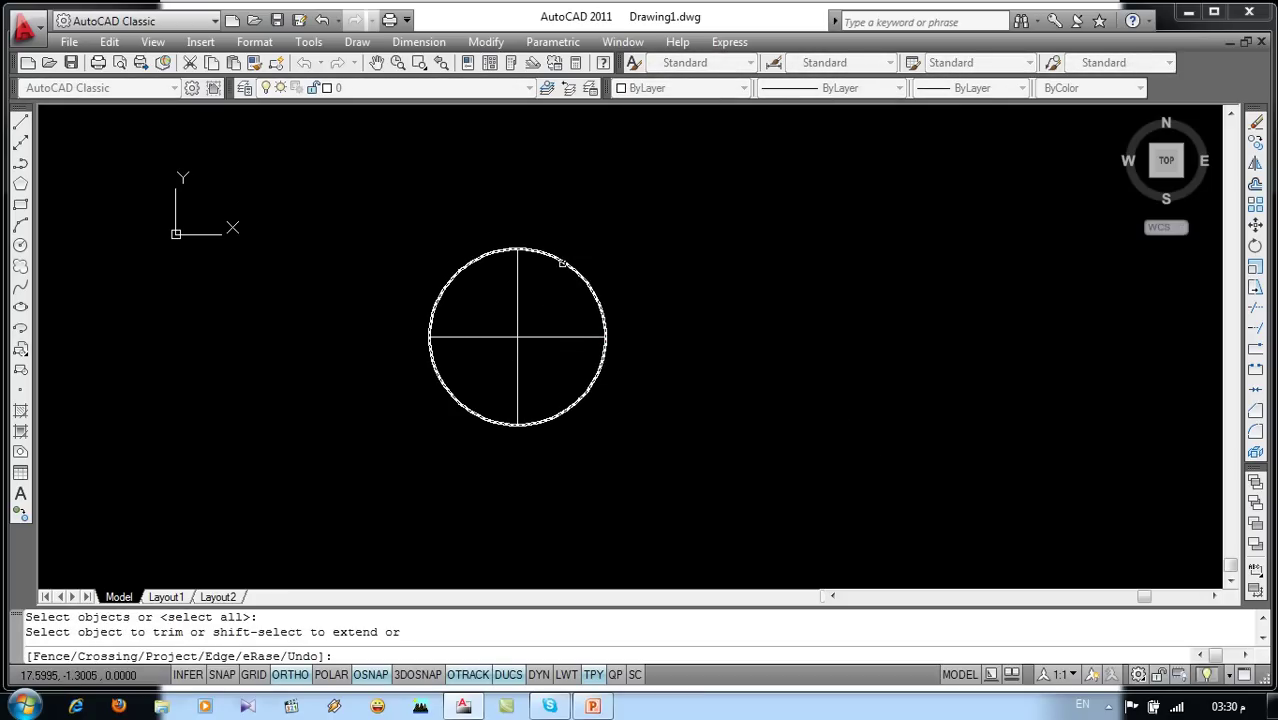
Step: Trim three quarter arcs and half the horizontal diameter, leaving a quarter sector
{"action": "left_click", "coordinate": [562, 262]}
{"action": "left_click", "coordinate": [462, 270]}
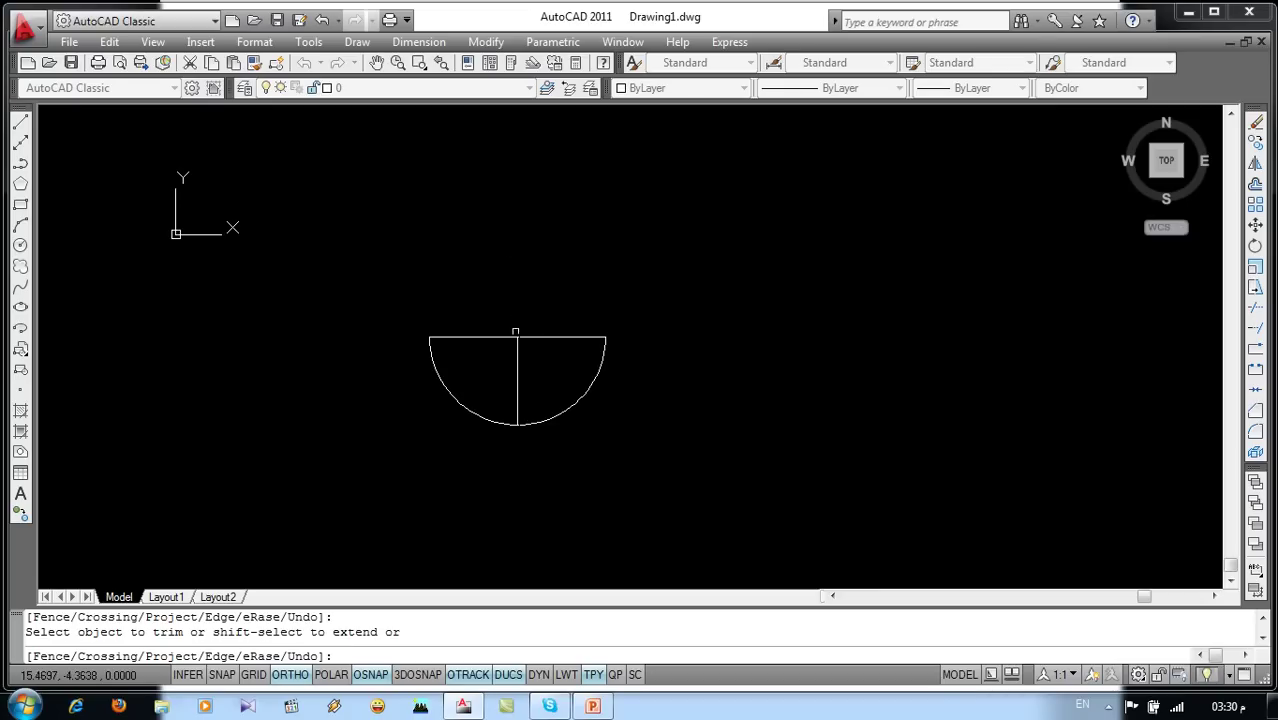
{"action": "left_click", "coordinate": [499, 336]}
{"action": "left_click", "coordinate": [477, 413]}
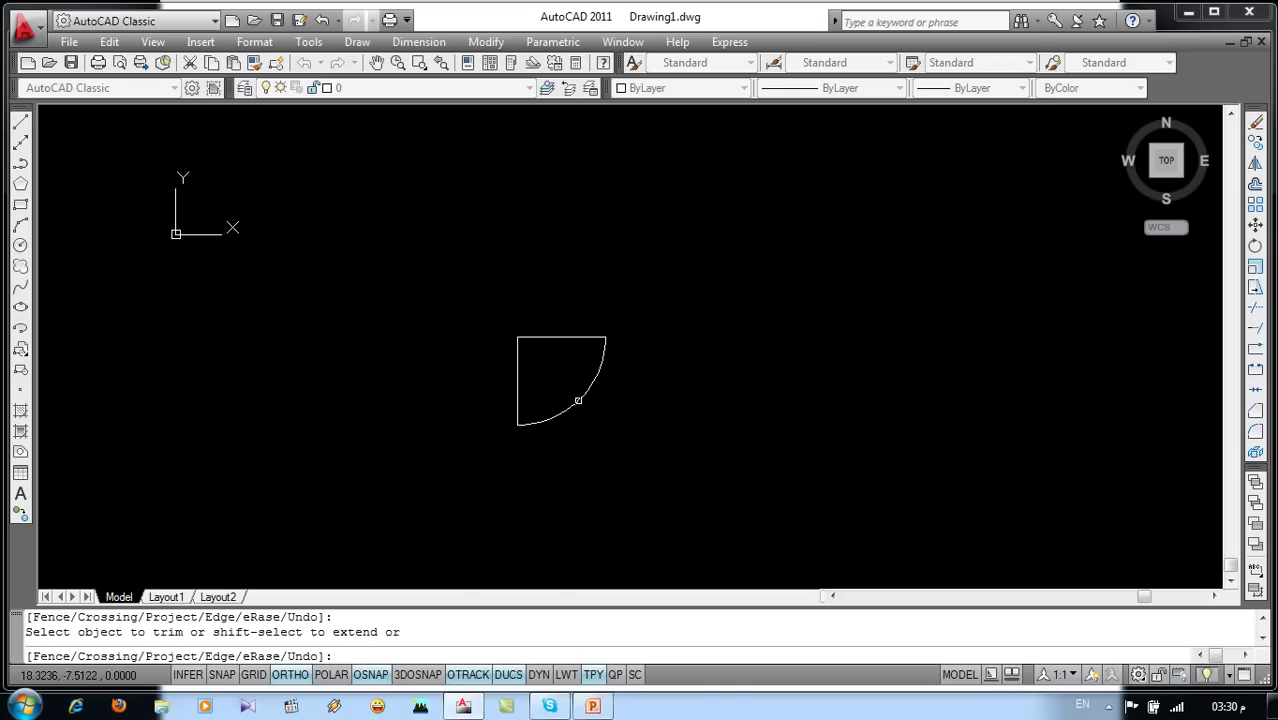
{"action": "key", "text": "Escape"}
Step: Erase the remaining quarter arc and both lines
{"action": "left_click", "coordinate": [580, 400]}
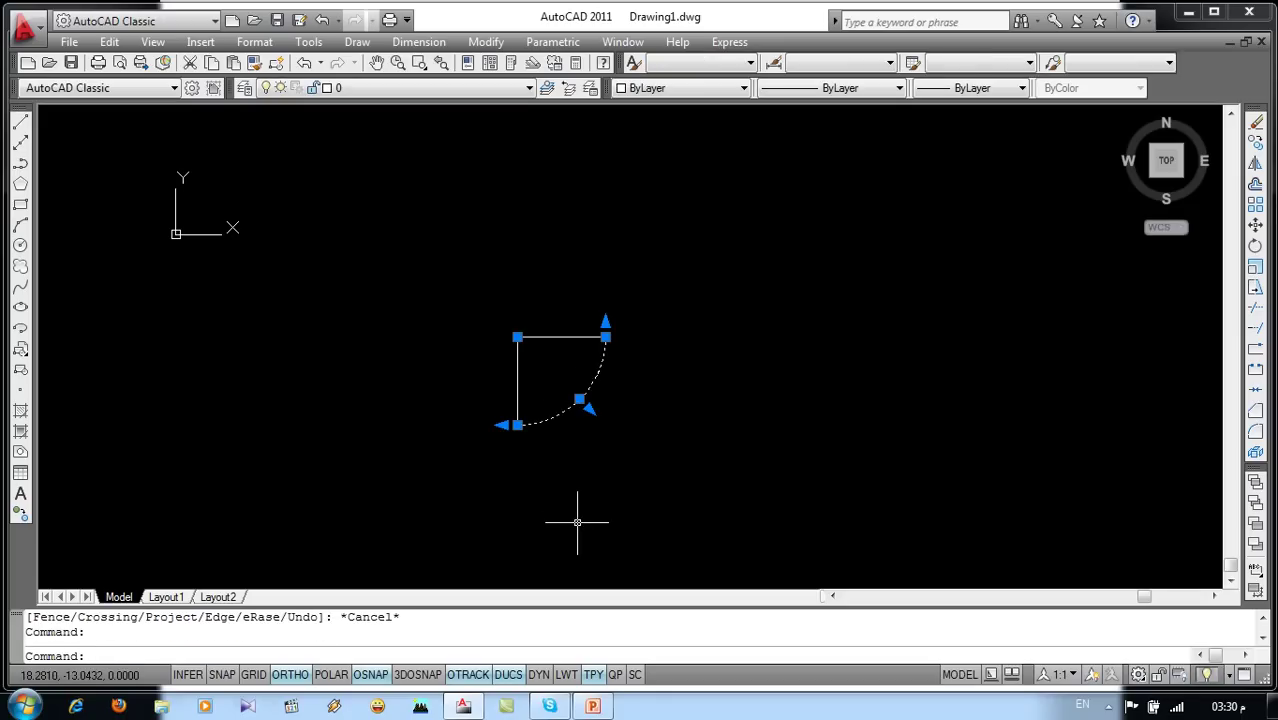
{"action": "key", "text": "Delete"}
{"action": "left_click", "coordinate": [656, 286]}
{"action": "left_click", "coordinate": [419, 468]}
{"action": "key", "text": "Delete"}
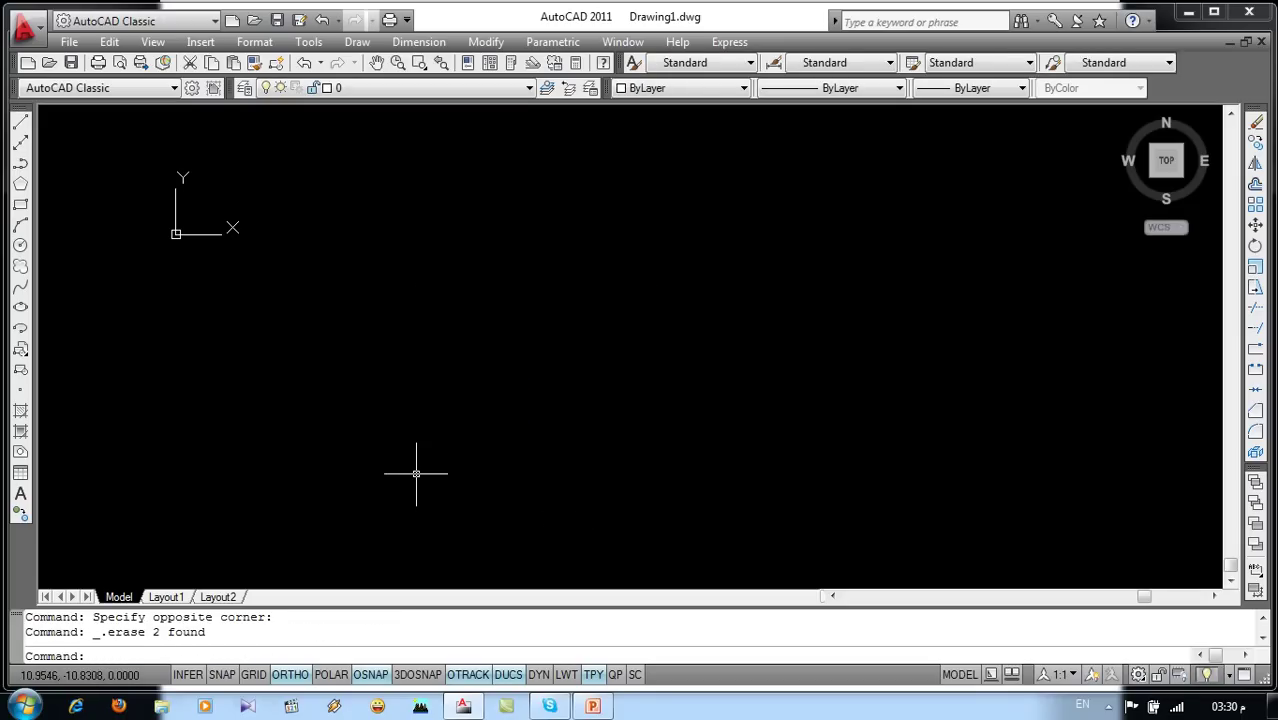
Step: Draw a rectangle with the REC command
{"action": "type", "text": "re"}
{"action": "type", "text": "c"}
{"action": "key", "text": "Return"}
{"action": "left_click", "coordinate": [674, 278]}
{"action": "left_click", "coordinate": [334, 486]}
Step: Draw two vertical lines dividing the rectangle into three sections
{"action": "type", "text": "l"}
{"action": "key", "text": "Return"}
{"action": "left_click", "coordinate": [587, 279]}
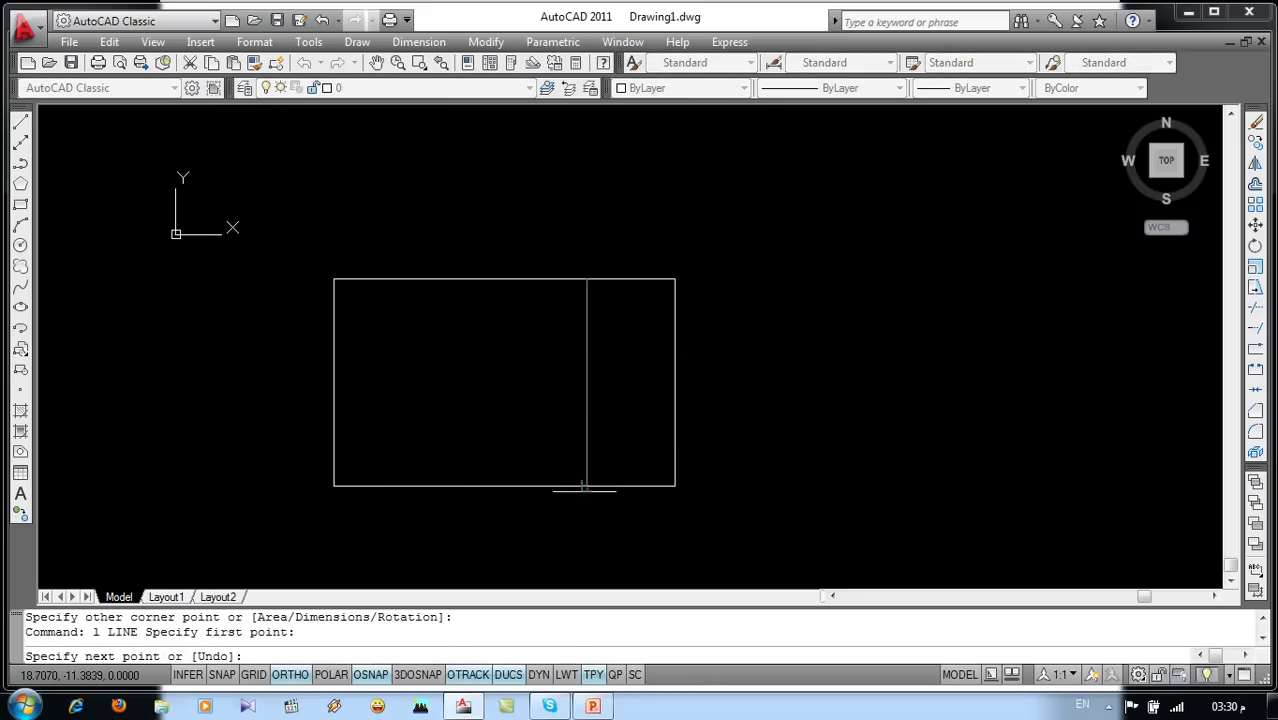
{"action": "left_click", "coordinate": [587, 486]}
{"action": "key", "text": "Return"}
{"action": "key", "text": "Return"}
{"action": "left_click", "coordinate": [435, 279]}
{"action": "left_click", "coordinate": [435, 486]}
{"action": "key", "text": "Return"}
{"action": "type", "text": "tr"}
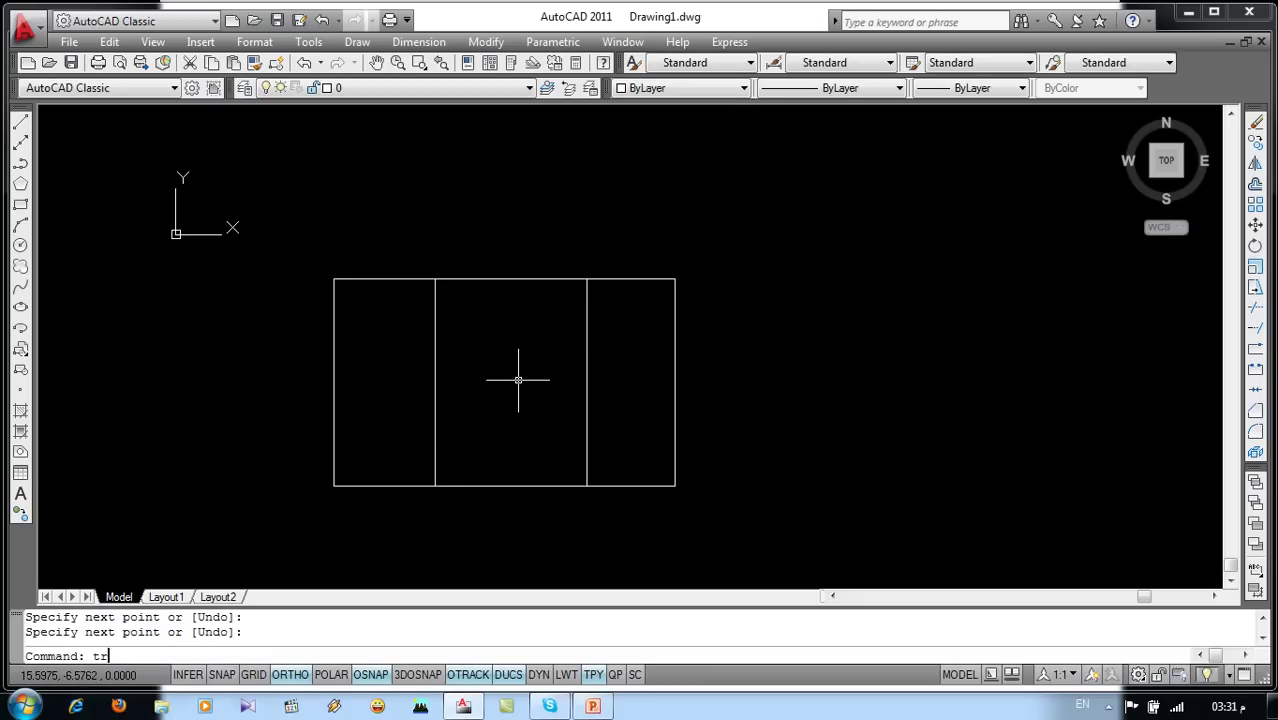
Step: Trim away the top and bottom edges of the middle section
{"action": "key", "text": "Return"}
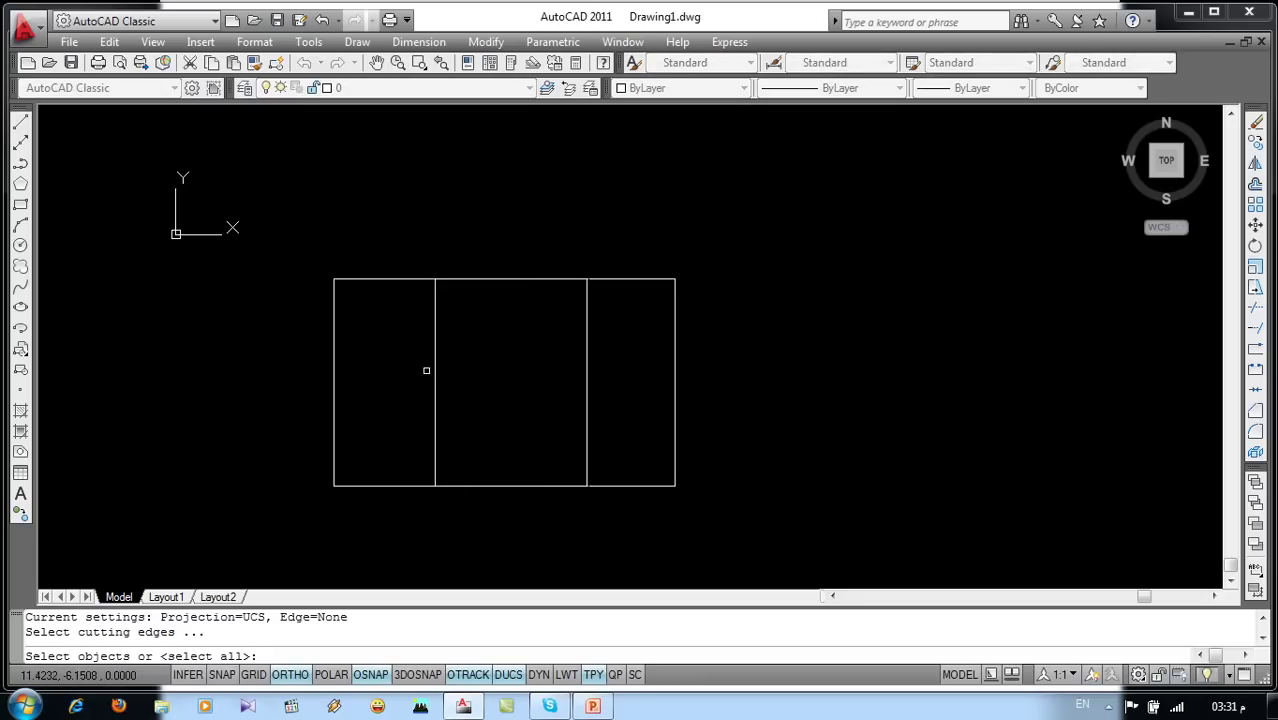
{"action": "key", "text": "Return"}
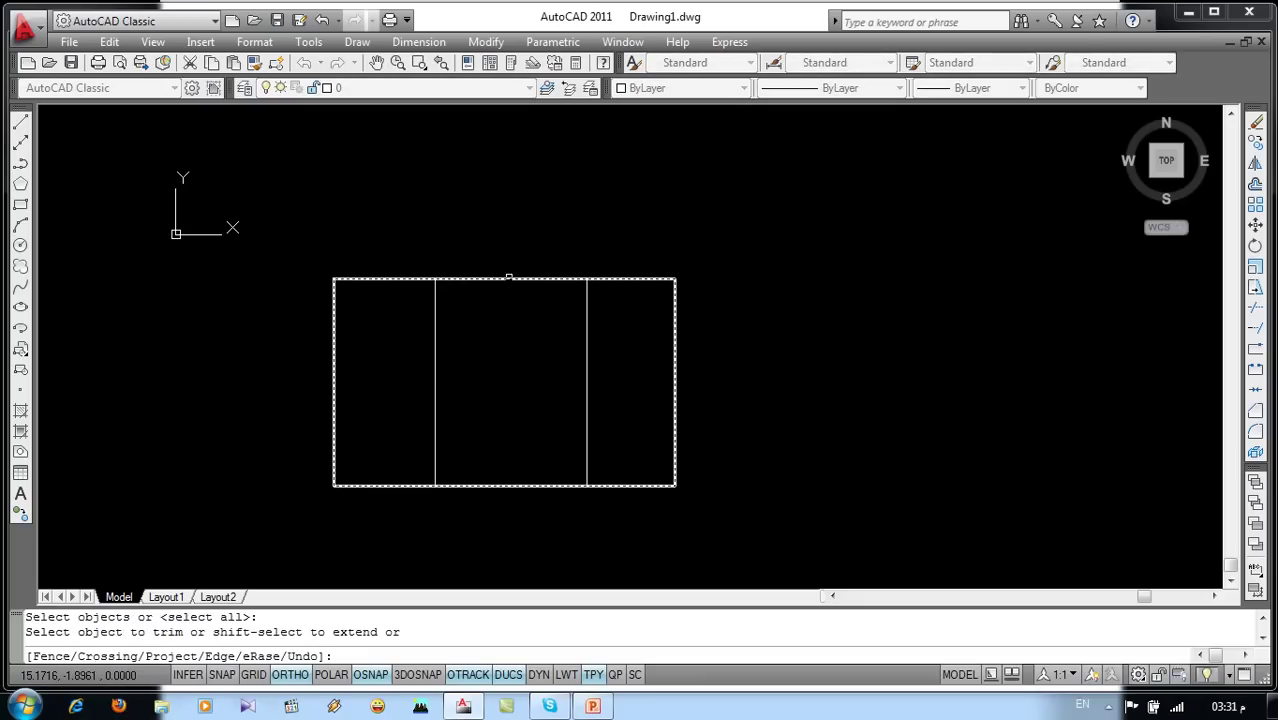
{"action": "left_click", "coordinate": [508, 279]}
{"action": "left_click", "coordinate": [497, 483]}
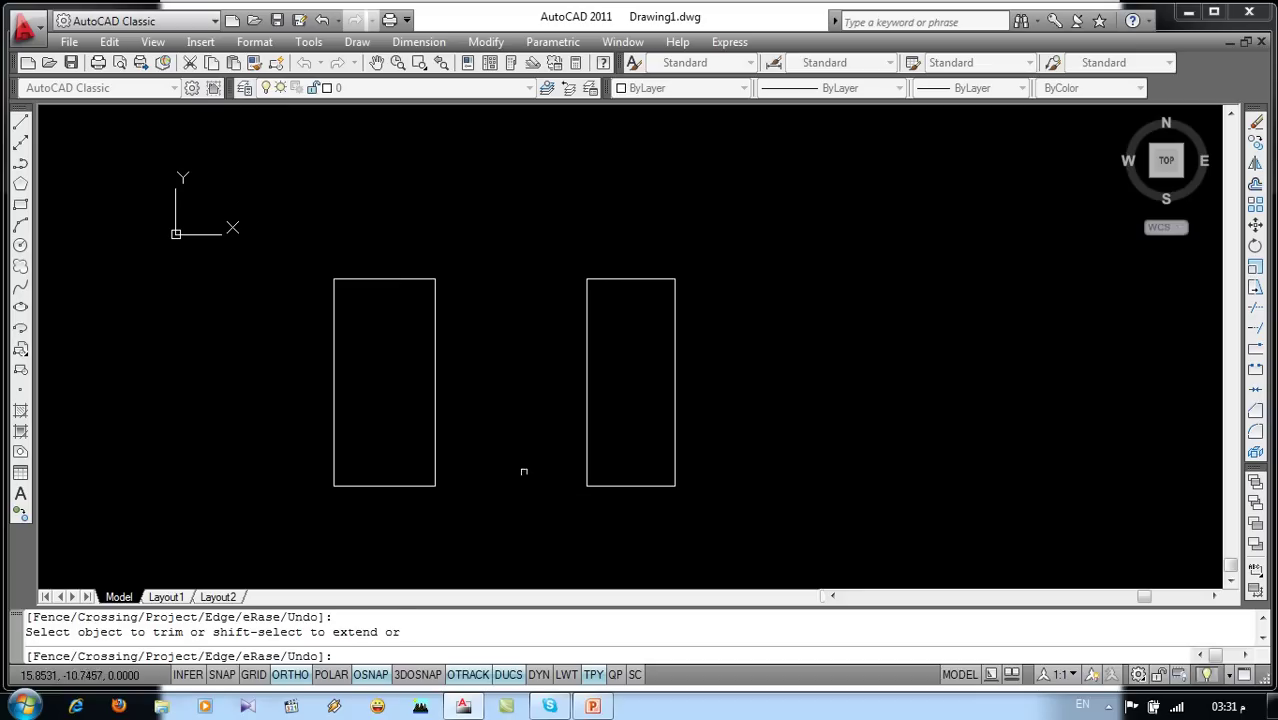
{"action": "key", "text": "Return"}
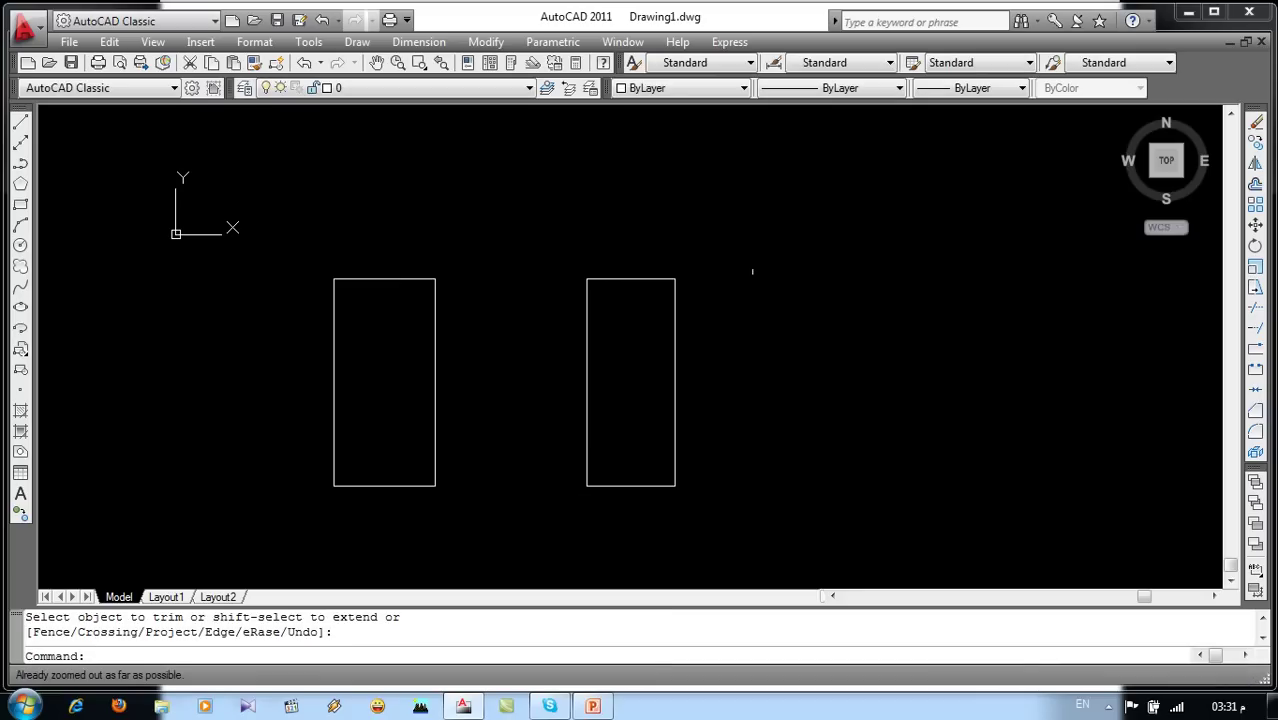
Step: Erase both remaining boxes and bring up the PowerPoint topic slide
{"action": "left_click", "coordinate": [772, 240]}
{"action": "left_click", "coordinate": [266, 519]}
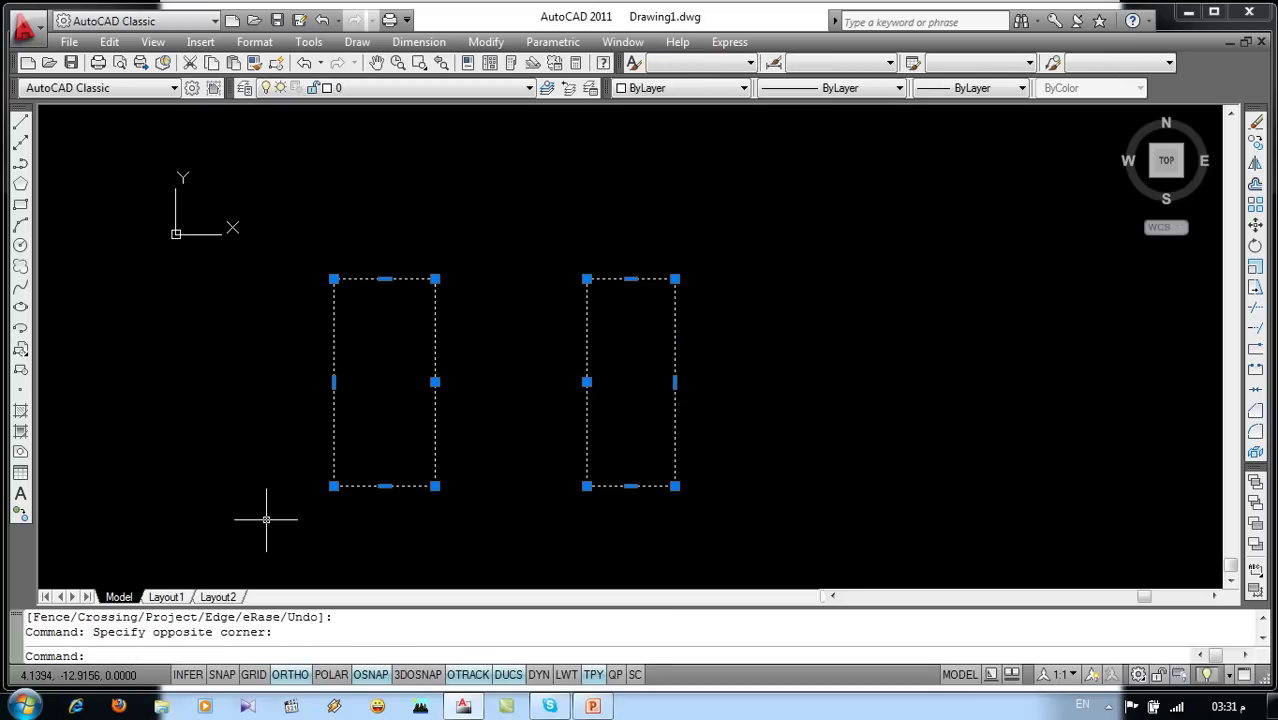
{"action": "key", "text": "Delete"}
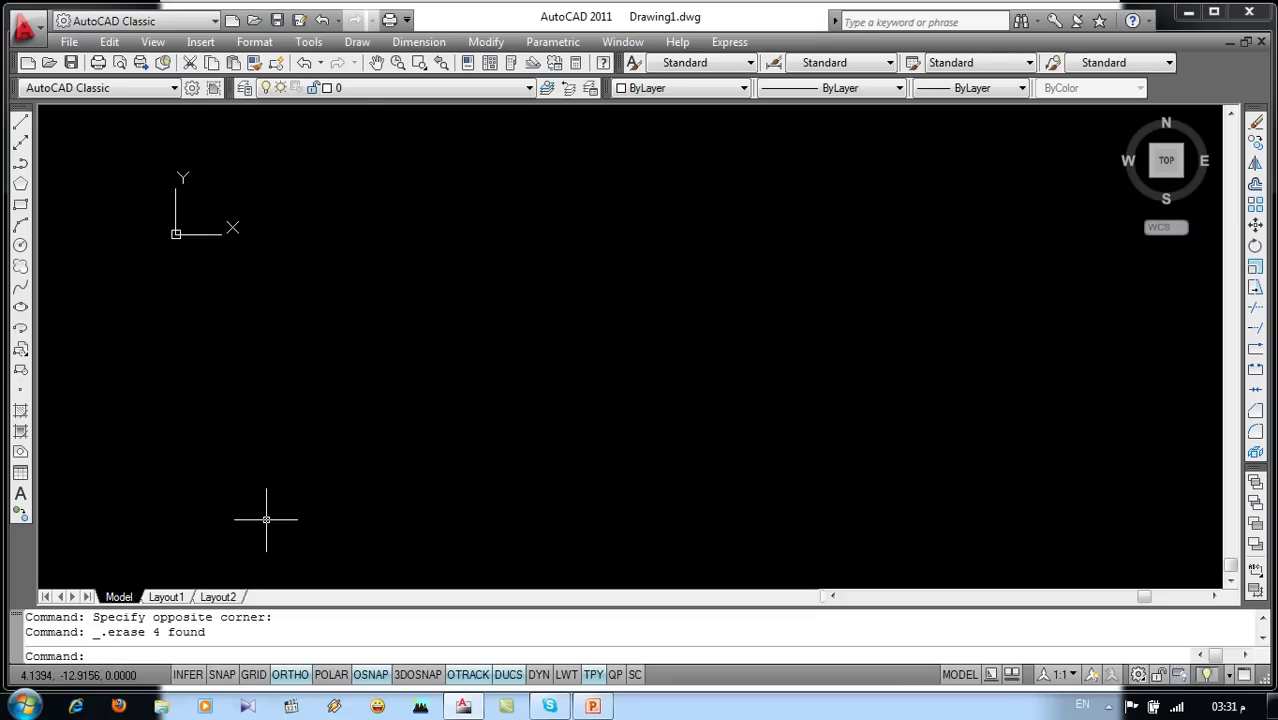
{"action": "left_click", "coordinate": [592, 706]}
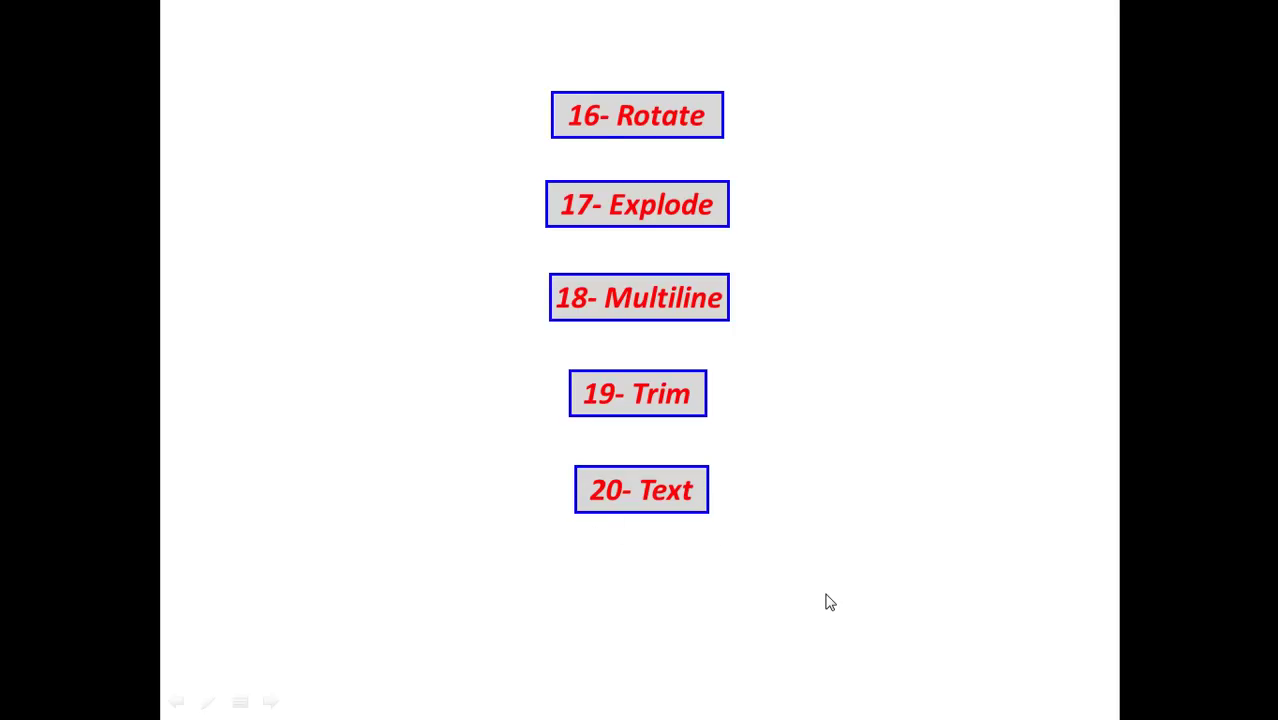
Step: Return to the AutoCAD window and zoom the empty Drawing1
{"action": "key", "text": "alt+Tab"}
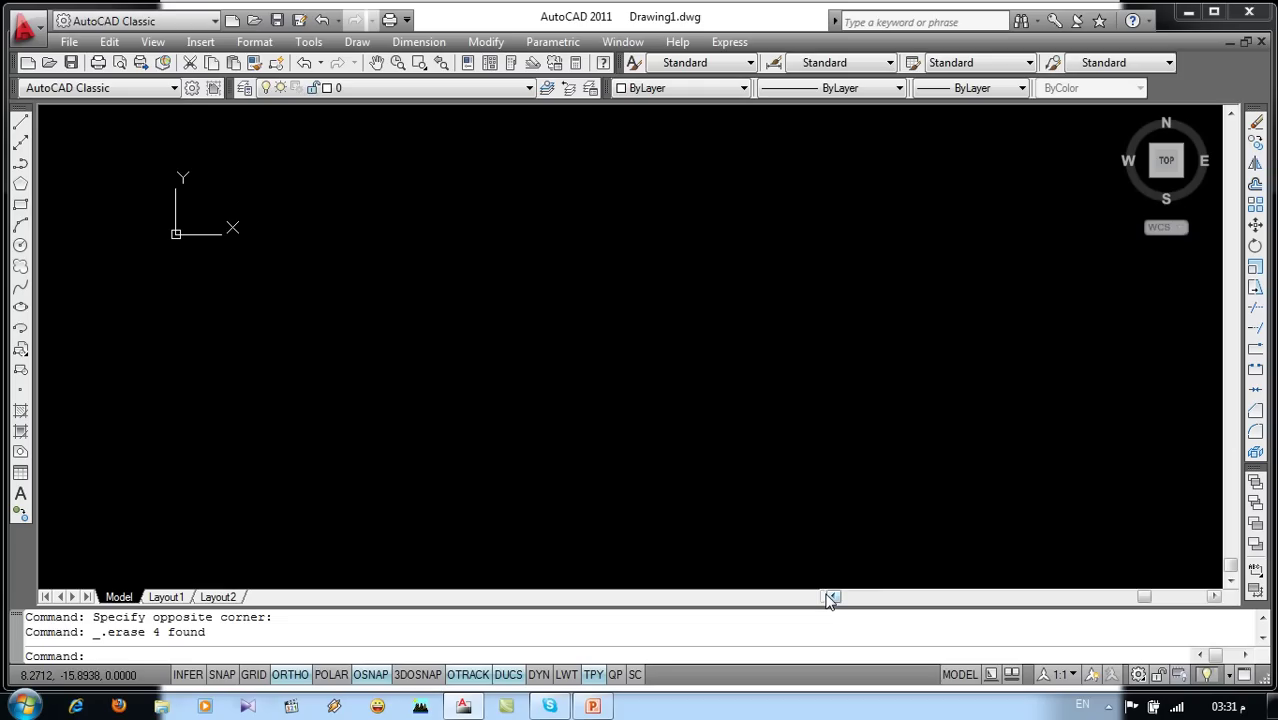
{"action": "scroll", "coordinate": [646, 312], "scroll_direction": "up", "scroll_amount": 2}
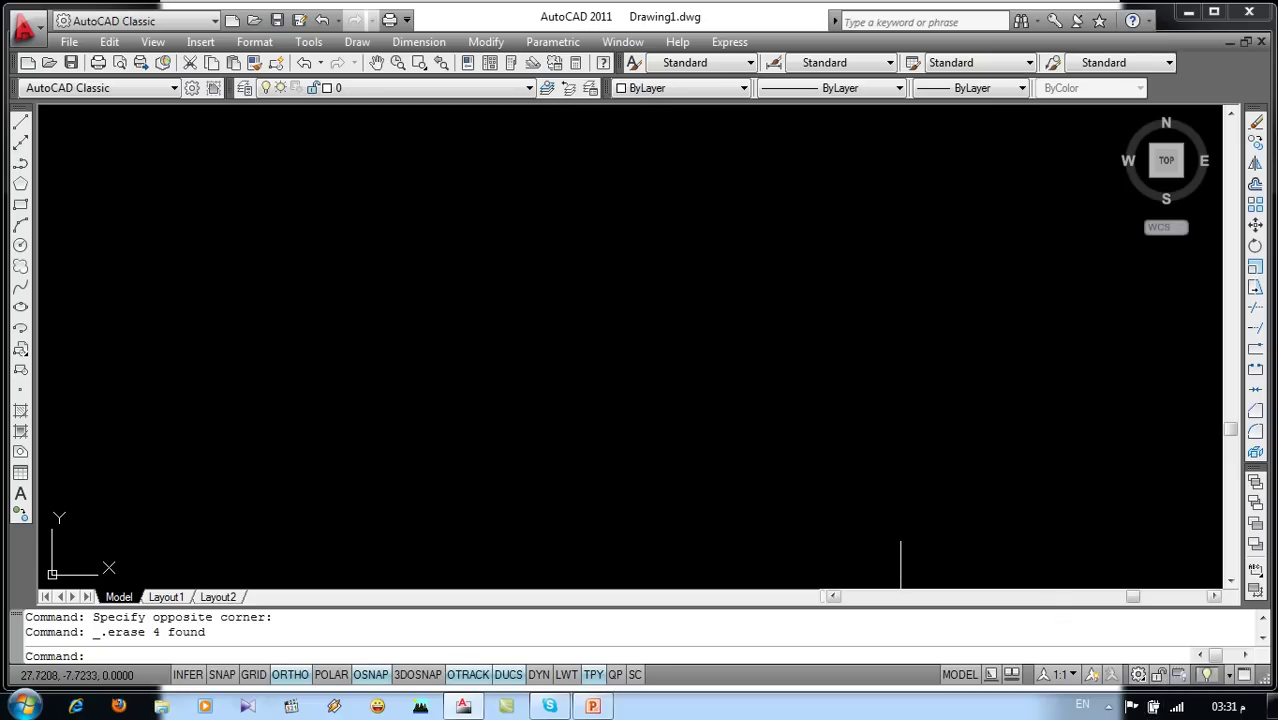
Step: Add a new text style E1 using the Vijaya font, and apply it as current
{"action": "left_click", "coordinate": [253, 42]}
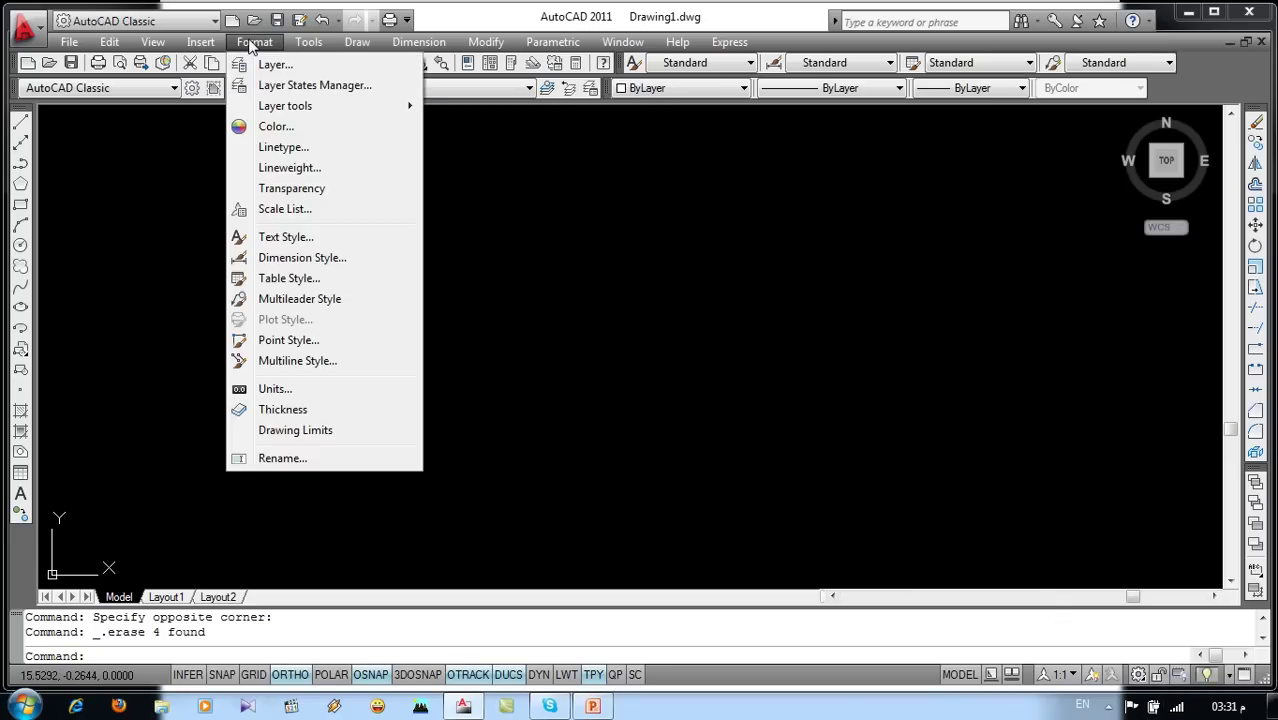
{"action": "left_click", "coordinate": [273, 240]}
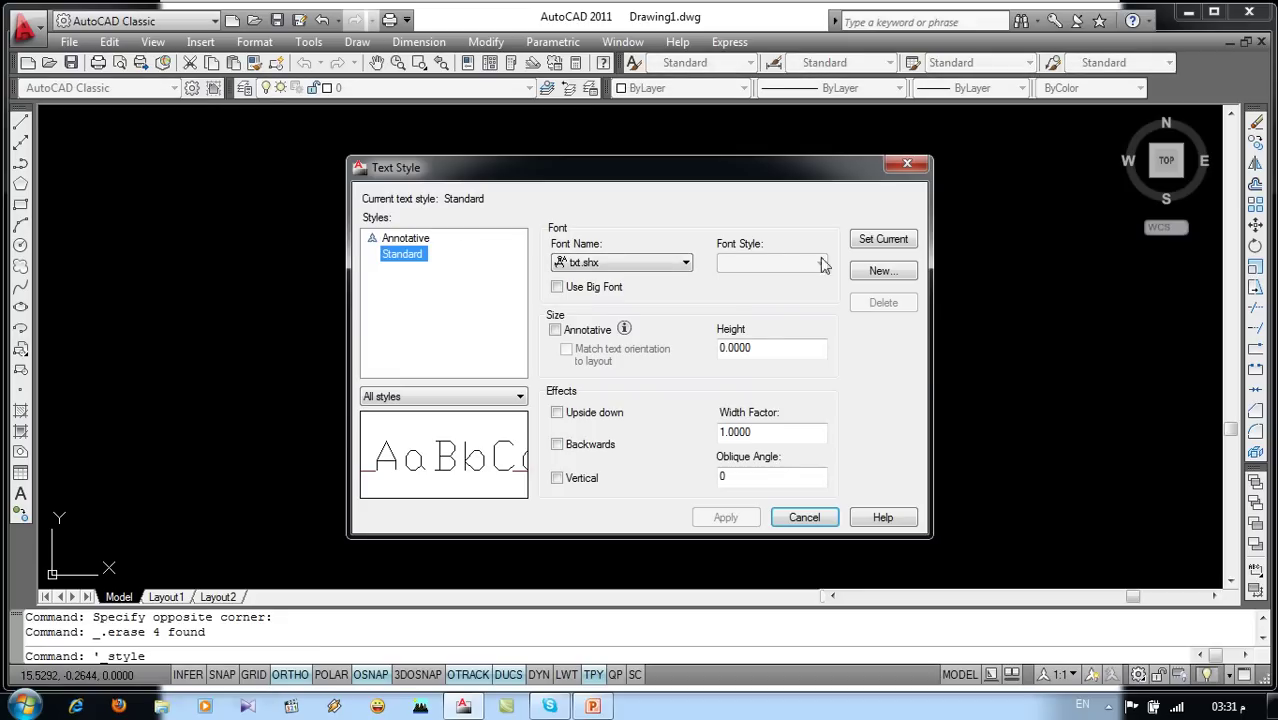
{"action": "left_click", "coordinate": [879, 273]}
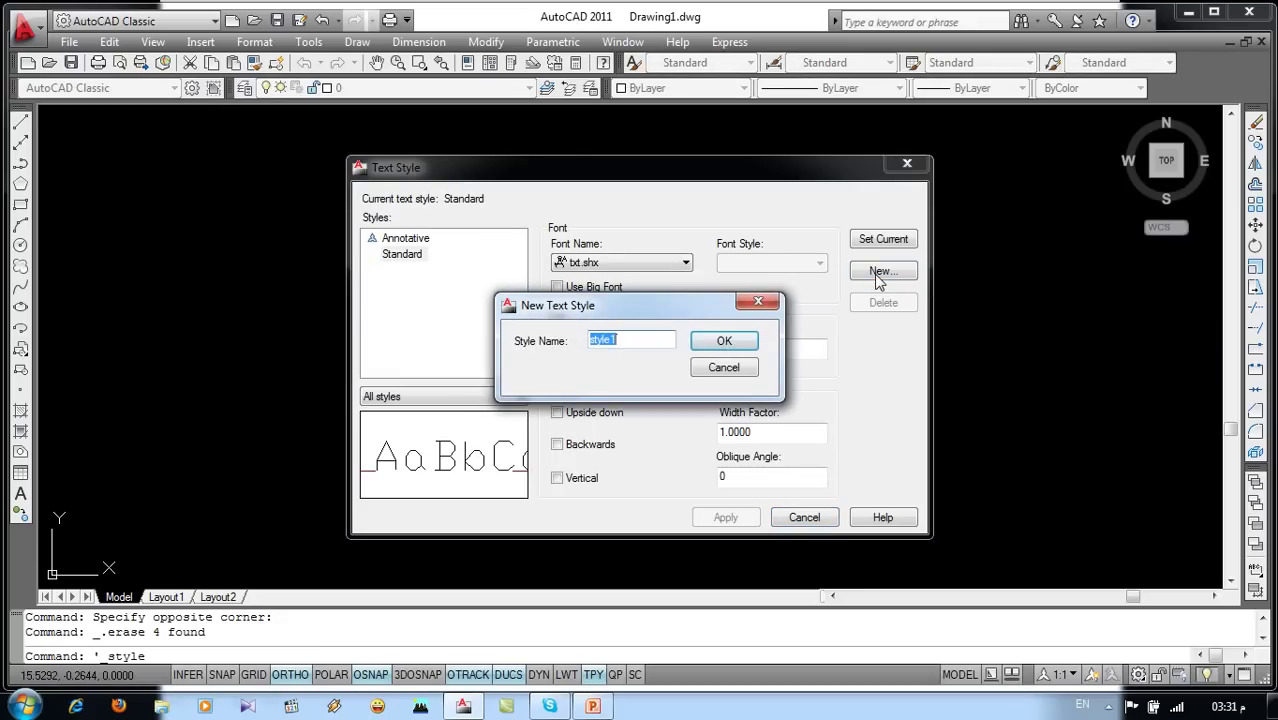
{"action": "type", "text": "E1"}
{"action": "left_click", "coordinate": [745, 342]}
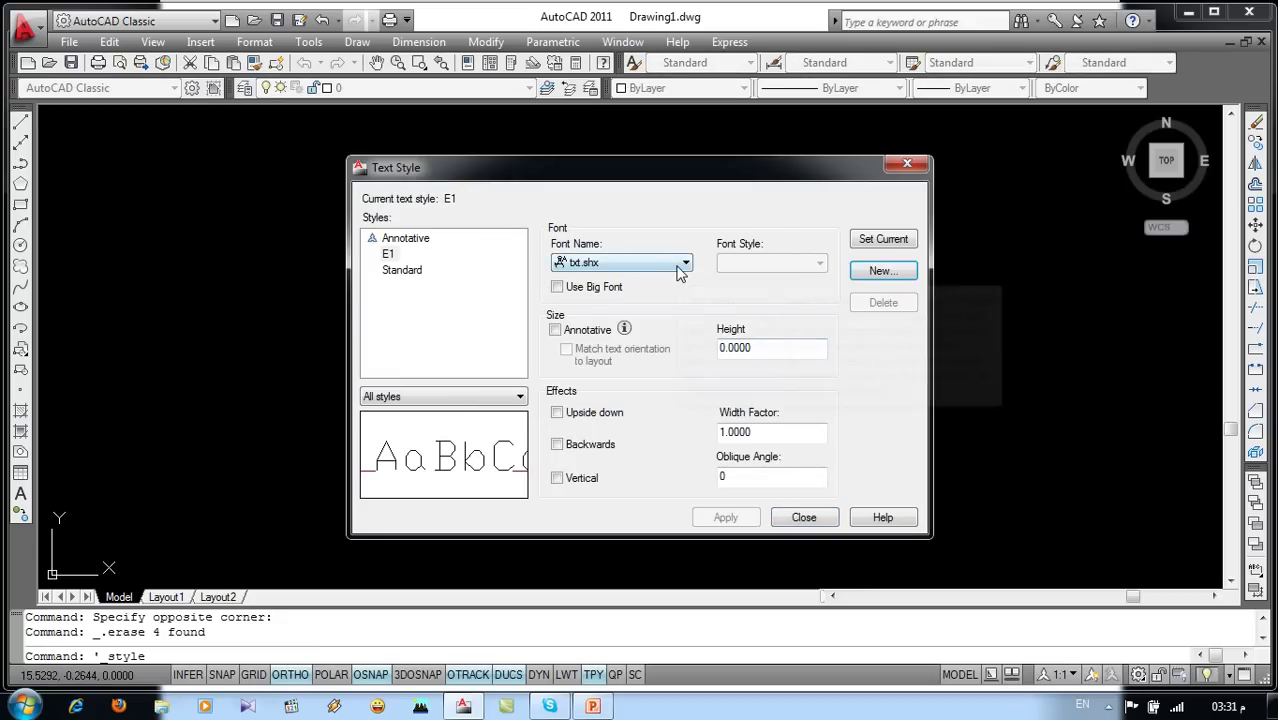
{"action": "left_click", "coordinate": [677, 266]}
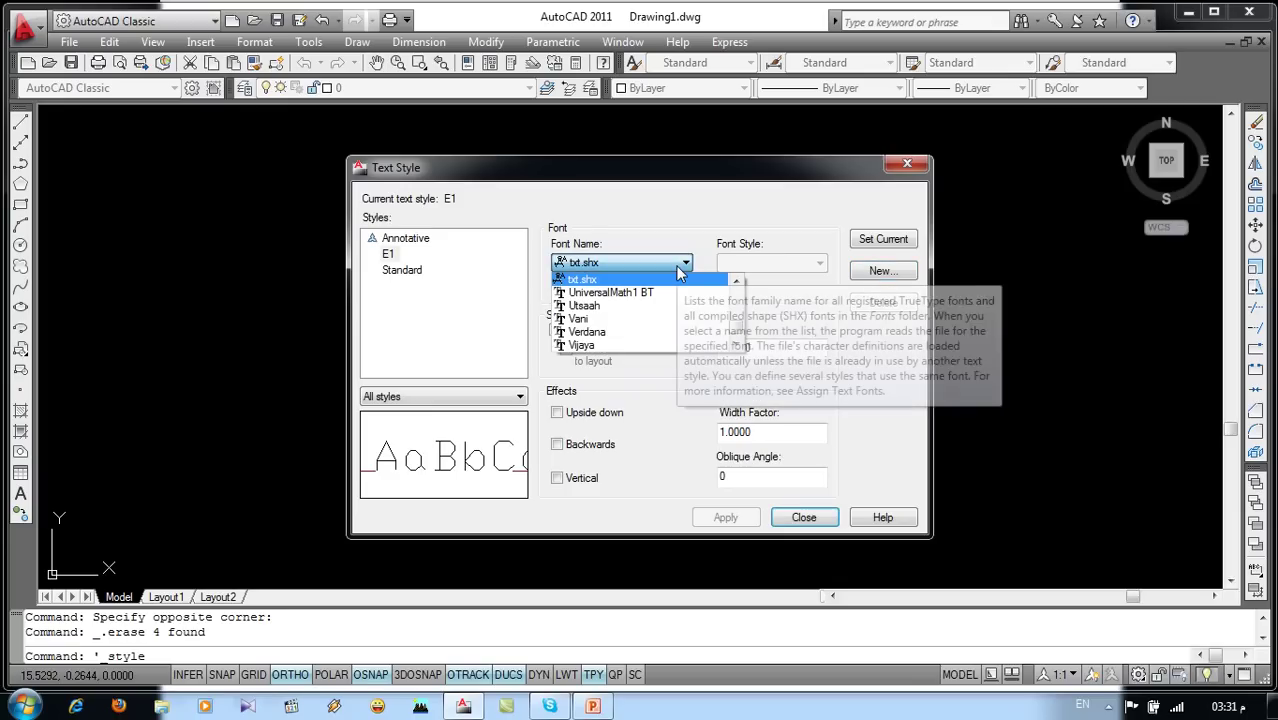
{"action": "key", "text": "Down"}
{"action": "key", "text": "Down"}
{"action": "key", "text": "Down"}
{"action": "key", "text": "Down"}
{"action": "key", "text": "Down"}
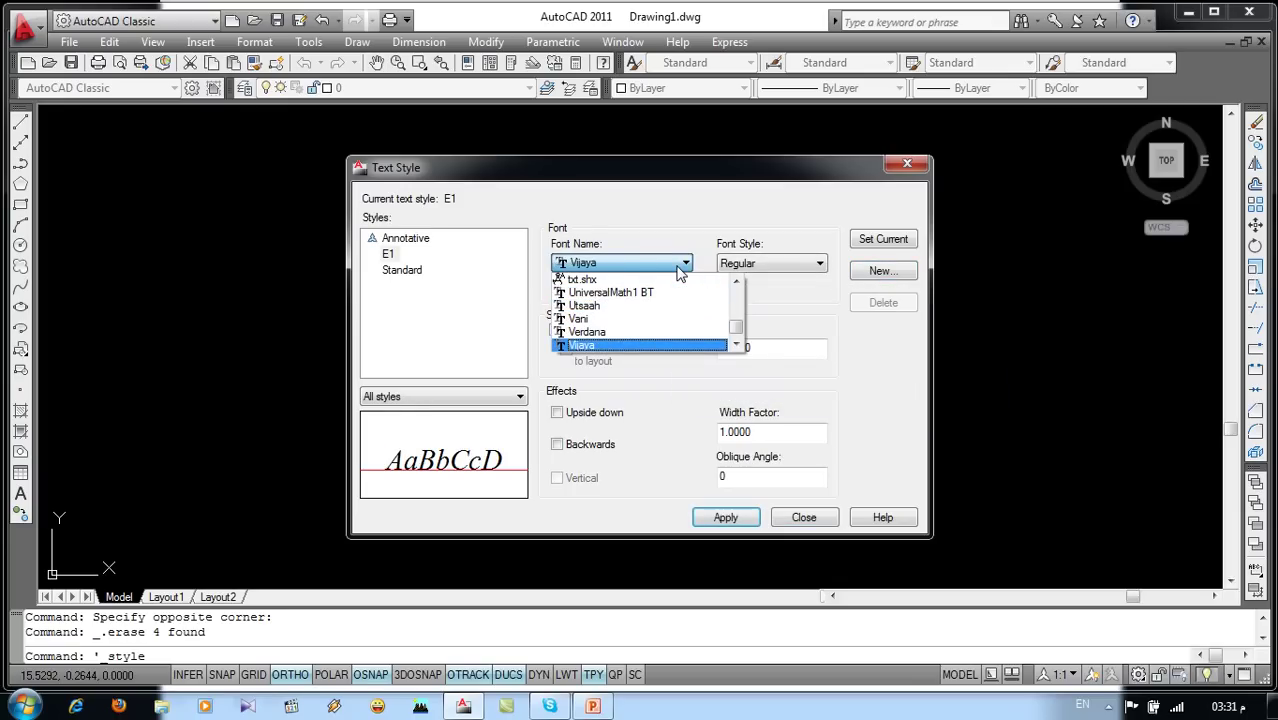
{"action": "left_click", "coordinate": [618, 345]}
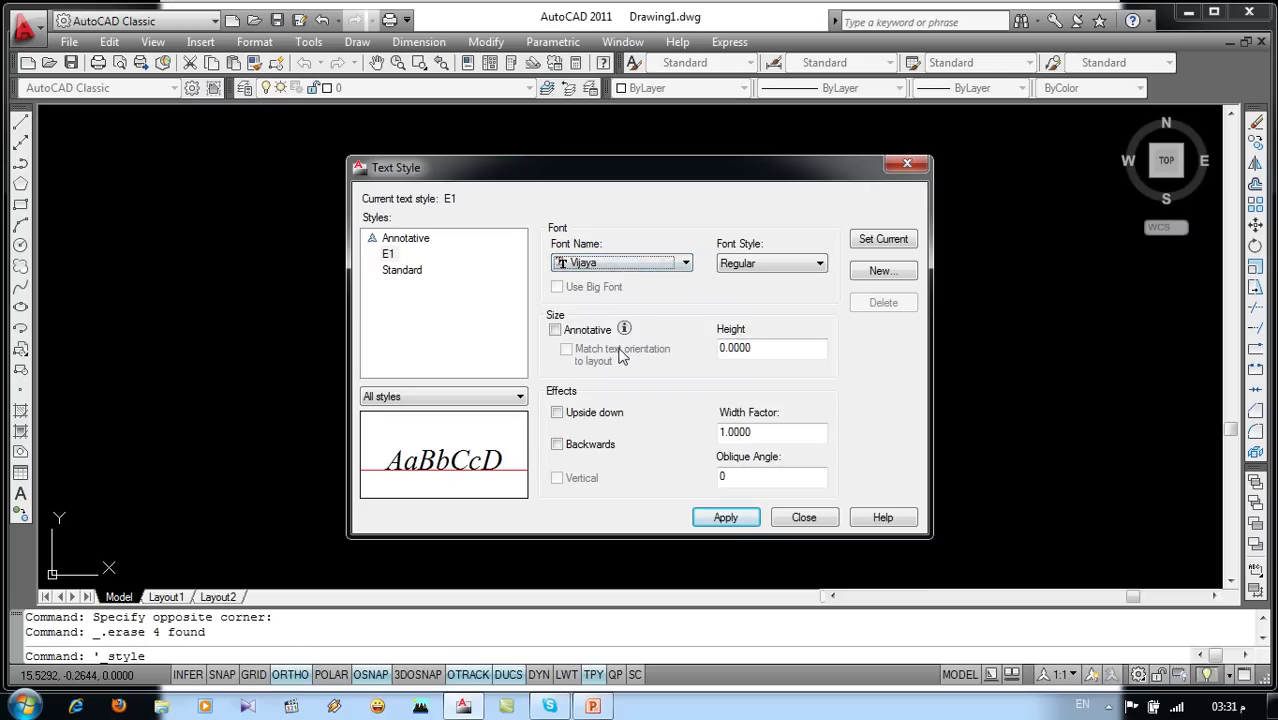
{"action": "left_click", "coordinate": [726, 519]}
{"action": "left_click", "coordinate": [805, 518]}
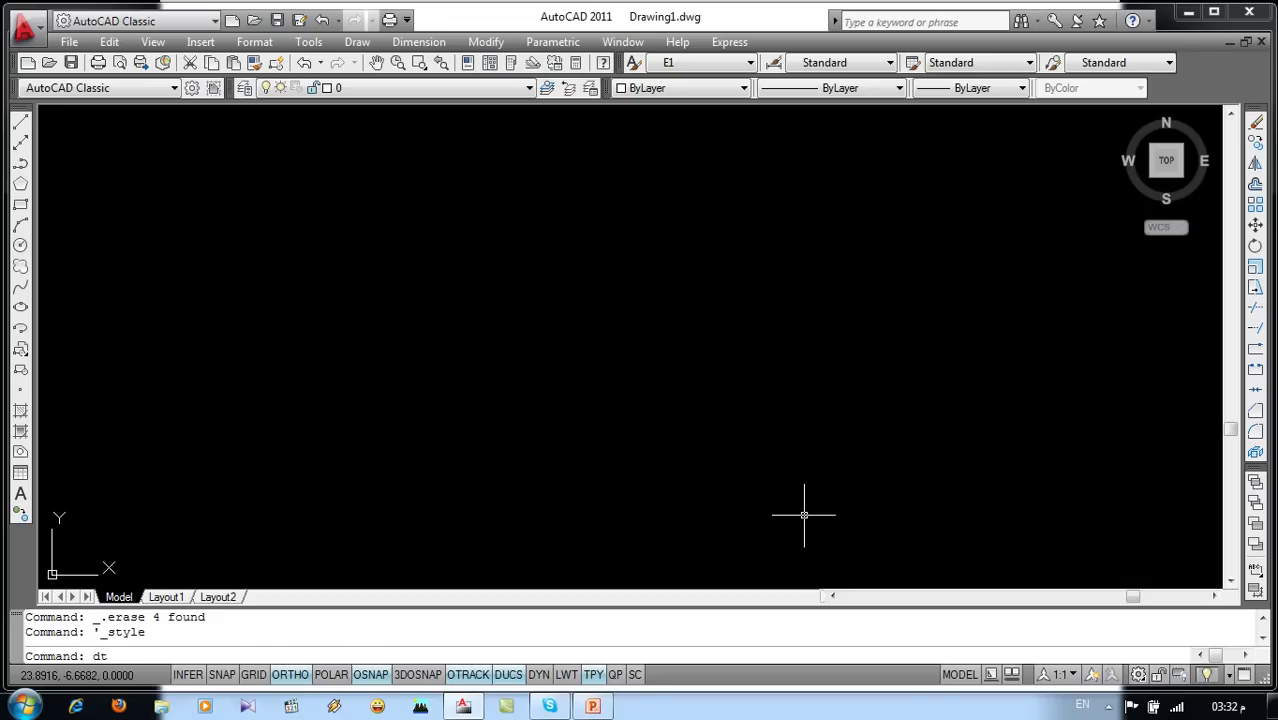
Step: Place 0.5-high, 0-rotation text: a person's full name, with 1235678 on the line below
{"action": "key", "text": "Return"}
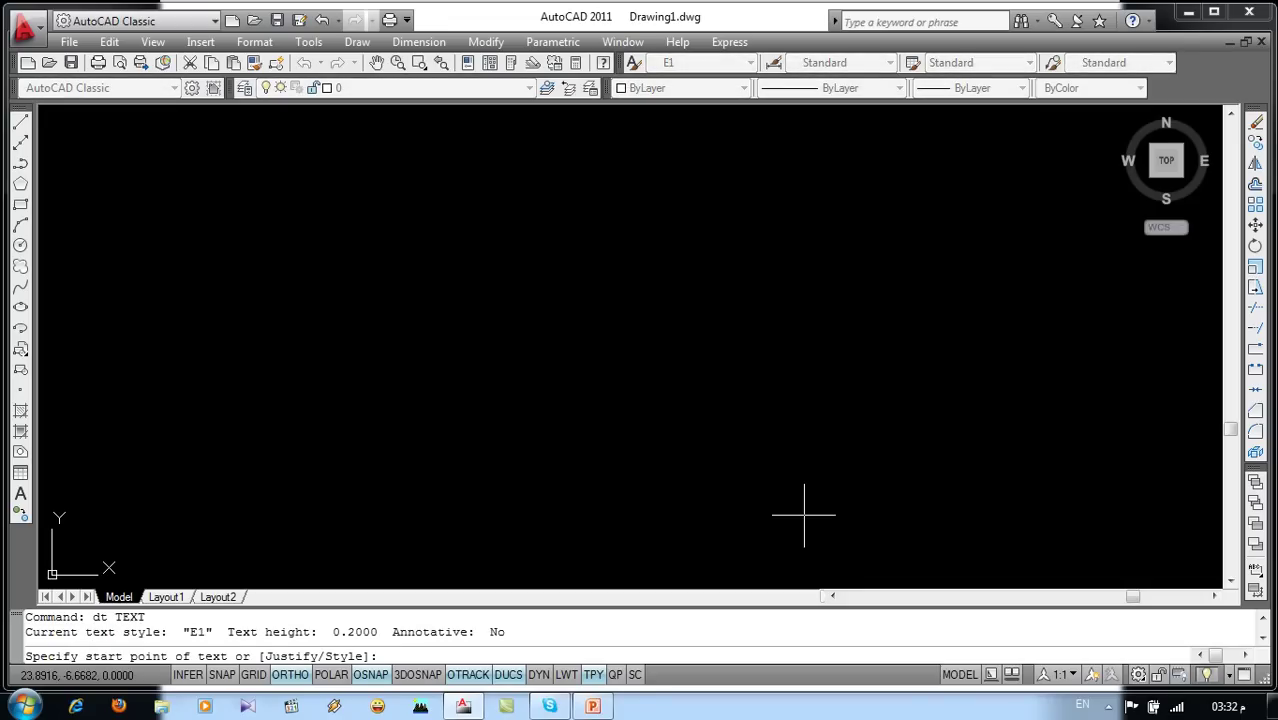
{"action": "left_click", "coordinate": [494, 267]}
{"action": "type", "text": ".5"}
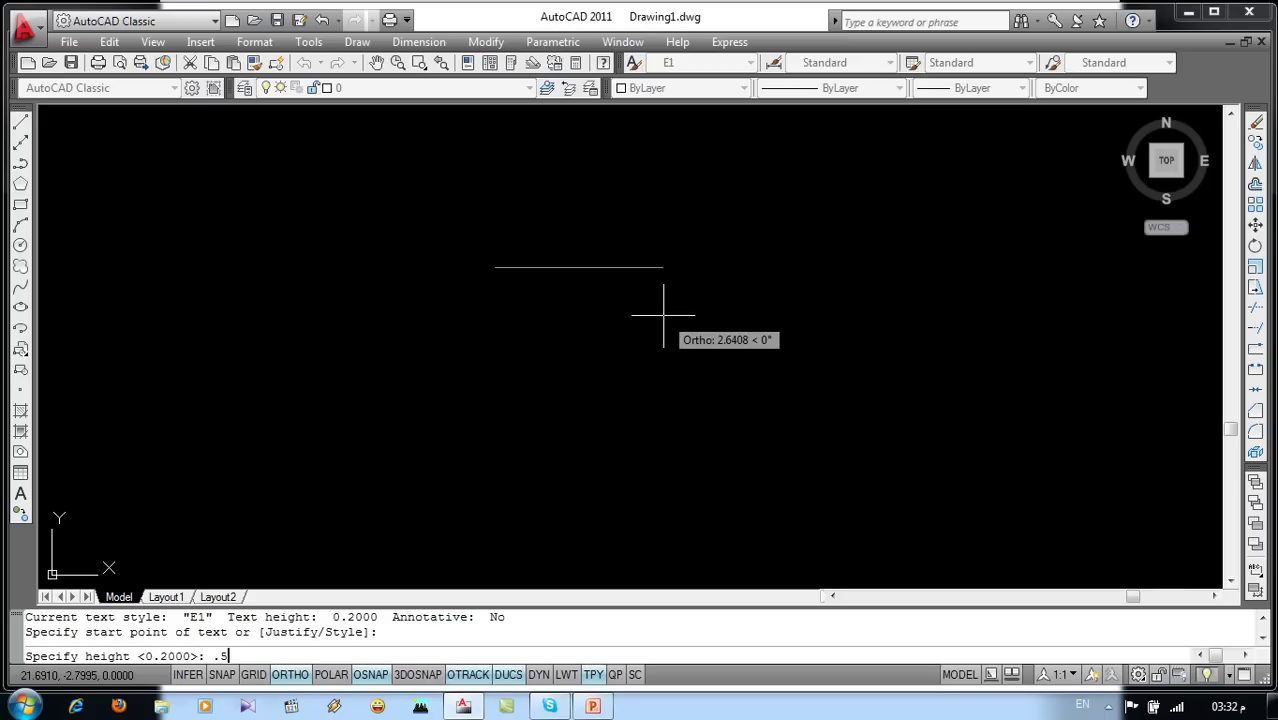
{"action": "key", "text": "Return"}
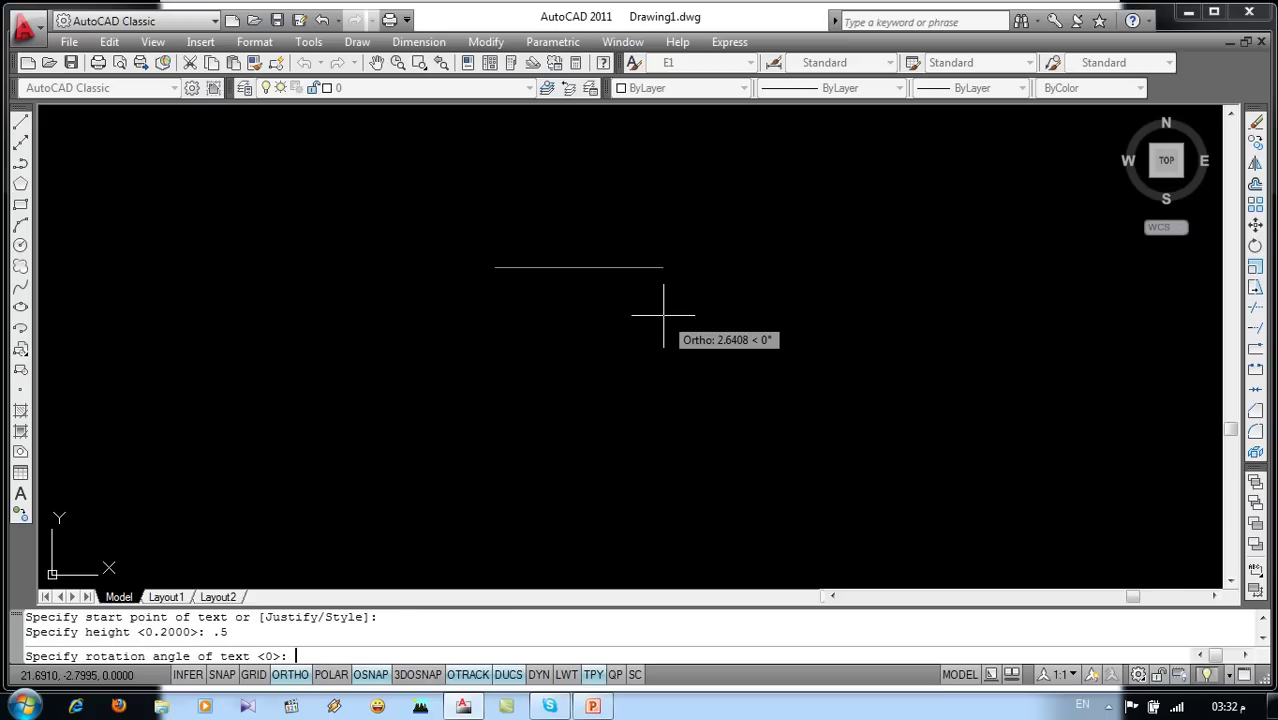
{"action": "type", "text": "0"}
{"action": "key", "text": "Return"}
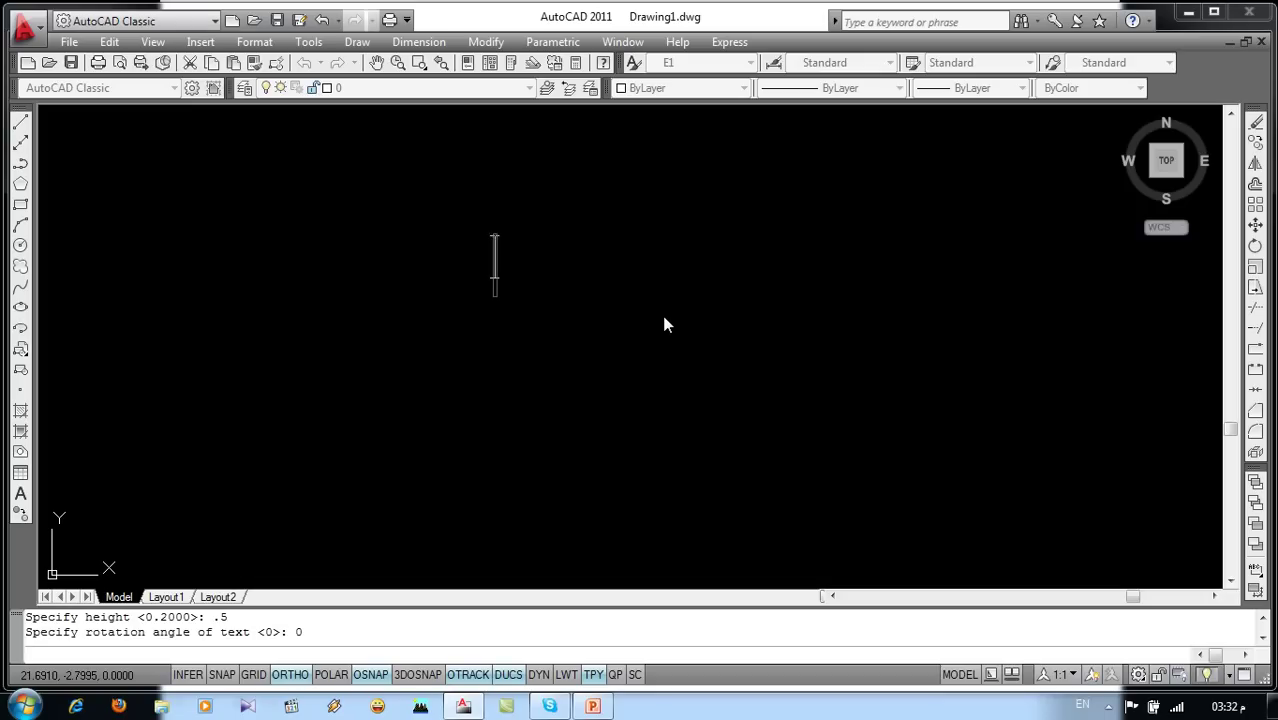
{"action": "type", "text": "Ayman"}
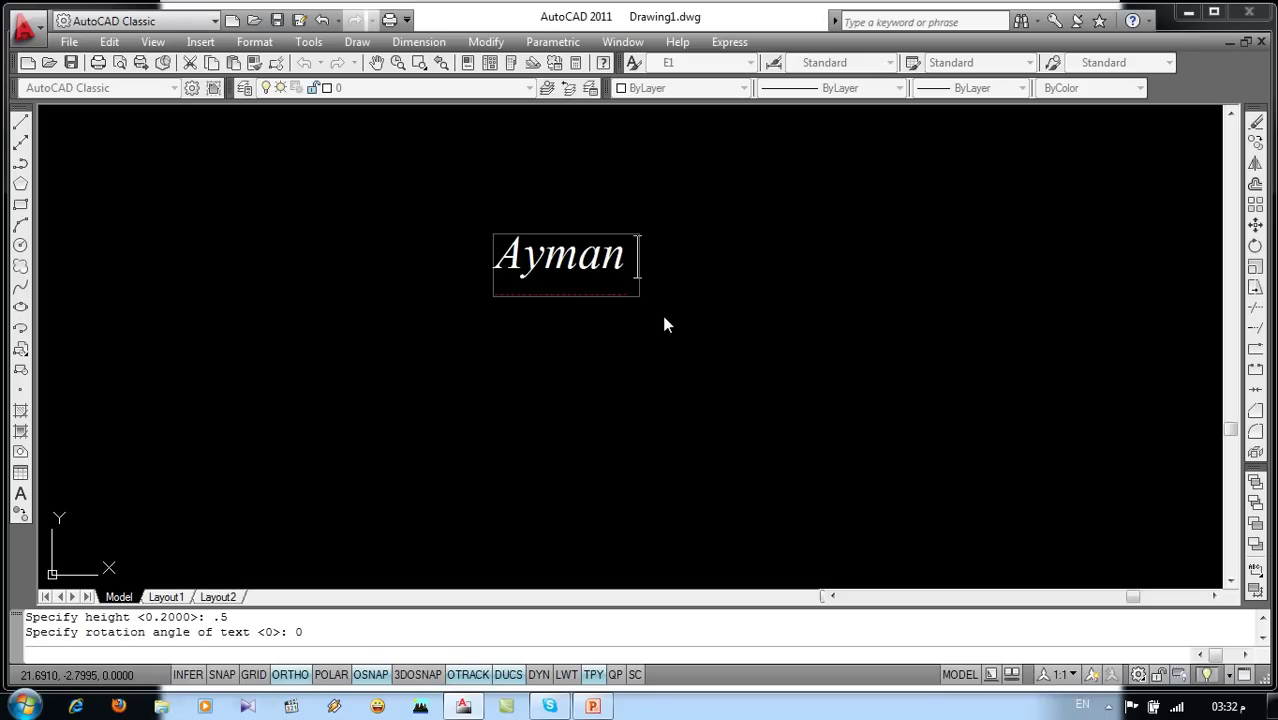
{"action": "type", "text": " Elzohairy"}
{"action": "key", "text": "Return"}
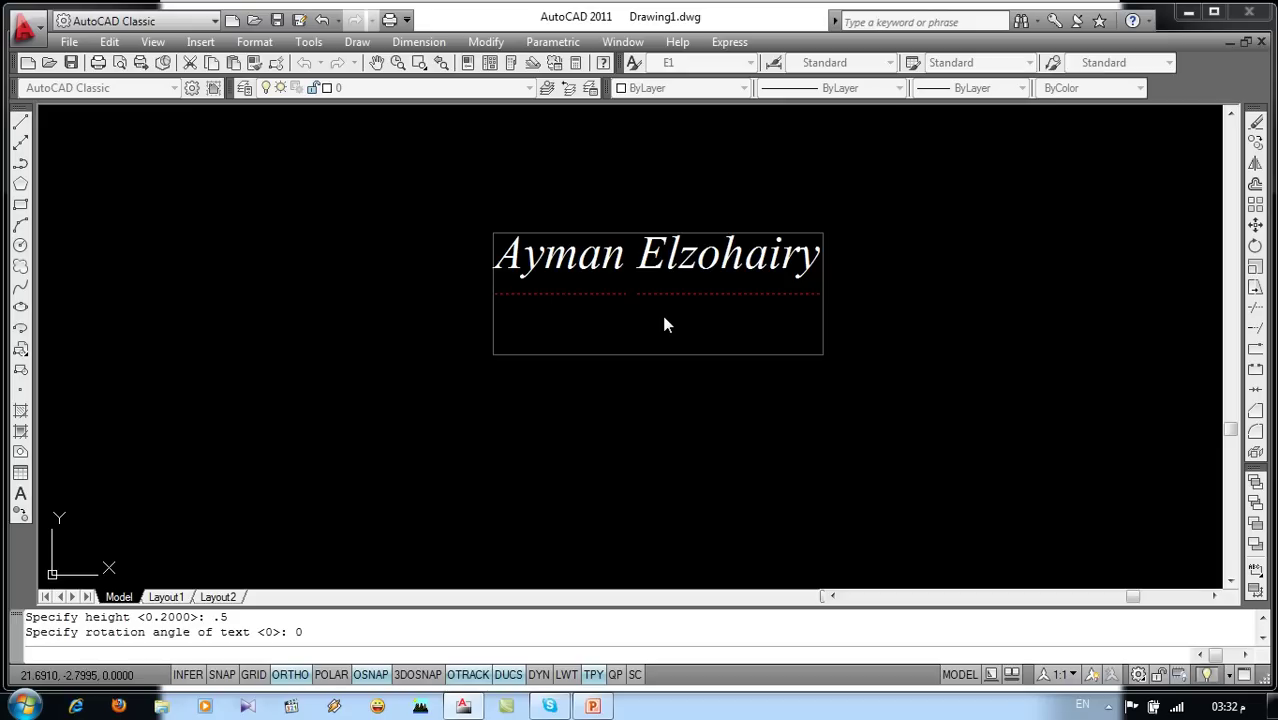
{"action": "type", "text": "1235678"}
{"action": "key", "text": "Return"}
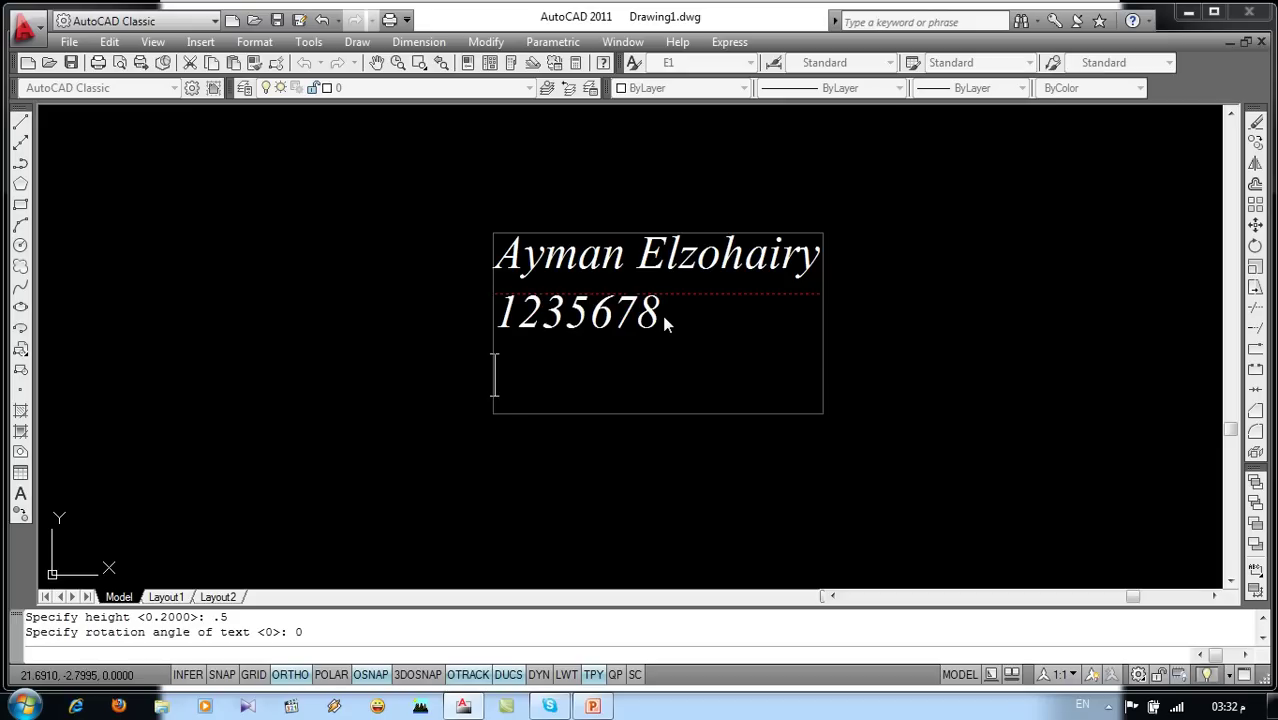
{"action": "key", "text": "Return"}
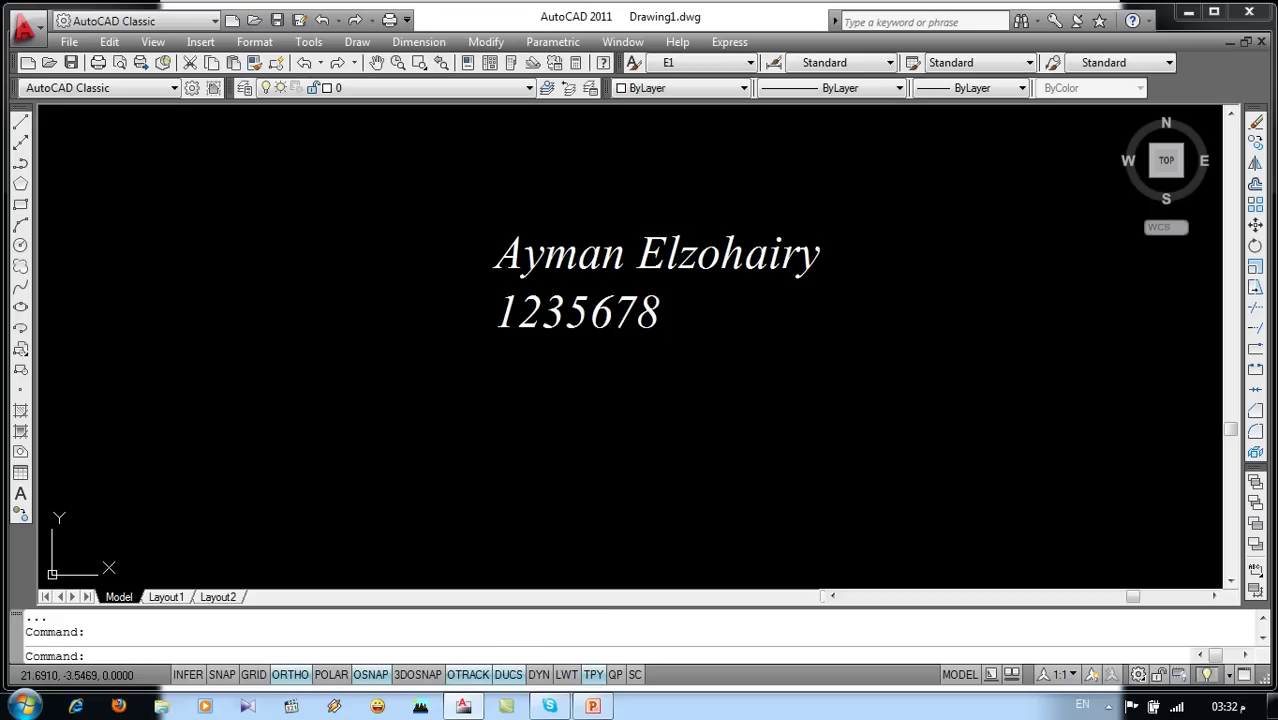
{"action": "mouse_move", "coordinate": [572, 321]}
{"action": "middle_mouse_down"}
{"action": "mouse_move", "coordinate": [305, 343]}
{"action": "mouse_move", "coordinate": [297, 302]}
{"action": "middle_mouse_up"}
{"action": "type", "text": "dt"}
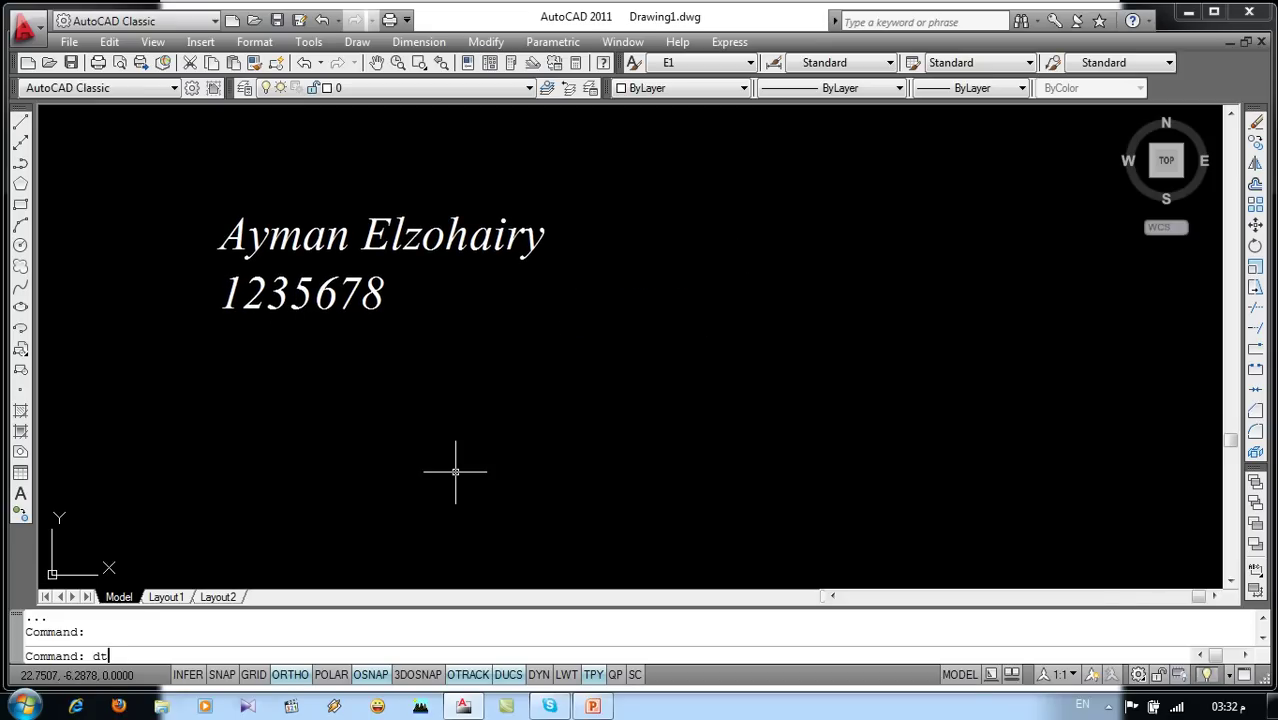
Step: Add a 0.25-high line with another person's name below 1235678
{"action": "key", "text": "Return"}
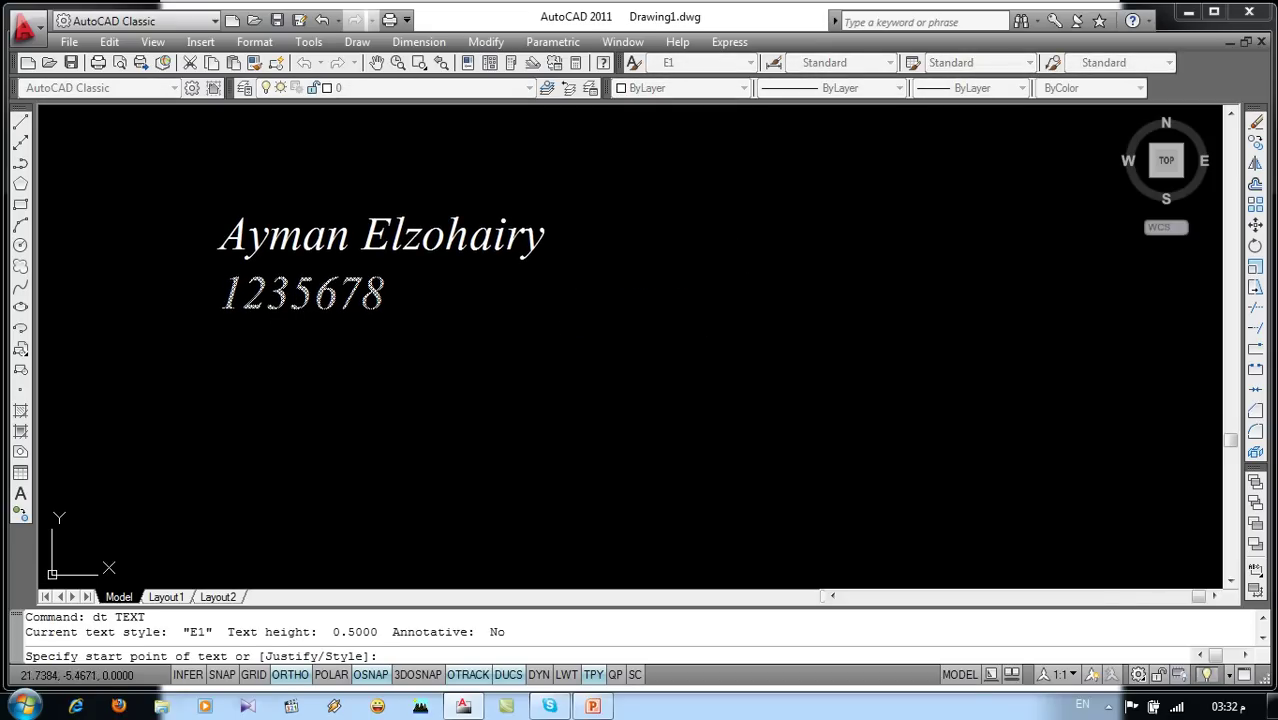
{"action": "left_click", "coordinate": [264, 405]}
{"action": "type", "text": ".25"}
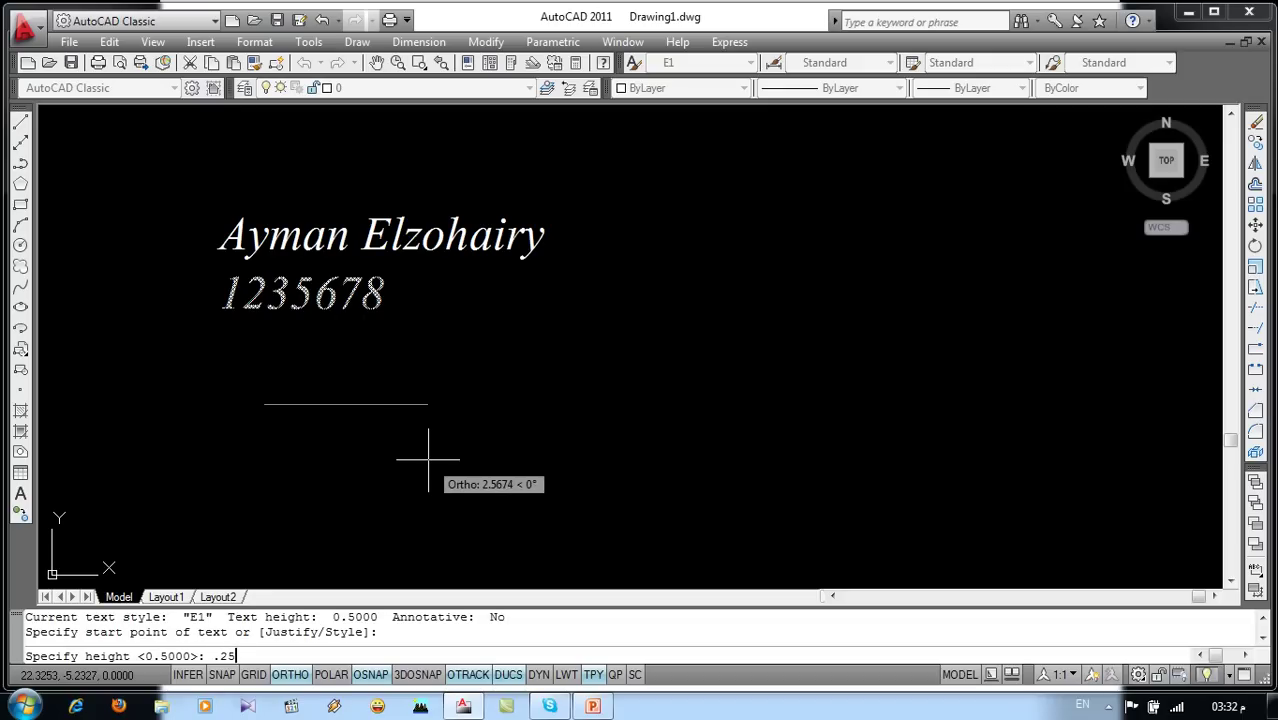
{"action": "key", "text": "Return"}
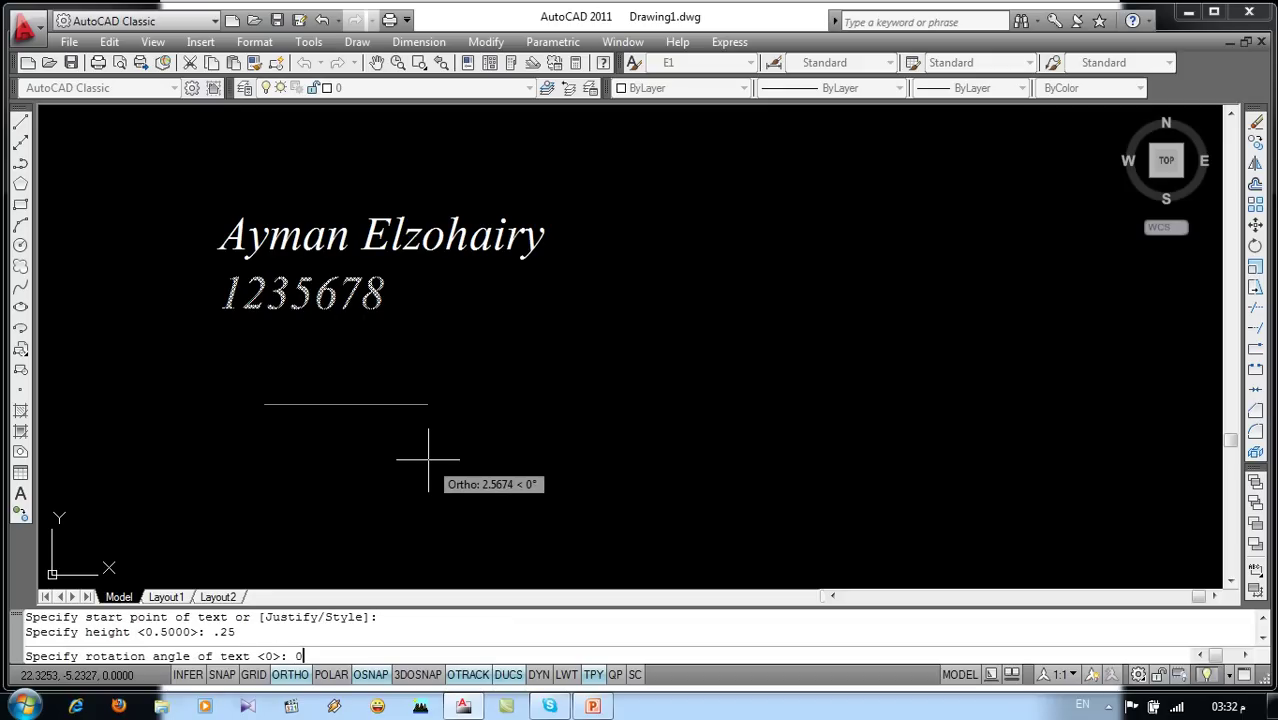
{"action": "key", "text": "Return"}
{"action": "type", "text": "A"}
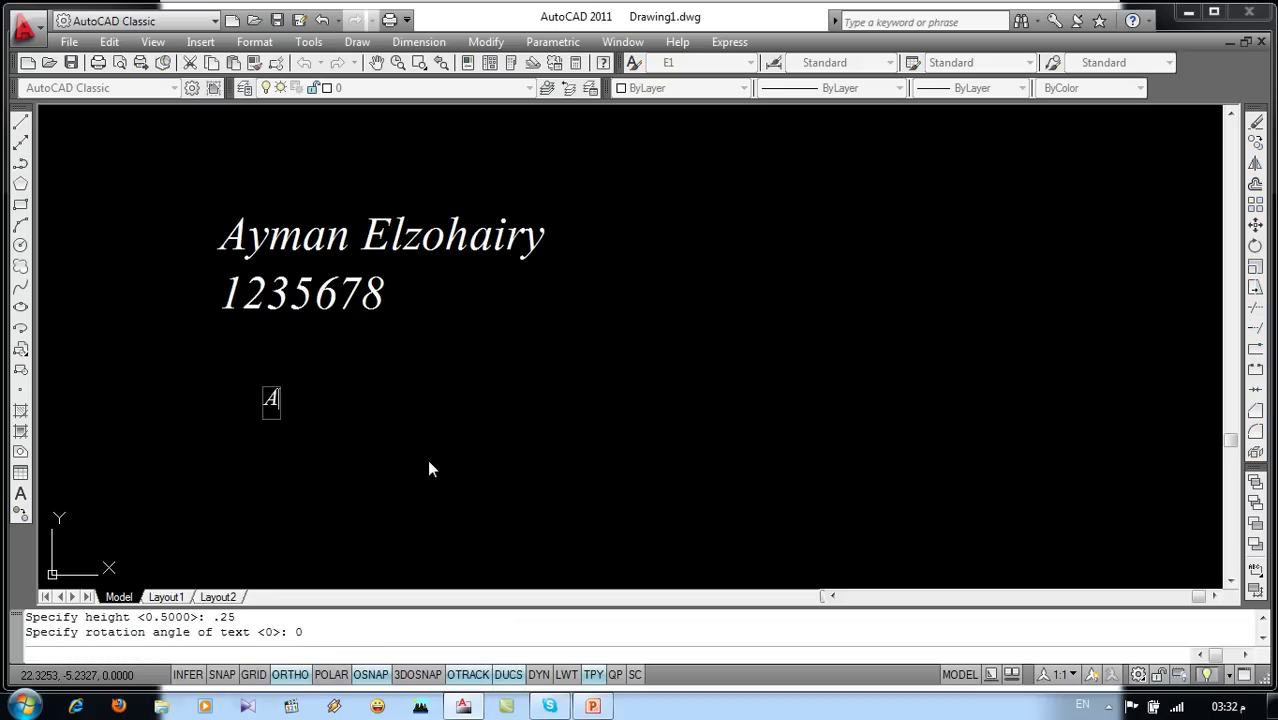
{"action": "type", "text": "yman Abdelsalam"}
{"action": "key", "text": "Return"}
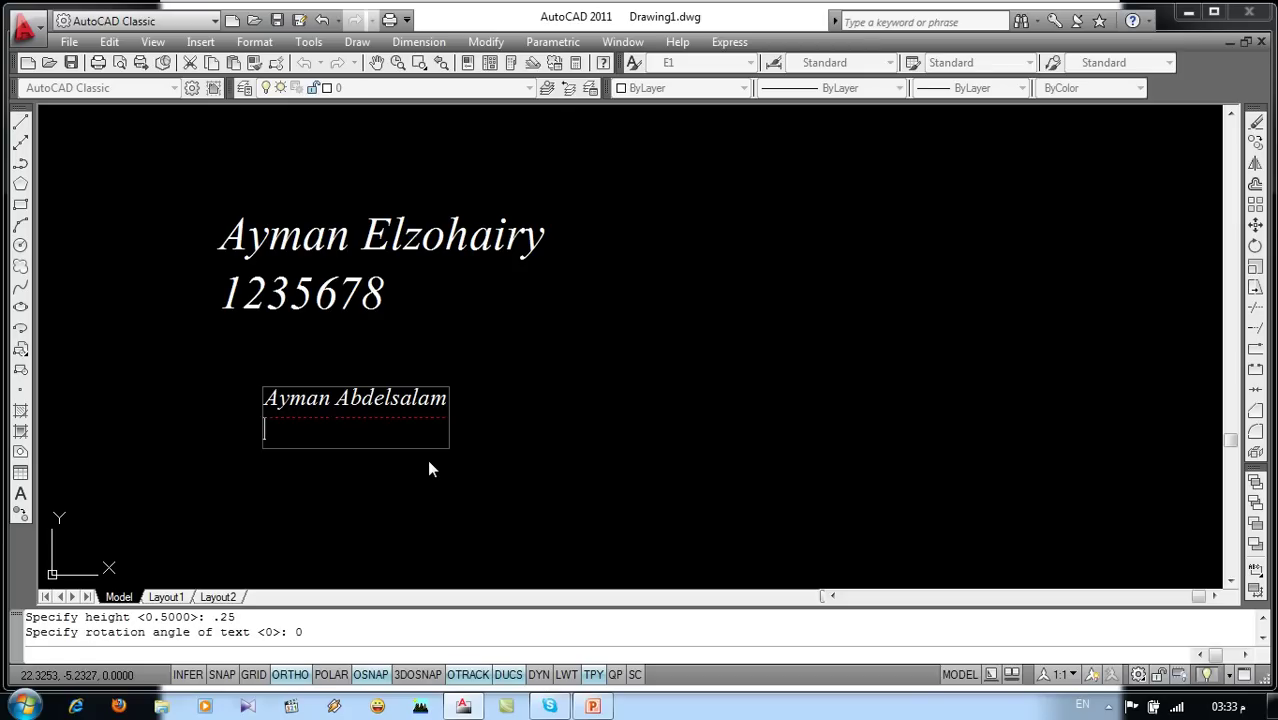
{"action": "key", "text": "Return"}
{"action": "middle_click_drag", "start_coordinate": [455, 426], "coordinate": [527, 456]}
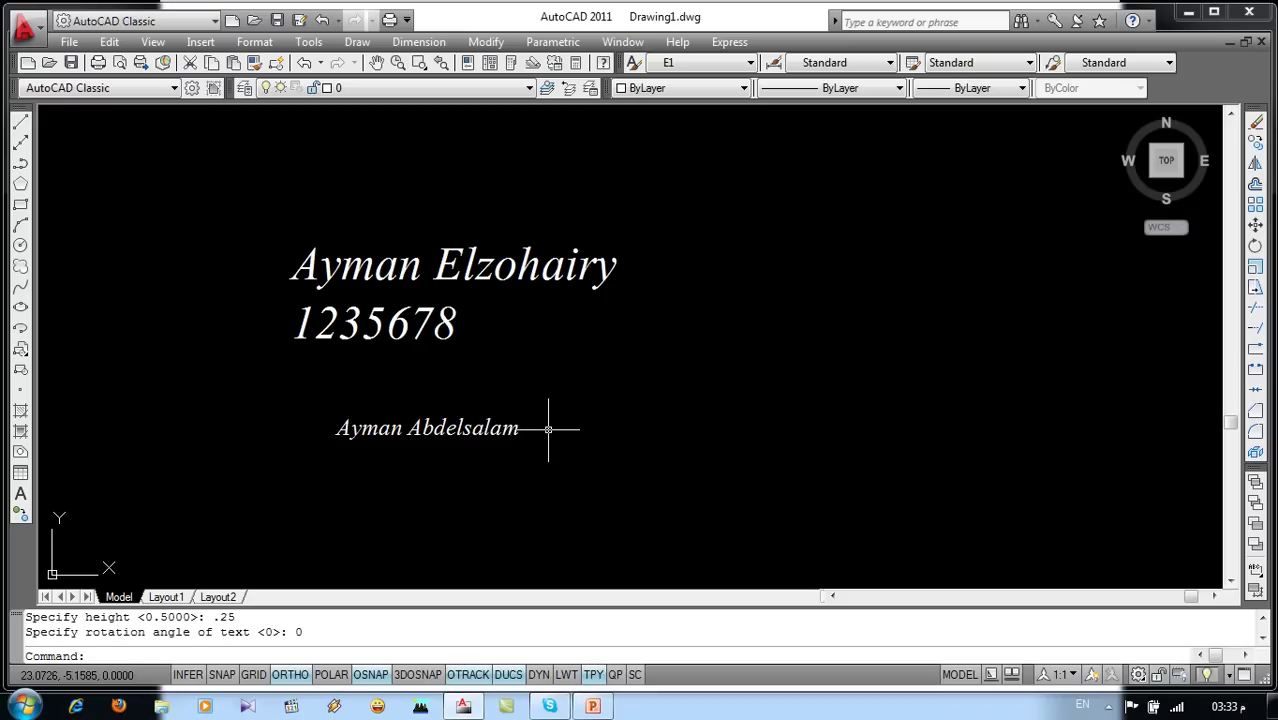
{"action": "middle_click_drag", "start_coordinate": [539, 398], "coordinate": [494, 386]}
Step: Add a new text style E2 using the Vineta BT font, and apply it as current
{"action": "left_click", "coordinate": [243, 43]}
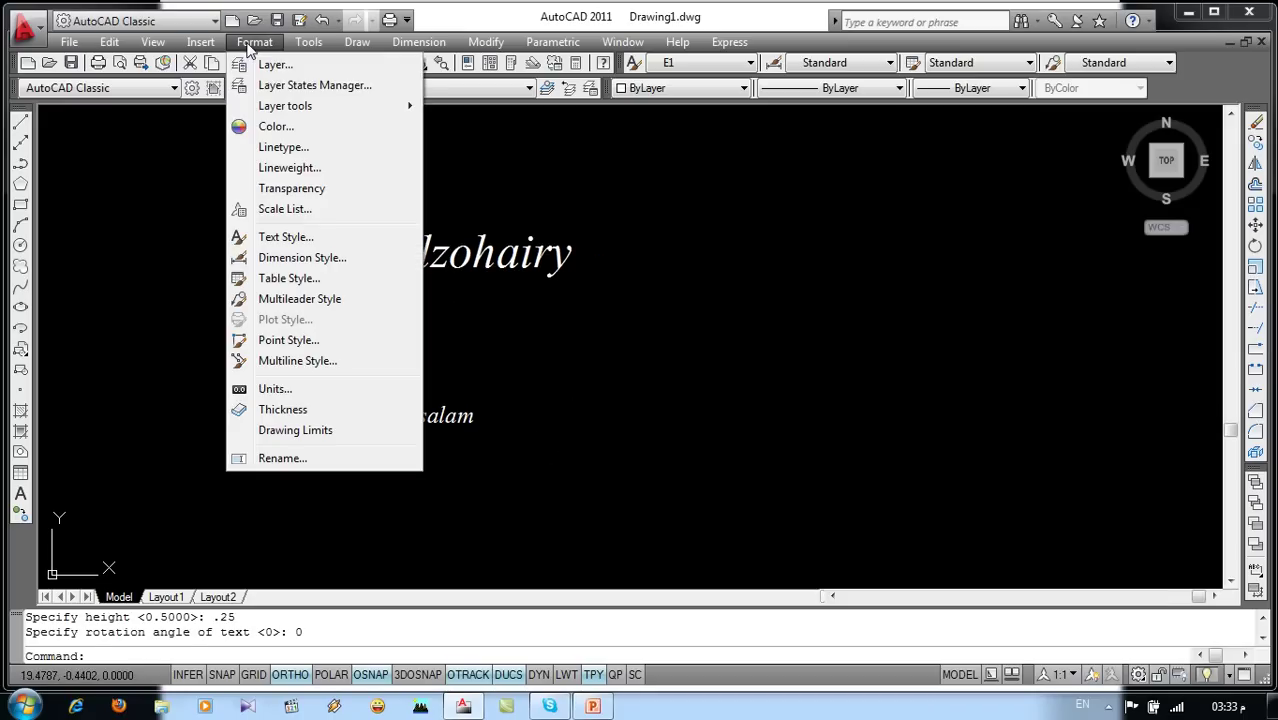
{"action": "left_click", "coordinate": [283, 238]}
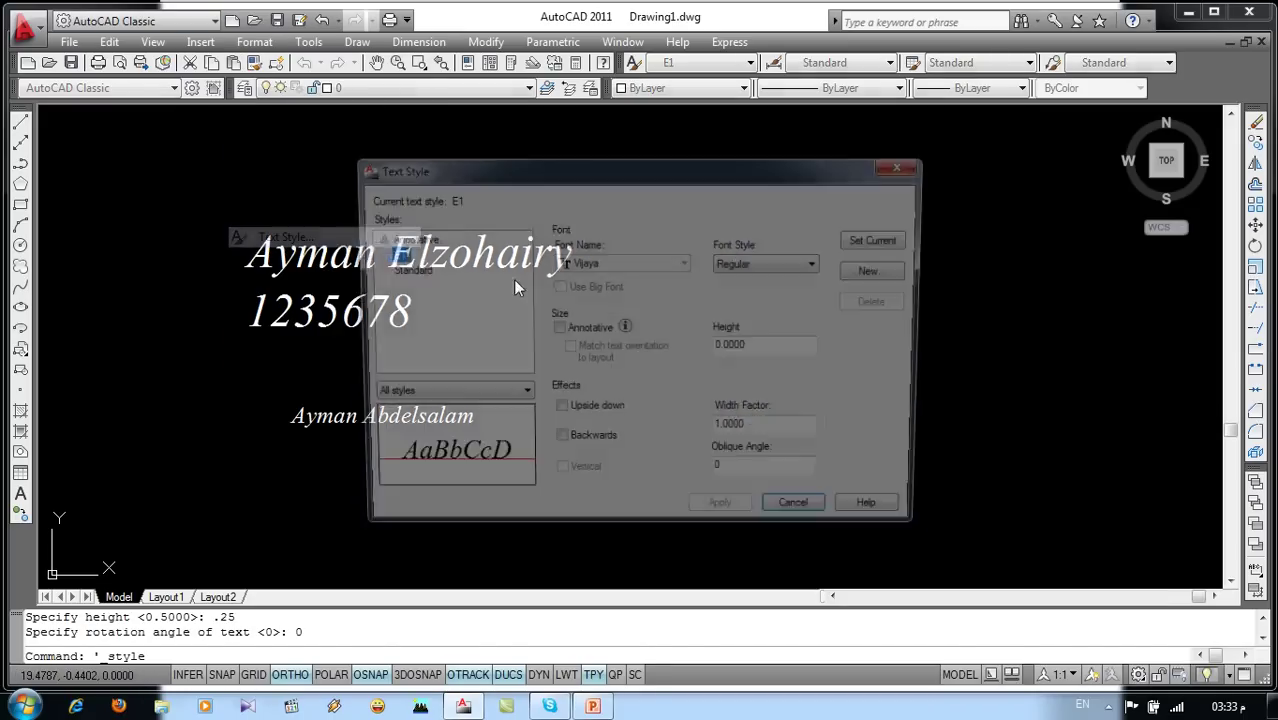
{"action": "left_click", "coordinate": [880, 272]}
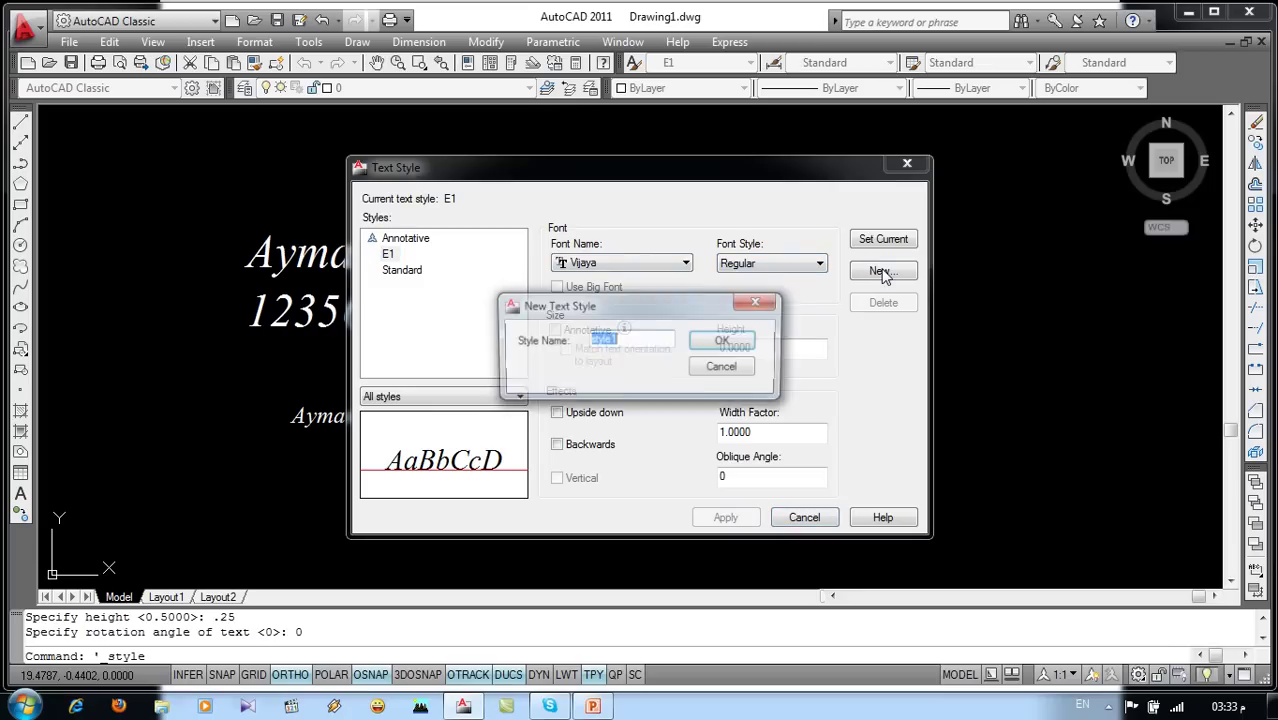
{"action": "type", "text": "E"}
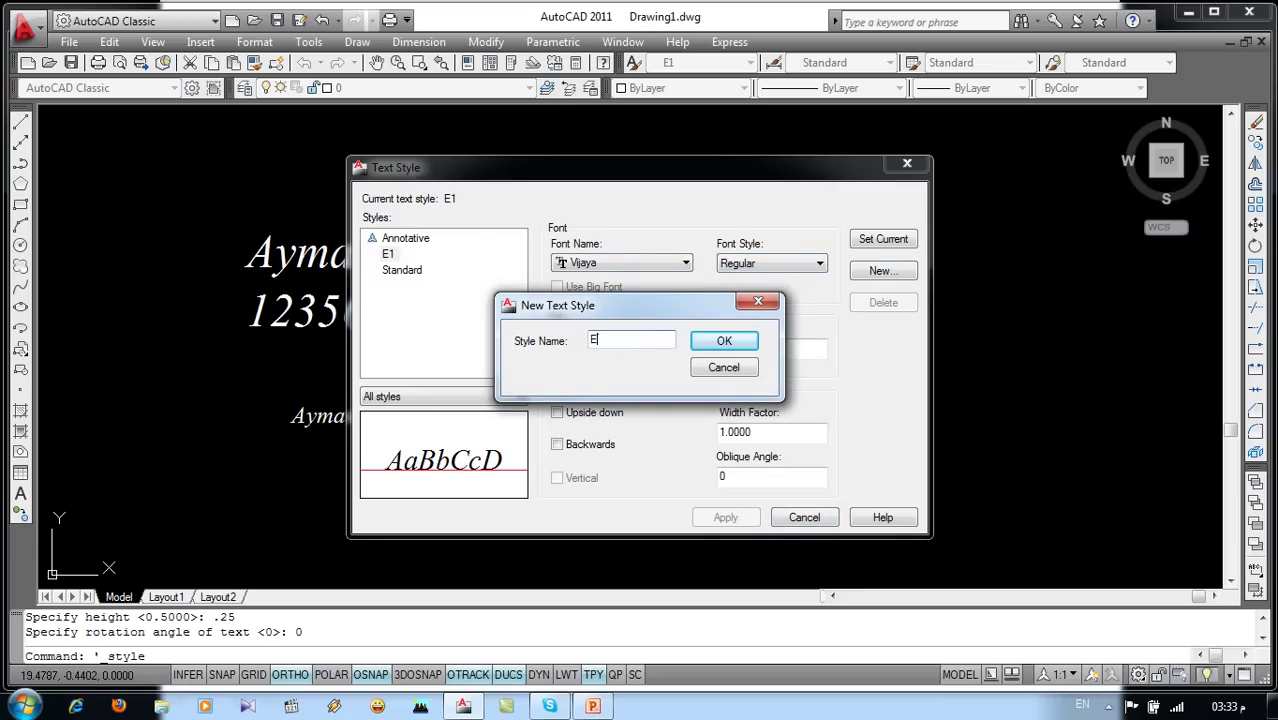
{"action": "left_click", "coordinate": [736, 341]}
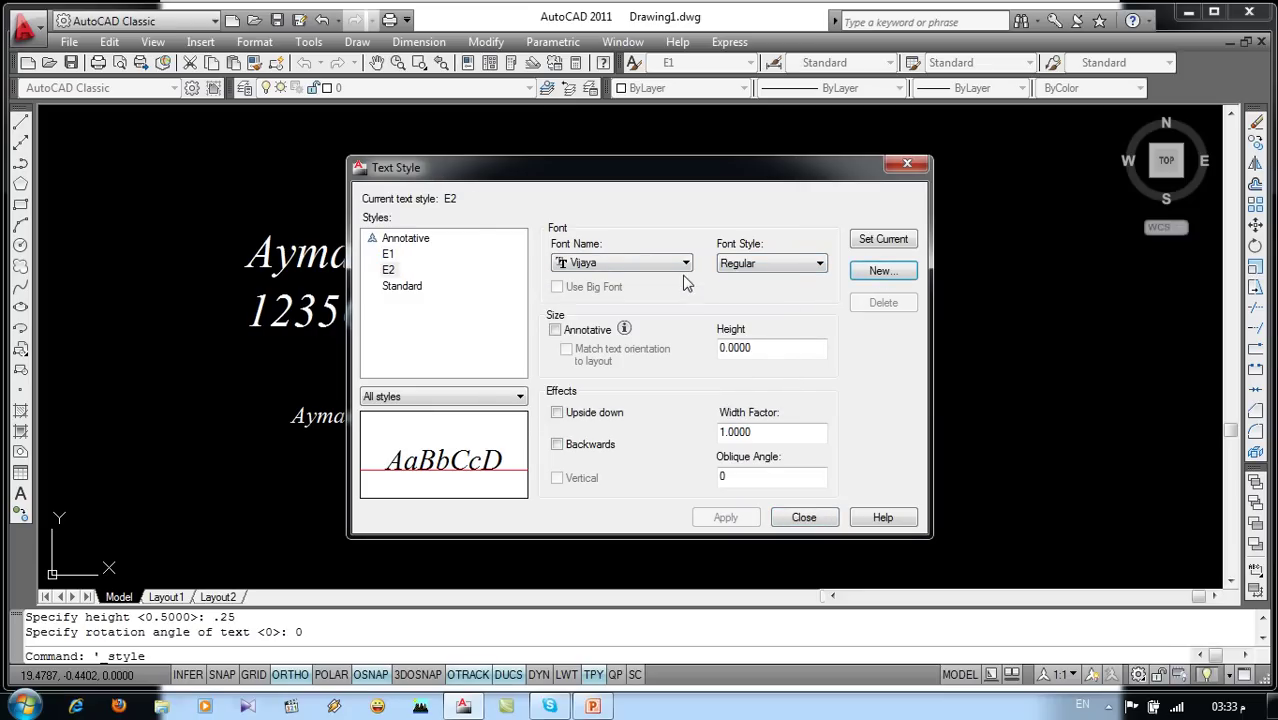
{"action": "left_click", "coordinate": [686, 266]}
{"action": "key", "text": "Down"}
{"action": "key", "text": "Down"}
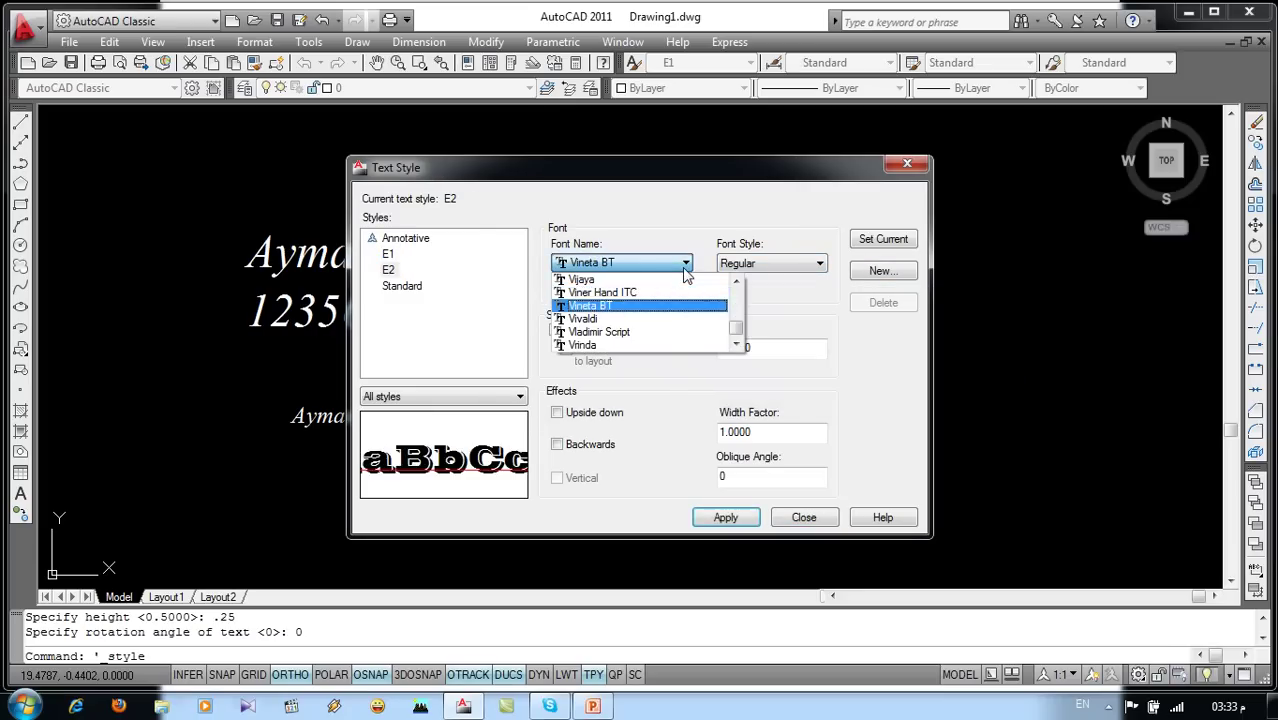
{"action": "left_click", "coordinate": [684, 268]}
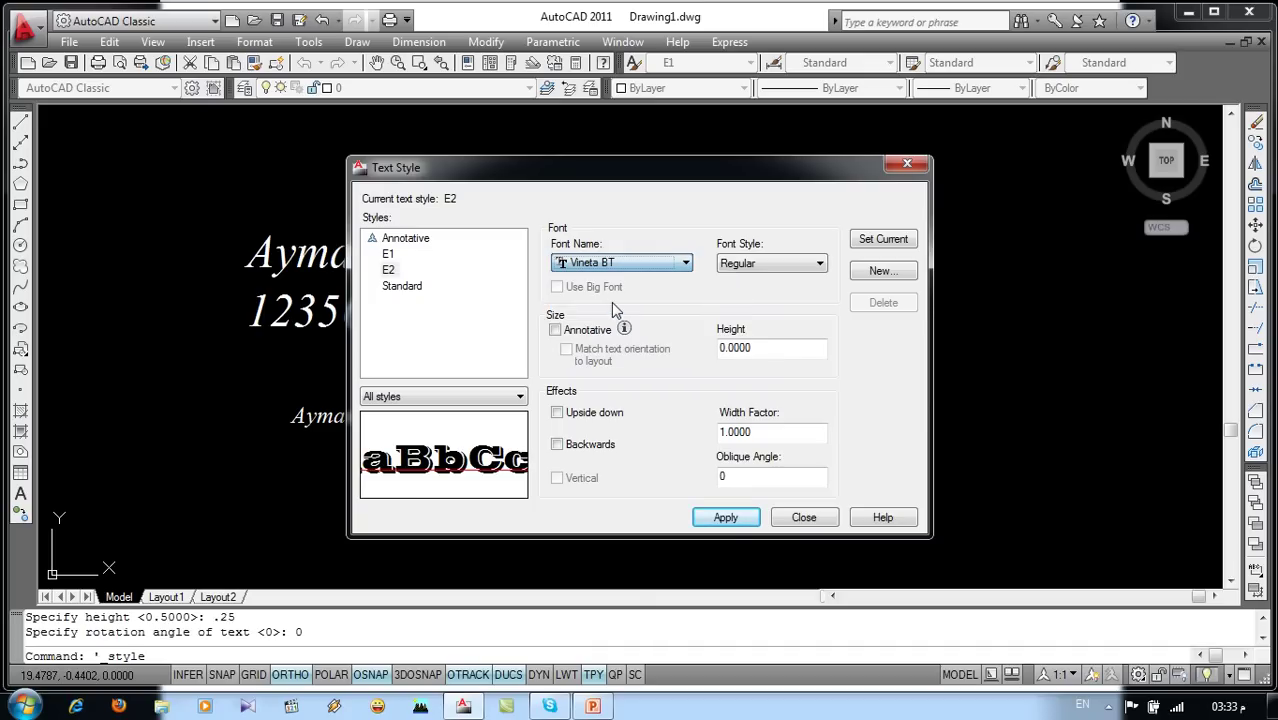
{"action": "left_click", "coordinate": [725, 518]}
{"action": "left_click", "coordinate": [804, 517]}
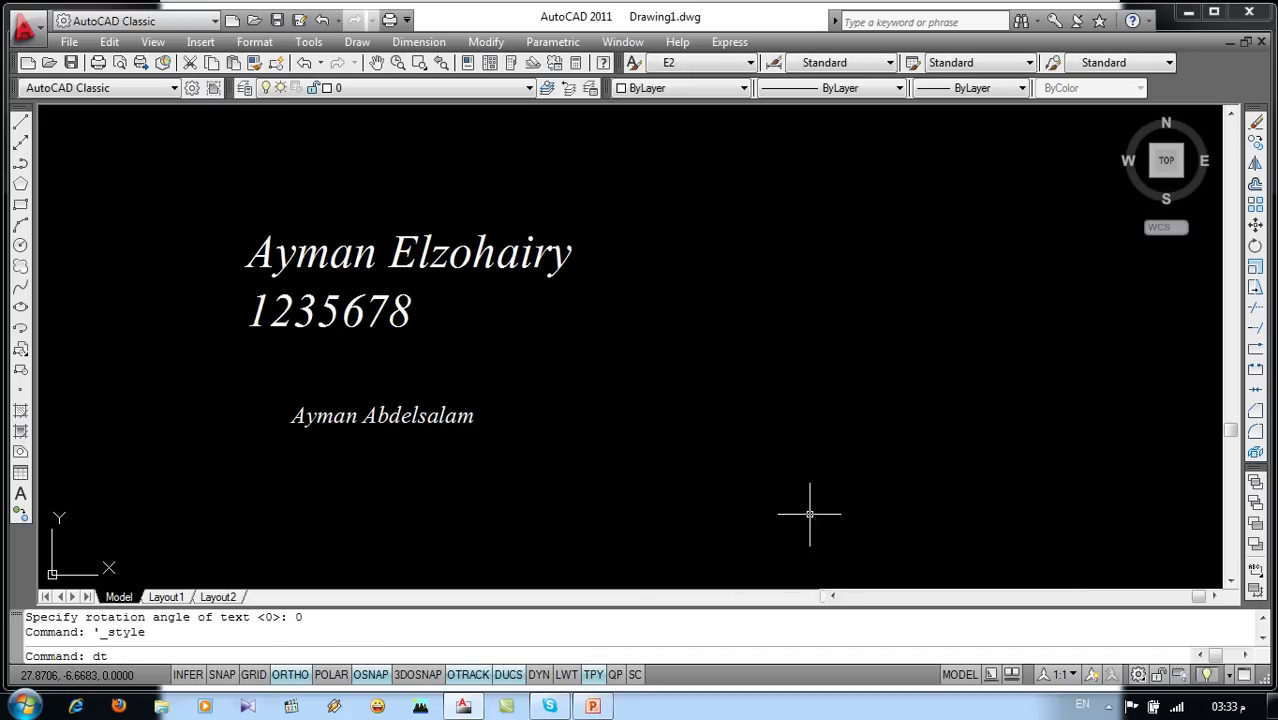
Step: Type a first name in E2 at height 0.5, rotation 0, right of the existing text
{"action": "key", "text": "Return"}
{"action": "left_click", "coordinate": [639, 371]}
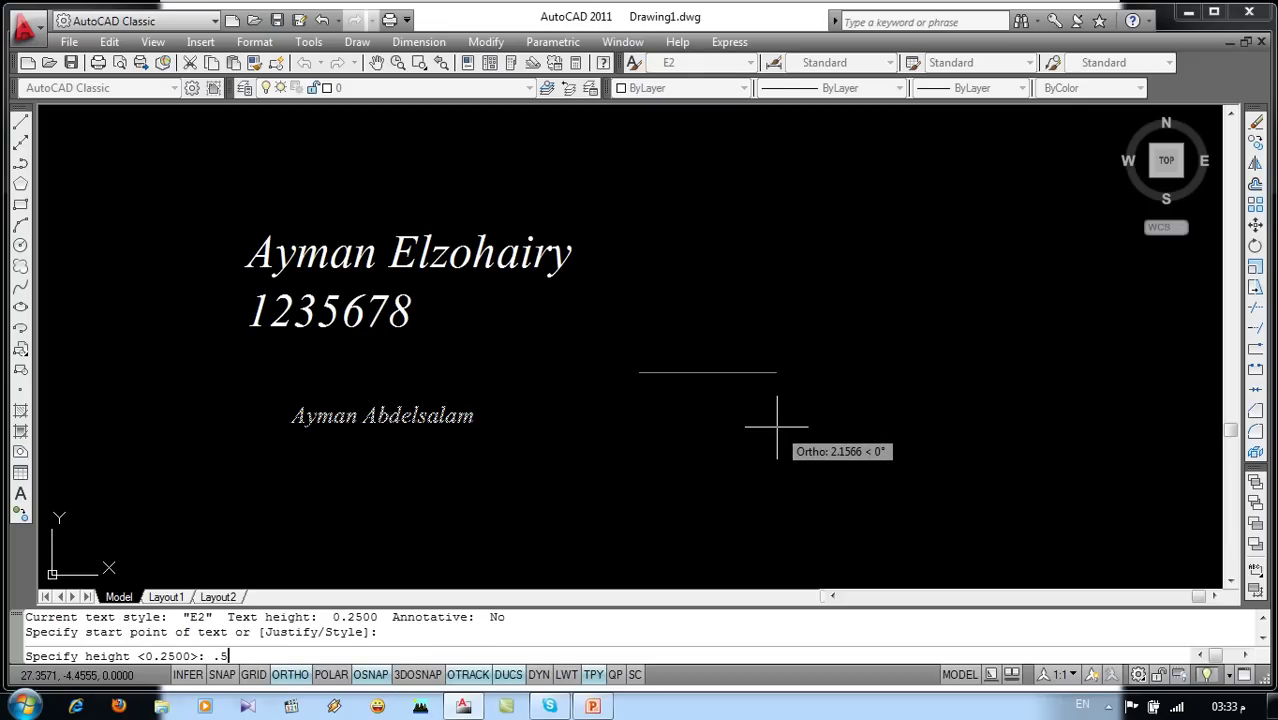
{"action": "key", "text": "Return"}
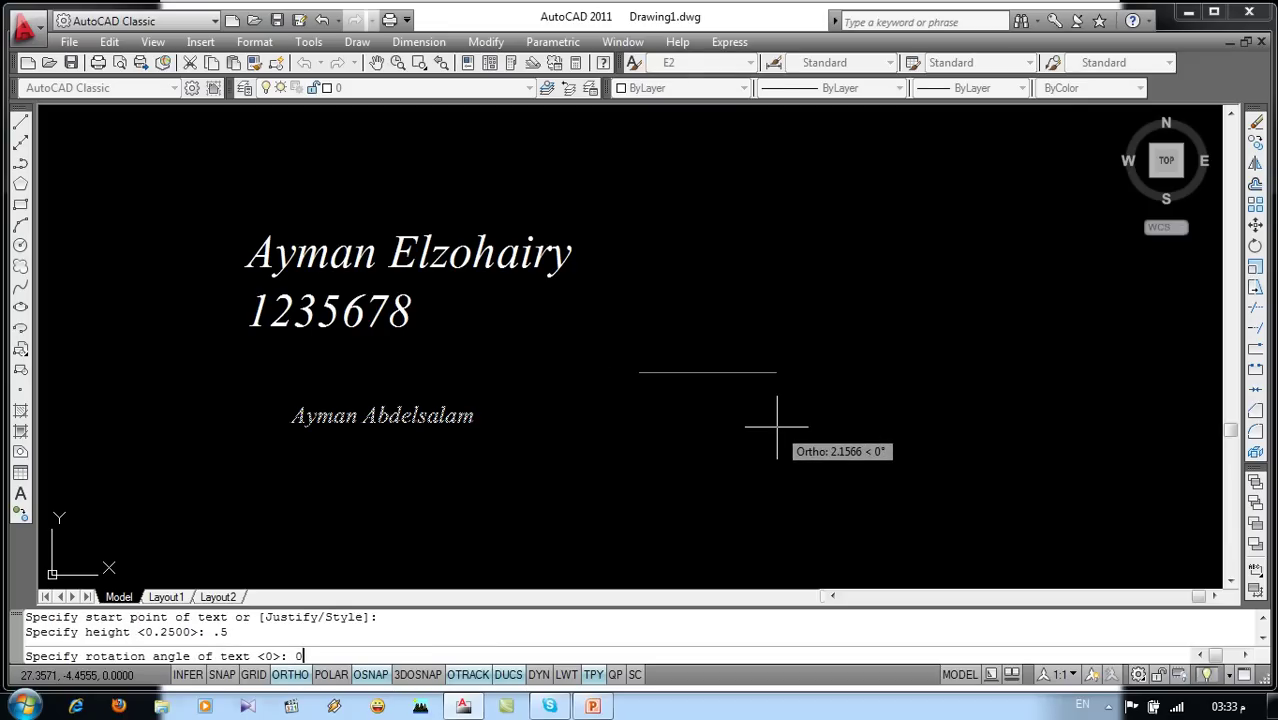
{"action": "key", "text": "Return"}
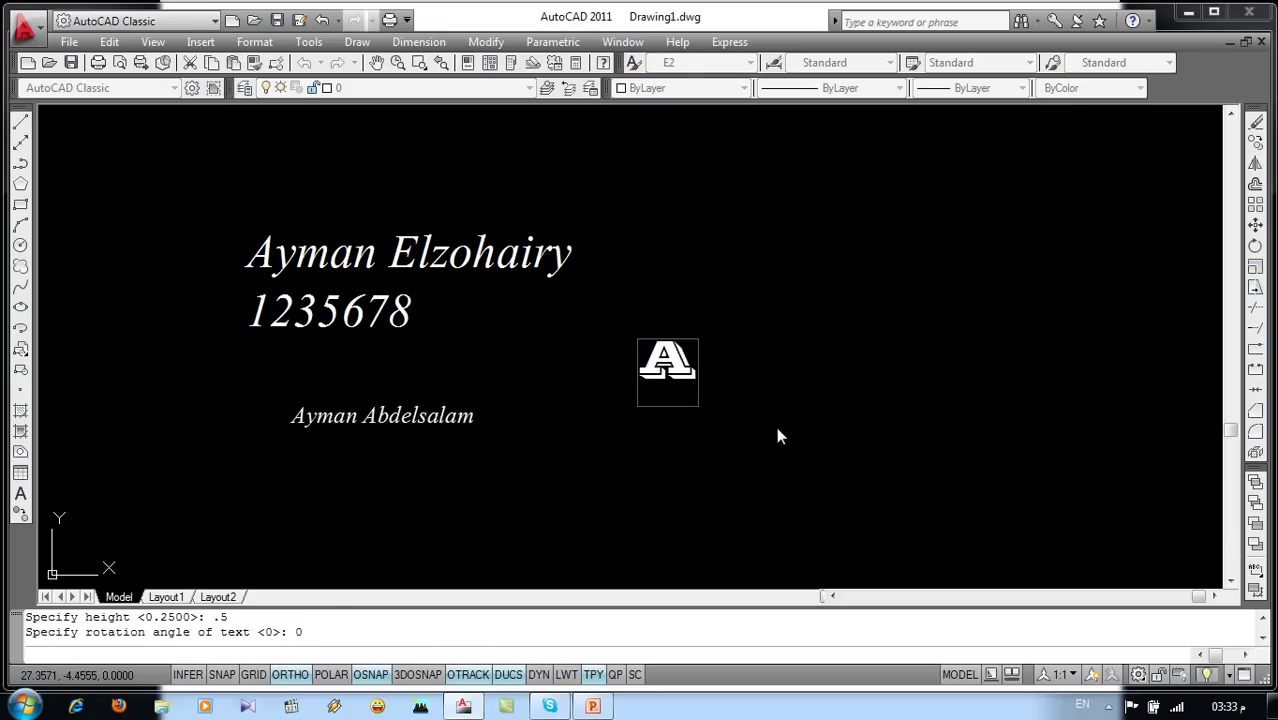
{"action": "type", "text": "yman"}
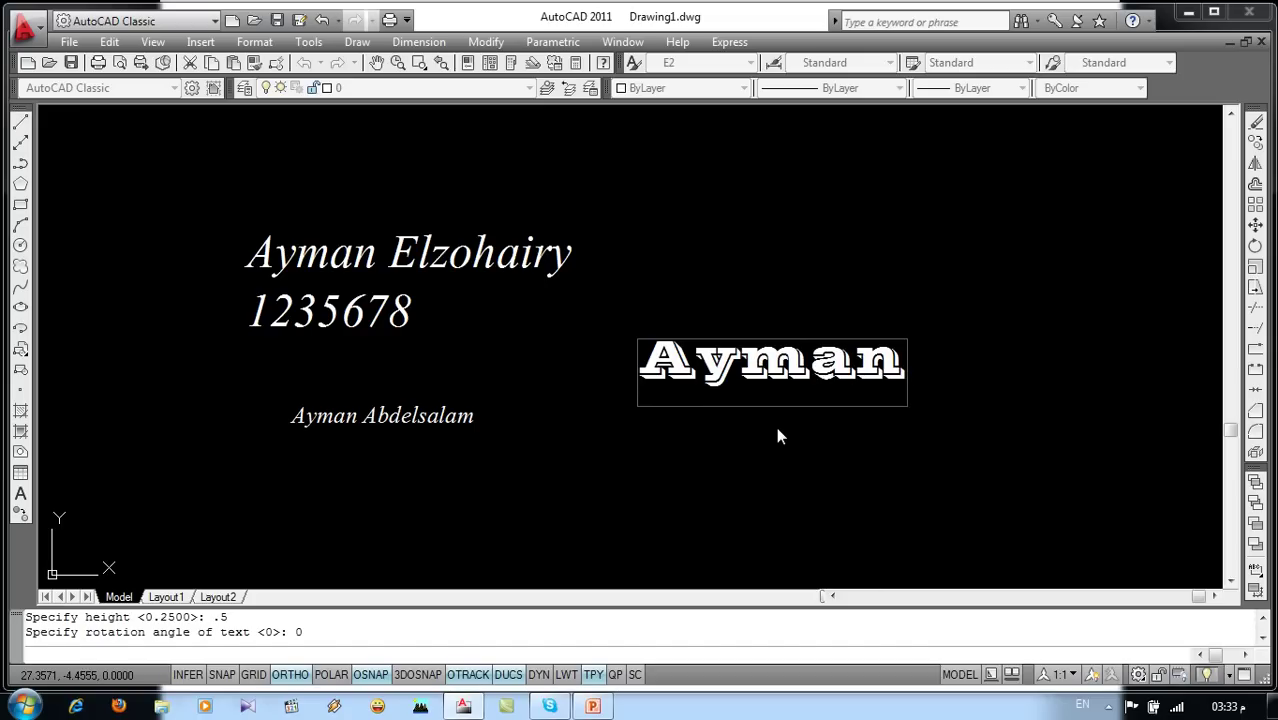
{"action": "key", "text": "Return"}
{"action": "key", "text": "Return"}
{"action": "middle_click_drag", "start_coordinate": [690, 419], "coordinate": [592, 413]}
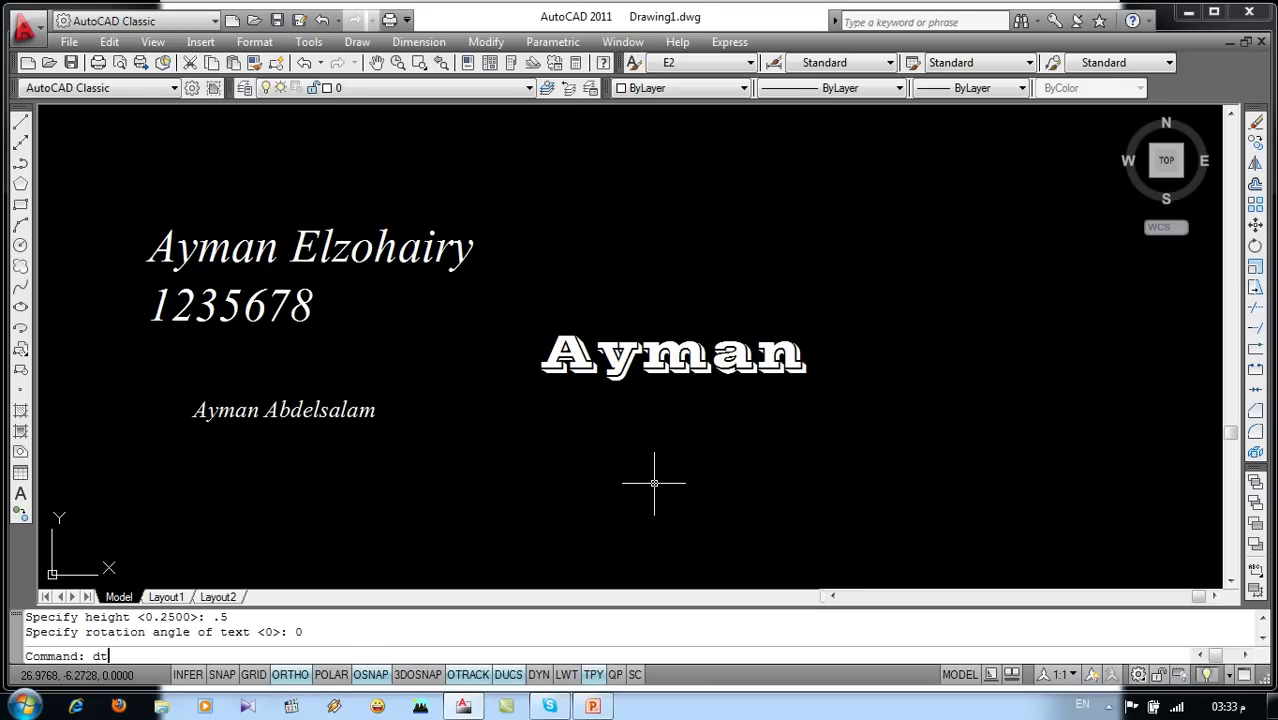
Step: Add the word ASD below it at the same 0.5 height
{"action": "key", "text": "Return"}
{"action": "left_click", "coordinate": [578, 477]}
{"action": "key", "text": "Return"}
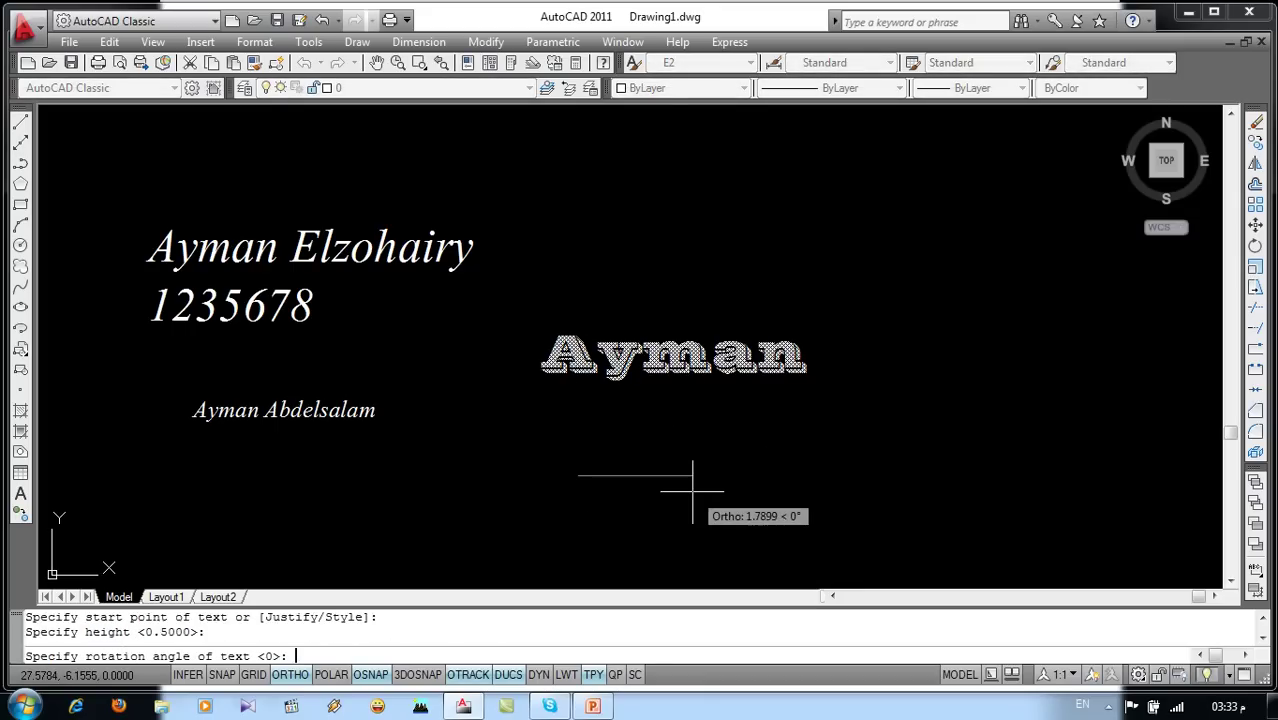
{"action": "key", "text": "Return"}
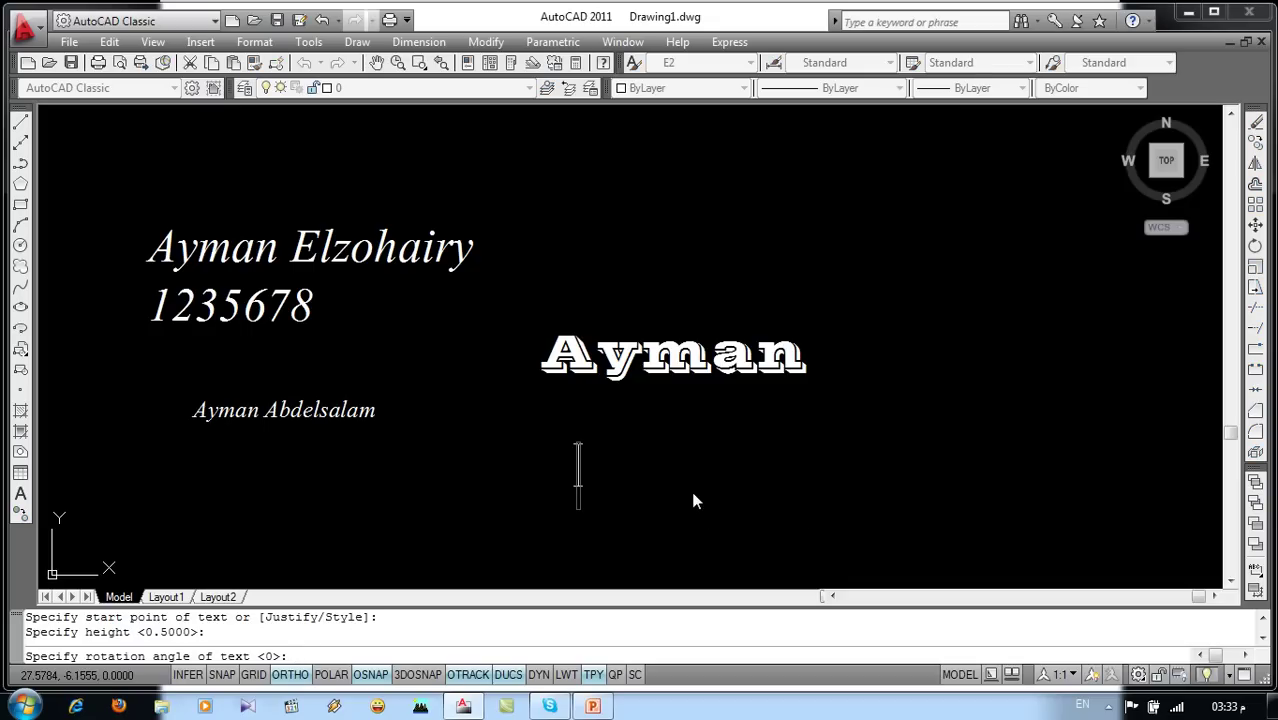
{"action": "type", "text": "A"}
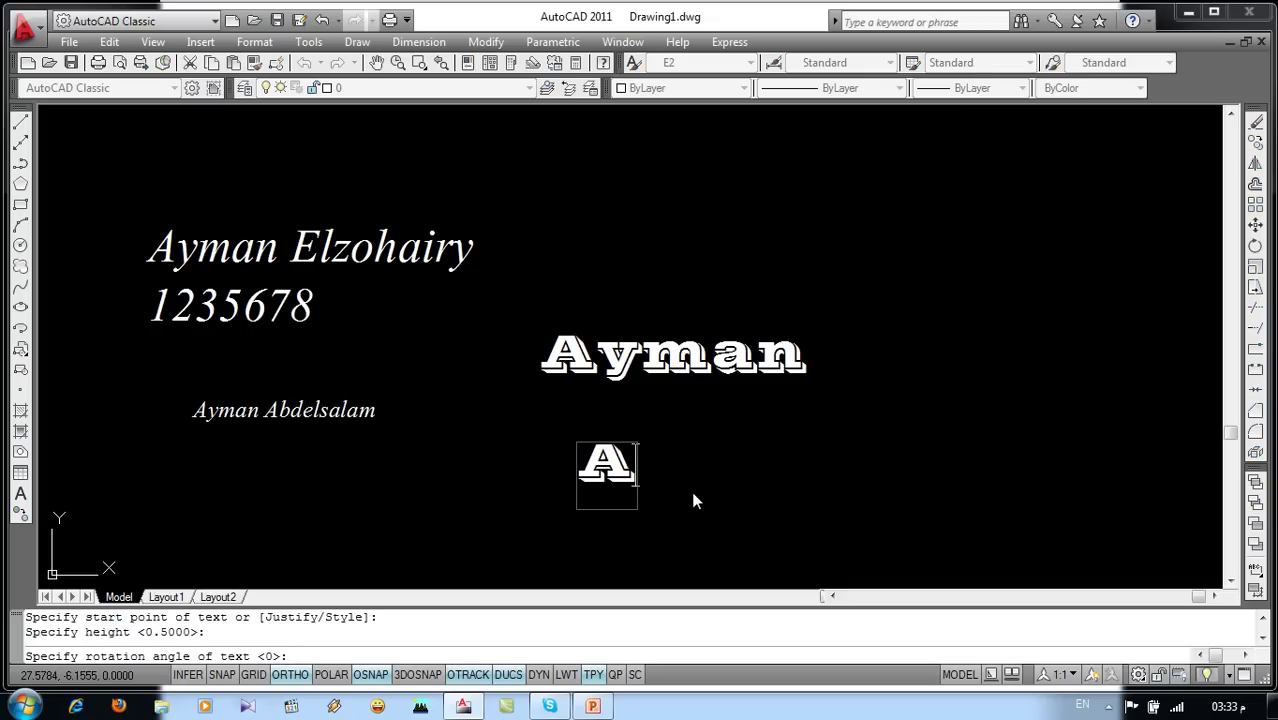
{"action": "type", "text": "SD"}
{"action": "key", "text": "Return"}
{"action": "key", "text": "Return"}
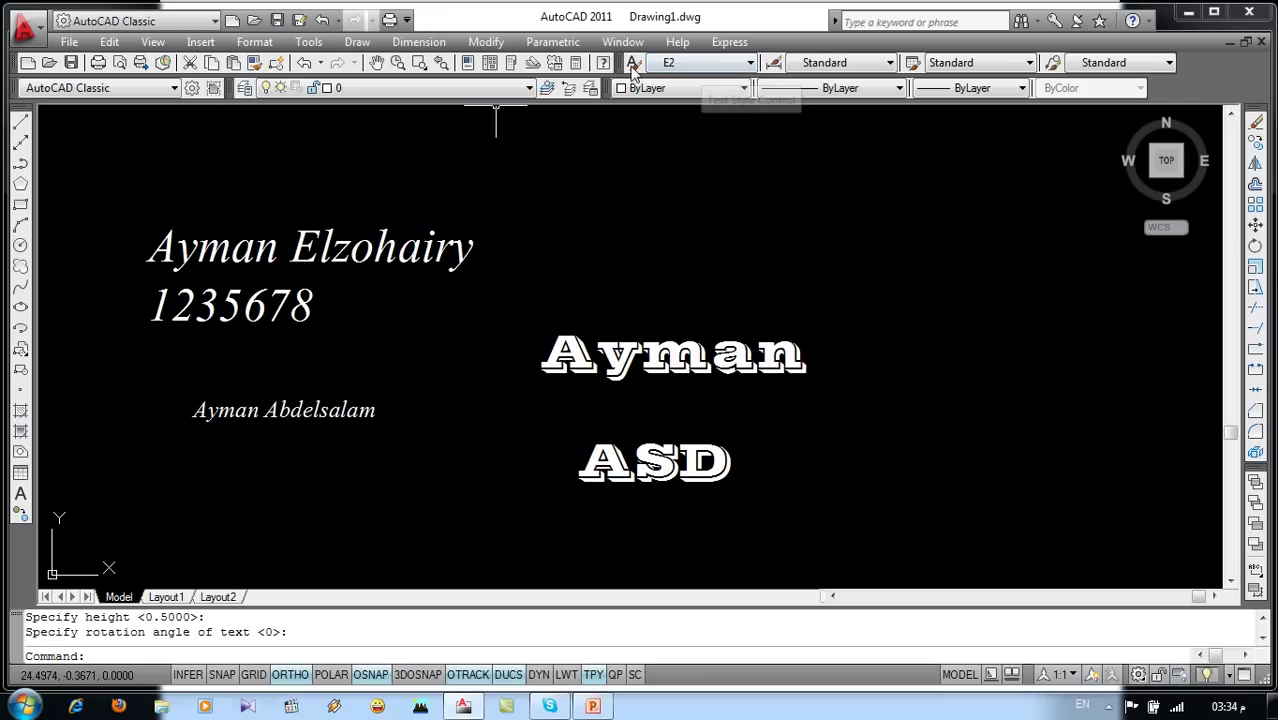
{"action": "left_click", "coordinate": [750, 64]}
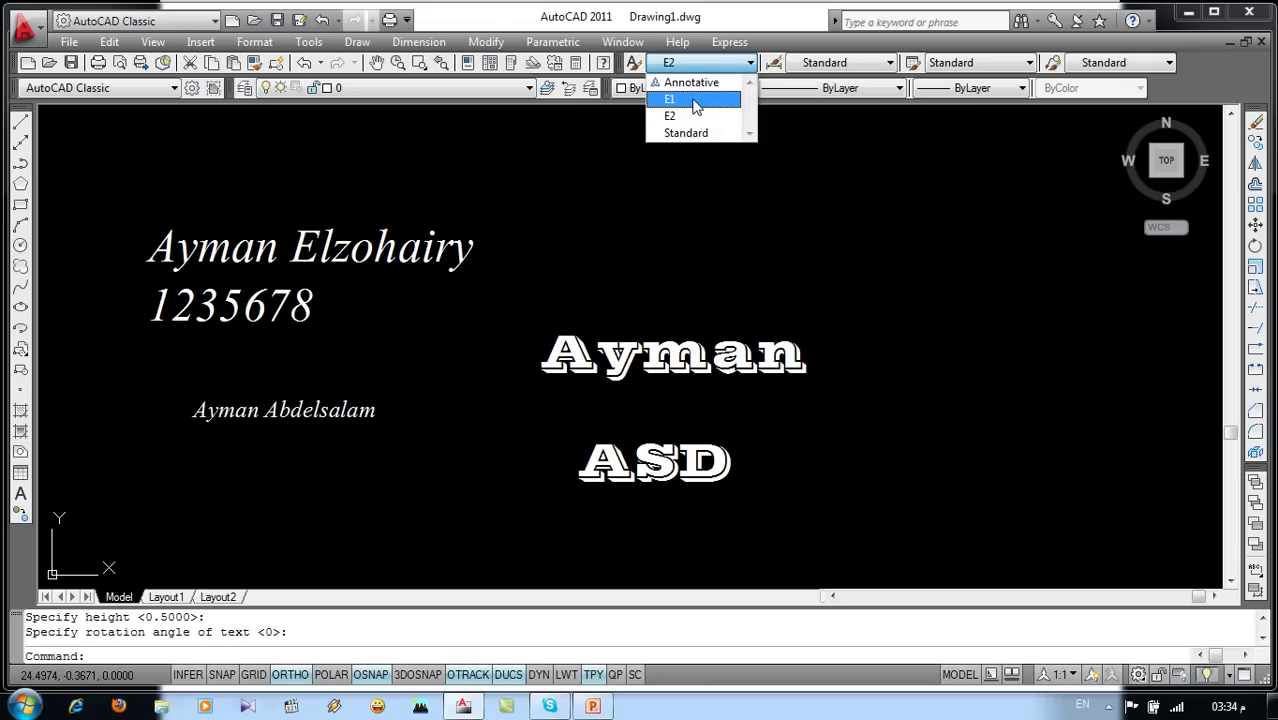
Step: Make E1 current and write 'fdsfdsfdfdf' at height 0.25 near the drawing top
{"action": "left_click", "coordinate": [680, 99]}
{"action": "type", "text": "dt"}
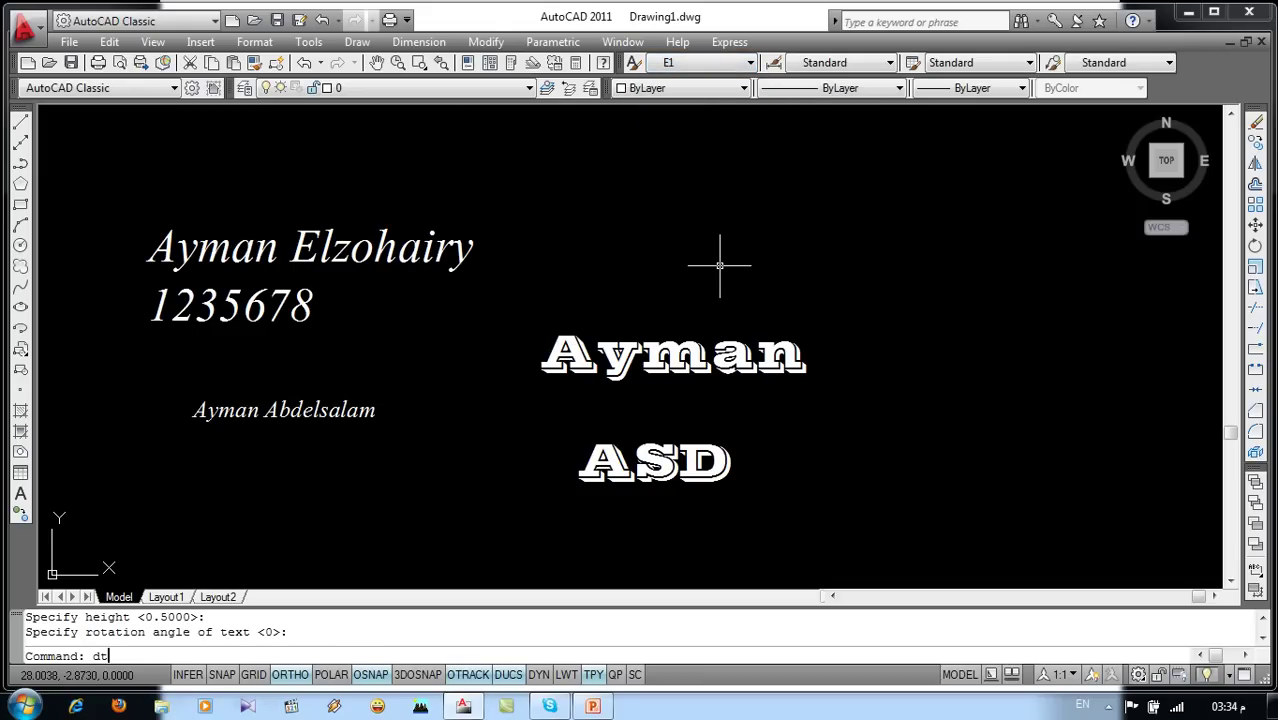
{"action": "key", "text": "Return"}
{"action": "left_click", "coordinate": [645, 160]}
{"action": "key", "text": "Return"}
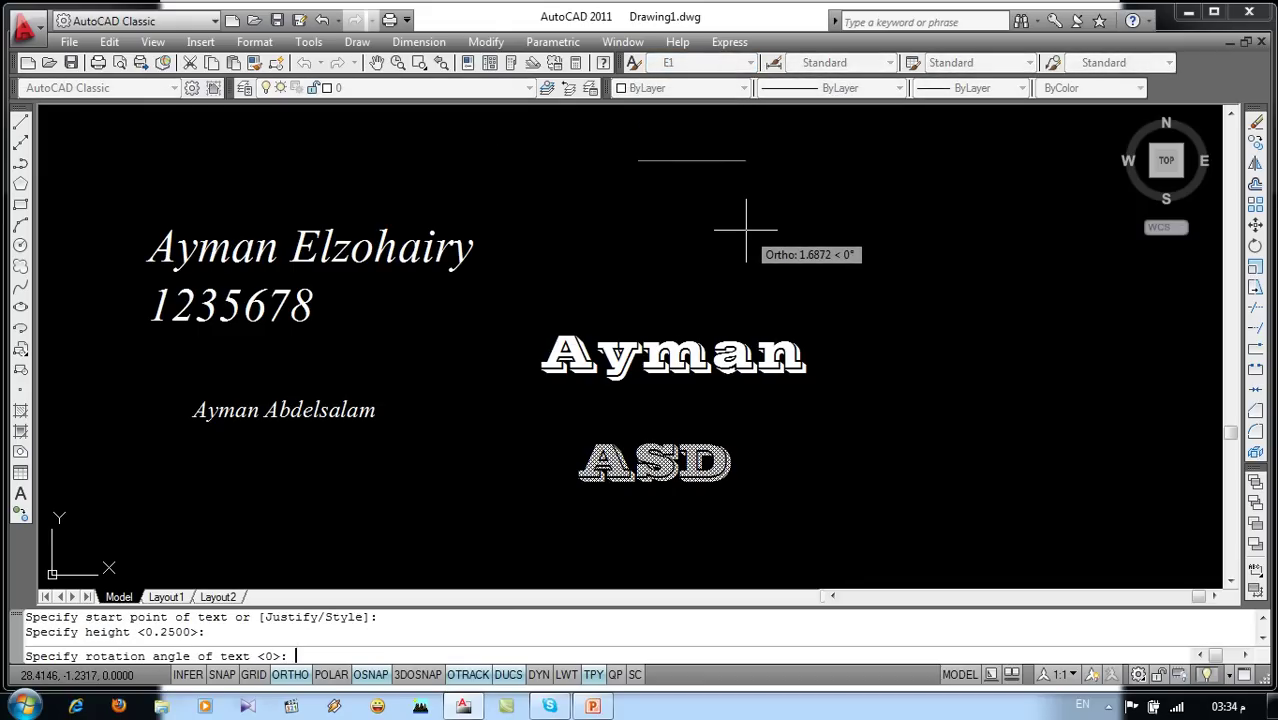
{"action": "key", "text": "Return"}
{"action": "type", "text": "fdsfdsfdfdf"}
{"action": "key", "text": "Return"}
{"action": "key", "text": "Return"}
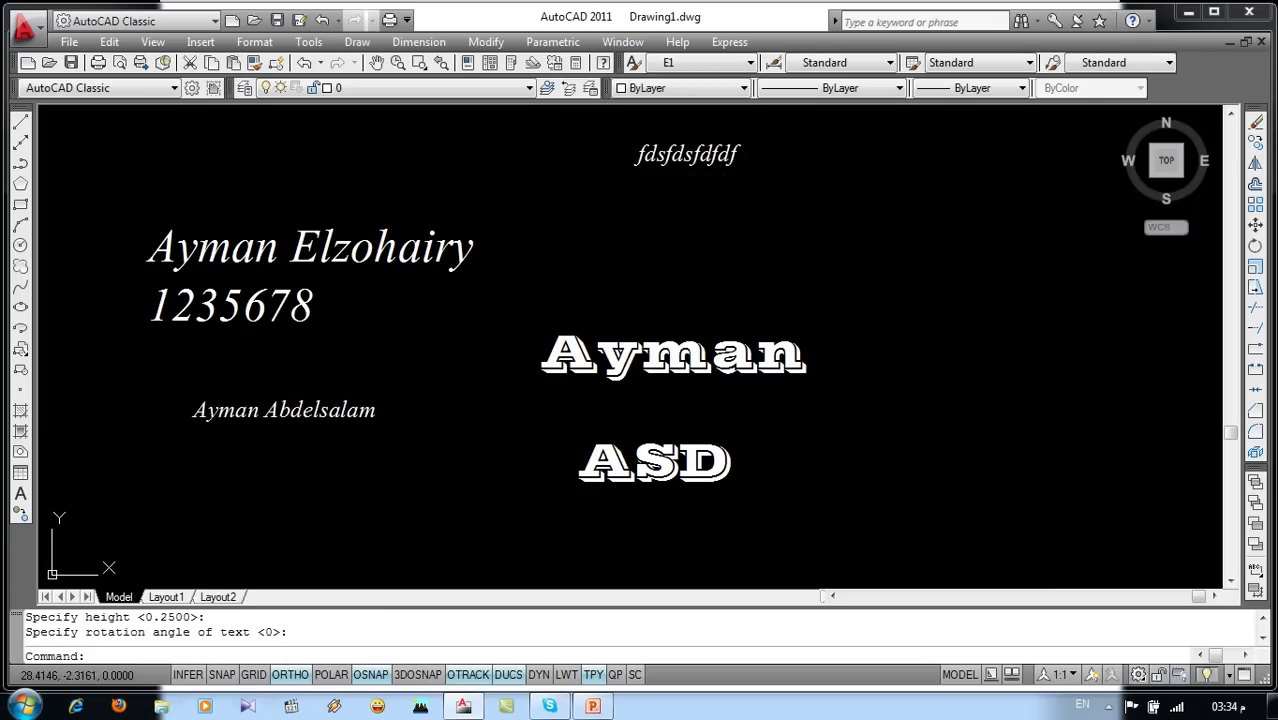
Step: Switch to style E2 and write 'fdfdf' at height 0.5 below the top line
{"action": "left_click", "coordinate": [749, 62]}
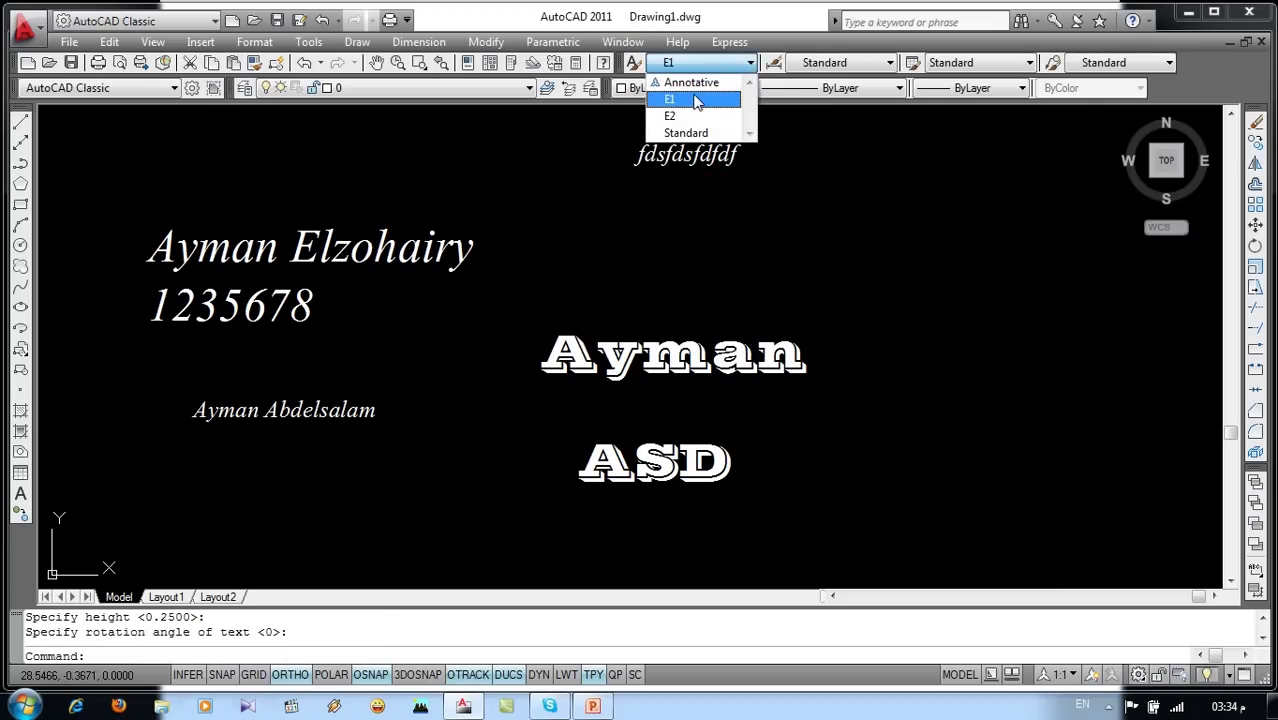
{"action": "left_click", "coordinate": [692, 117]}
{"action": "left_click", "coordinate": [706, 230]}
{"action": "left_click", "coordinate": [547, 278]}
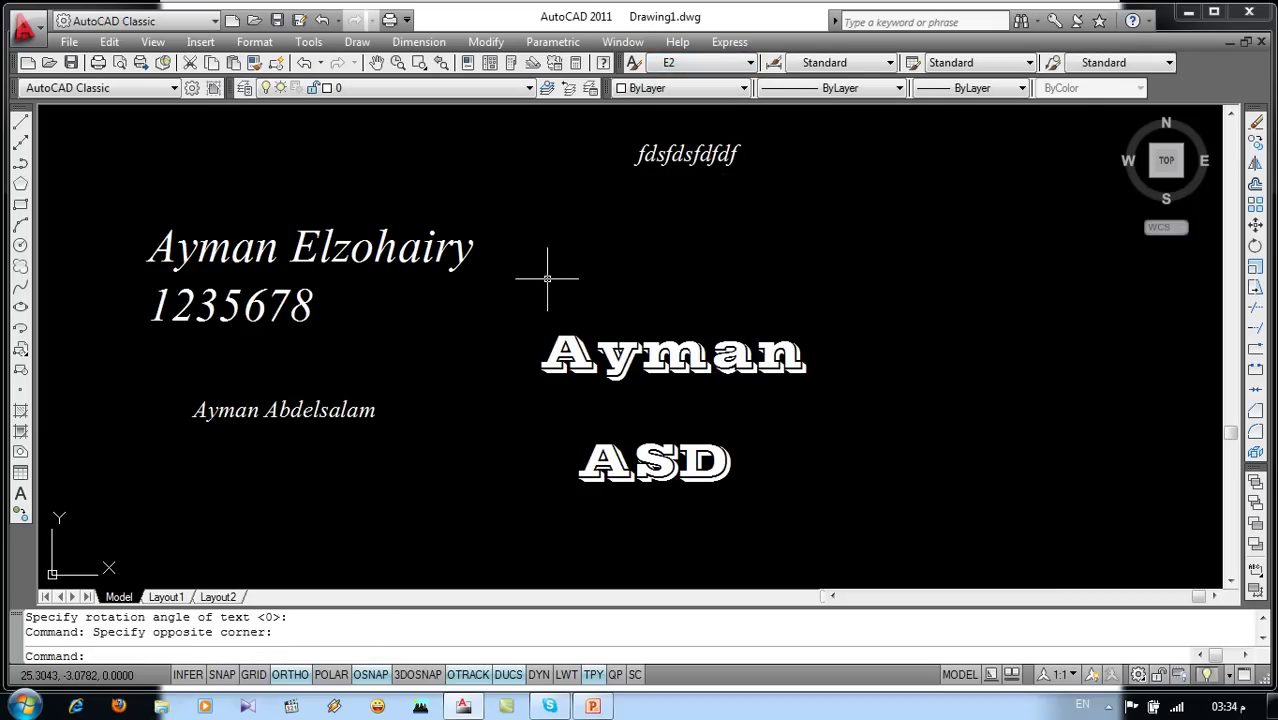
{"action": "left_click", "coordinate": [642, 656]}
{"action": "type", "text": "dt"}
{"action": "key", "text": "Return"}
{"action": "left_click", "coordinate": [613, 242]}
{"action": "key", "text": "Return"}
{"action": "key", "text": "Return"}
{"action": "type", "text": "fdfdf"}
{"action": "key", "text": "Return"}
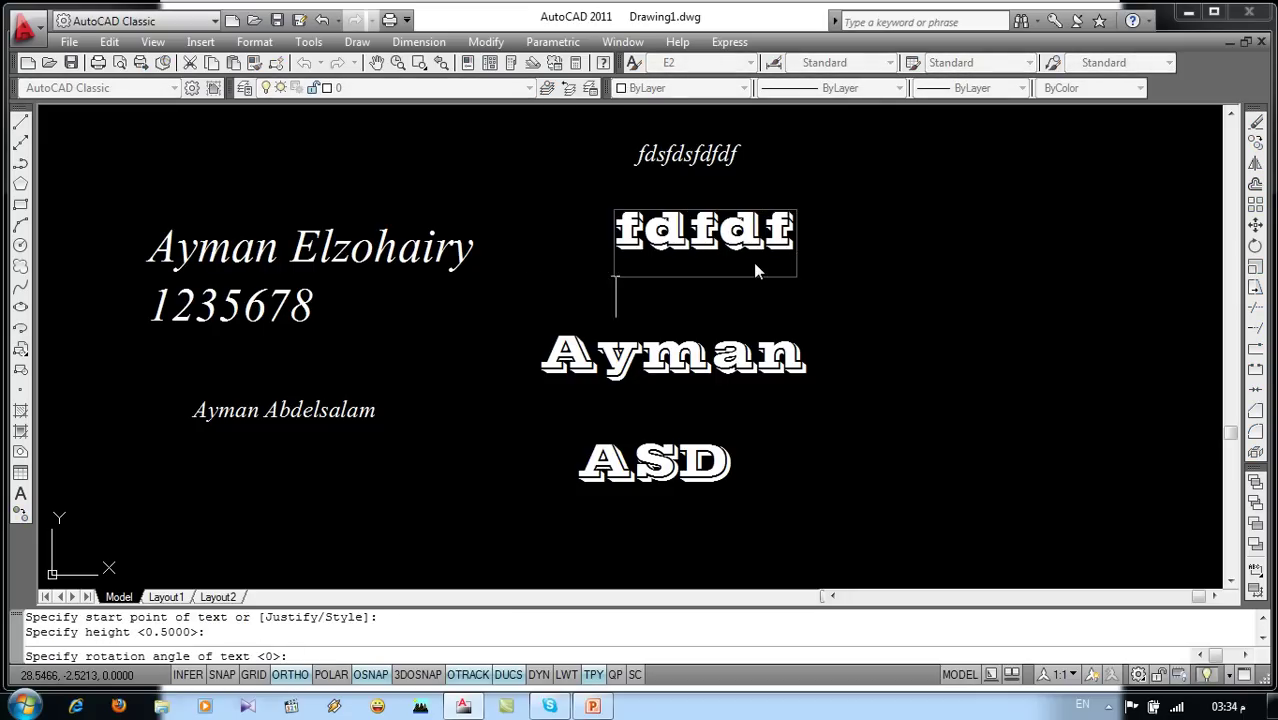
{"action": "key", "text": "Return"}
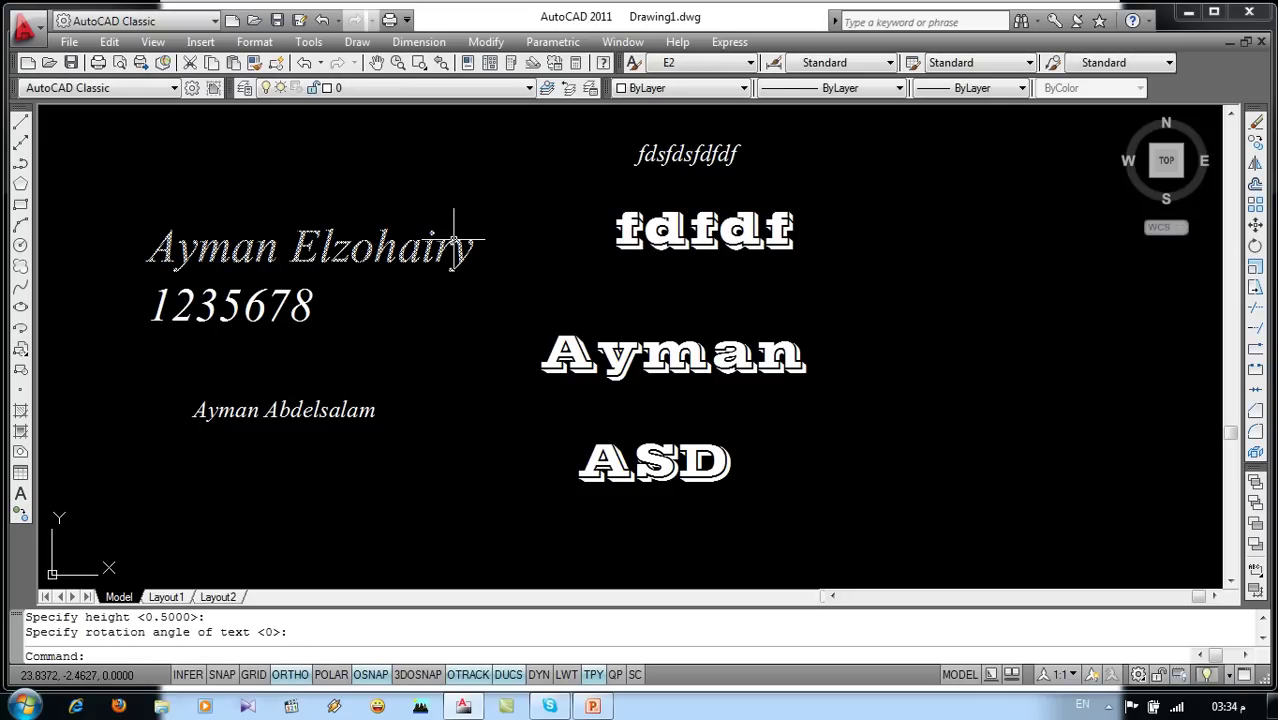
{"action": "left_click", "coordinate": [750, 63]}
{"action": "left_click", "coordinate": [750, 63]}
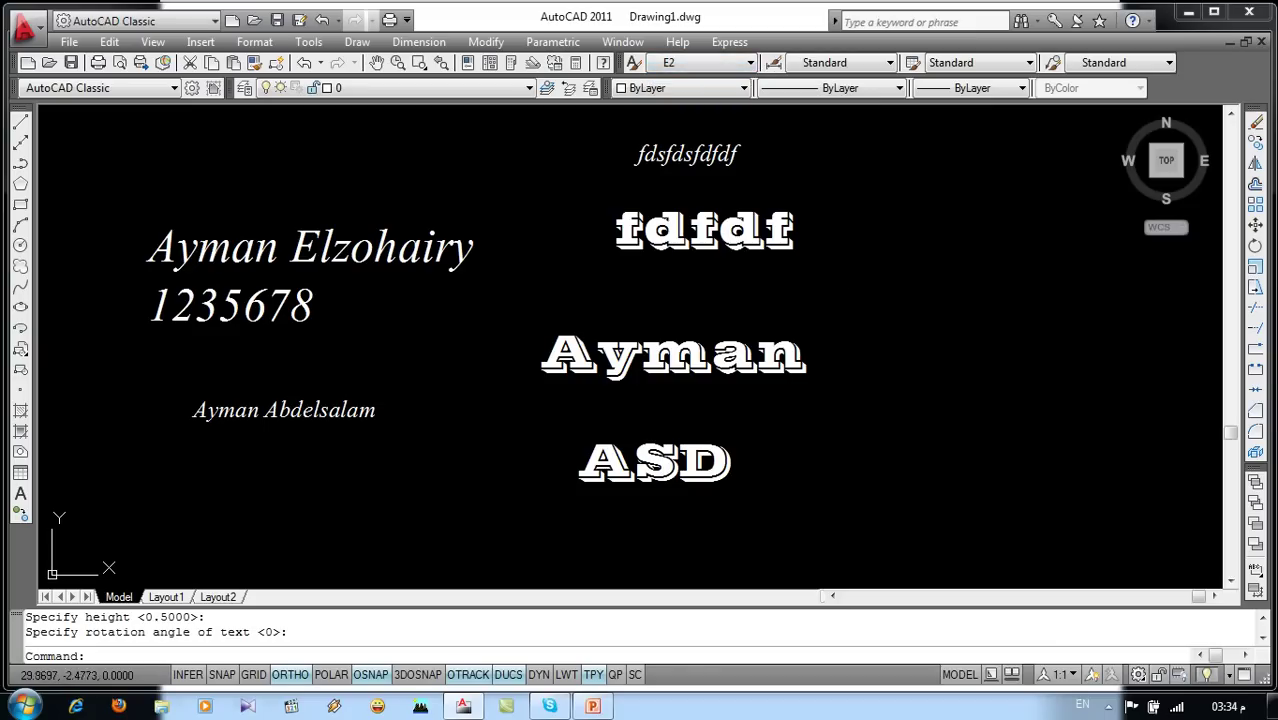
Step: Erase all seven text objects with a selection window
{"action": "left_click", "coordinate": [859, 140]}
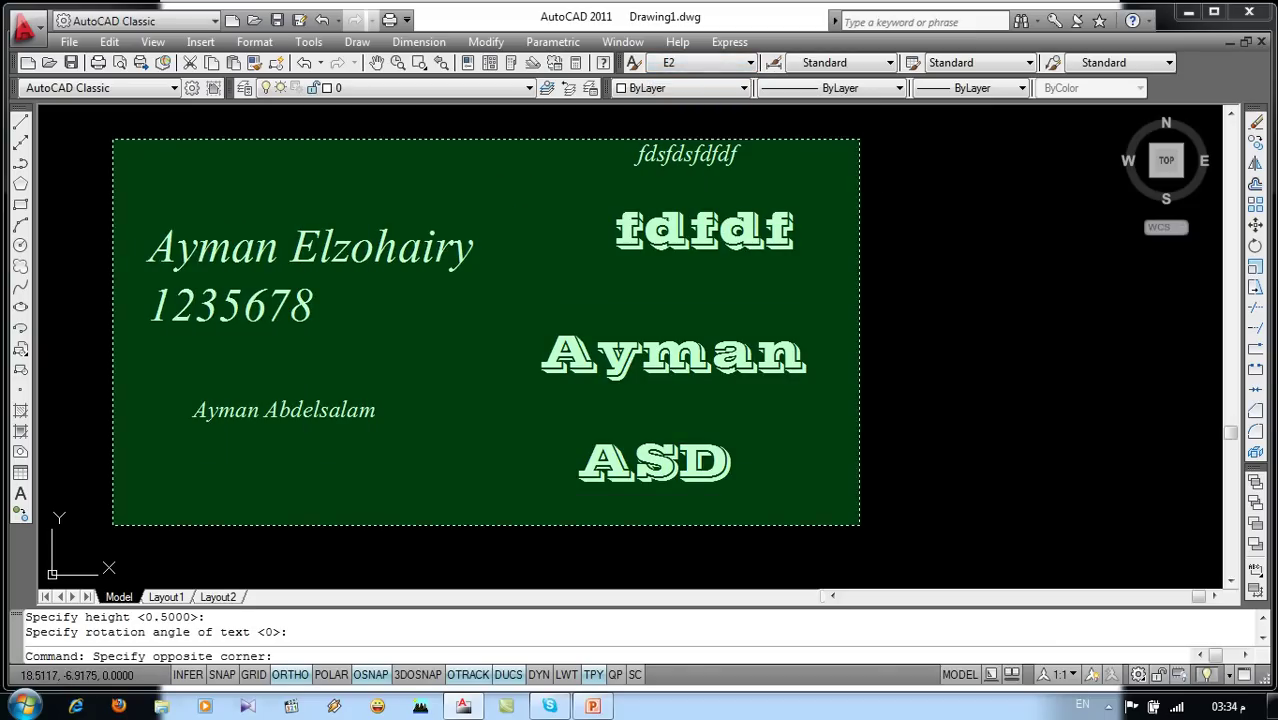
{"action": "left_click", "coordinate": [113, 523]}
{"action": "key", "text": "Delete"}
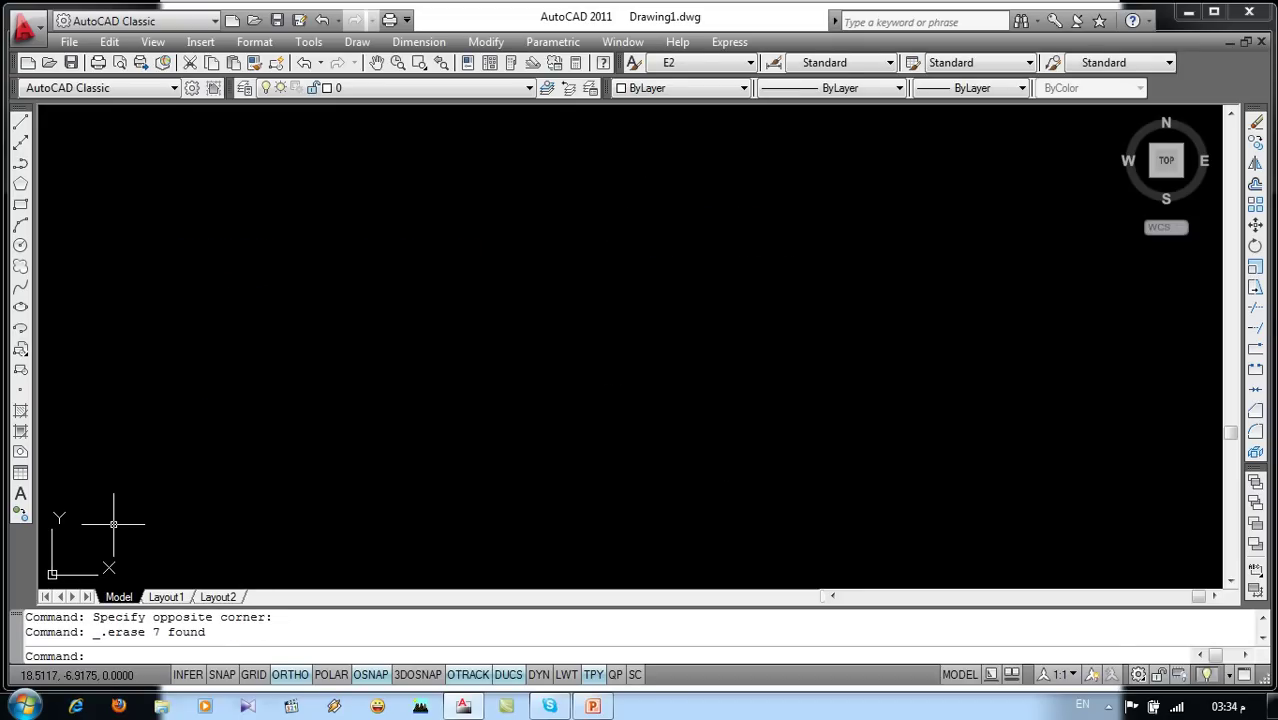
Step: Create text style A using the Wingdings 3 font and save the change
{"action": "left_click", "coordinate": [254, 42]}
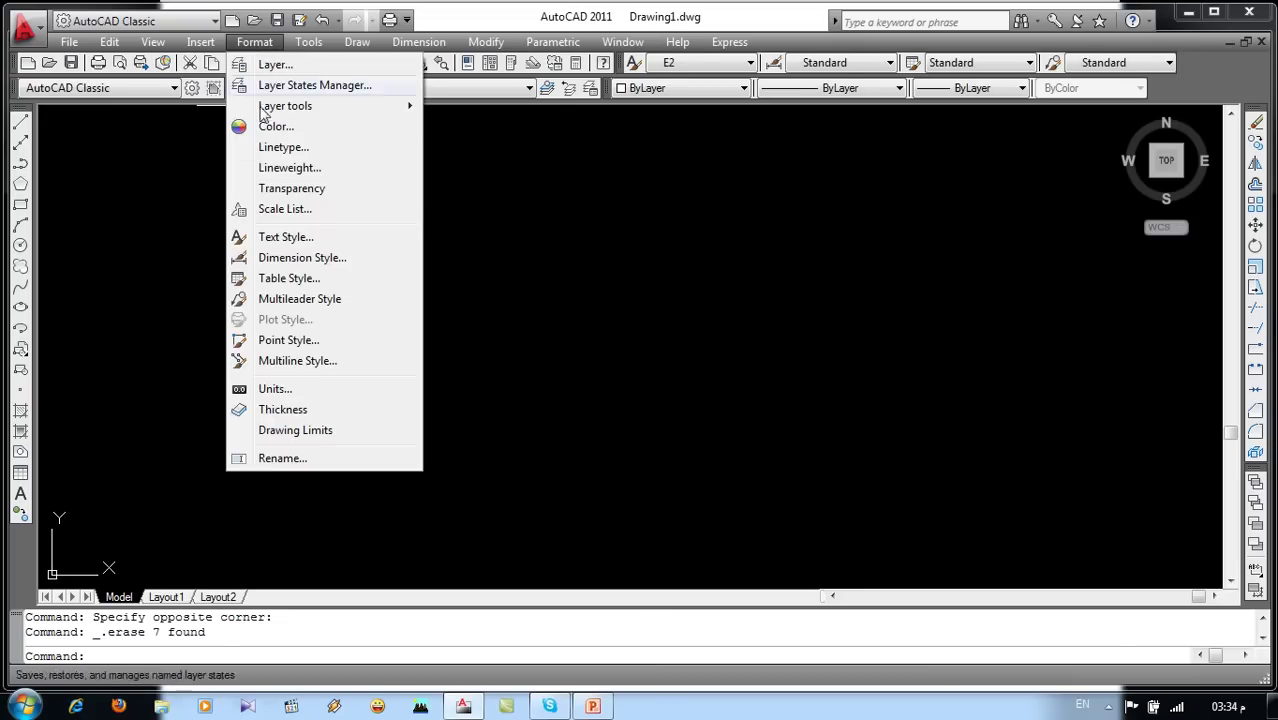
{"action": "left_click", "coordinate": [285, 236]}
{"action": "left_click", "coordinate": [890, 274]}
{"action": "type", "text": "A"}
{"action": "left_click", "coordinate": [722, 342]}
{"action": "left_click", "coordinate": [665, 261]}
{"action": "key", "text": "Down"}
{"action": "key", "text": "Down"}
{"action": "key", "text": "Down"}
{"action": "key", "text": "Down"}
{"action": "key", "text": "Down"}
{"action": "key", "text": "Down"}
{"action": "key", "text": "Down"}
{"action": "key", "text": "Down"}
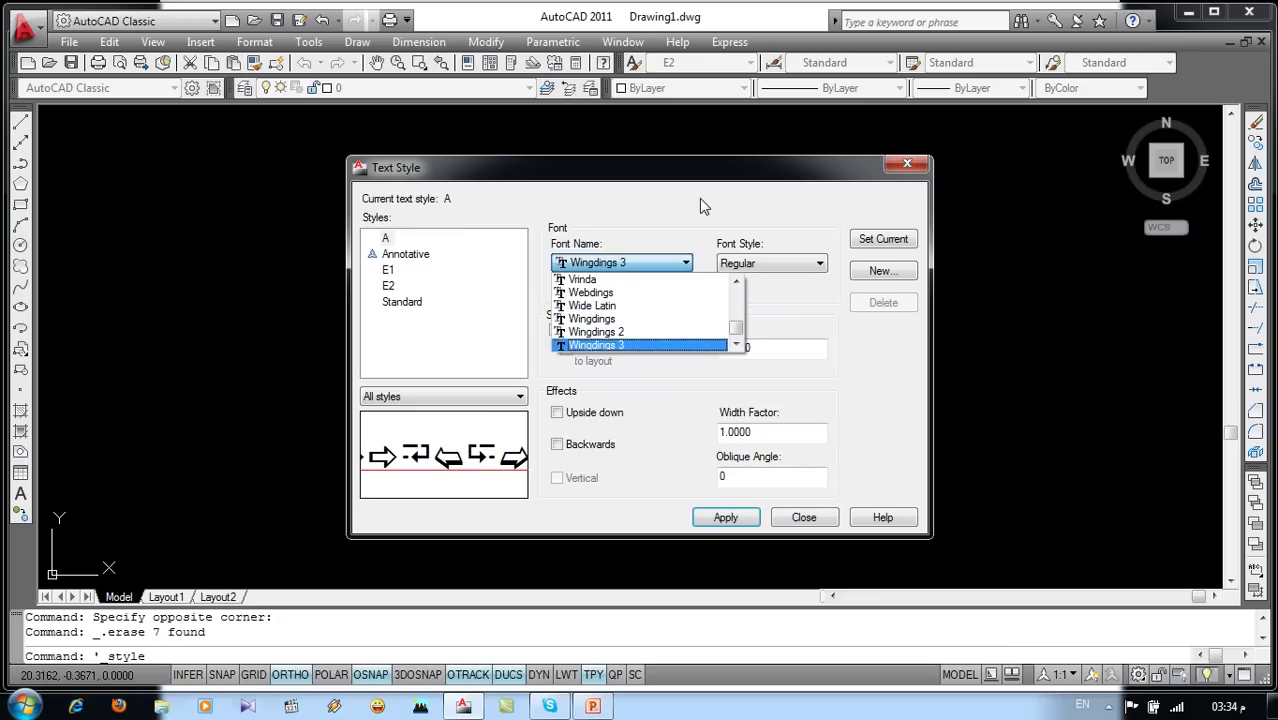
{"action": "key", "text": "Return"}
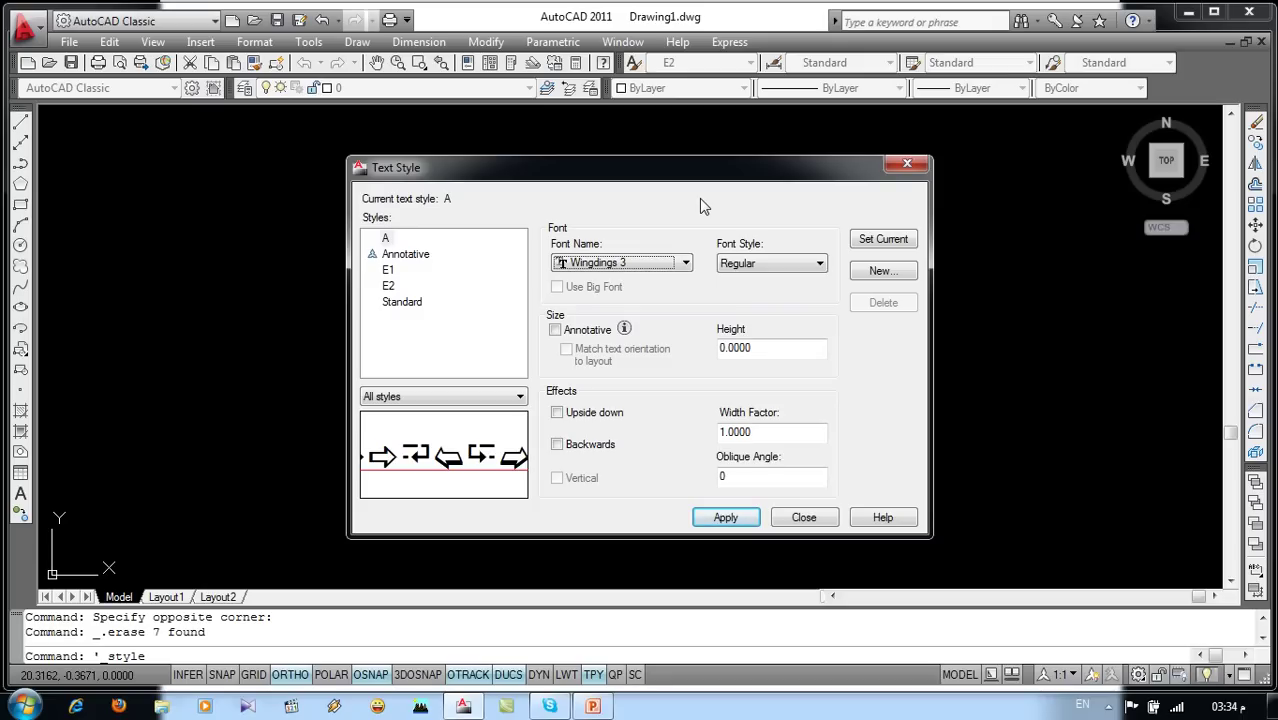
{"action": "left_click", "coordinate": [810, 528]}
{"action": "left_click", "coordinate": [660, 405]}
Step: Make a crossing selection in the drawing, then exit AutoCAD
{"action": "left_click", "coordinate": [831, 319]}
{"action": "left_click", "coordinate": [646, 397]}
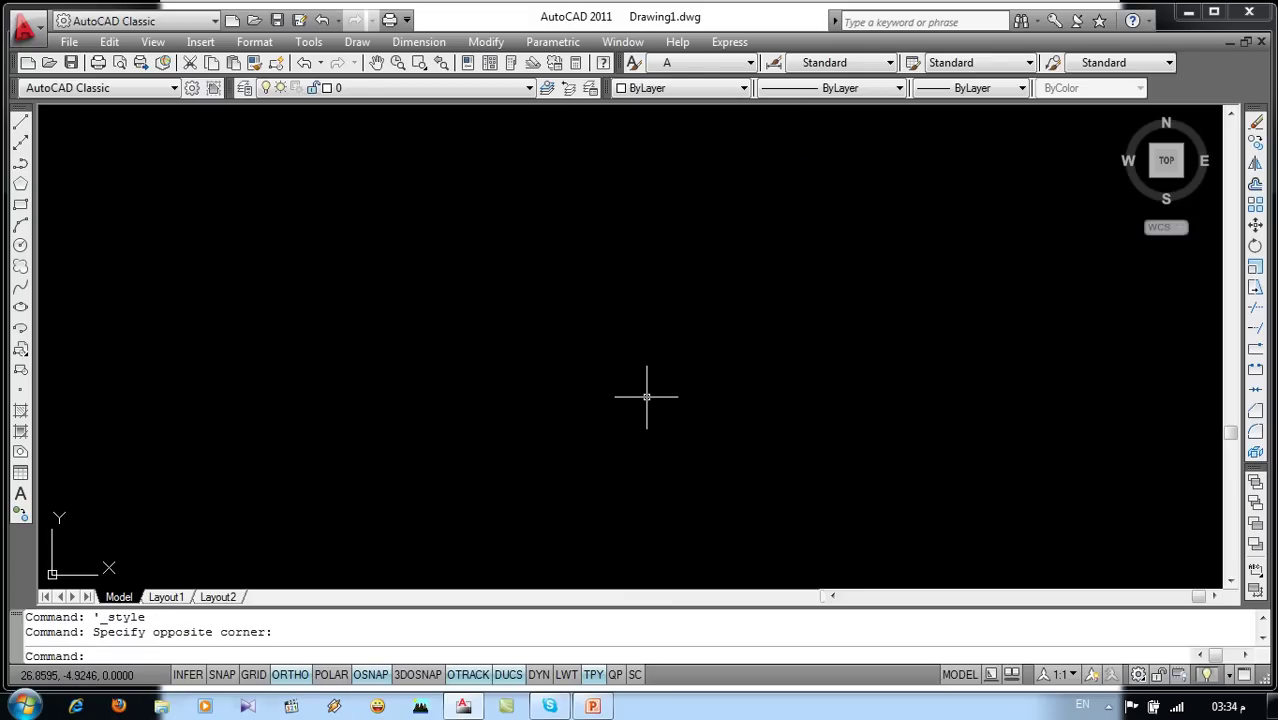
{"action": "left_click", "coordinate": [1249, 12]}
Step: Quit AutoCAD without saving and open Computer to reach the KINGSTON (G:) drive
{"action": "left_click", "coordinate": [680, 396]}
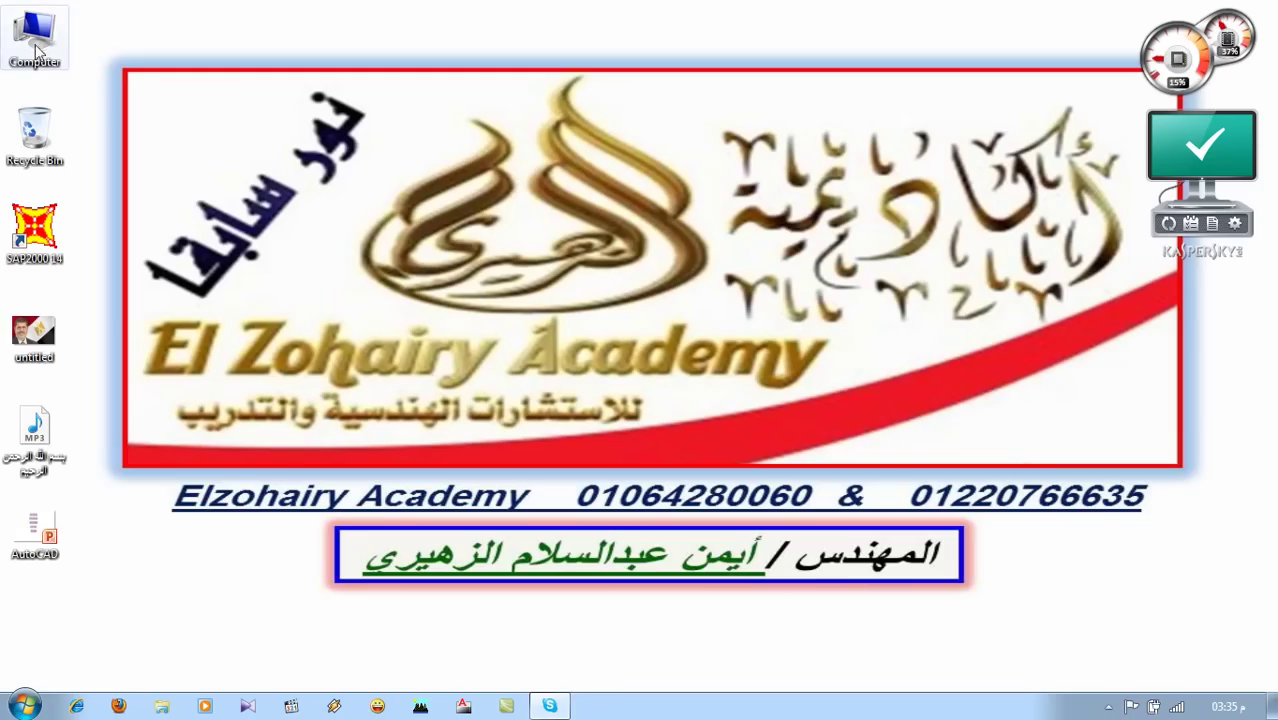
{"action": "double_click", "coordinate": [36, 48]}
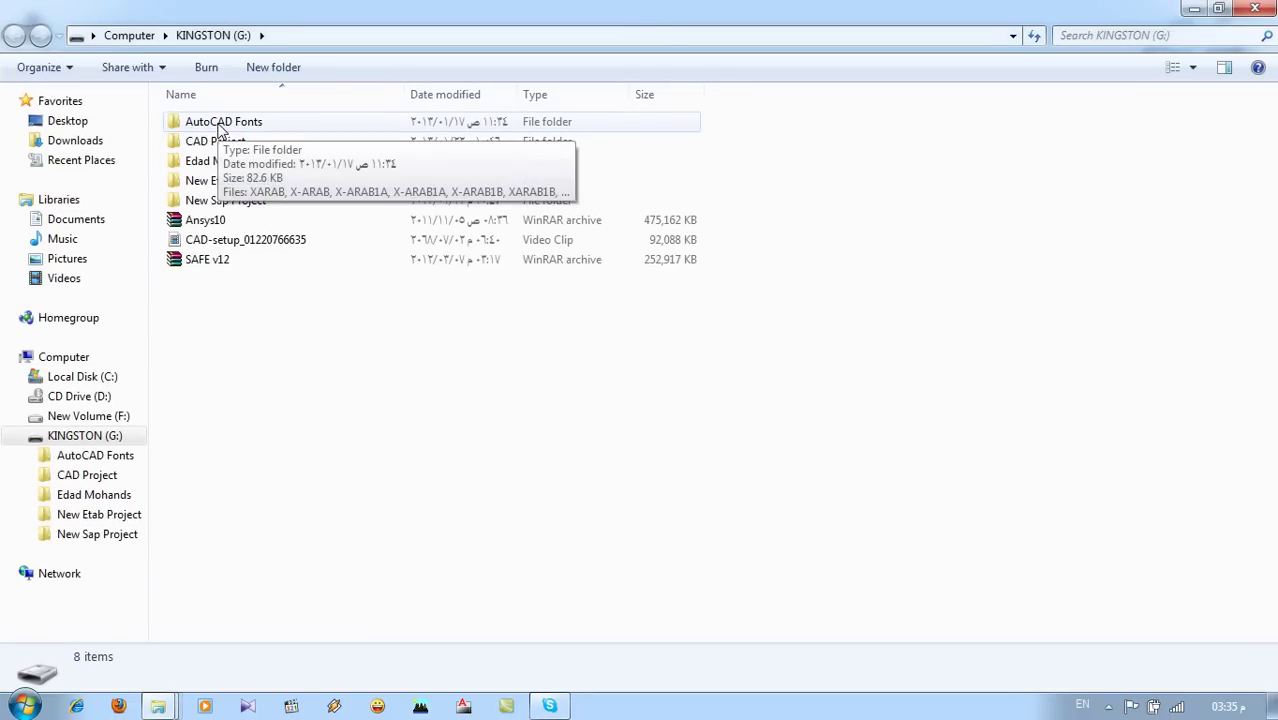
Step: Copy all ten font files from the AutoCAD Fonts folder on KINGSTON (G:)
{"action": "double_click", "coordinate": [220, 124]}
{"action": "mouse_move", "coordinate": [323, 392]}
{"action": "left_mouse_down"}
{"action": "mouse_move", "coordinate": [193, 230]}
{"action": "mouse_move", "coordinate": [203, 121]}
{"action": "left_mouse_up"}
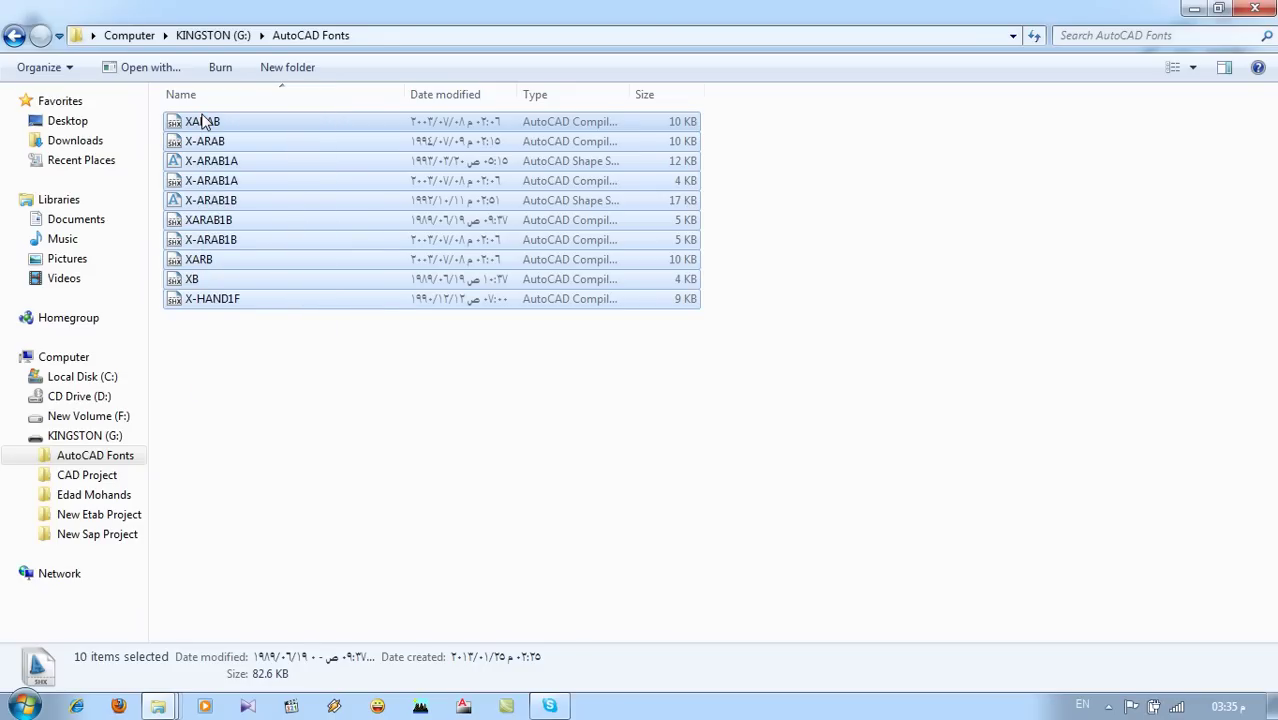
{"action": "right_click", "coordinate": [206, 130]}
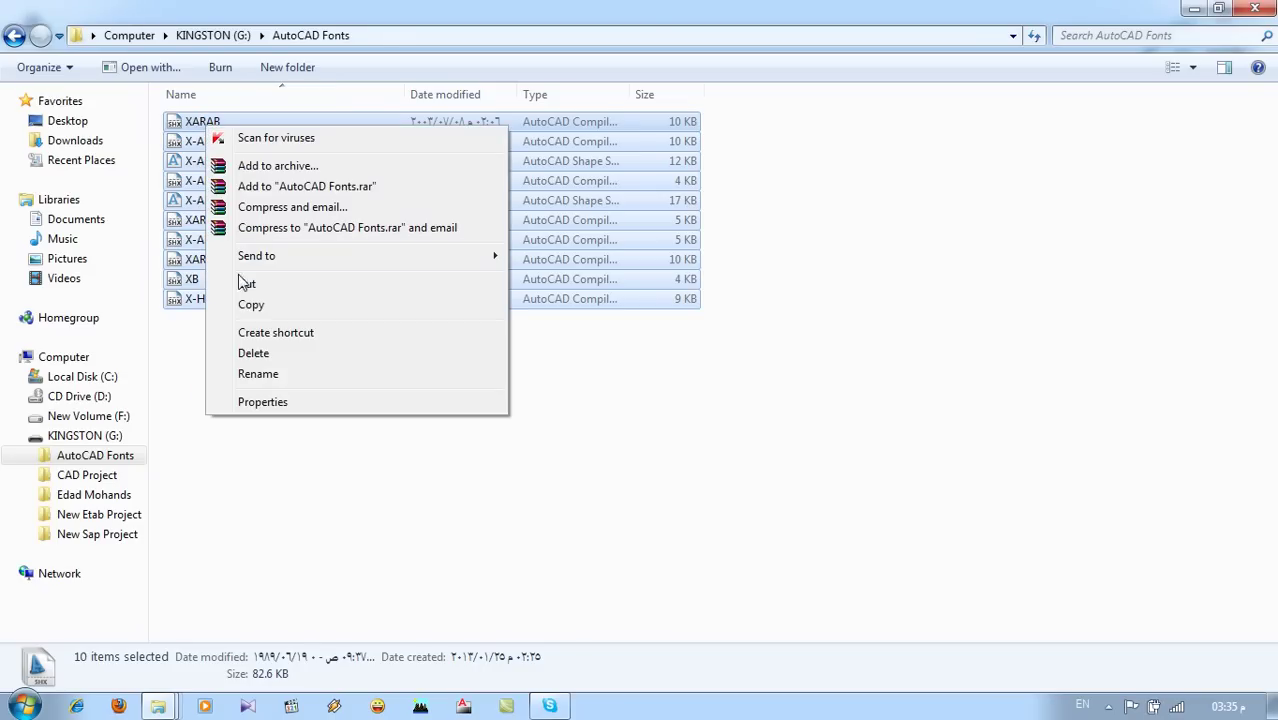
{"action": "left_click", "coordinate": [248, 306]}
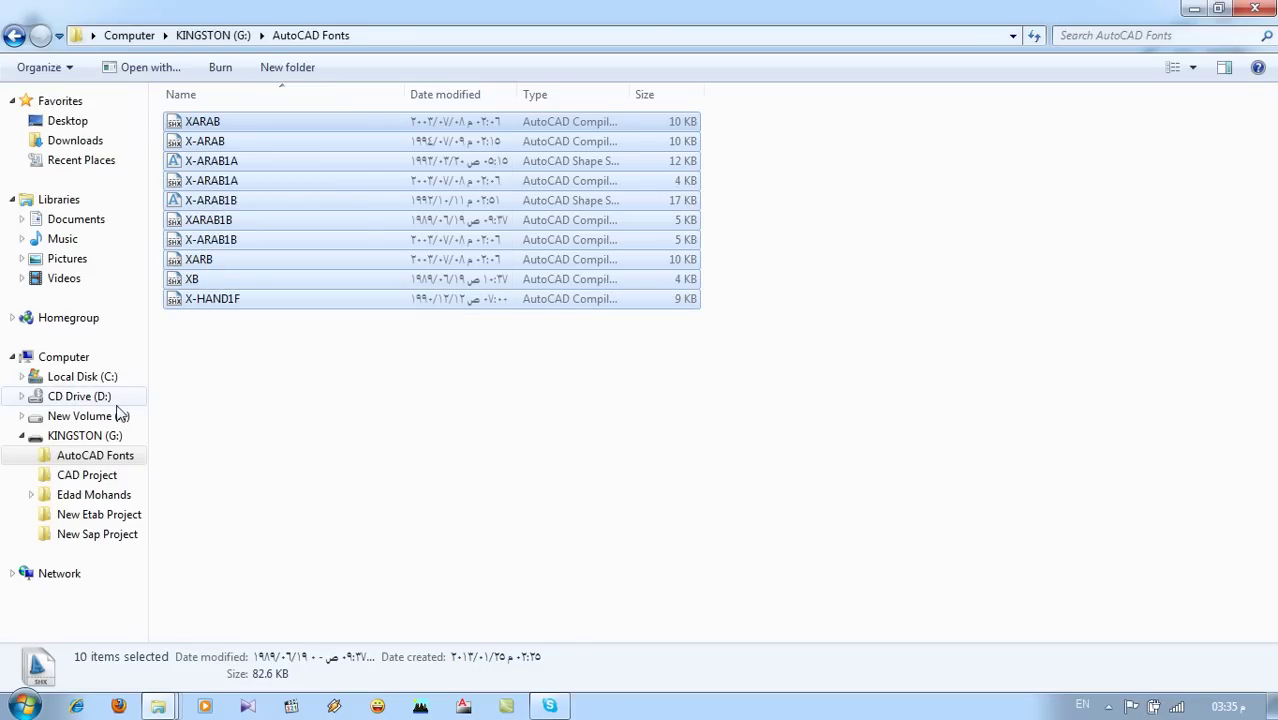
Step: Browse to C:\Program Files\Autodesk\AutoCAD 2011\Fonts
{"action": "left_click", "coordinate": [85, 378]}
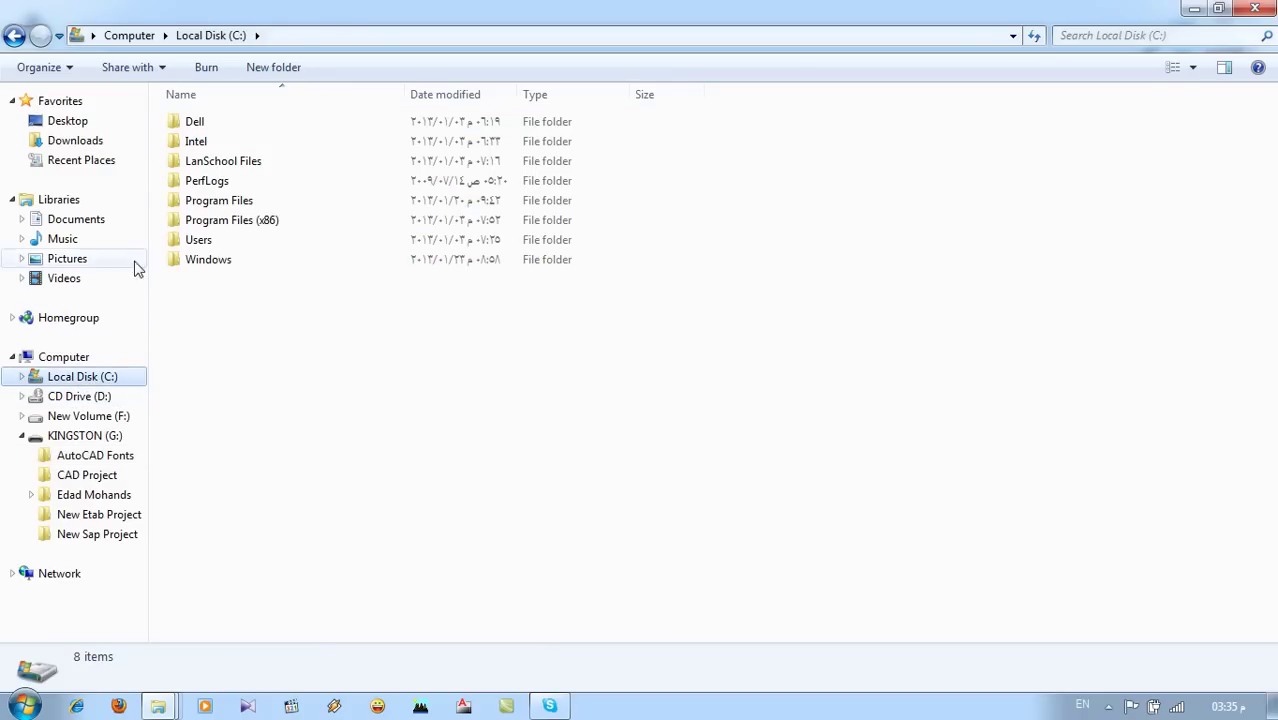
{"action": "double_click", "coordinate": [200, 204]}
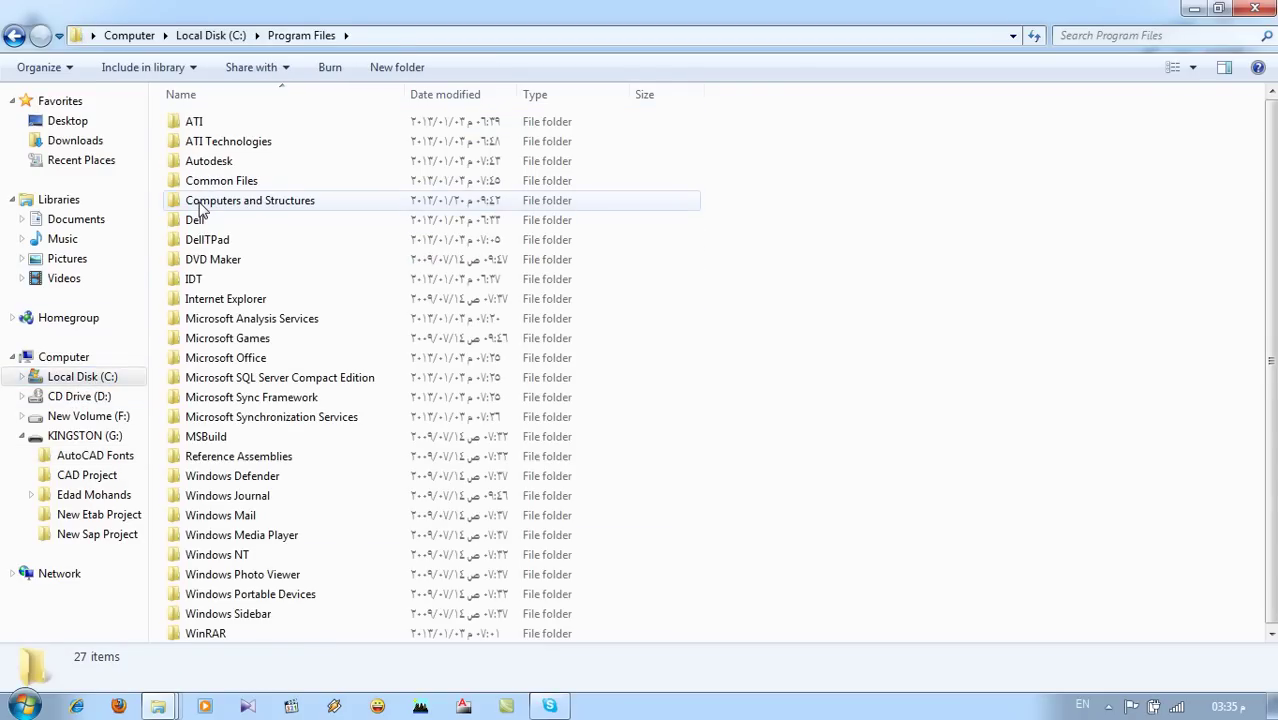
{"action": "double_click", "coordinate": [210, 160]}
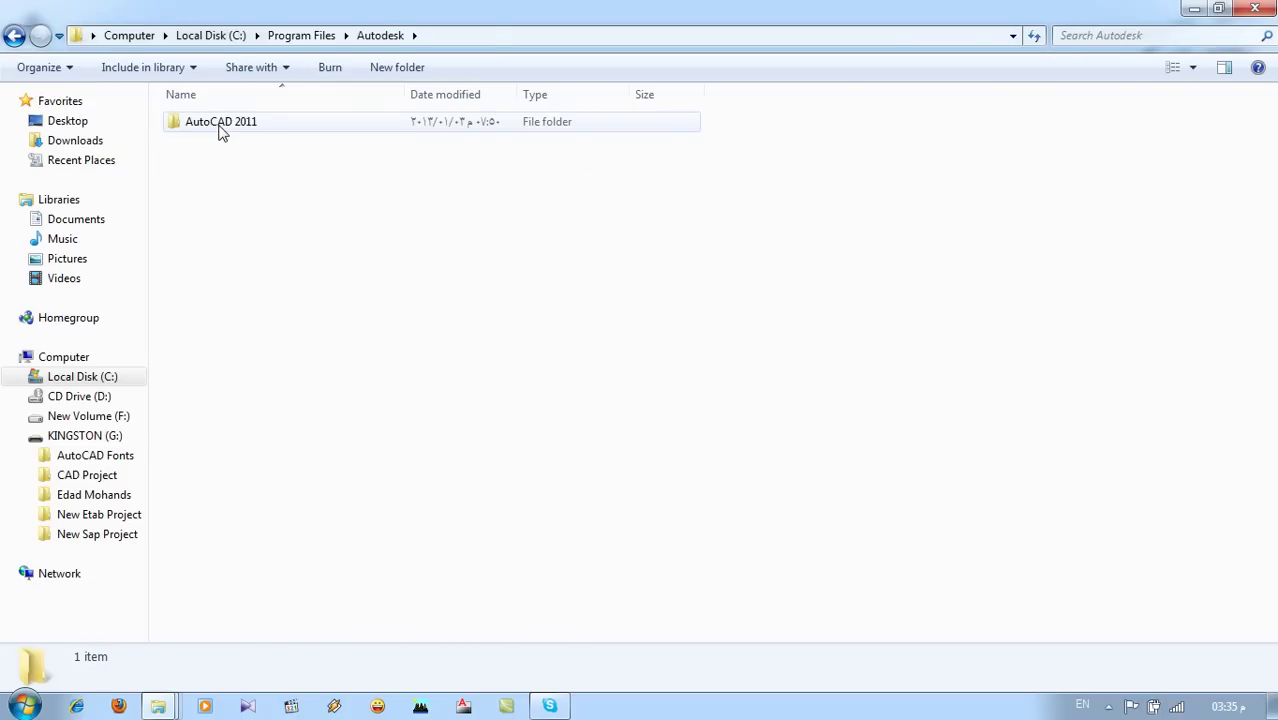
{"action": "double_click", "coordinate": [221, 131]}
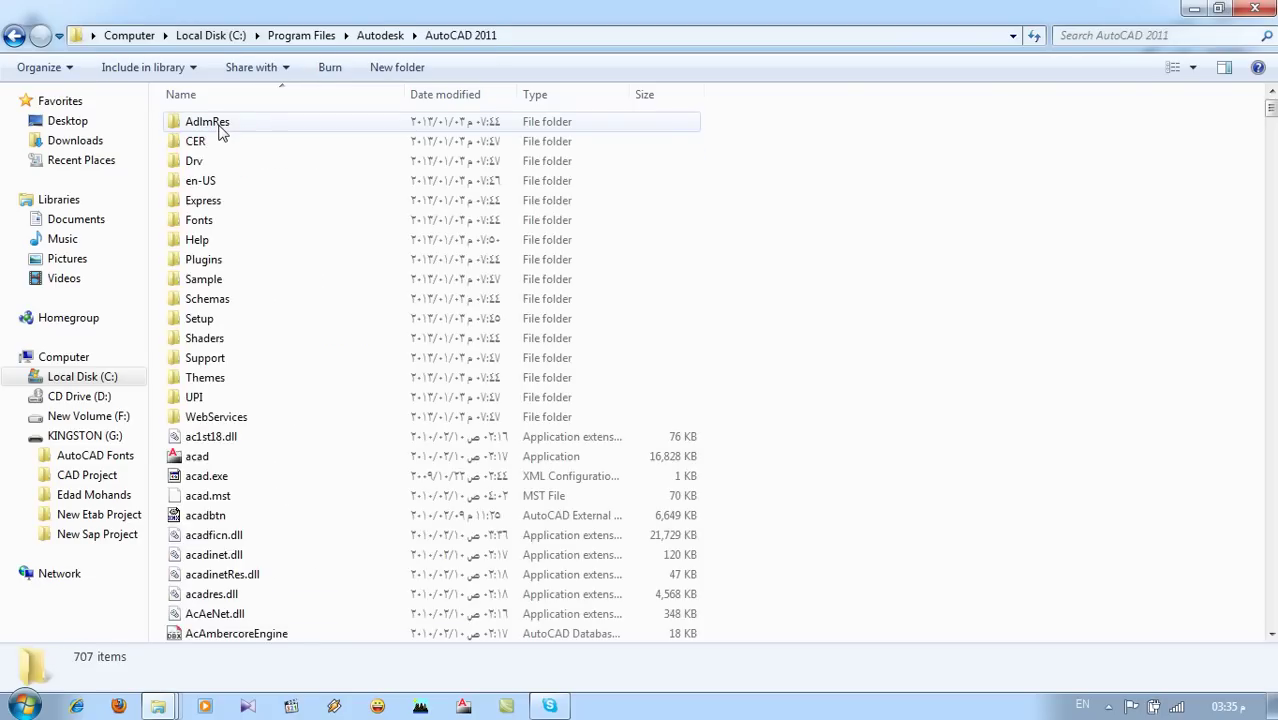
{"action": "double_click", "coordinate": [199, 224]}
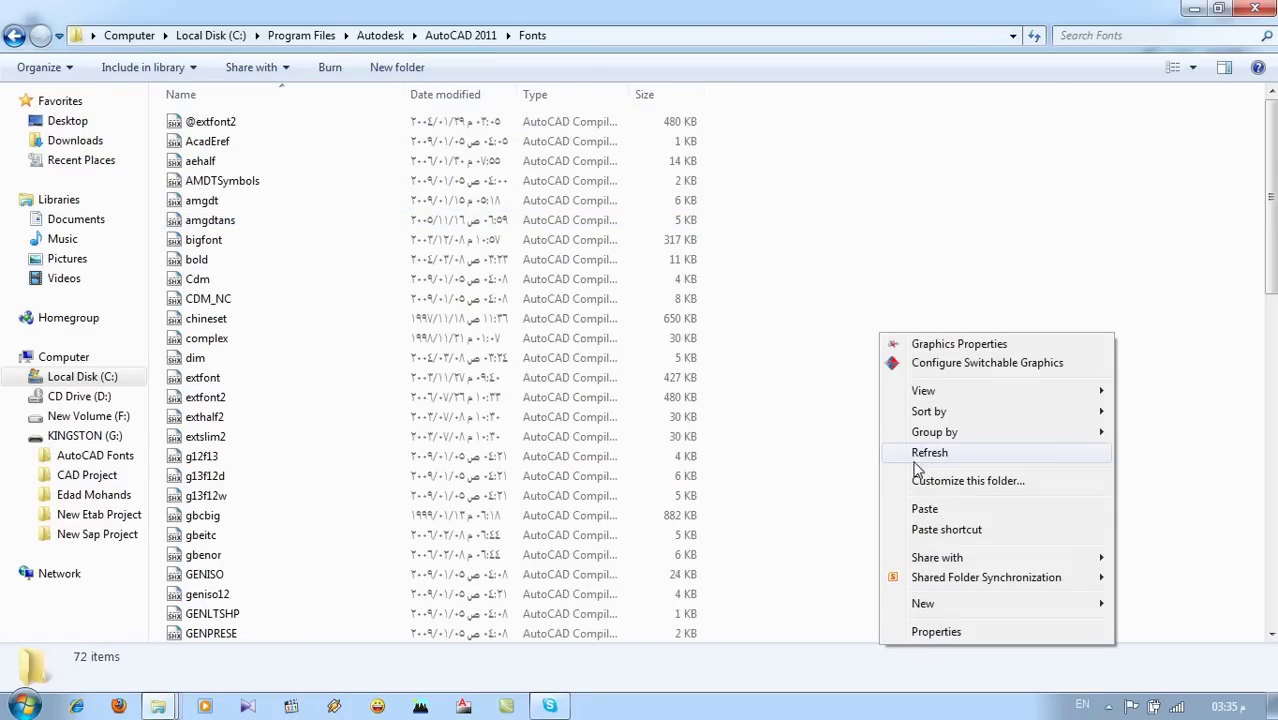
{"action": "left_click", "coordinate": [942, 508]}
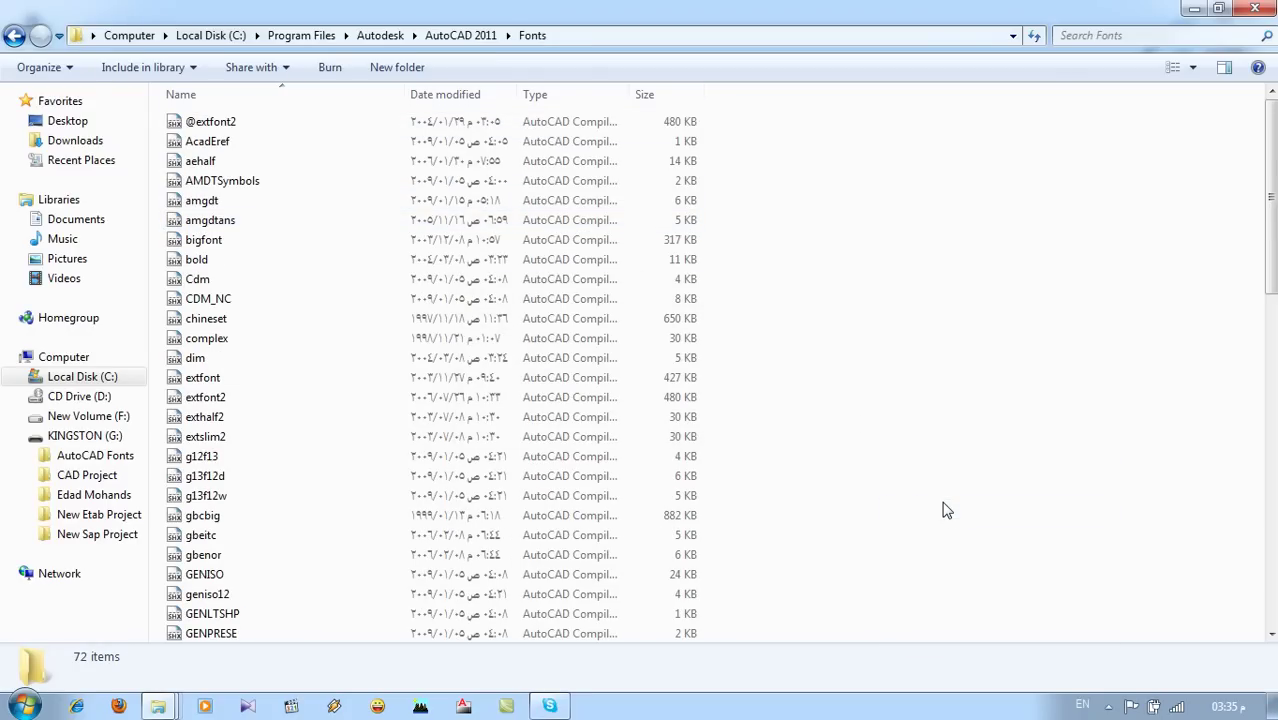
{"action": "scroll", "coordinate": [946, 510], "scroll_direction": "down", "scroll_amount": 2}
{"action": "scroll", "coordinate": [946, 510], "scroll_direction": "down", "scroll_amount": 10}
{"action": "scroll", "coordinate": [948, 510], "scroll_direction": "down", "scroll_amount": 3}
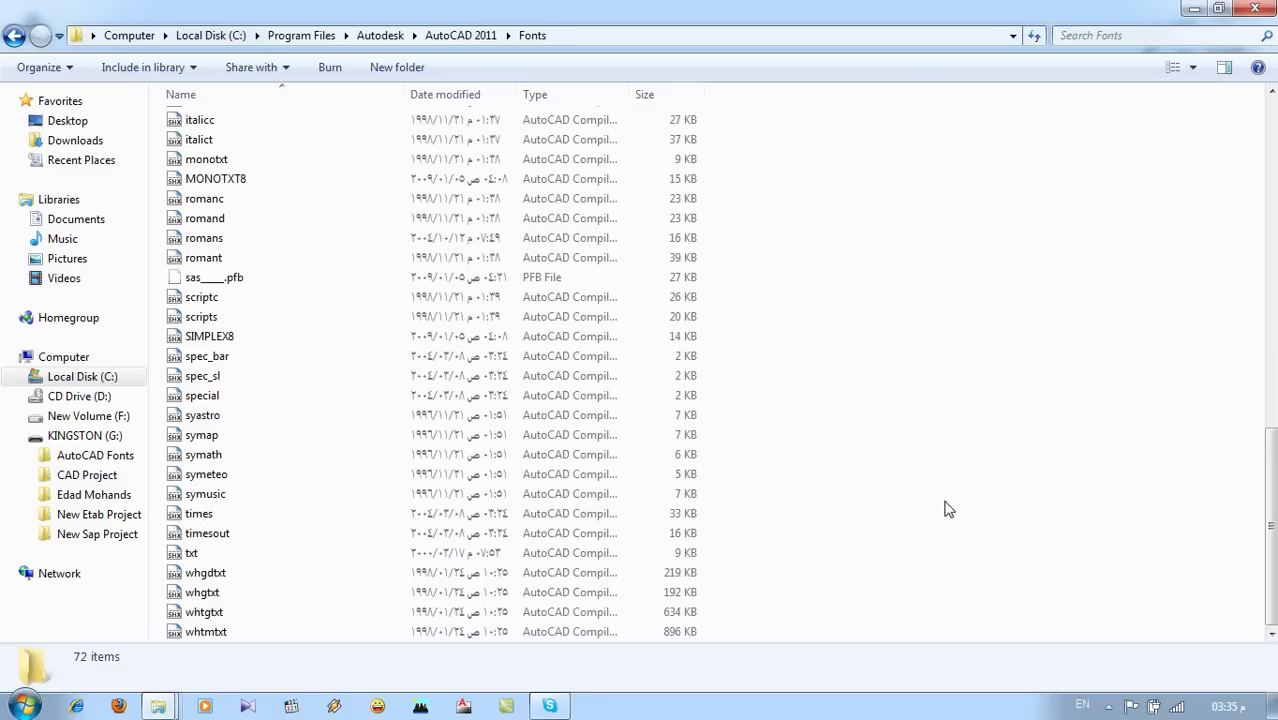
Step: Paste the font files into the Fonts folder, overwriting each existing duplicate
{"action": "right_click", "coordinate": [869, 389]}
{"action": "left_click", "coordinate": [916, 246]}
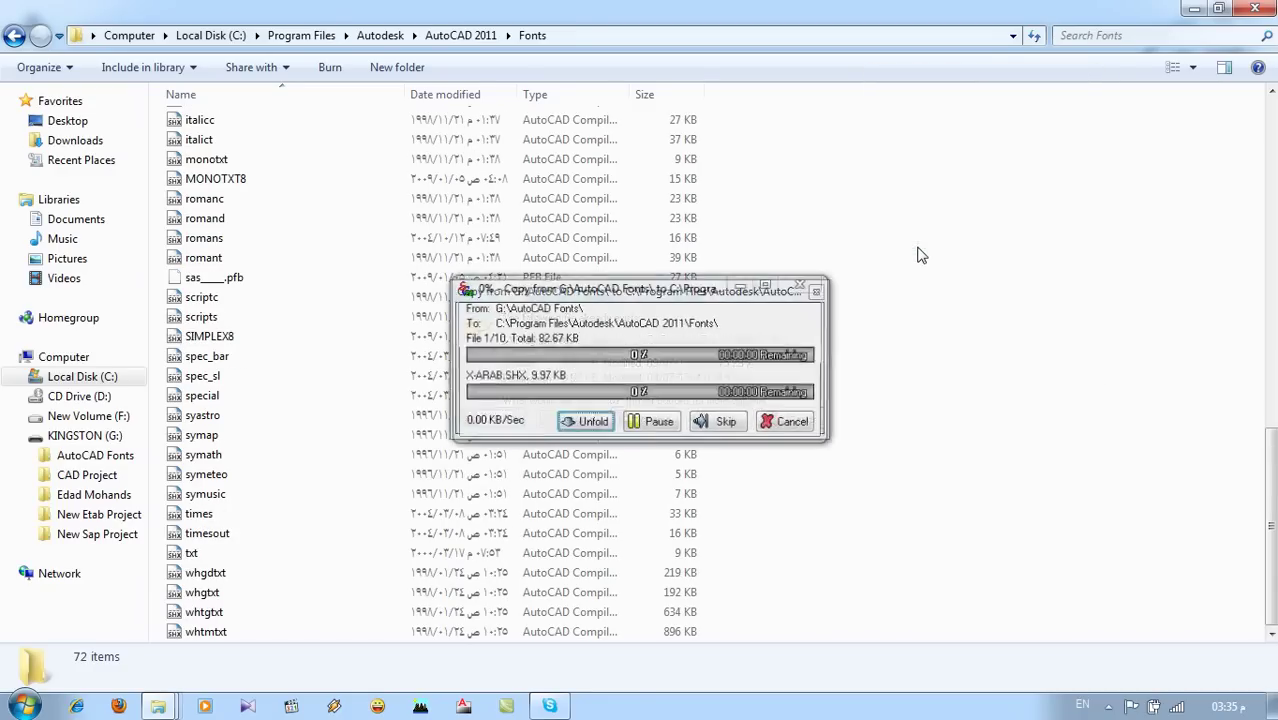
{"action": "left_click", "coordinate": [520, 420]}
{"action": "left_click", "coordinate": [510, 419]}
{"action": "left_click", "coordinate": [510, 420]}
{"action": "left_click", "coordinate": [505, 419]}
{"action": "left_click", "coordinate": [505, 419]}
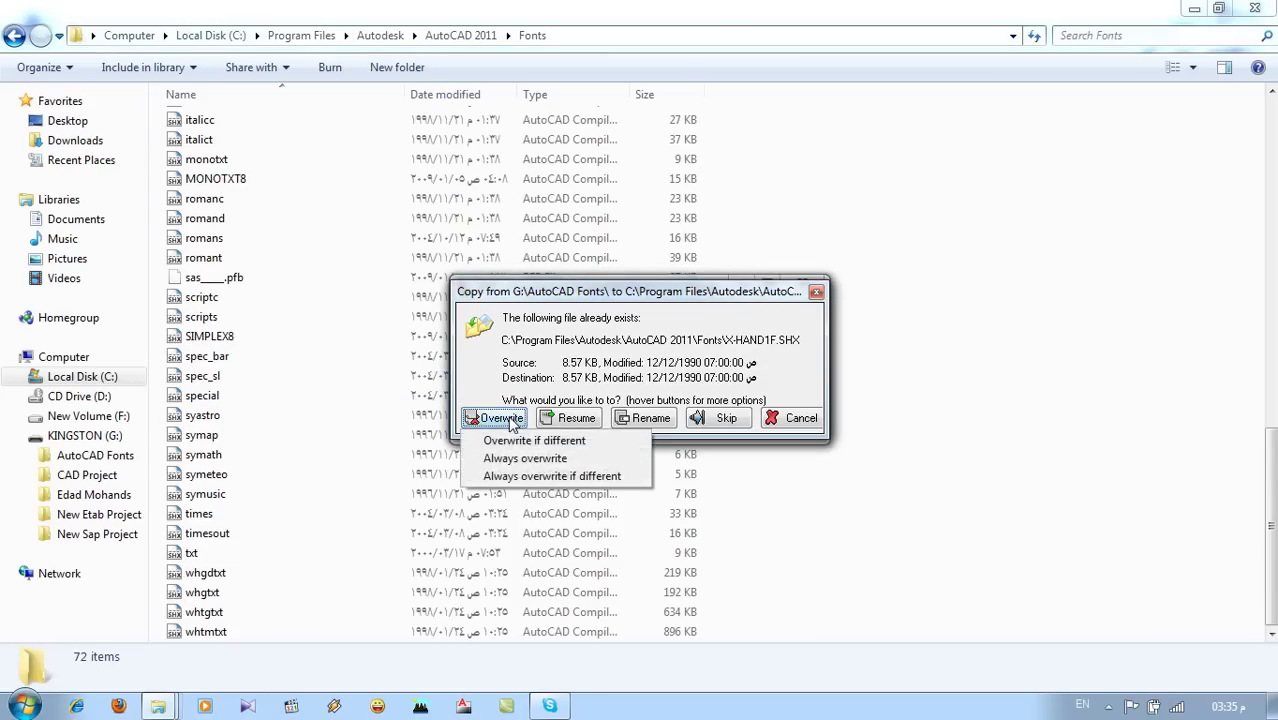
{"action": "left_click", "coordinate": [505, 419]}
{"action": "left_click", "coordinate": [510, 420]}
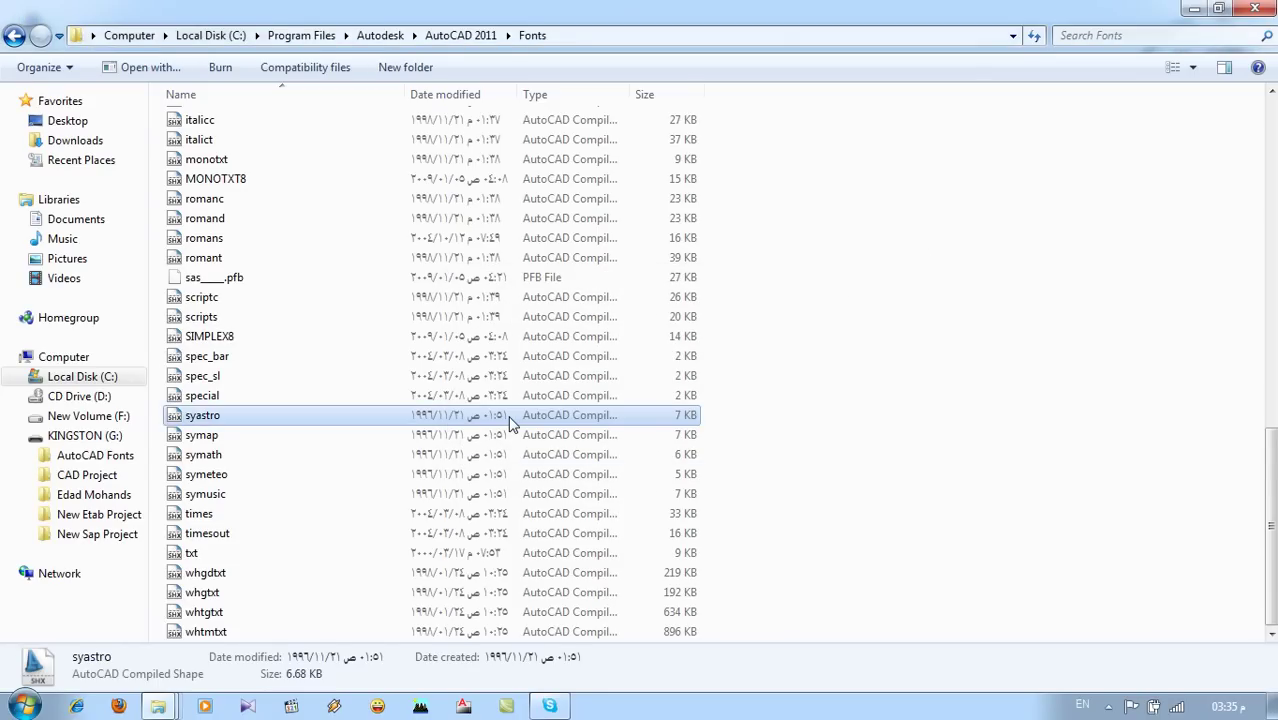
{"action": "left_click", "coordinate": [810, 516]}
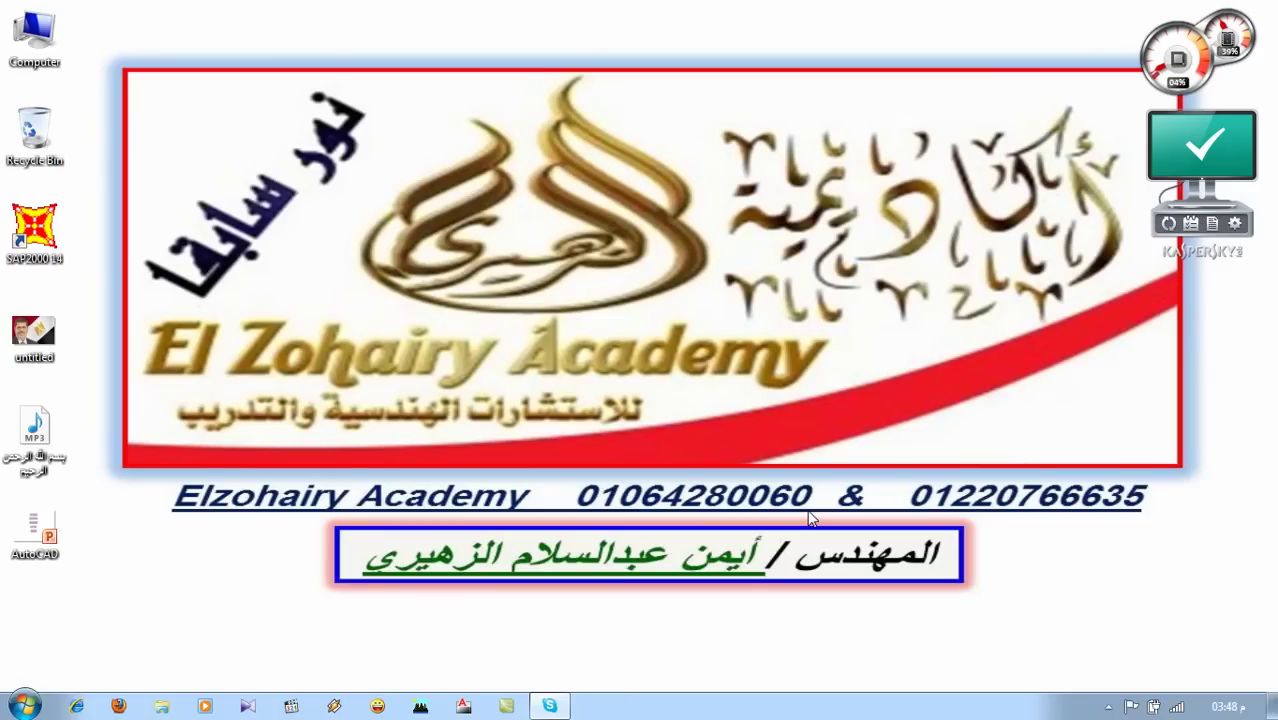
Step: Open the Computer window from the desktop icon to reach Local Disk (C:)
{"action": "double_click", "coordinate": [35, 45]}
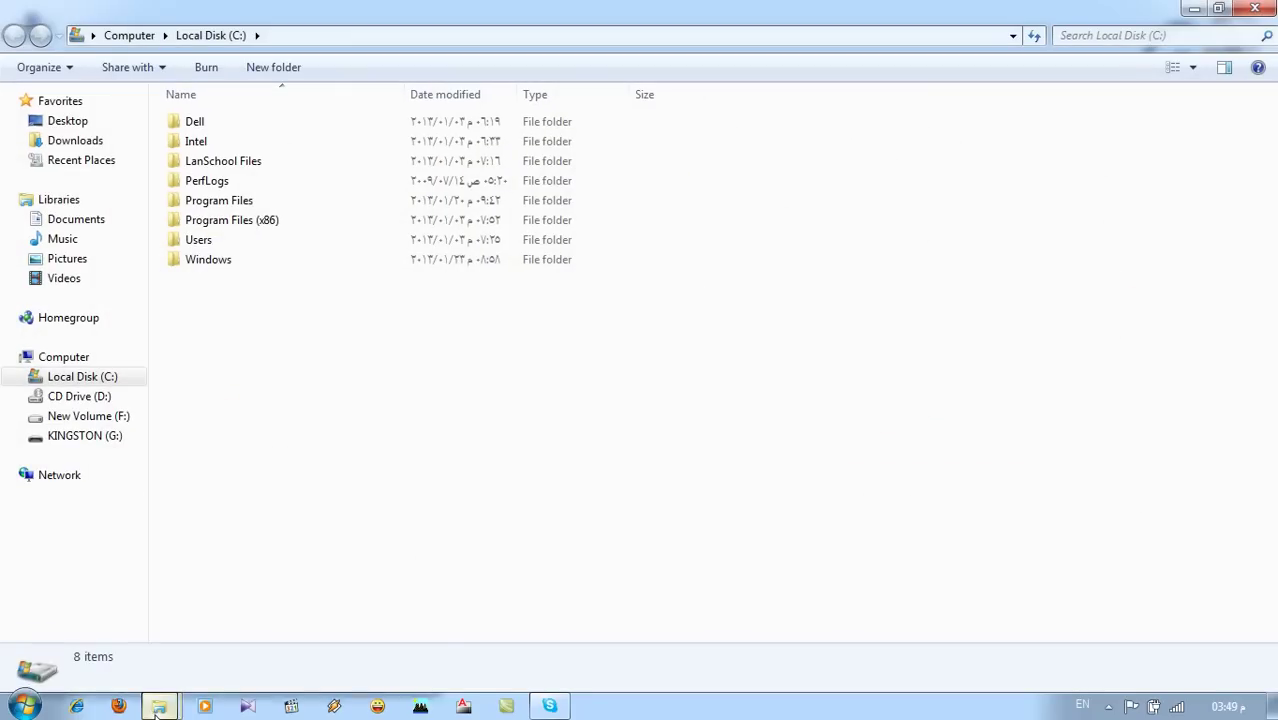
Step: Open Program Files > Autodesk > AutoCAD 2011 > Fonts and check the Arabic fonts are listed
{"action": "left_click", "coordinate": [225, 203]}
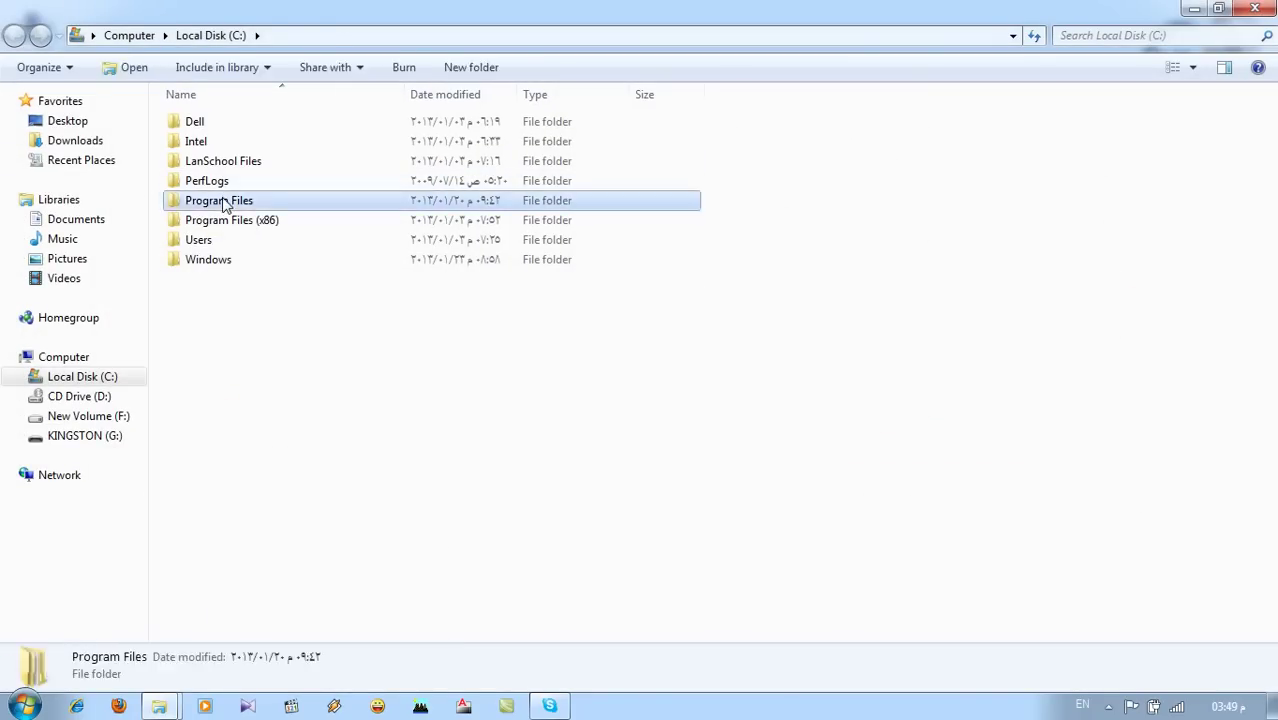
{"action": "double_click", "coordinate": [225, 203]}
{"action": "double_click", "coordinate": [218, 162]}
{"action": "double_click", "coordinate": [221, 124]}
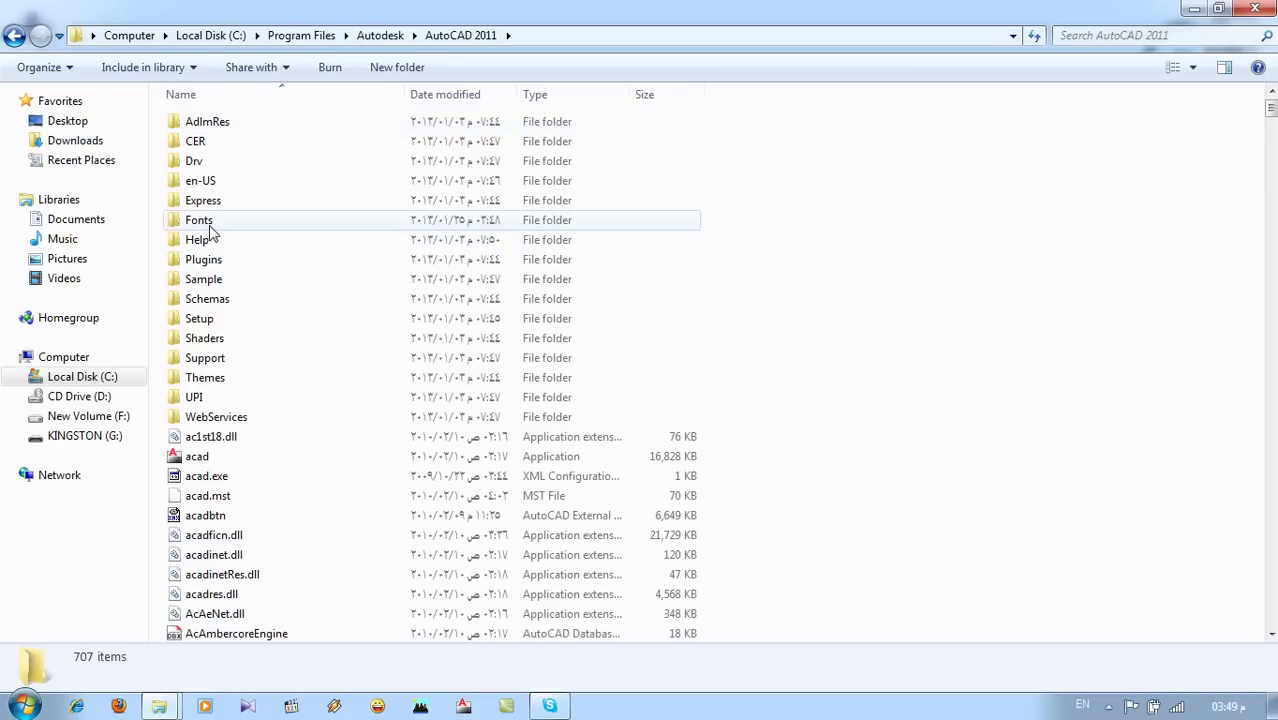
{"action": "double_click", "coordinate": [209, 226]}
{"action": "scroll", "coordinate": [825, 452], "scroll_direction": "down", "scroll_amount": 6}
{"action": "scroll", "coordinate": [819, 460], "scroll_direction": "down", "scroll_amount": 8}
{"action": "scroll", "coordinate": [819, 462], "scroll_direction": "down", "scroll_amount": 3}
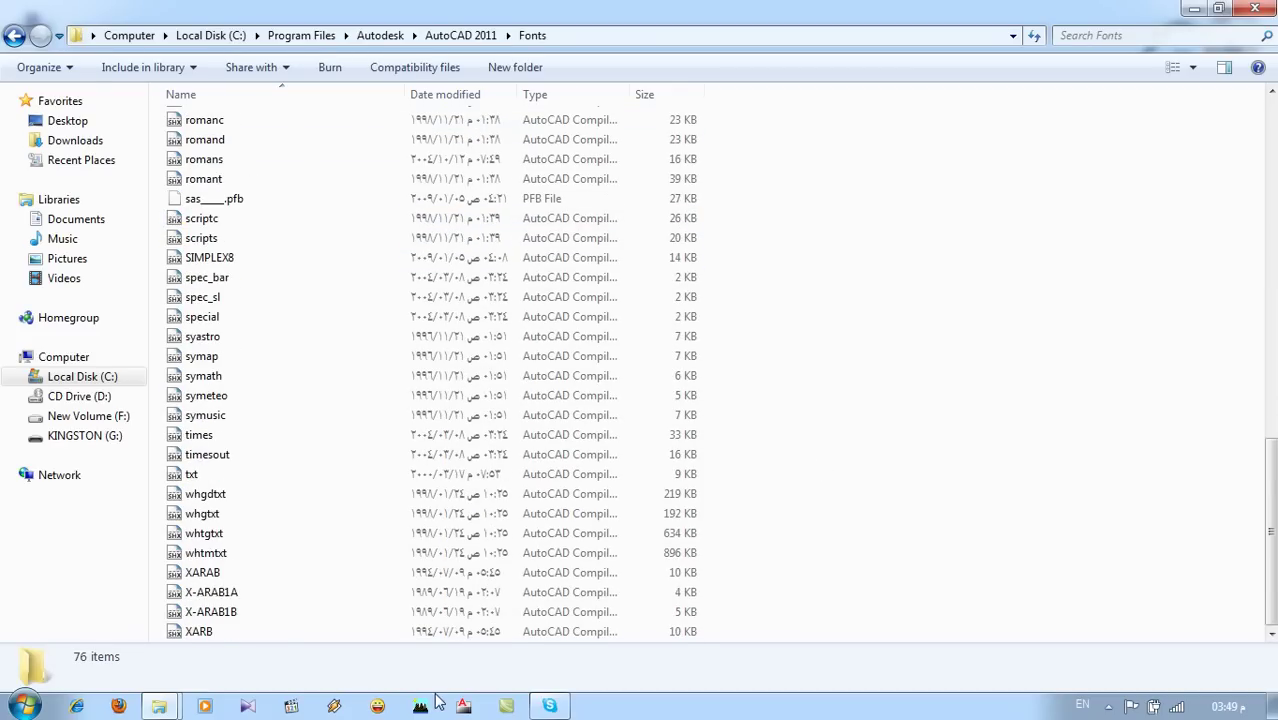
Step: Close the Explorer windows and launch AutoCAD 2011 from the taskbar
{"action": "left_click", "coordinate": [1254, 8]}
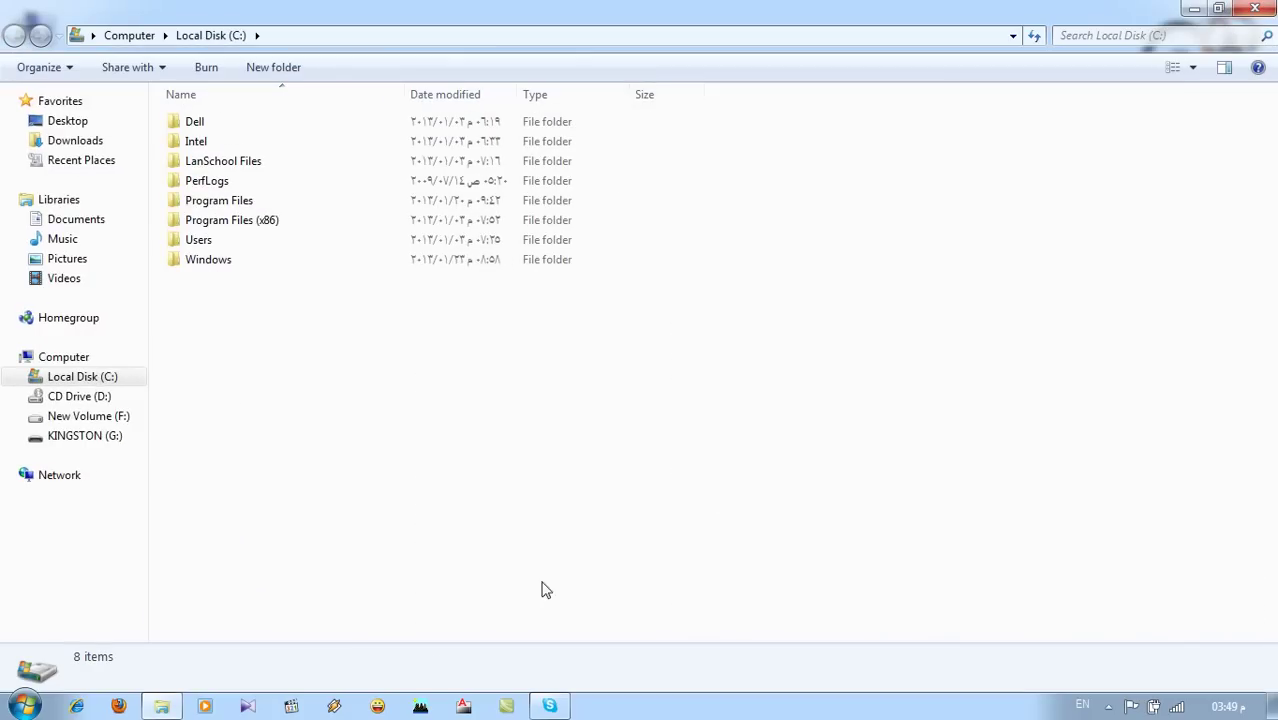
{"action": "left_click", "coordinate": [464, 705]}
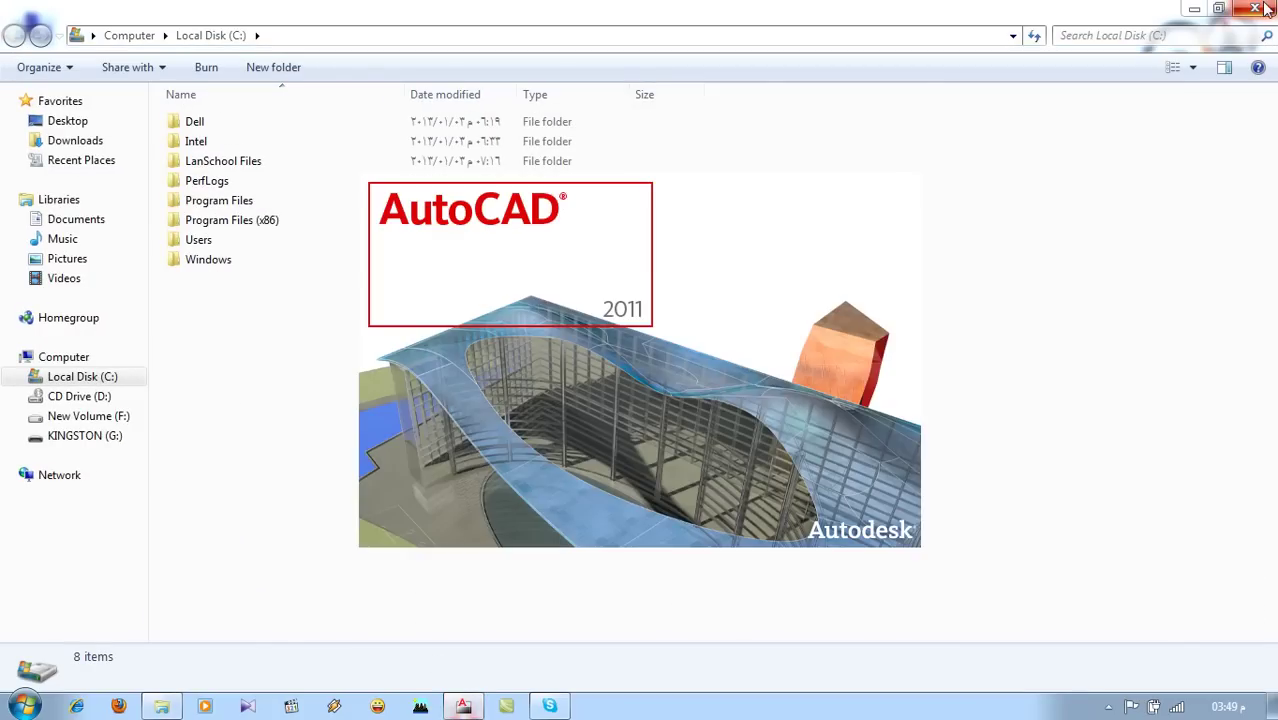
{"action": "left_click", "coordinate": [1264, 8]}
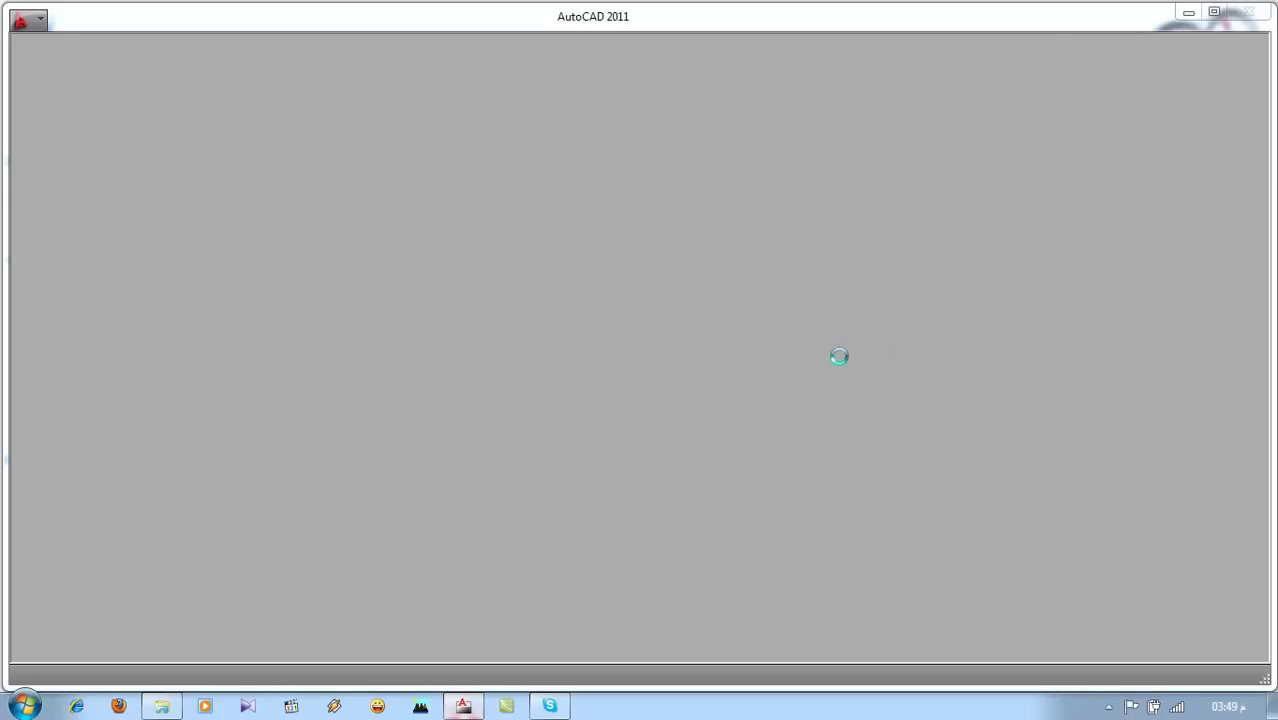
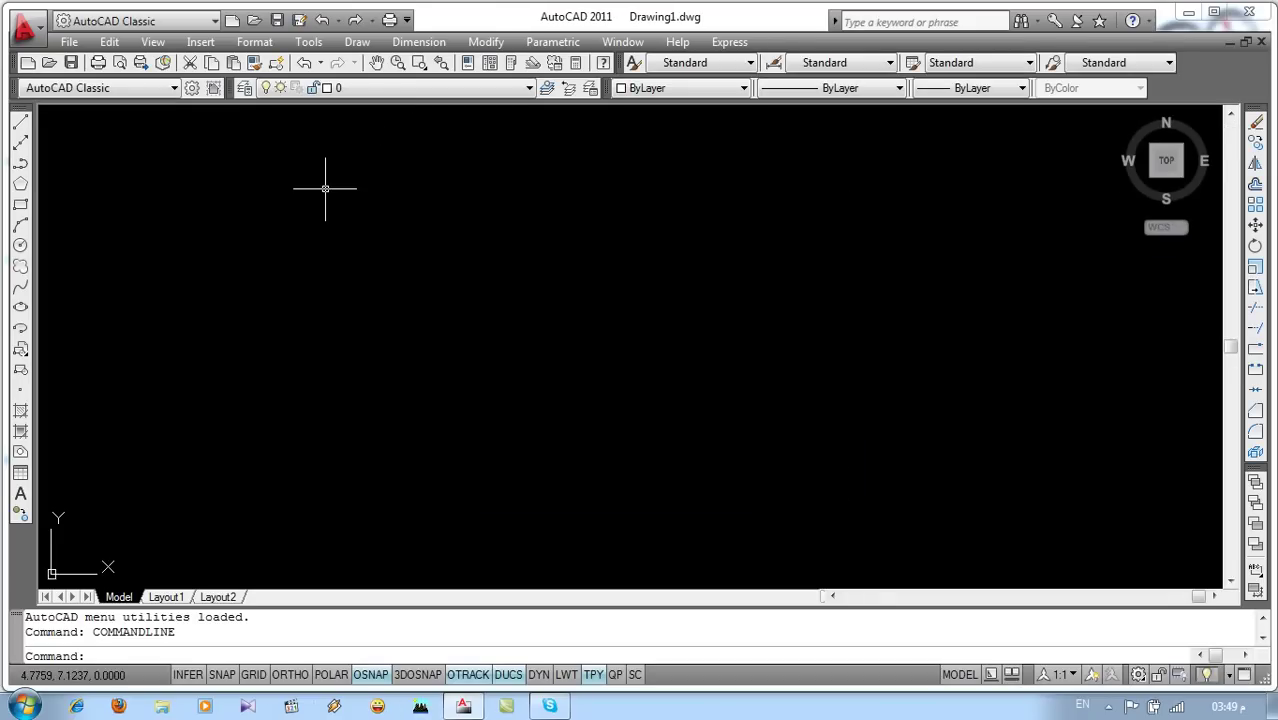
Step: Create a new text style 'A' with the xarab.shx font and apply it
{"action": "left_click", "coordinate": [254, 42]}
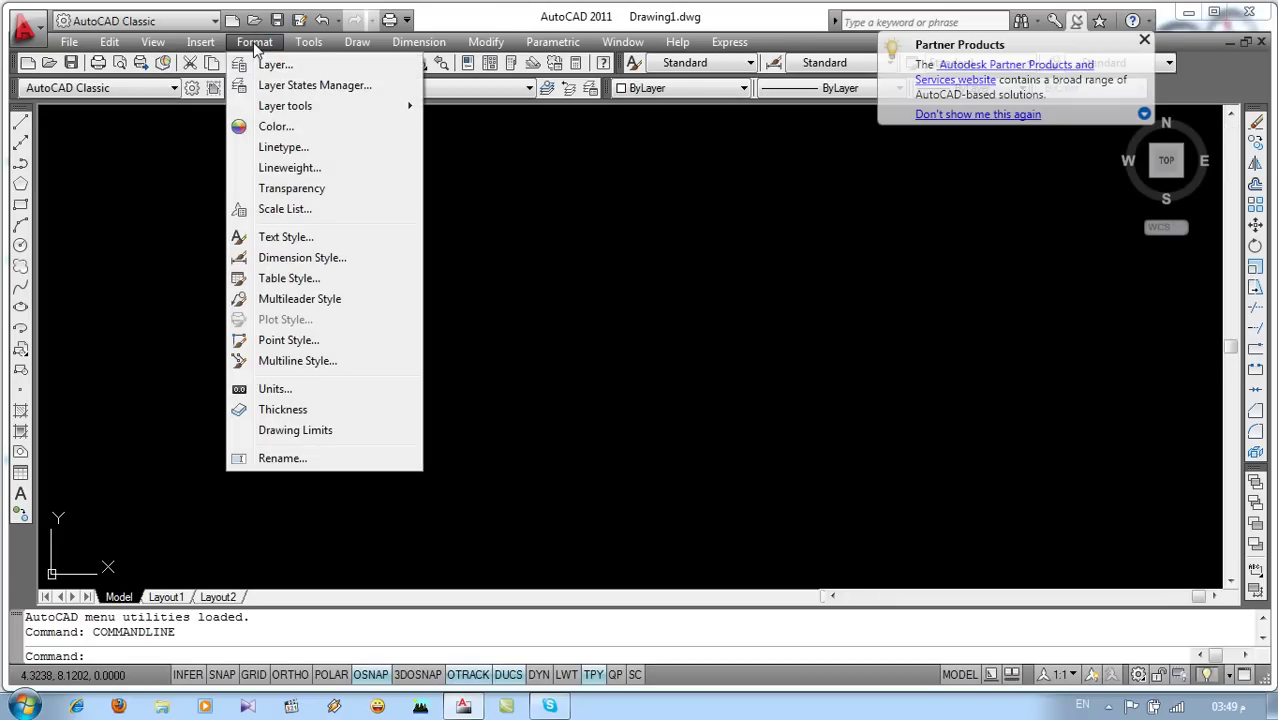
{"action": "left_click", "coordinate": [286, 238]}
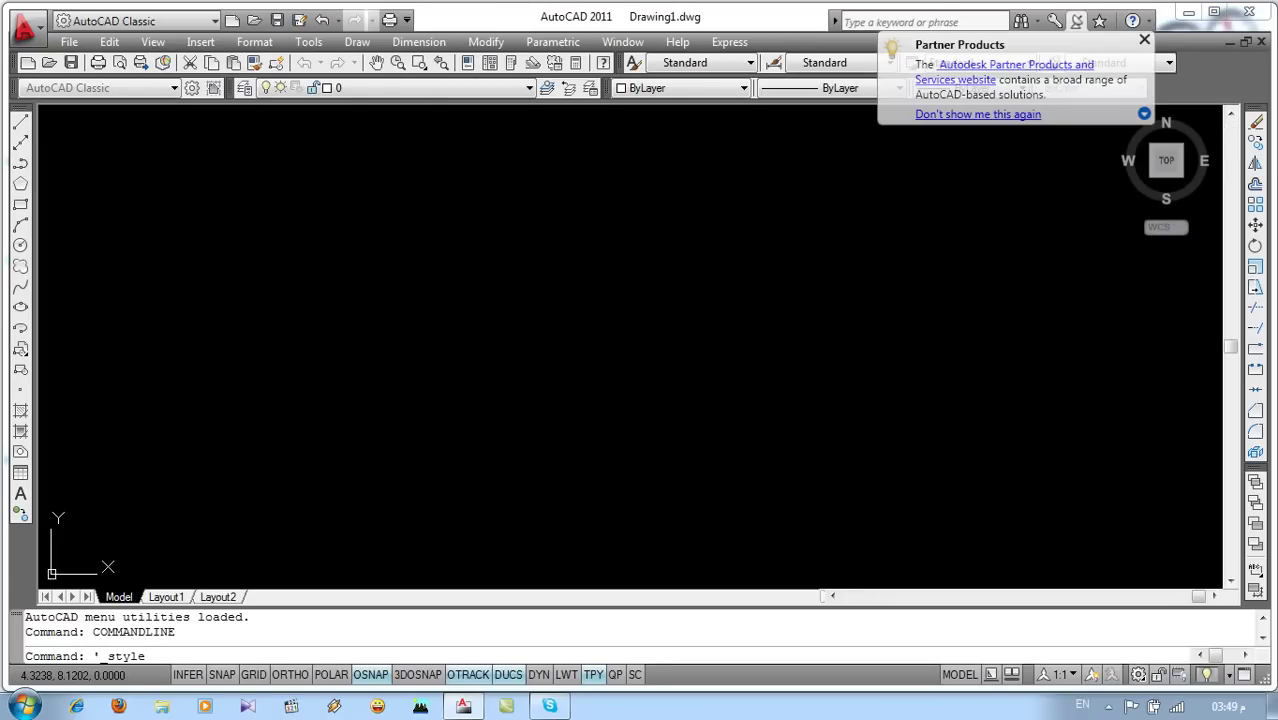
{"action": "left_click", "coordinate": [880, 274]}
{"action": "type", "text": "A"}
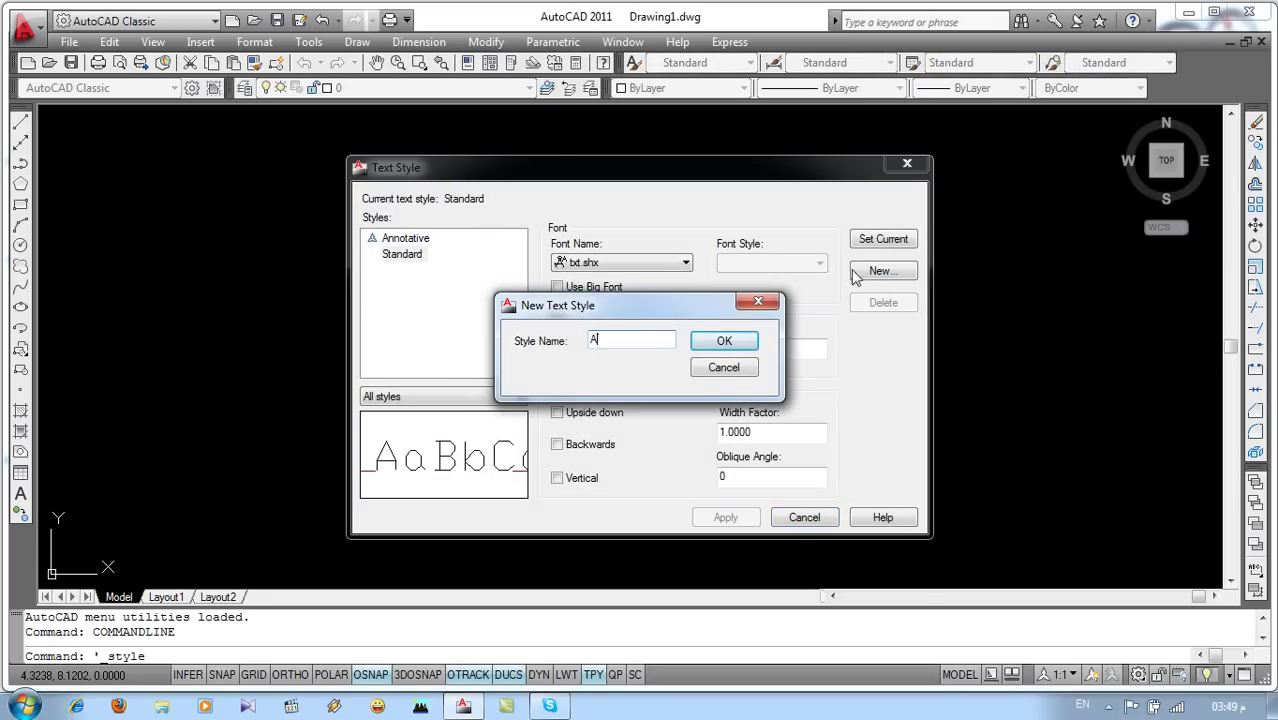
{"action": "left_click", "coordinate": [724, 341]}
{"action": "left_click", "coordinate": [684, 263]}
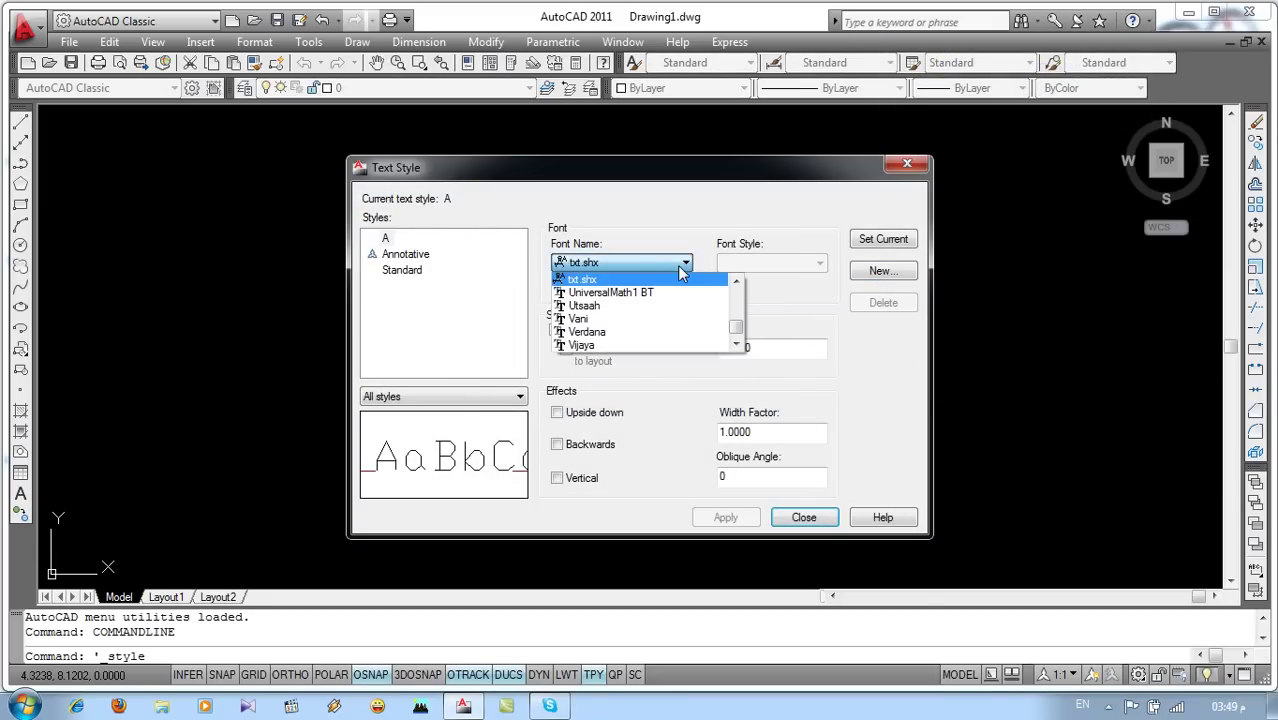
{"action": "key", "text": "Down"}
{"action": "key", "text": "Down"}
{"action": "key", "text": "Down"}
{"action": "key", "text": "Down"}
{"action": "key", "text": "Down"}
{"action": "key", "text": "Down"}
{"action": "key", "text": "Down"}
{"action": "key", "text": "Down"}
{"action": "key", "text": "Down"}
{"action": "key", "text": "Down"}
{"action": "key", "text": "Down"}
{"action": "key", "text": "Down"}
{"action": "key", "text": "Down"}
{"action": "key", "text": "Down"}
{"action": "key", "text": "Down"}
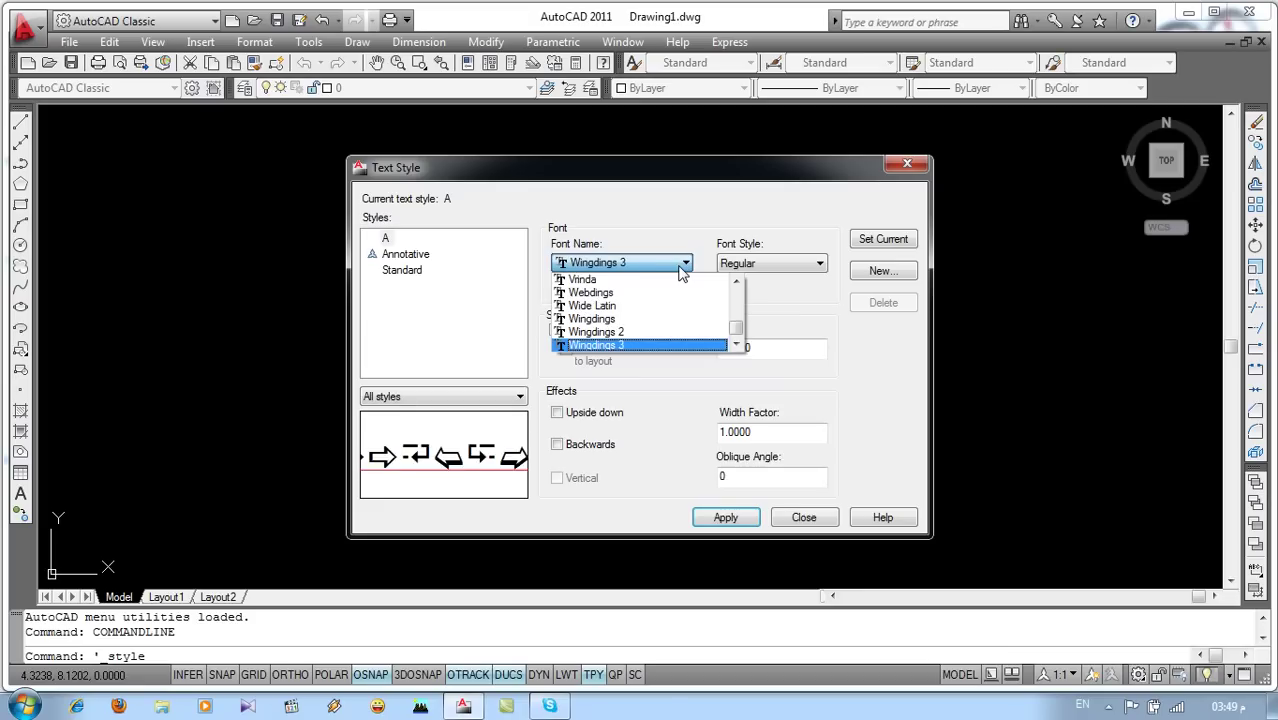
{"action": "key", "text": "Down"}
{"action": "key", "text": "Down"}
{"action": "key", "text": "Down"}
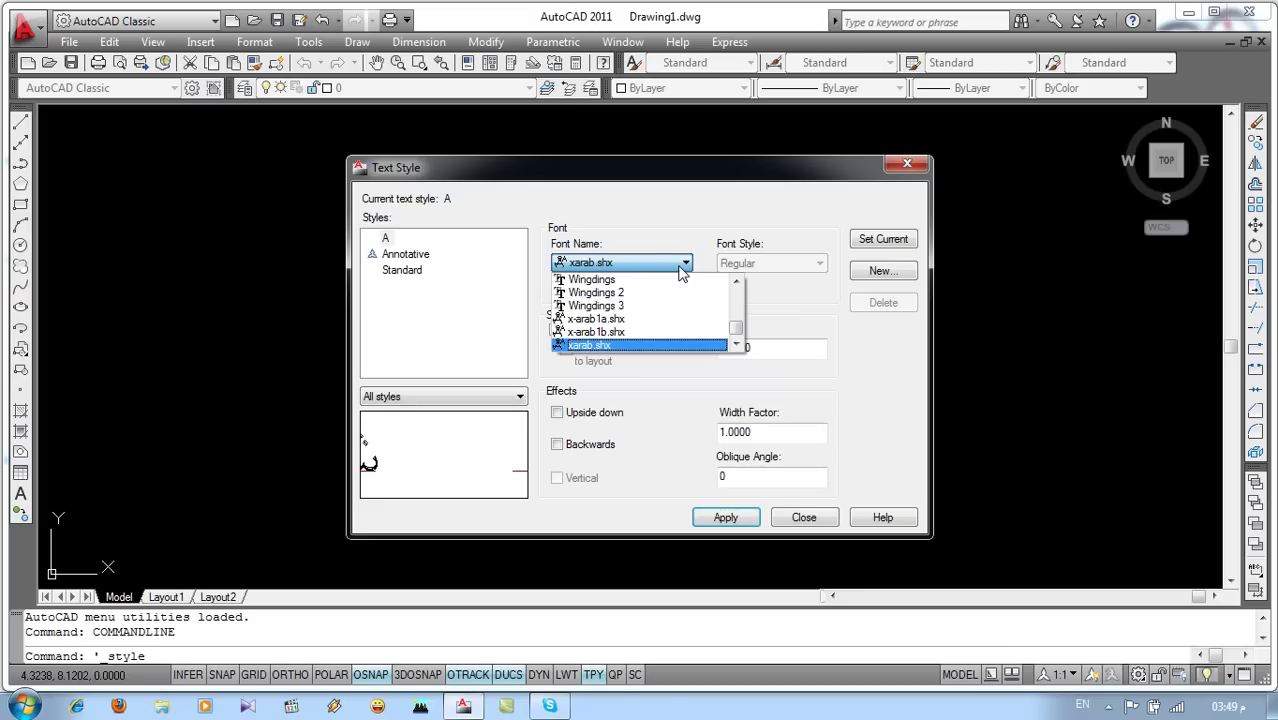
{"action": "left_click", "coordinate": [610, 345]}
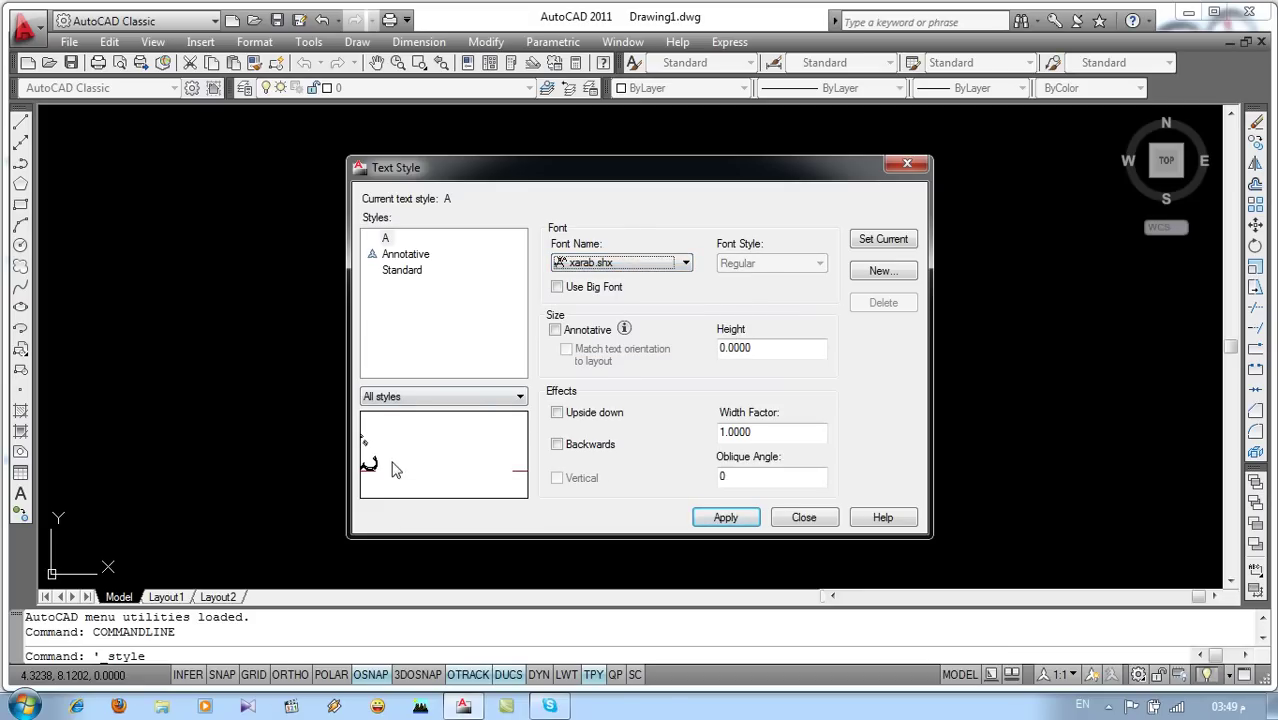
{"action": "left_click", "coordinate": [725, 517]}
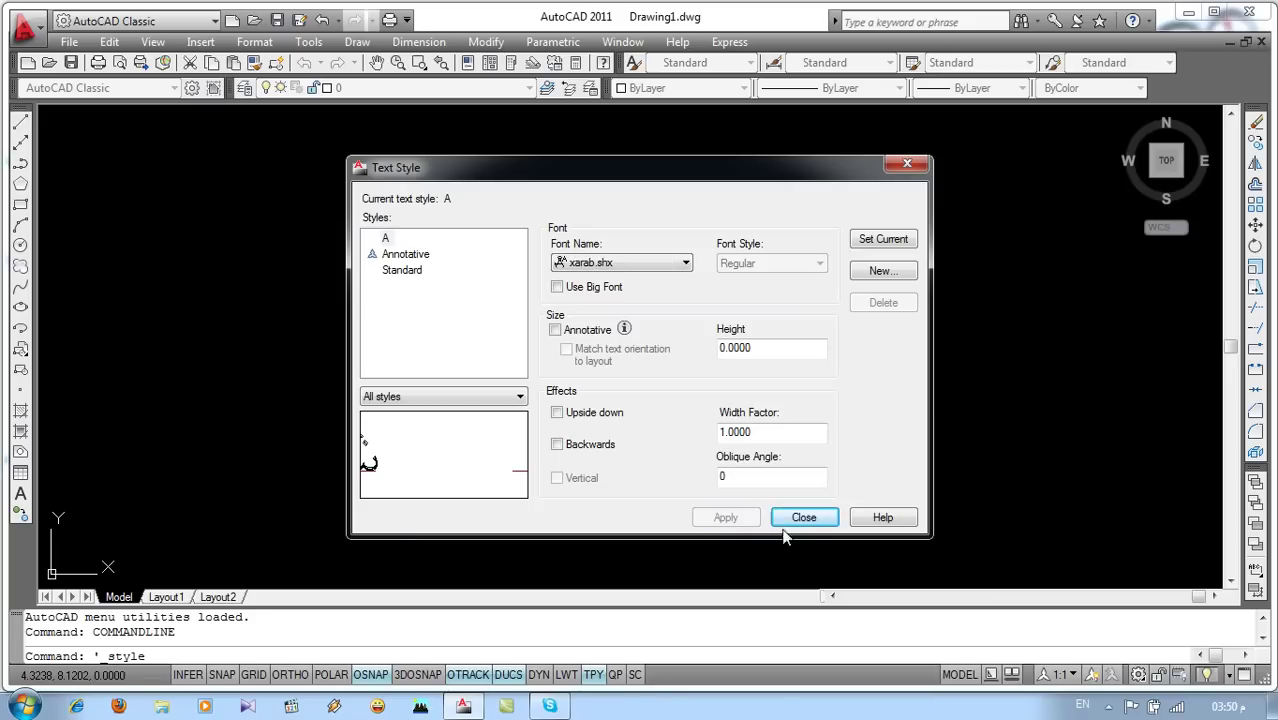
{"action": "left_click", "coordinate": [803, 517]}
{"action": "type", "text": "dt"}
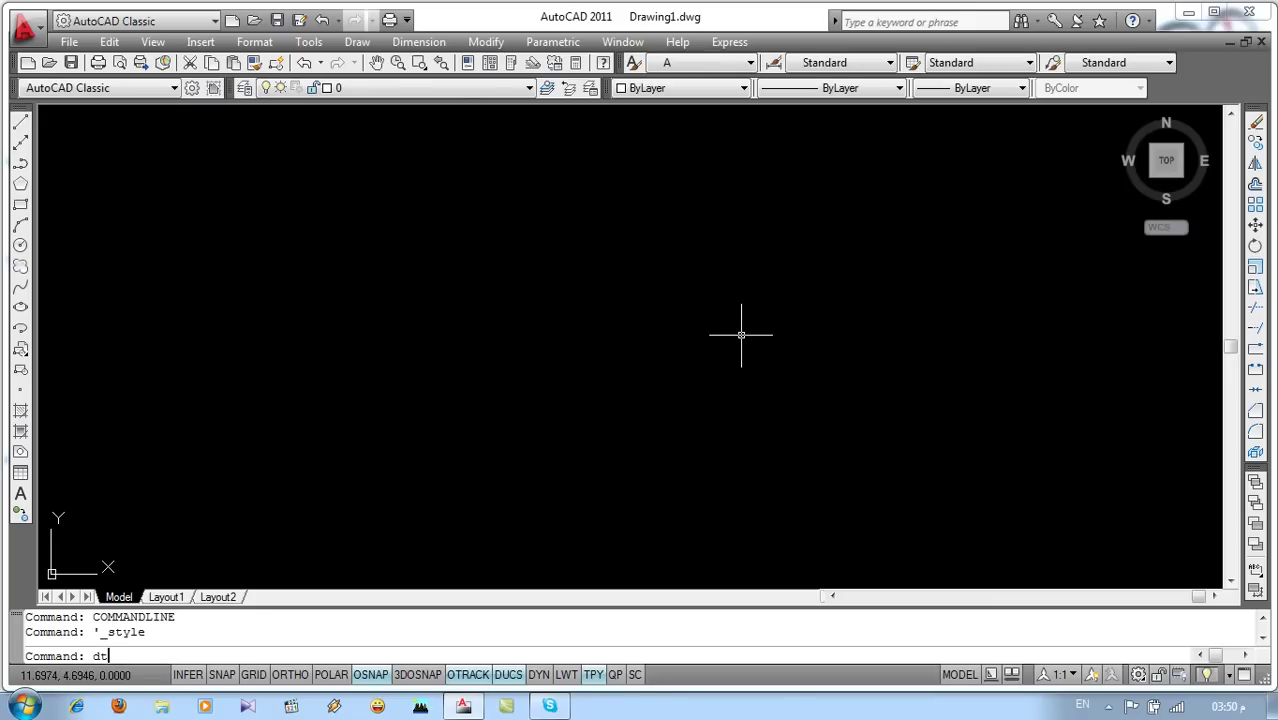
Step: Write 'يمن' and '١٢٣٤' as two lines at height 0.5, rotation 0
{"action": "key", "text": "Return"}
{"action": "left_click", "coordinate": [618, 297]}
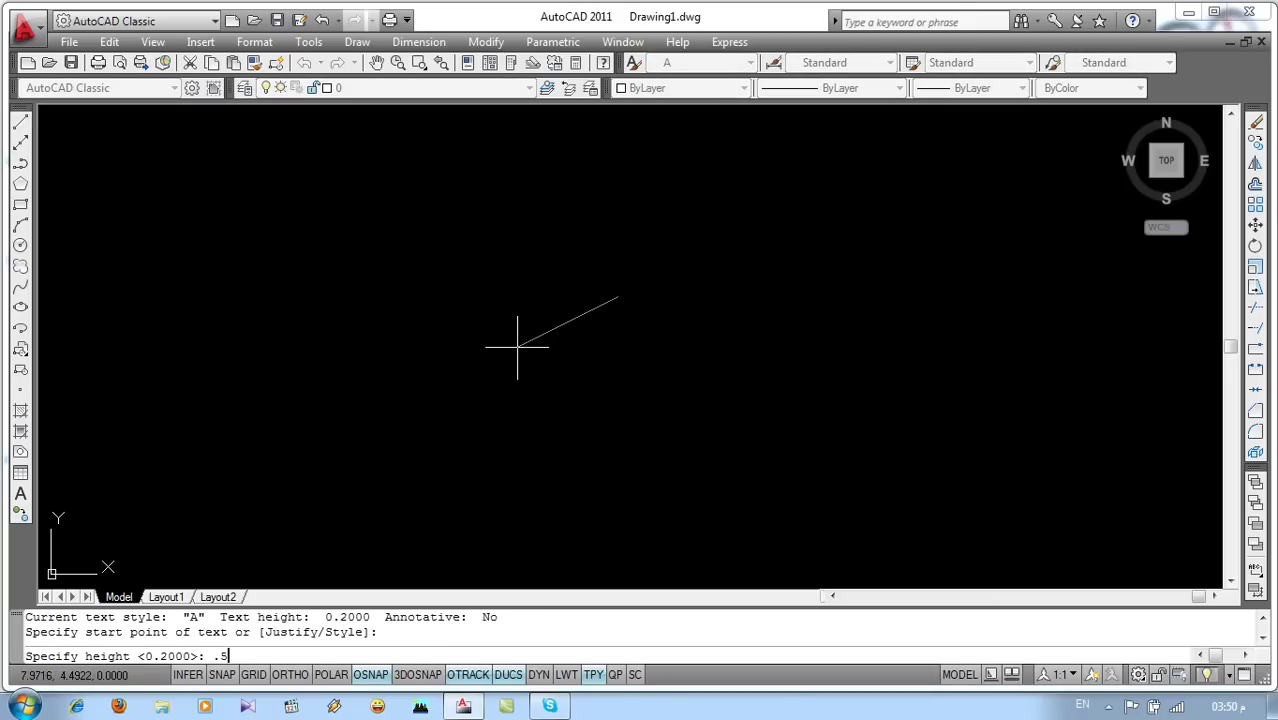
{"action": "key", "text": "Return"}
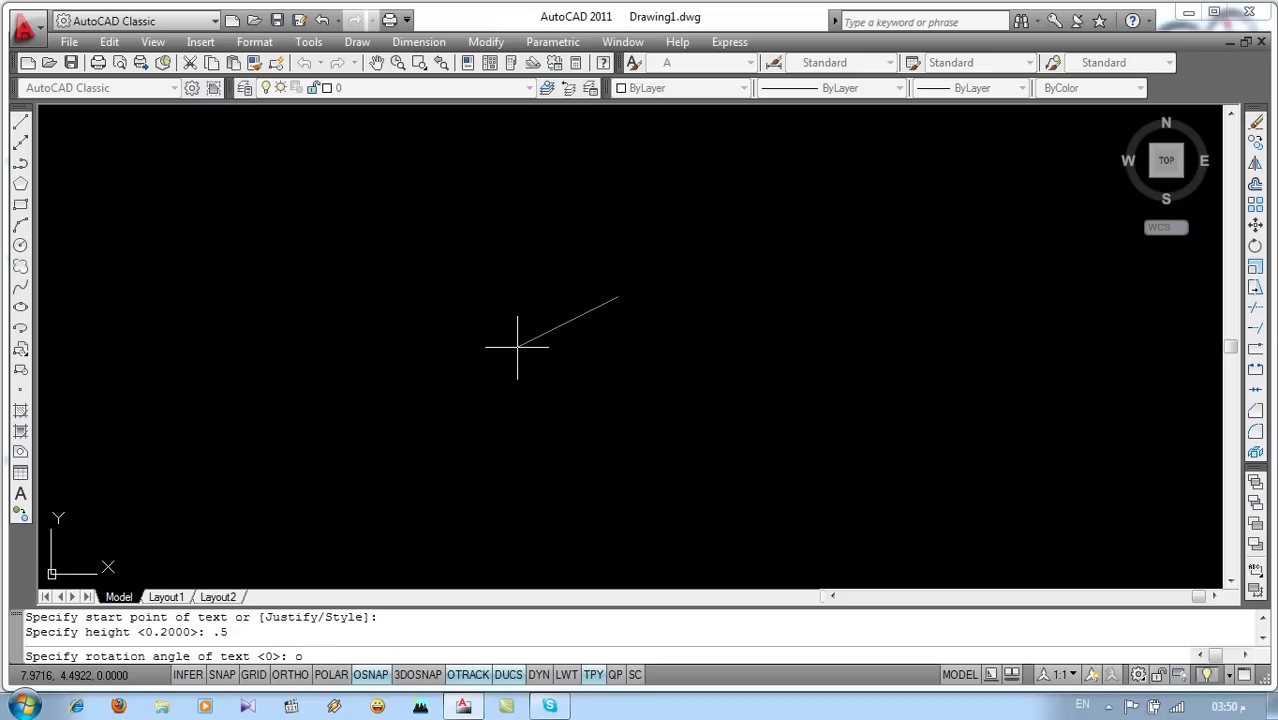
{"action": "key", "text": "Return"}
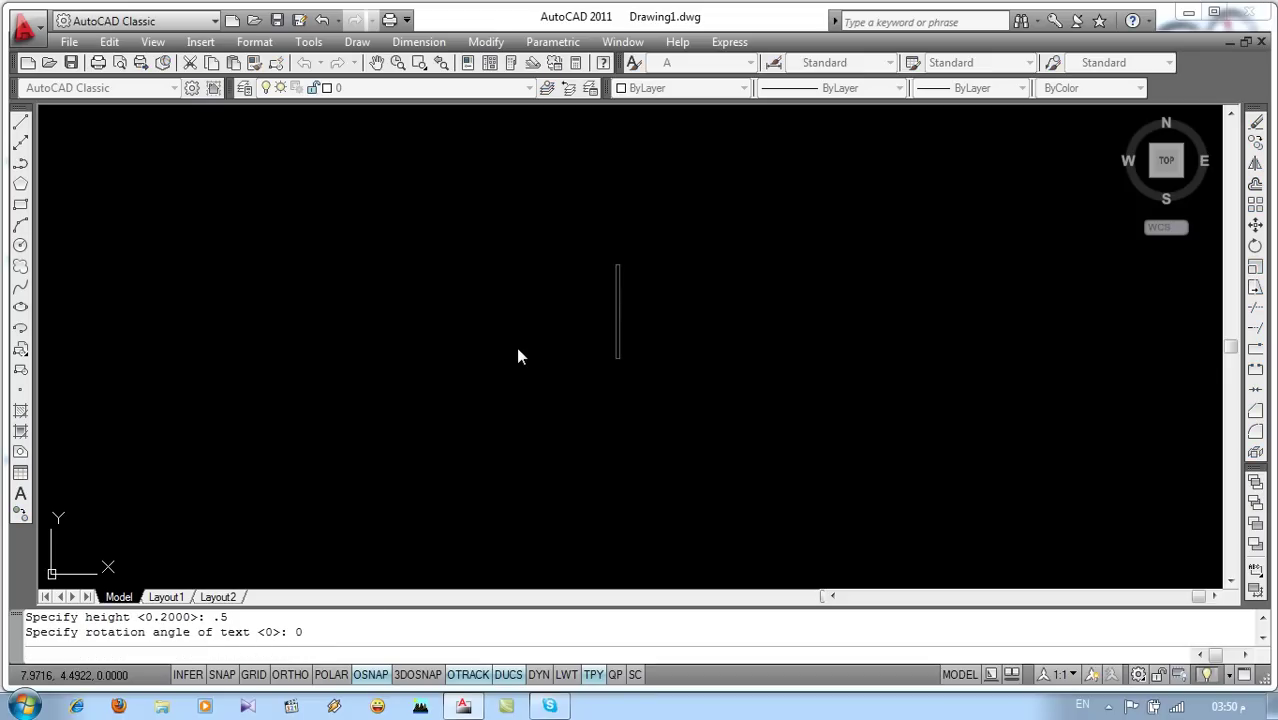
{"action": "type", "text": "ايمن"}
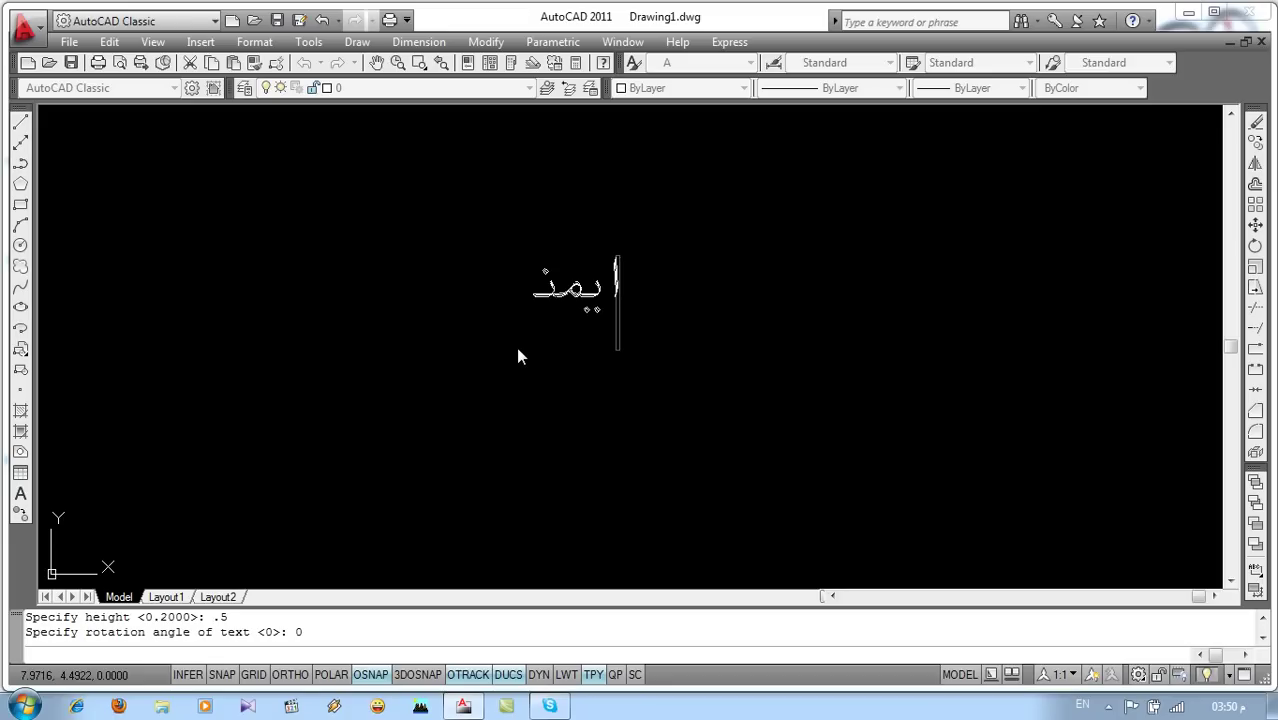
{"action": "key", "text": "BackSpace"}
{"action": "type", "text": "ن"}
{"action": "key", "text": "Return"}
{"action": "type", "text": "١٢٣٤"}
{"action": "key", "text": "Return"}
{"action": "key", "text": "Return"}
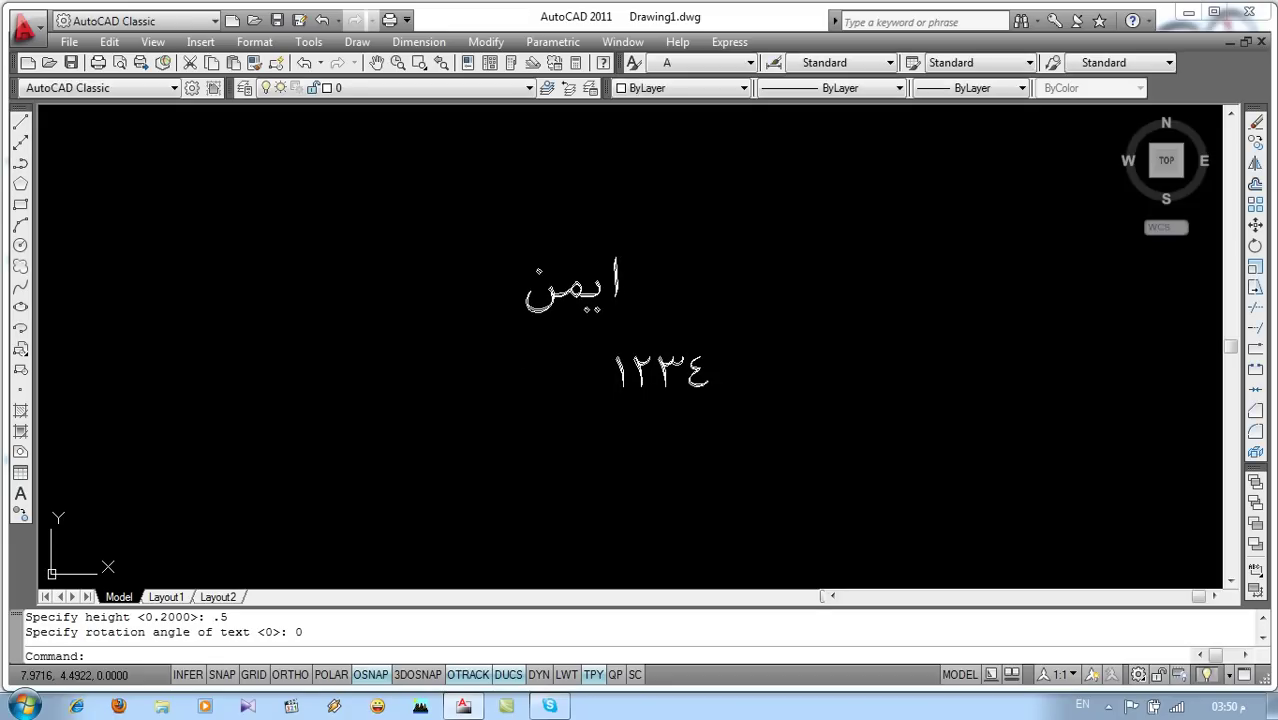
Step: Erase both Arabic text lines
{"action": "middle_click_drag", "start_coordinate": [676, 265], "coordinate": [750, 277]}
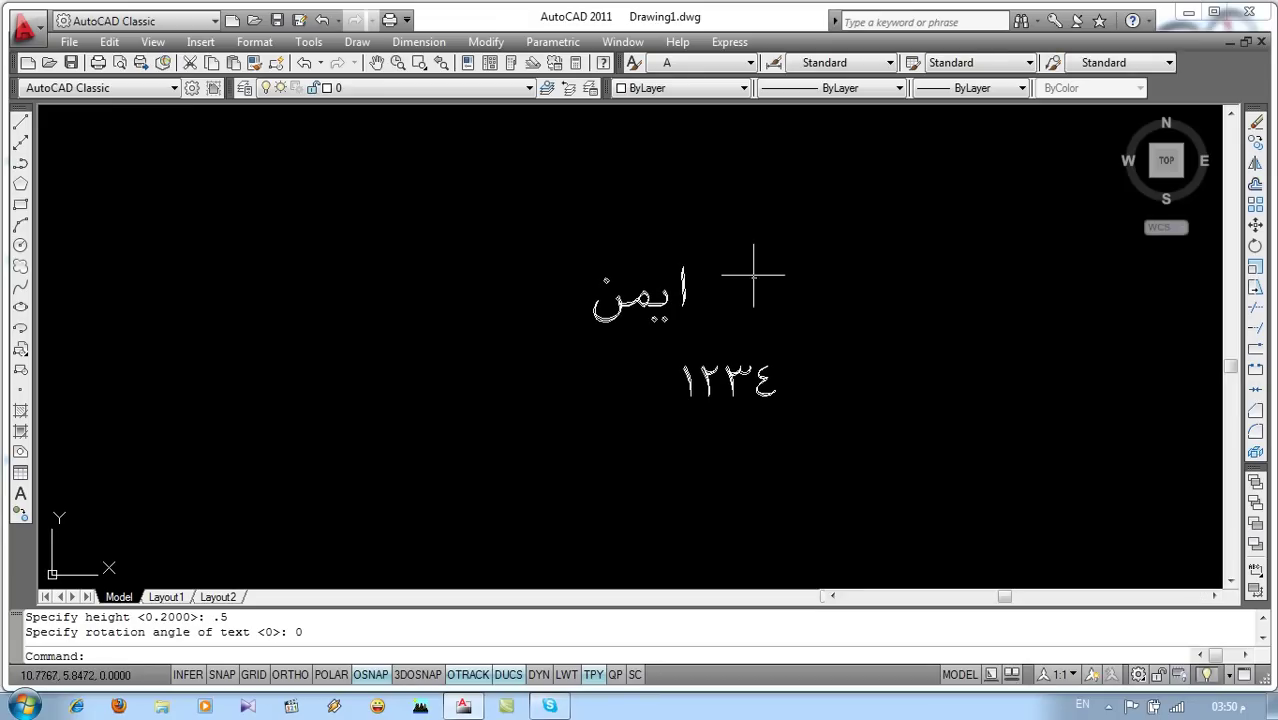
{"action": "left_click", "coordinate": [852, 240]}
{"action": "left_click", "coordinate": [558, 424]}
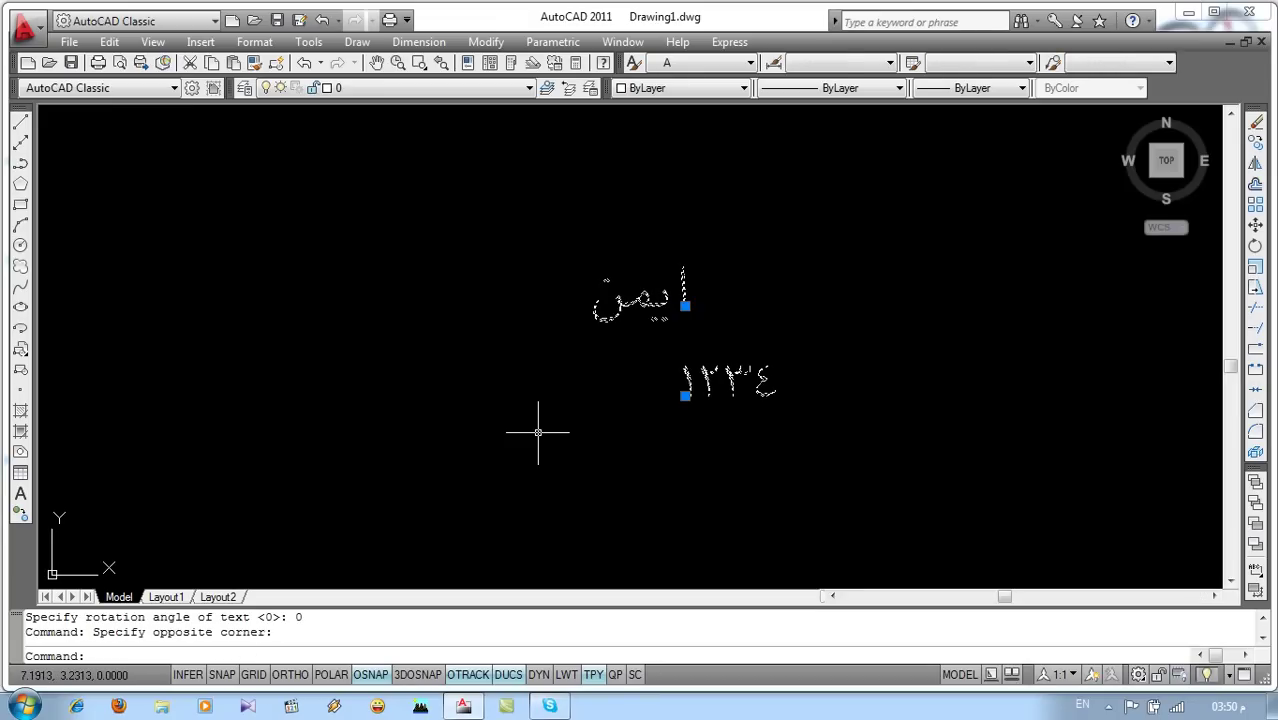
{"action": "key", "text": "Delete"}
Step: Create text style E1 using the Vijaya font
{"action": "left_click", "coordinate": [254, 42]}
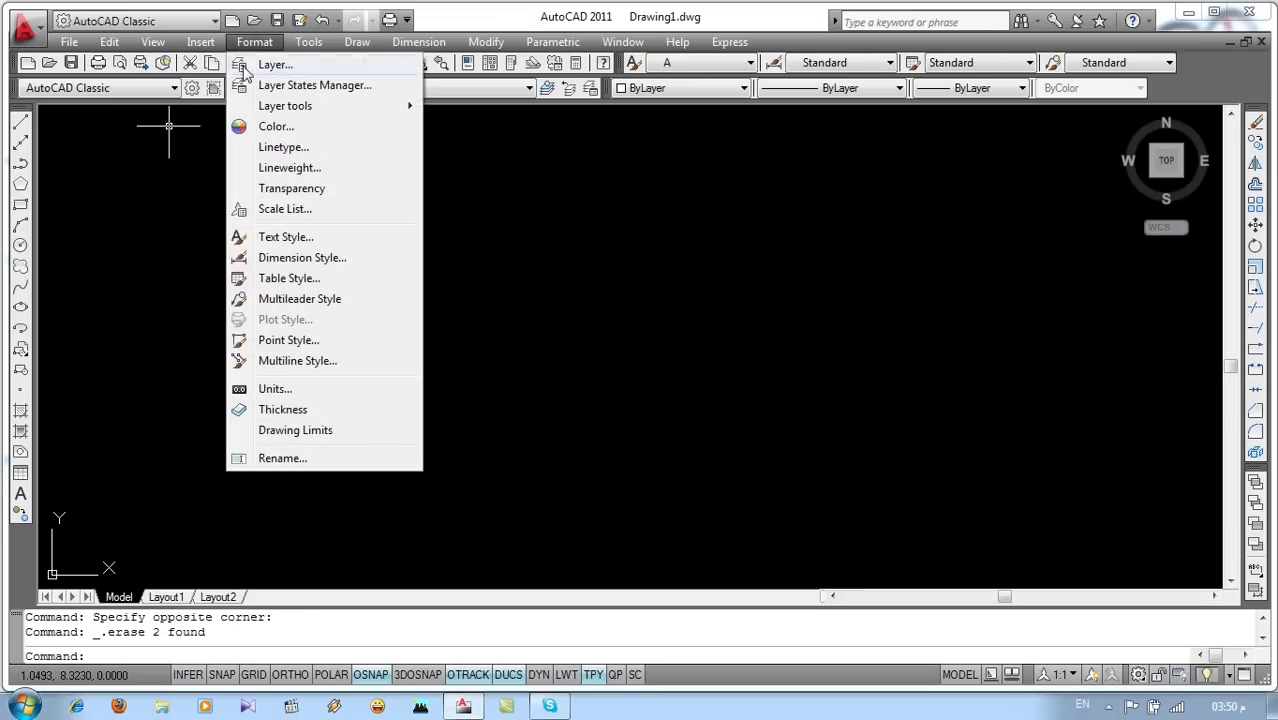
{"action": "left_click", "coordinate": [288, 237]}
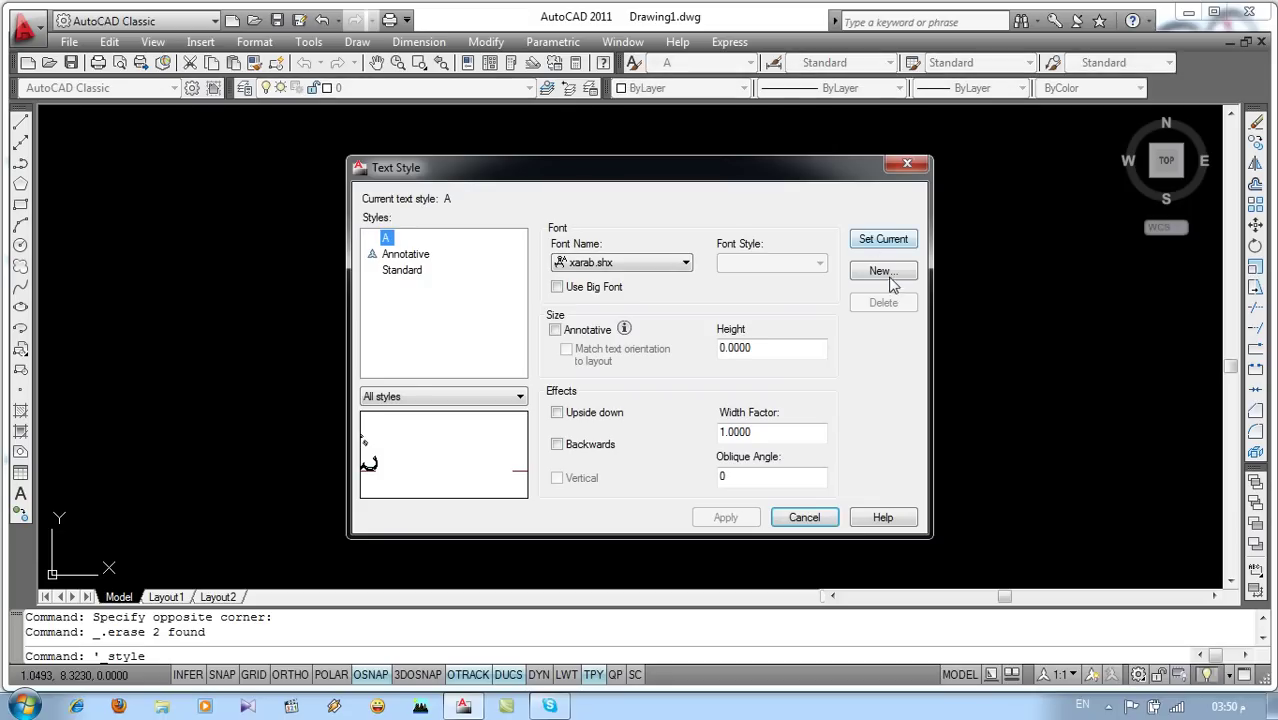
{"action": "left_click", "coordinate": [882, 271]}
{"action": "type", "text": "E"}
{"action": "left_click", "coordinate": [728, 341]}
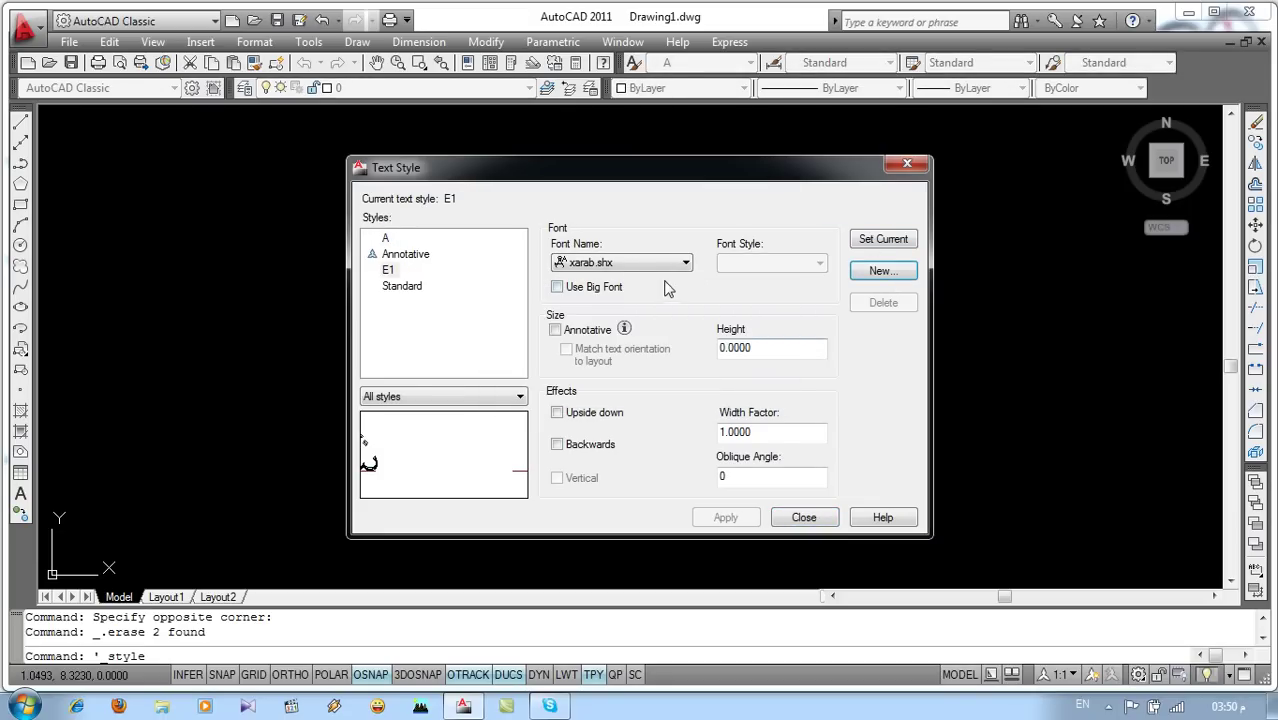
{"action": "left_click", "coordinate": [687, 262]}
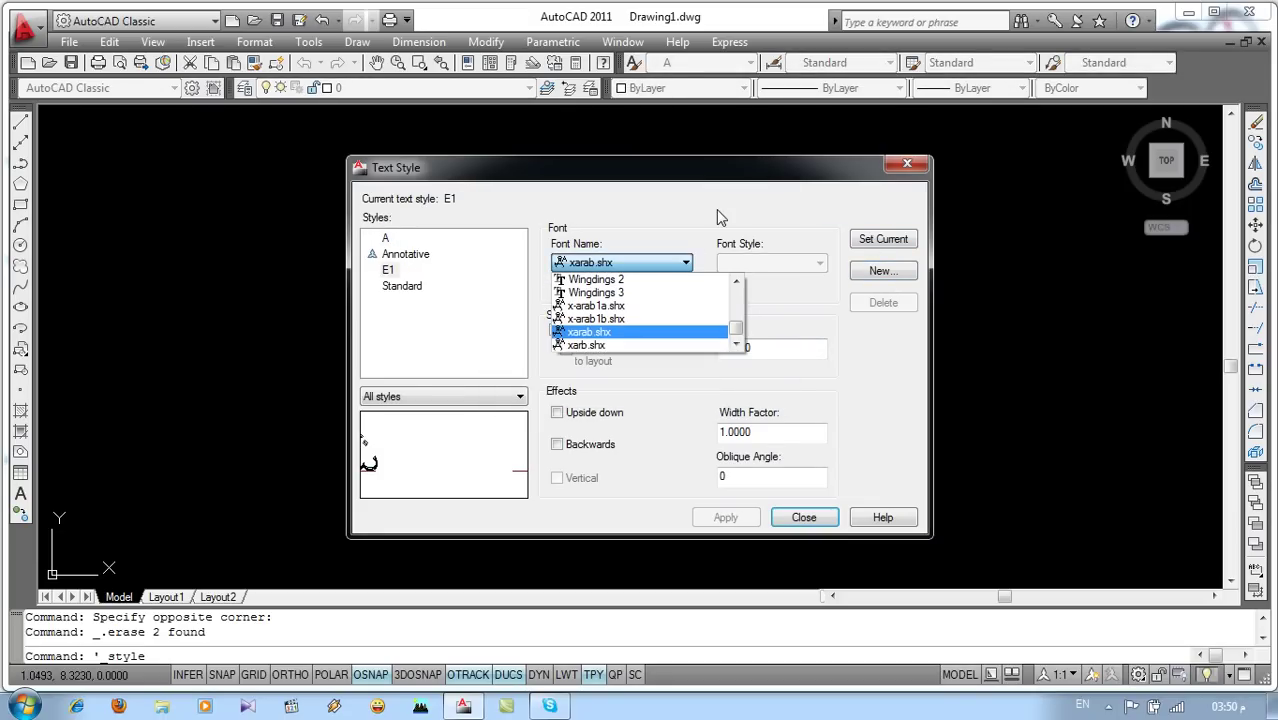
{"action": "key", "text": "Up"}
{"action": "key", "text": "Up"}
{"action": "key", "text": "Up"}
{"action": "key", "text": "Up"}
{"action": "key", "text": "Up"}
{"action": "key", "text": "Up"}
{"action": "key", "text": "Up"}
{"action": "key", "text": "Up"}
{"action": "key", "text": "Up"}
{"action": "key", "text": "Up"}
{"action": "key", "text": "Up"}
{"action": "key", "text": "Up"}
{"action": "key", "text": "Up"}
{"action": "key", "text": "Down"}
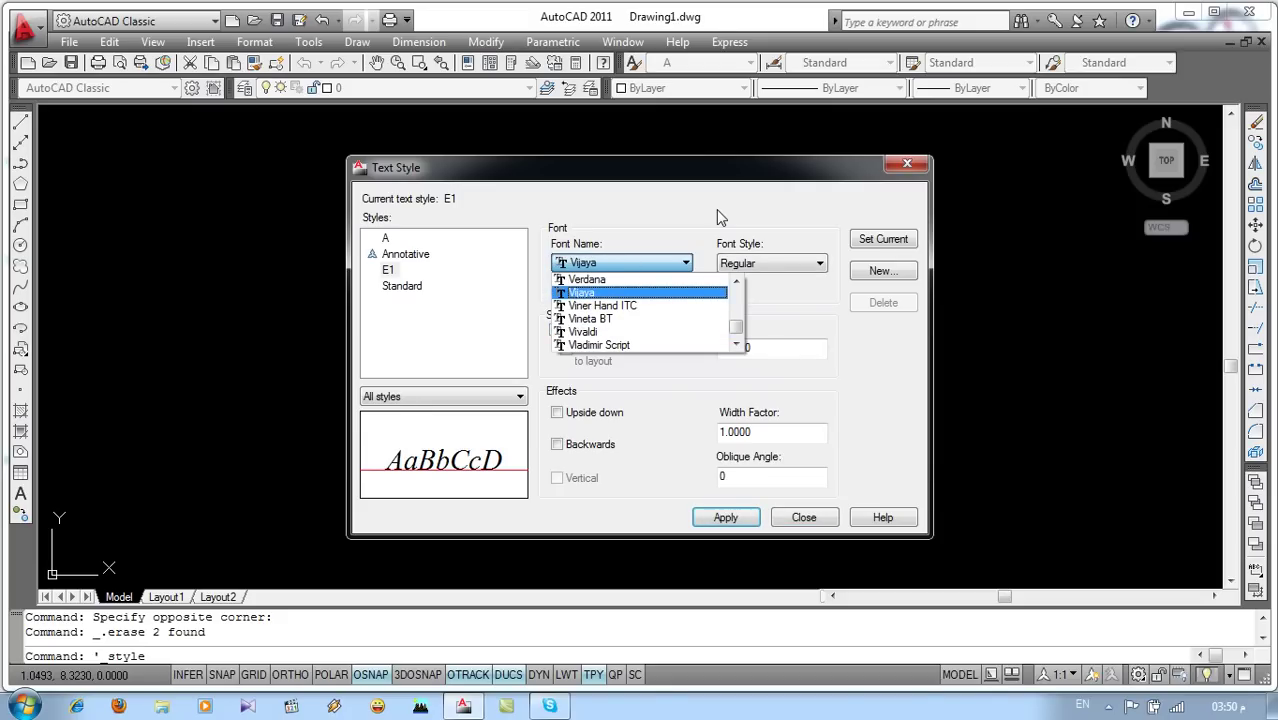
{"action": "left_click", "coordinate": [650, 291]}
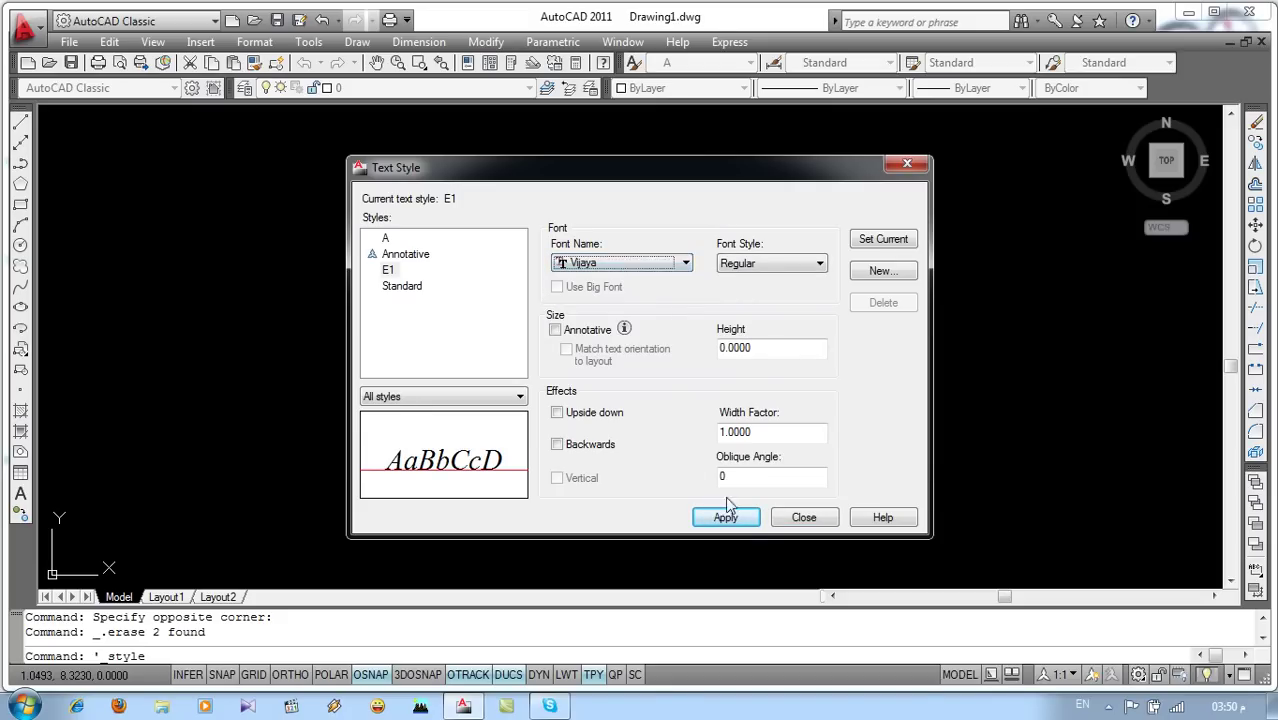
{"action": "left_click", "coordinate": [727, 510]}
Step: Create text style E2 using the Vineta BT font
{"action": "left_click", "coordinate": [871, 271]}
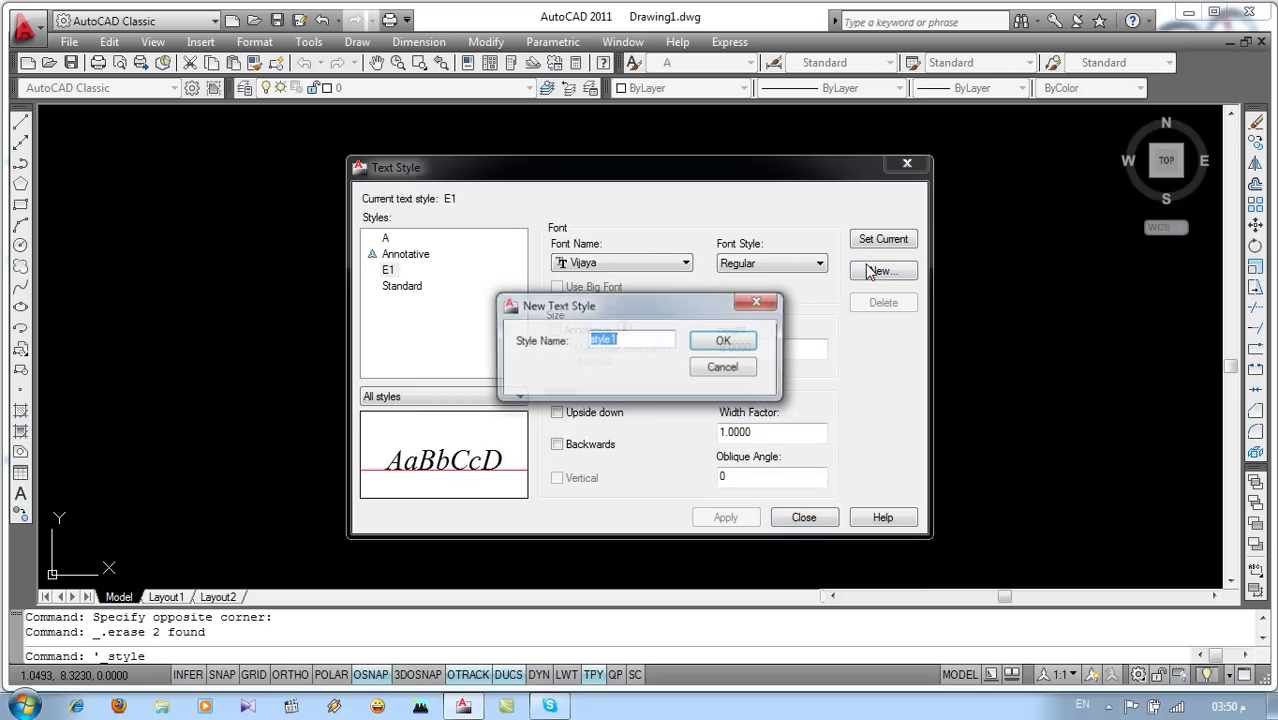
{"action": "type", "text": "E2"}
{"action": "left_click", "coordinate": [724, 341]}
{"action": "left_click", "coordinate": [684, 263]}
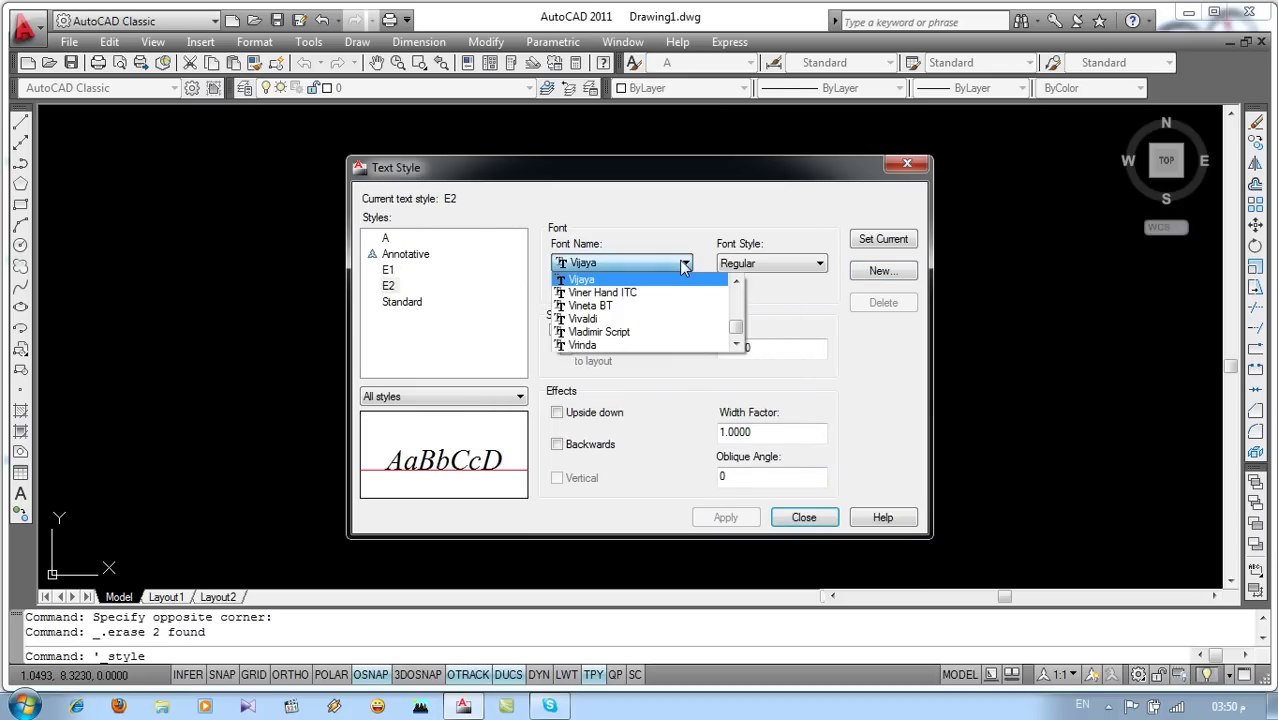
{"action": "key", "text": "Down"}
{"action": "key", "text": "Down"}
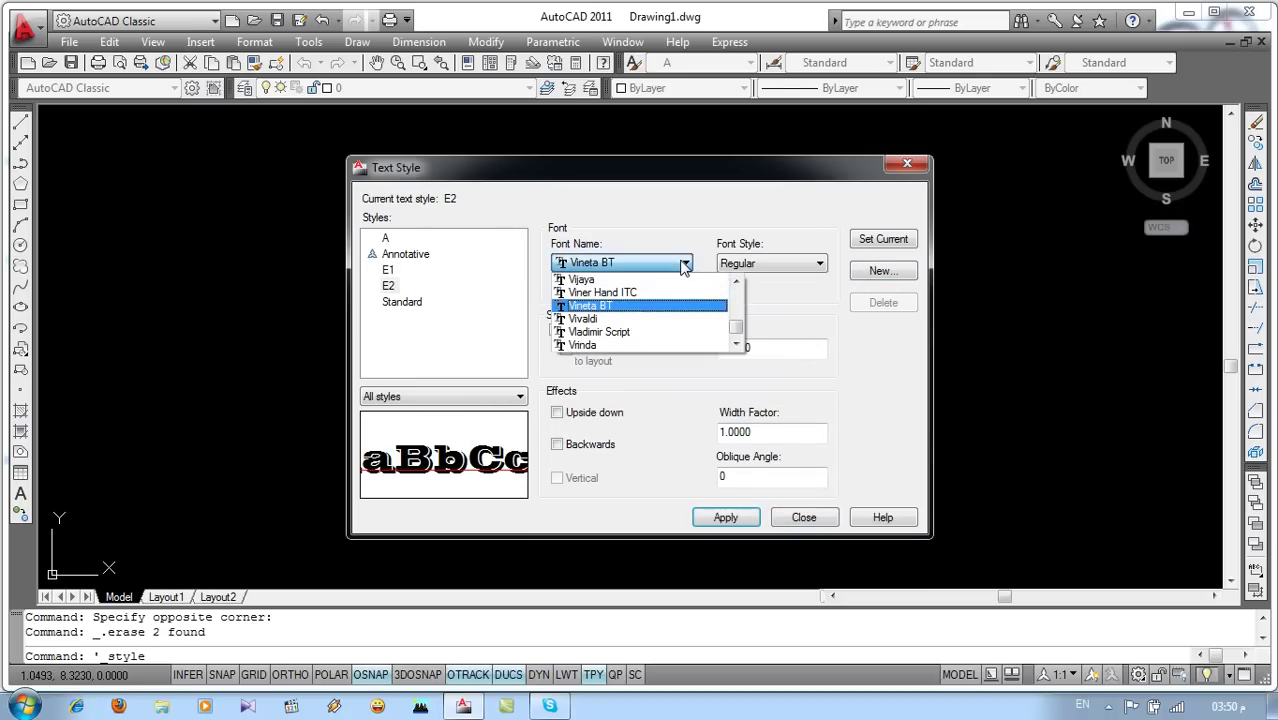
{"action": "key", "text": "Return"}
{"action": "left_click", "coordinate": [726, 517]}
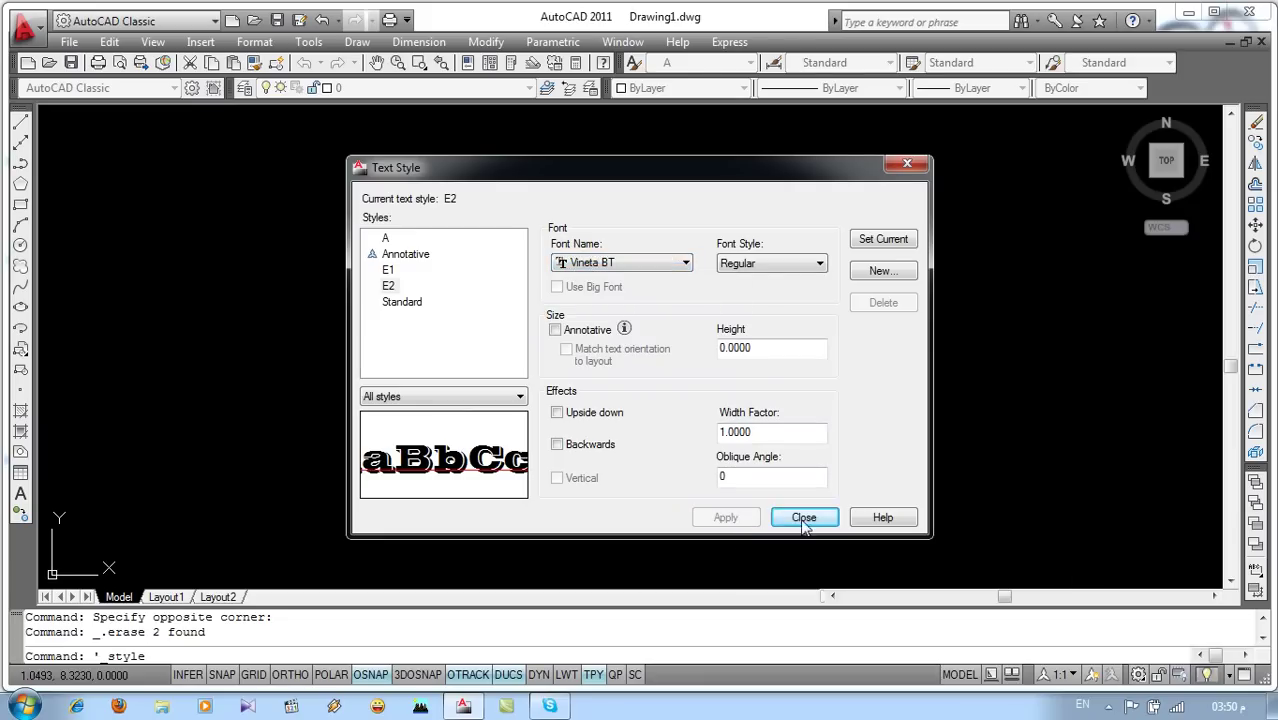
{"action": "left_click", "coordinate": [805, 517]}
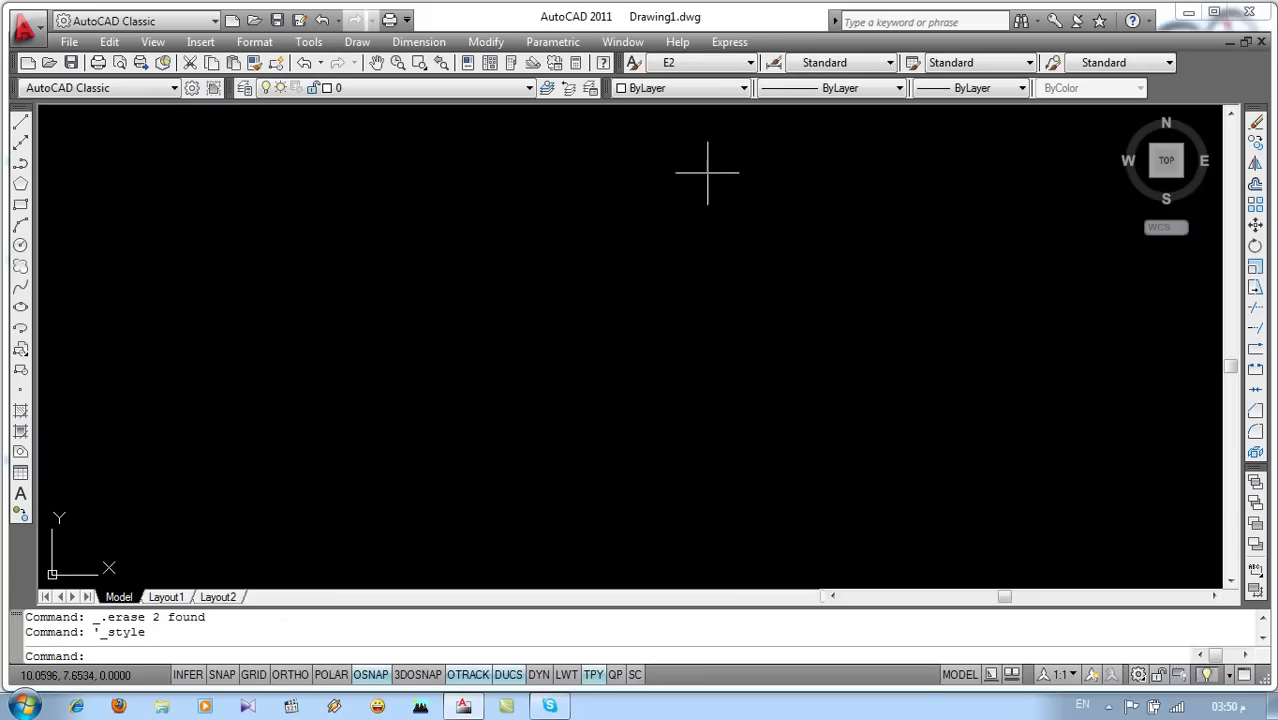
Step: Make E1 current and write the sample line 'vfgfgfgfdg'
{"action": "left_click", "coordinate": [751, 63]}
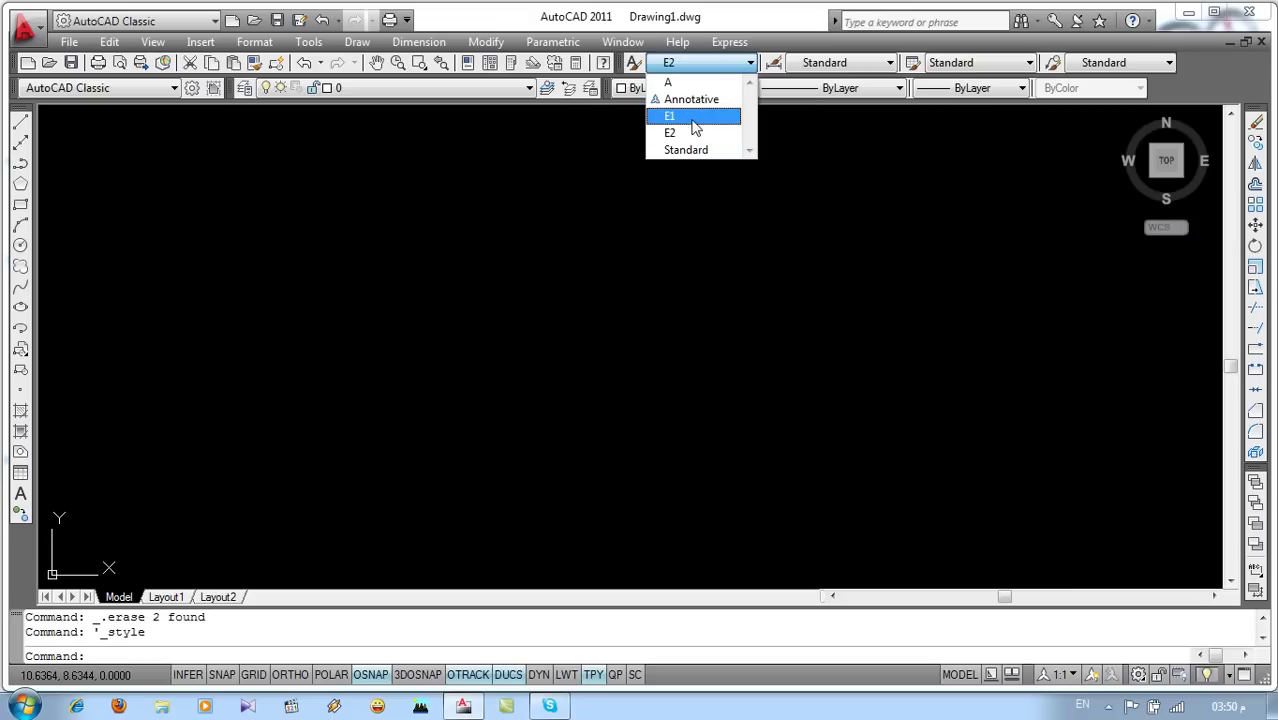
{"action": "left_click", "coordinate": [695, 120]}
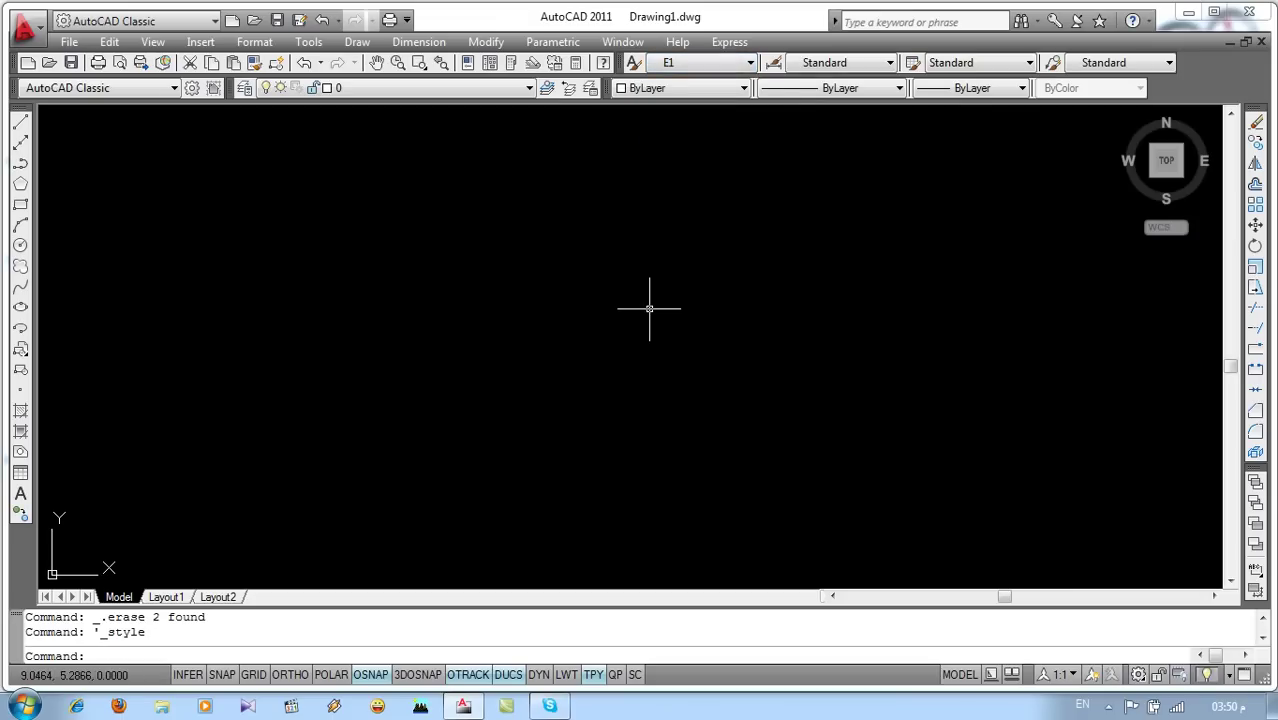
{"action": "left_click", "coordinate": [635, 656]}
{"action": "type", "text": "dt"}
{"action": "key", "text": "Return"}
{"action": "left_click", "coordinate": [515, 294]}
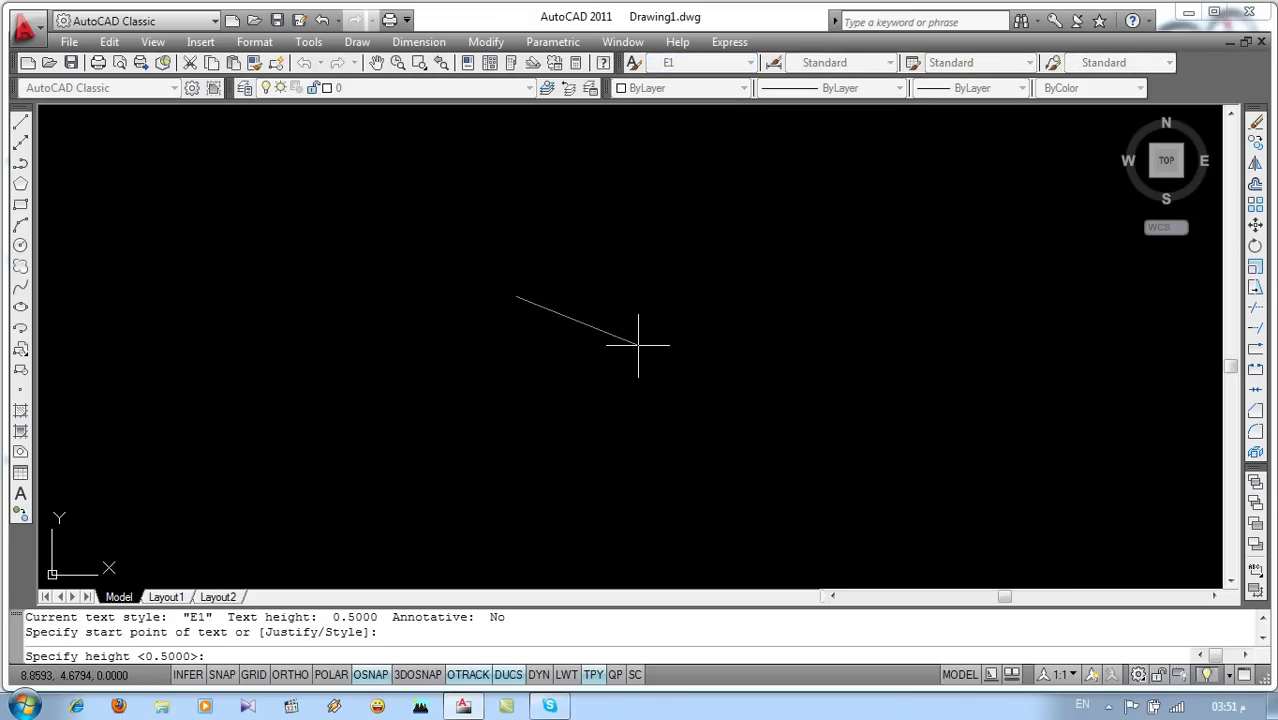
{"action": "key", "text": "Return"}
{"action": "key", "text": "Return"}
{"action": "type", "text": "vfgfgfg"}
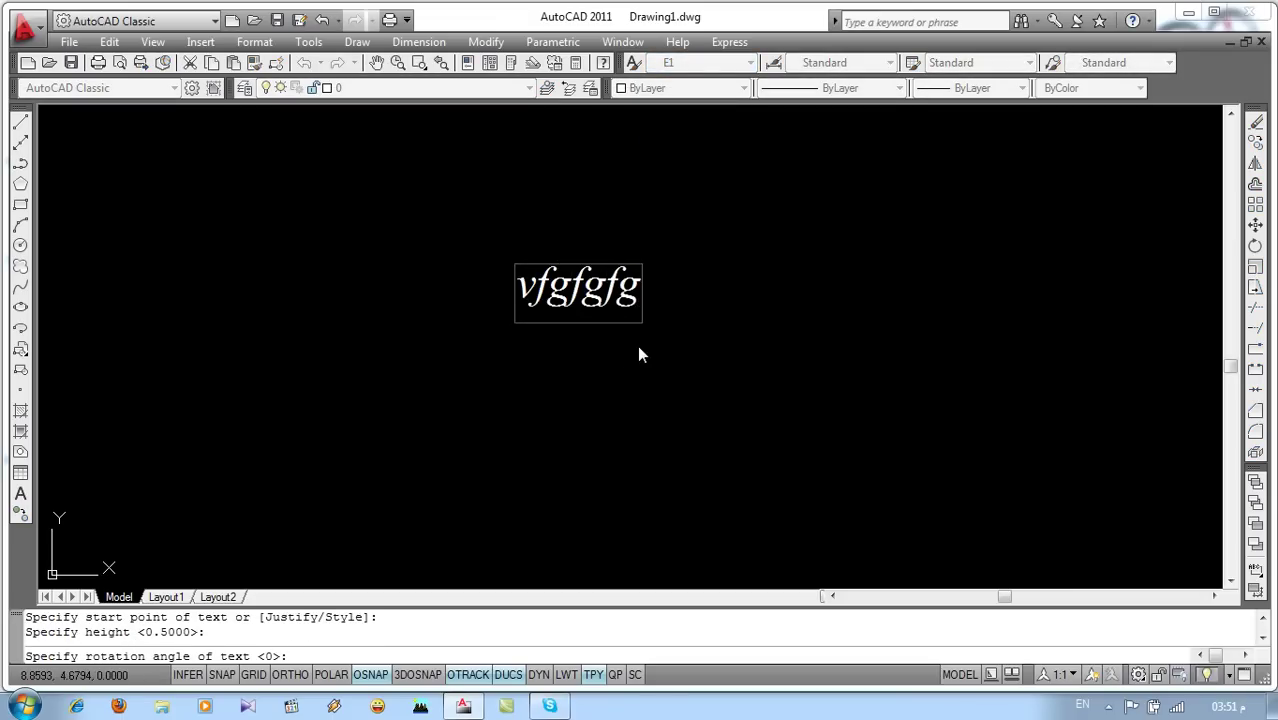
{"action": "type", "text": "fdg"}
{"action": "key", "text": "Return"}
{"action": "key", "text": "Return"}
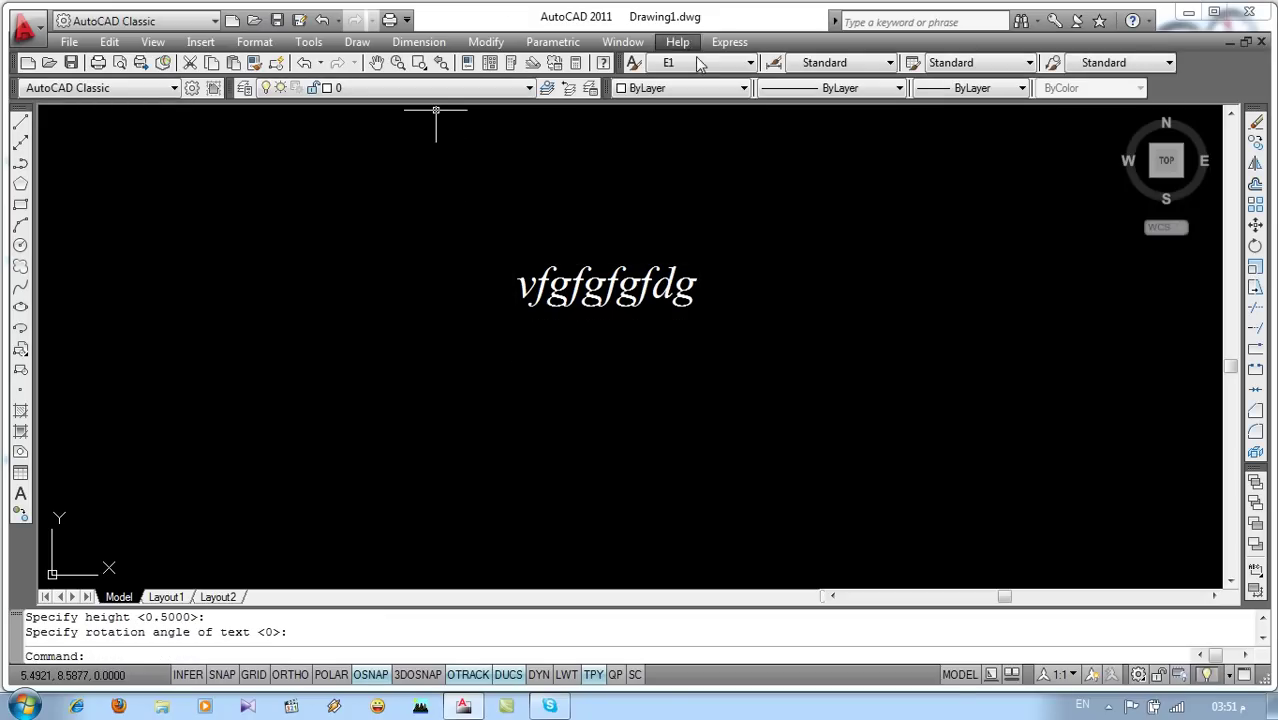
Step: Switch to style E2 and write the sample line 'rgggfg' below it
{"action": "left_click", "coordinate": [700, 63]}
{"action": "left_click", "coordinate": [670, 132]}
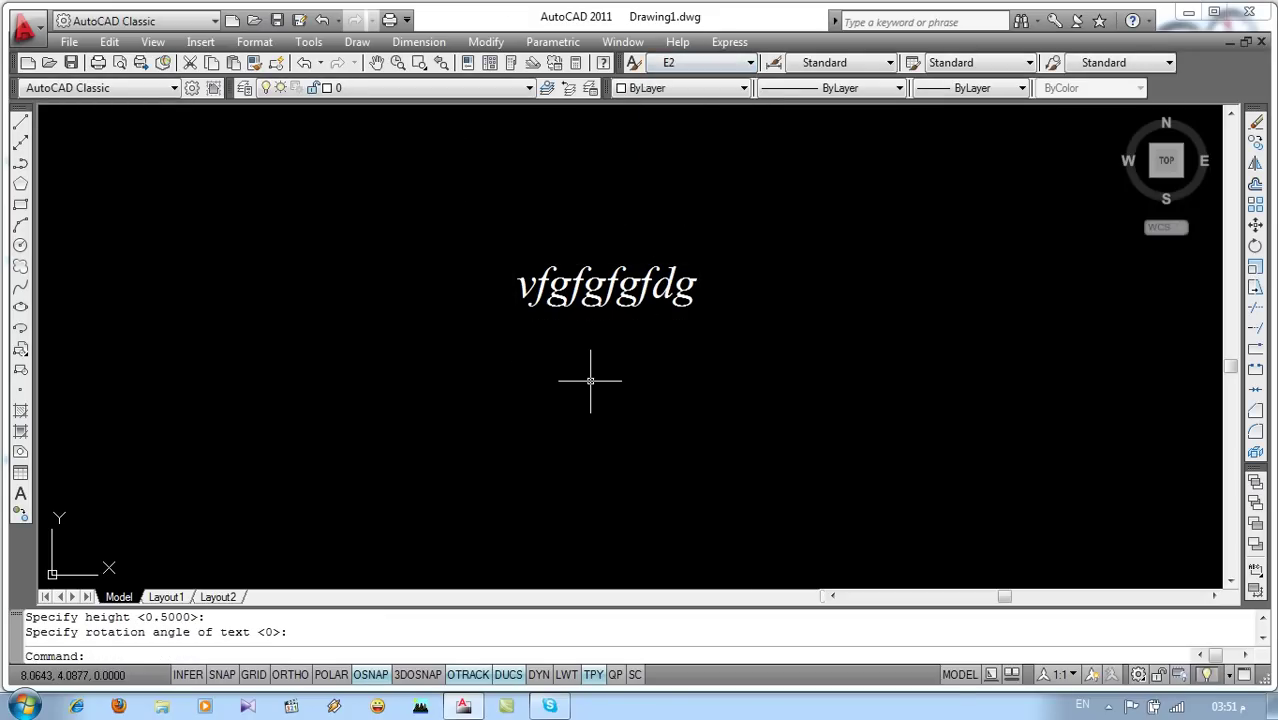
{"action": "type", "text": "dt"}
{"action": "key", "text": "Return"}
{"action": "left_click", "coordinate": [539, 345]}
{"action": "key", "text": "Return"}
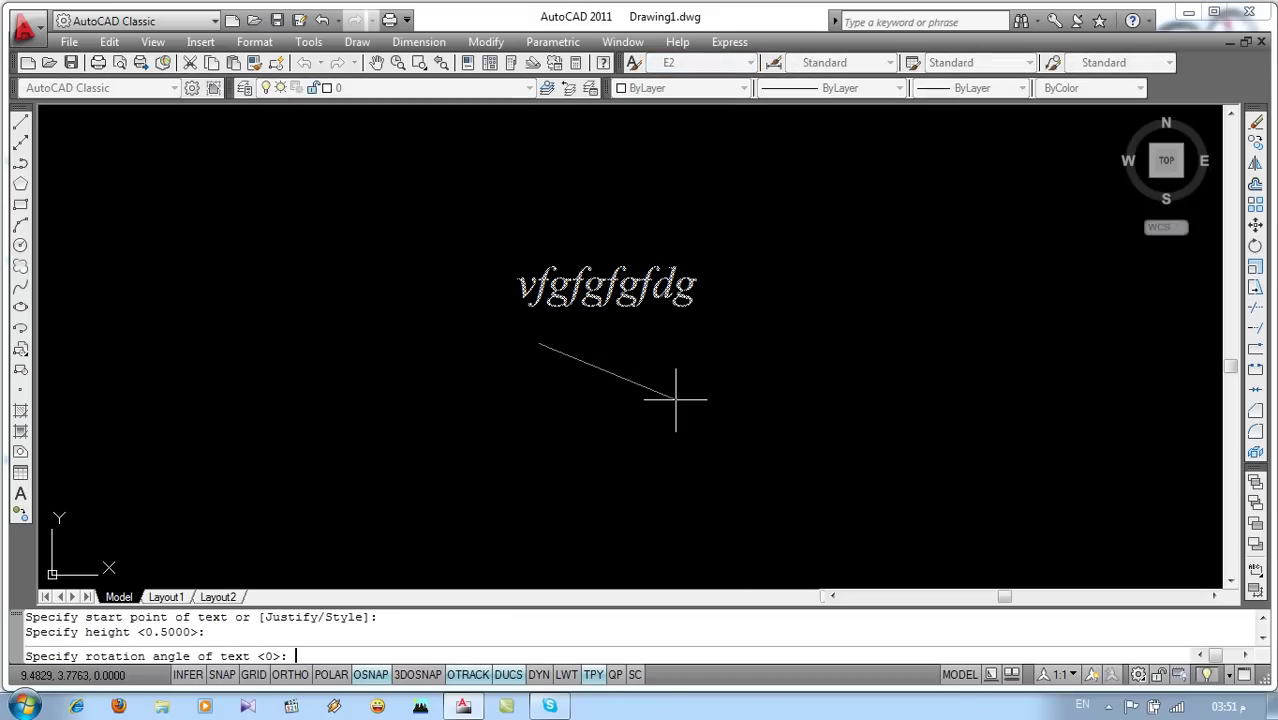
{"action": "key", "text": "Return"}
{"action": "type", "text": "rgggfg"}
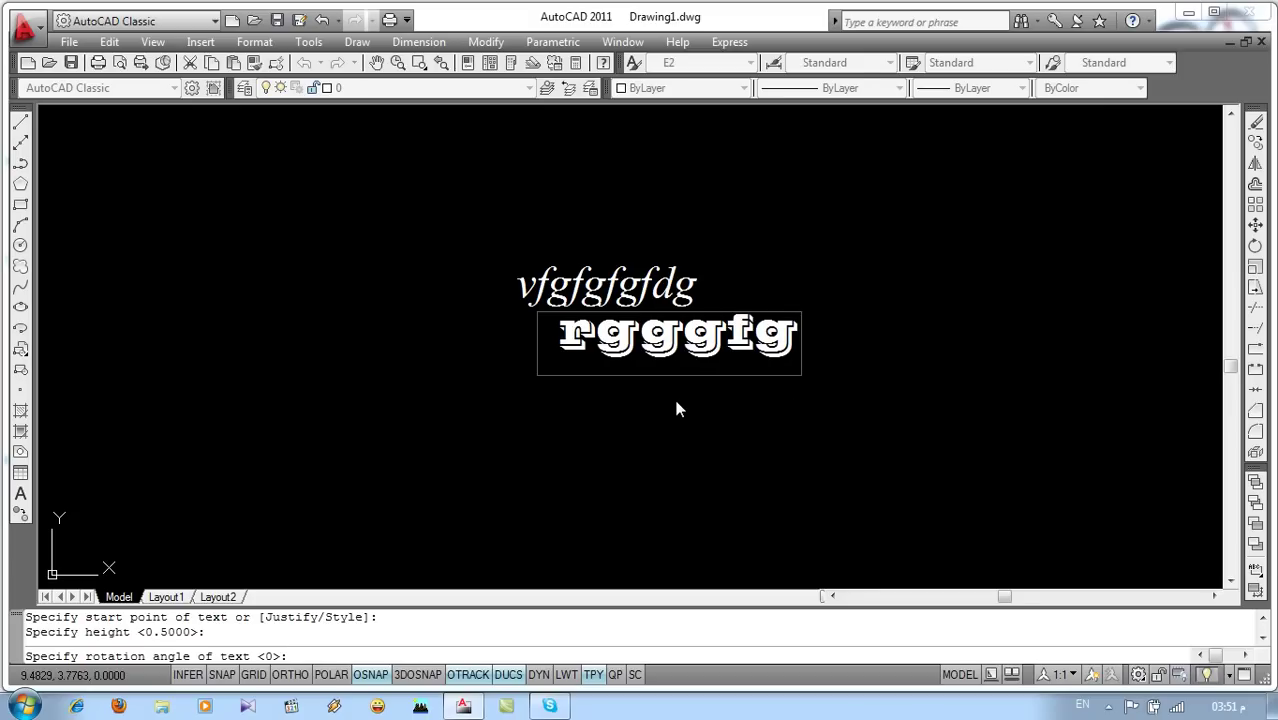
{"action": "key", "text": "Return"}
{"action": "key", "text": "Return"}
Step: Switch to style A and write a line of Arabic sample text
{"action": "left_click", "coordinate": [700, 62]}
{"action": "left_click", "coordinate": [680, 77]}
{"action": "type", "text": "dt"}
{"action": "key", "text": "Return"}
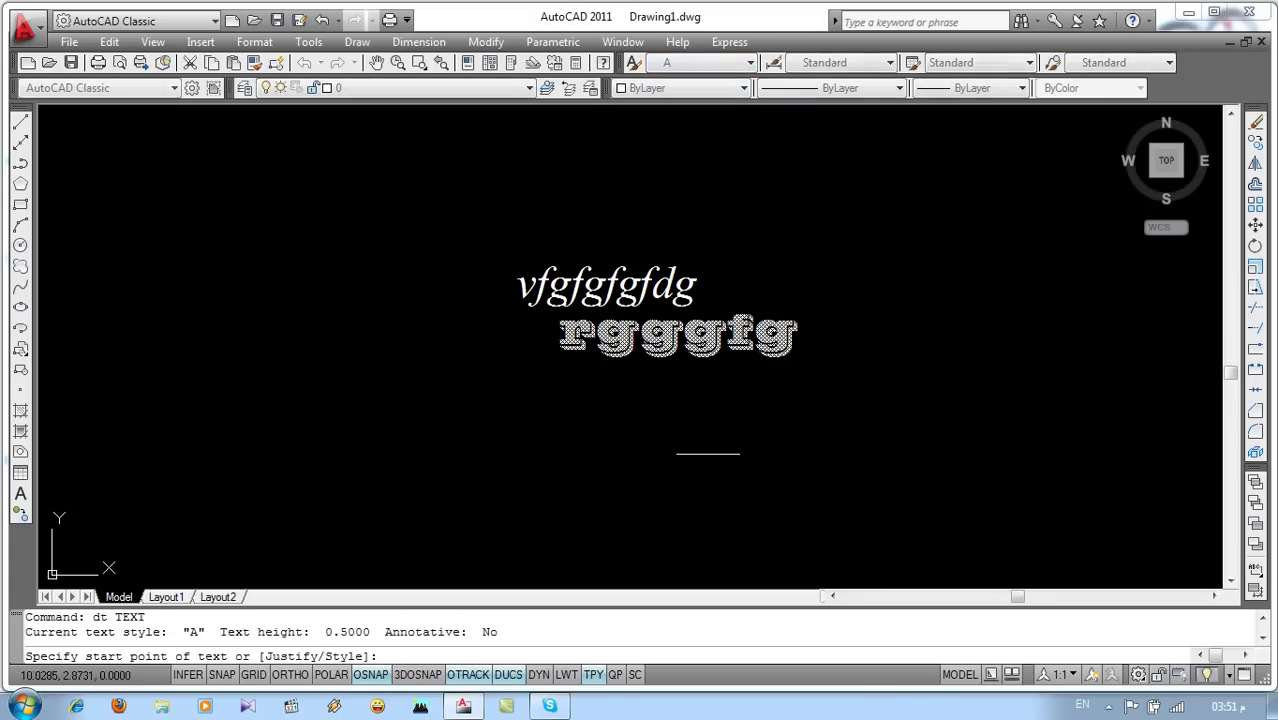
{"action": "left_click", "coordinate": [729, 443]}
{"action": "key", "text": "Return"}
{"action": "key", "text": "Return"}
{"action": "type", "text": "بیاآسب"}
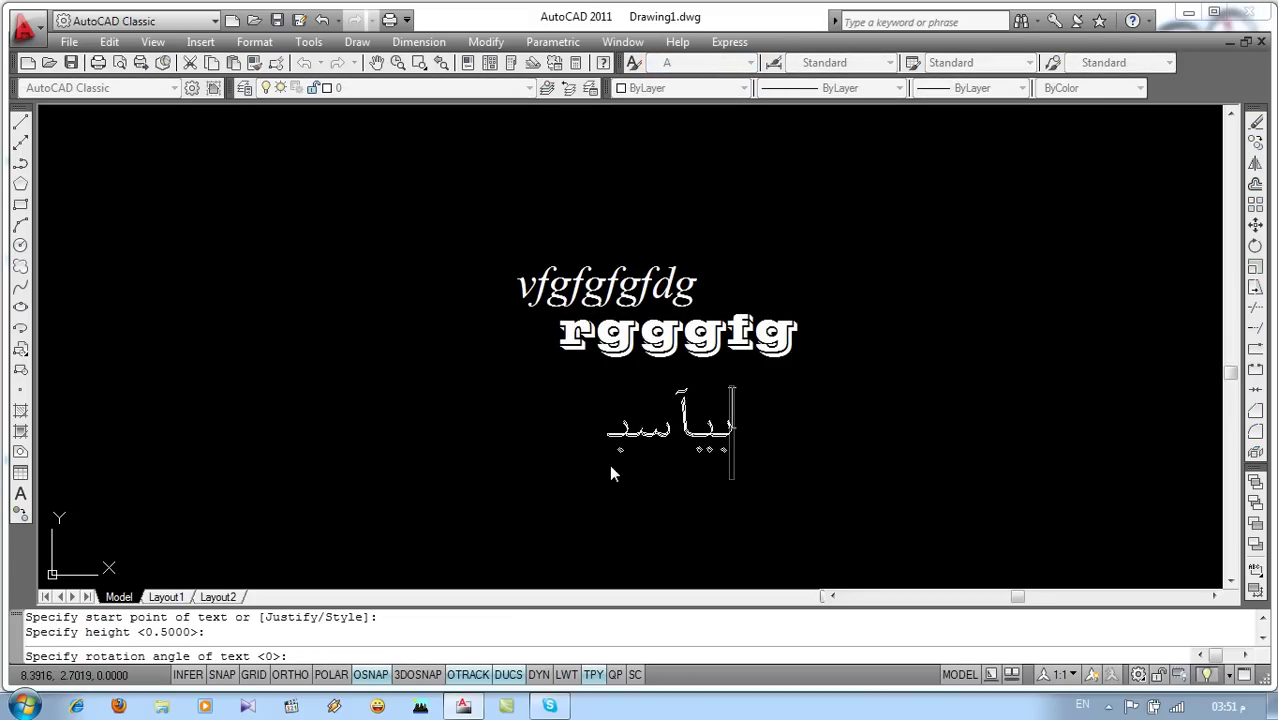
{"action": "type", "text": "ستنیاآبتسیب"}
{"action": "key", "text": "Return"}
{"action": "key", "text": "Return"}
Step: Erase the three sample text lines
{"action": "left_click", "coordinate": [880, 206]}
{"action": "left_click", "coordinate": [355, 503]}
{"action": "key", "text": "Delete"}
{"action": "key", "text": "Tab"}
{"action": "type", "text": "dt"}
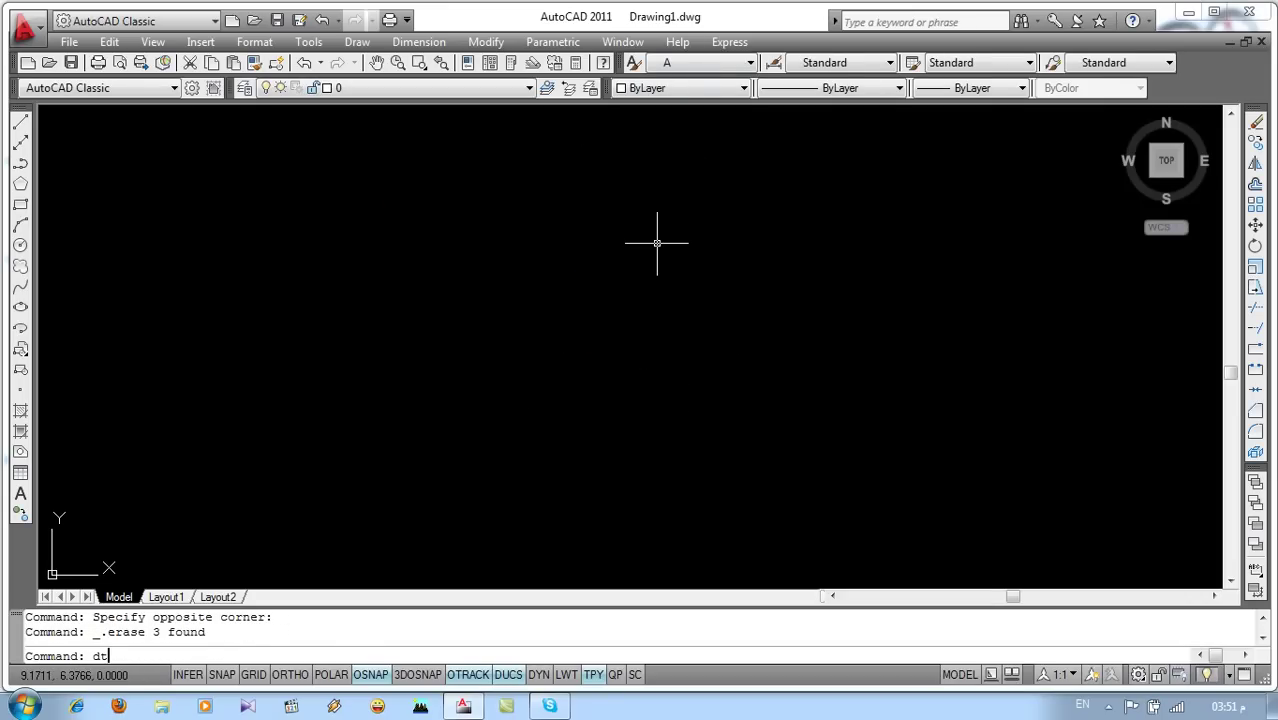
{"action": "key", "text": "Return"}
{"action": "left_click", "coordinate": [644, 351]}
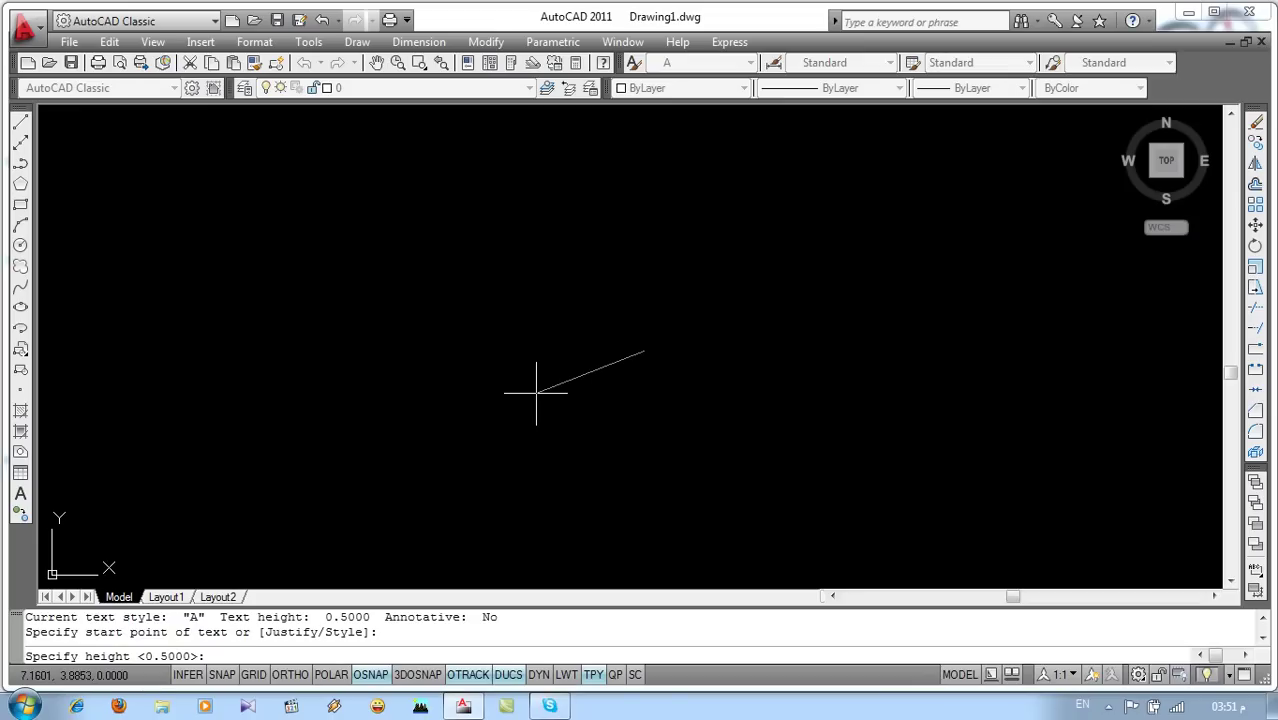
Step: Type the dimension text: %%c diameter symbol, Arabic digits, slash and the letter م
{"action": "left_click", "coordinate": [536, 392]}
{"action": "key", "text": "Return"}
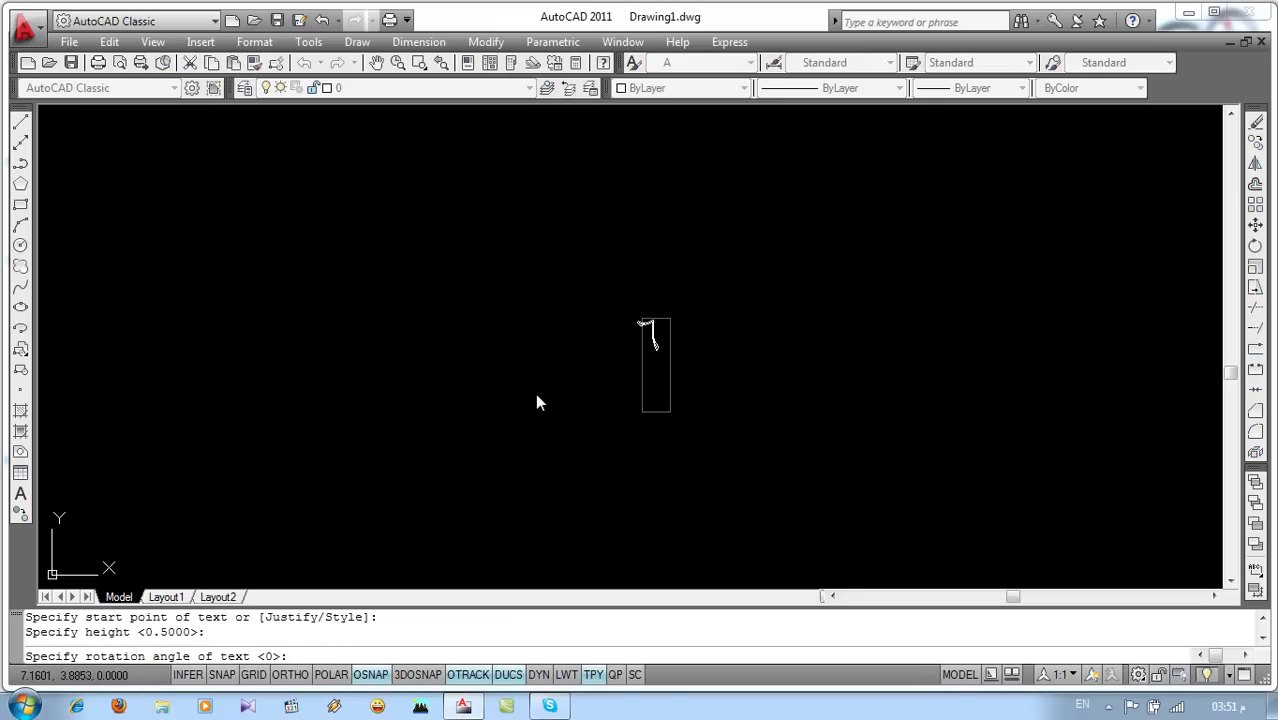
{"action": "type", "text": "%%c"}
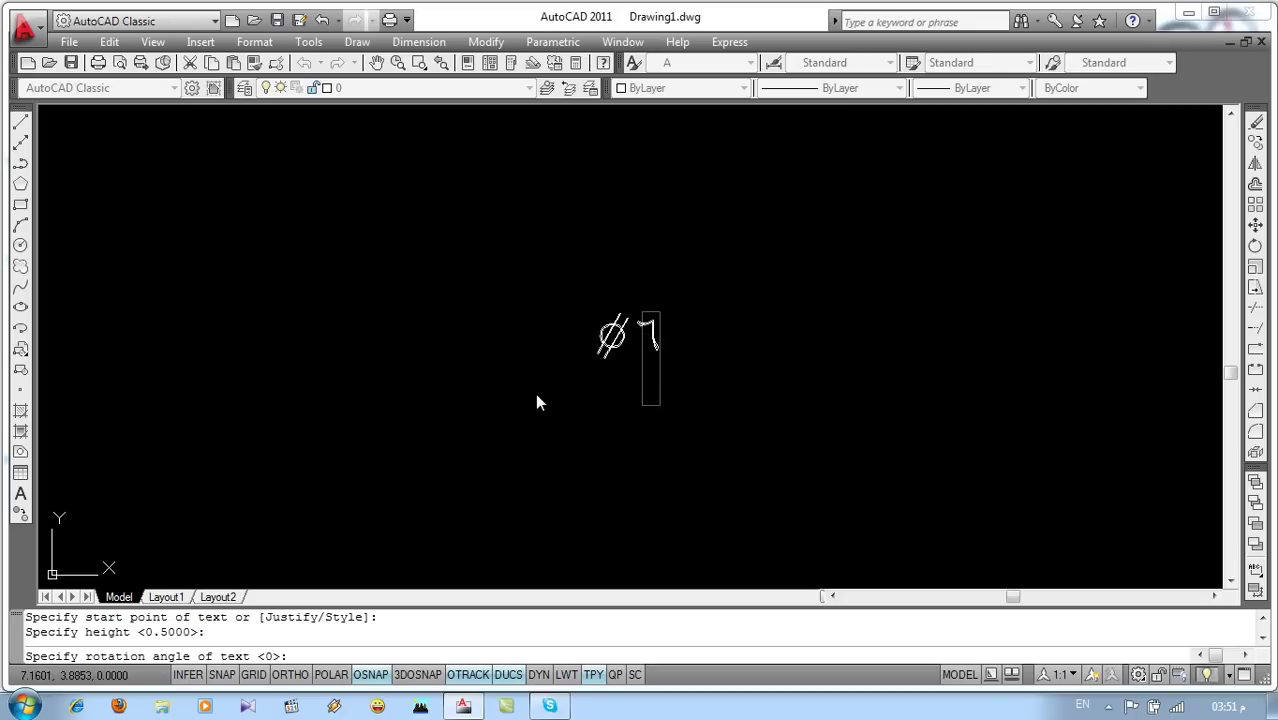
{"action": "type", "text": "1."}
{"action": "type", "text": " ظ"}
{"action": "type", "text": "ش"}
{"action": "key", "text": "BackSpace"}
{"action": "type", "text": "ش"}
{"action": "key", "text": "BackSpace"}
{"action": "key", "text": "BackSpace"}
{"action": "type", "text": "/"}
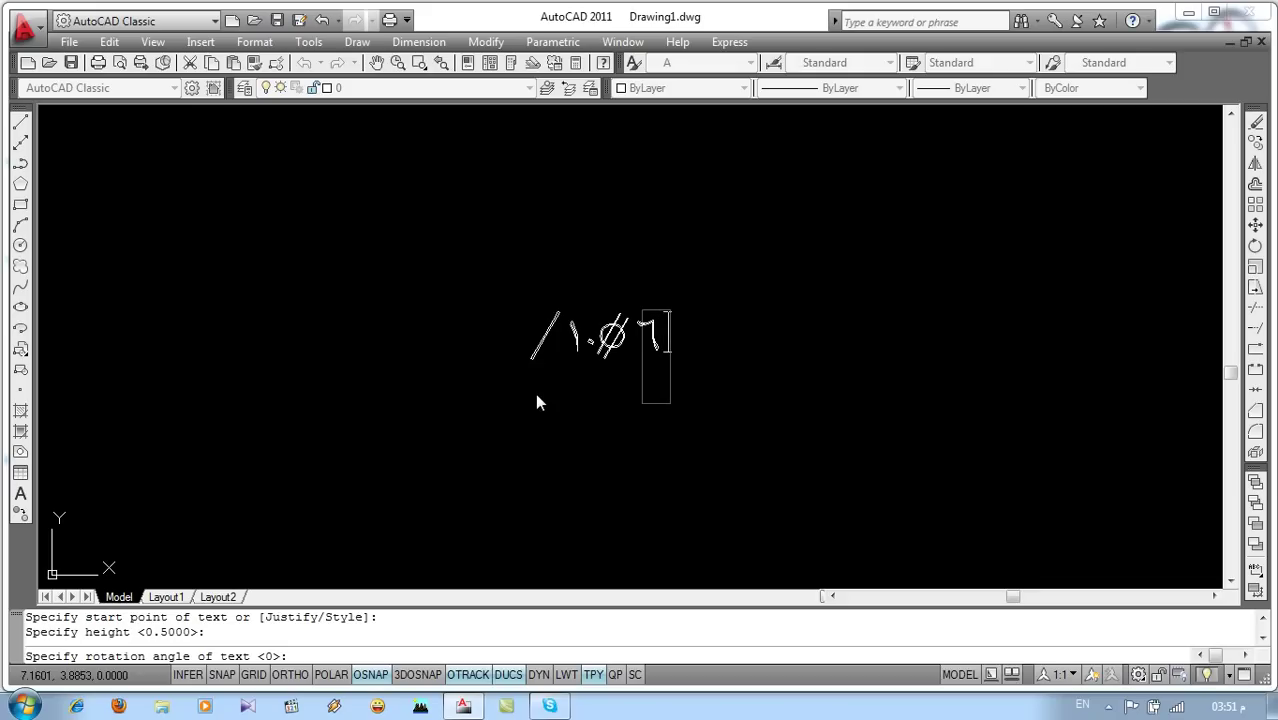
{"action": "type", "text": "م"}
{"action": "key", "text": "Return"}
{"action": "key", "text": "Return"}
{"action": "mouse_move", "coordinate": [661, 369]}
{"action": "middle_mouse_down"}
{"action": "mouse_move", "coordinate": [688, 369]}
{"action": "mouse_move", "coordinate": [575, 283]}
{"action": "middle_mouse_up"}
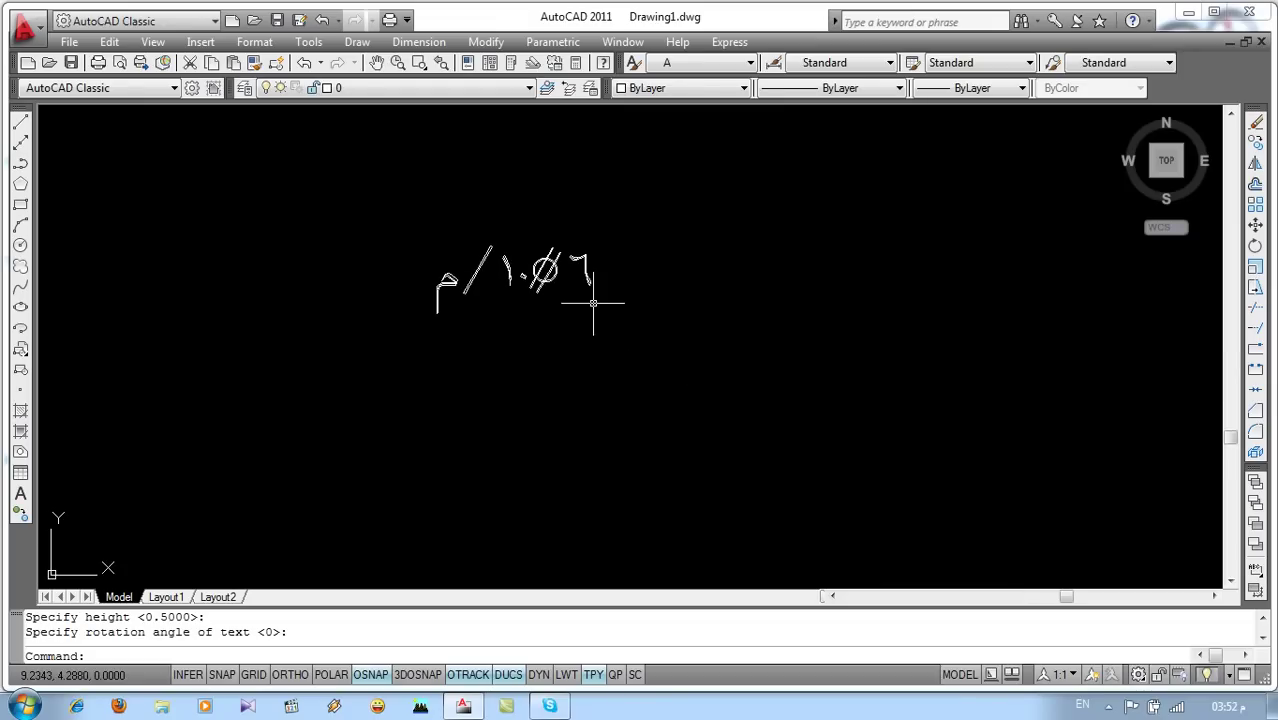
{"action": "key", "text": "Tab"}
Step: Write a second Arabic diameter text line, digits, slash and م, below the first
{"action": "type", "text": "dt"}
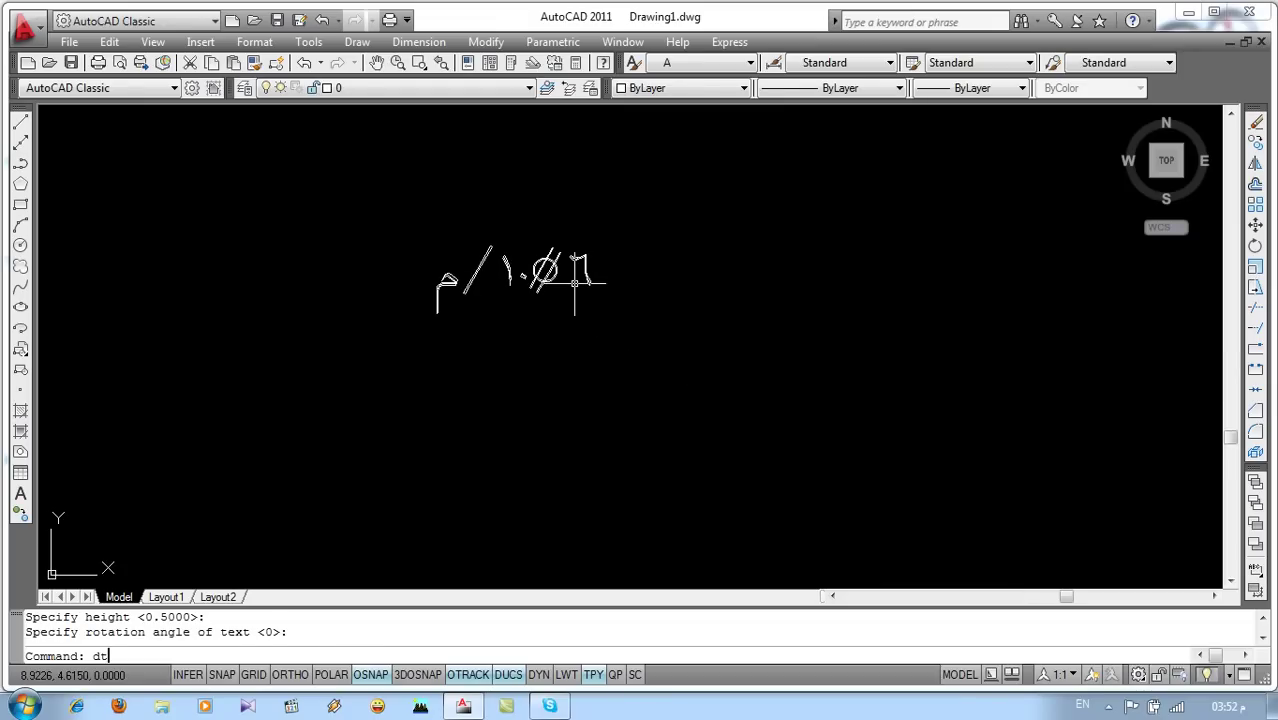
{"action": "key", "text": "Return"}
{"action": "left_click", "coordinate": [590, 357]}
{"action": "key", "text": "Return"}
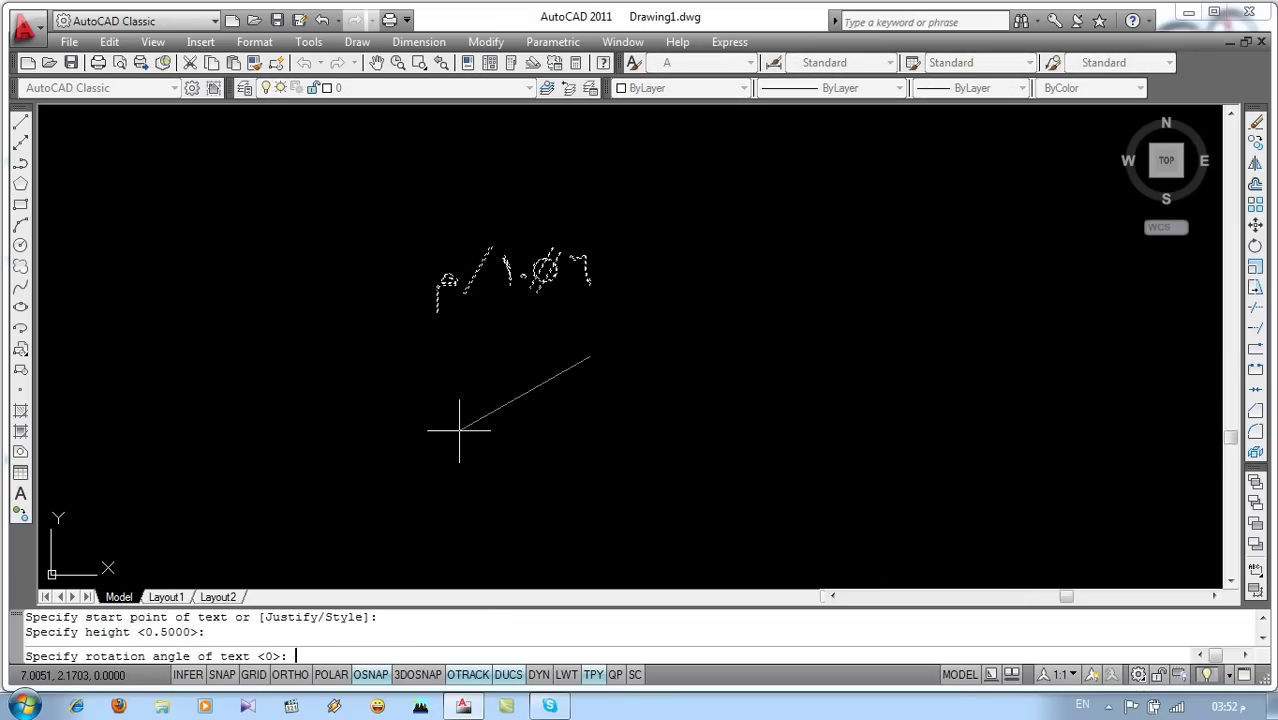
{"action": "key", "text": "Return"}
{"action": "type", "text": "٦"}
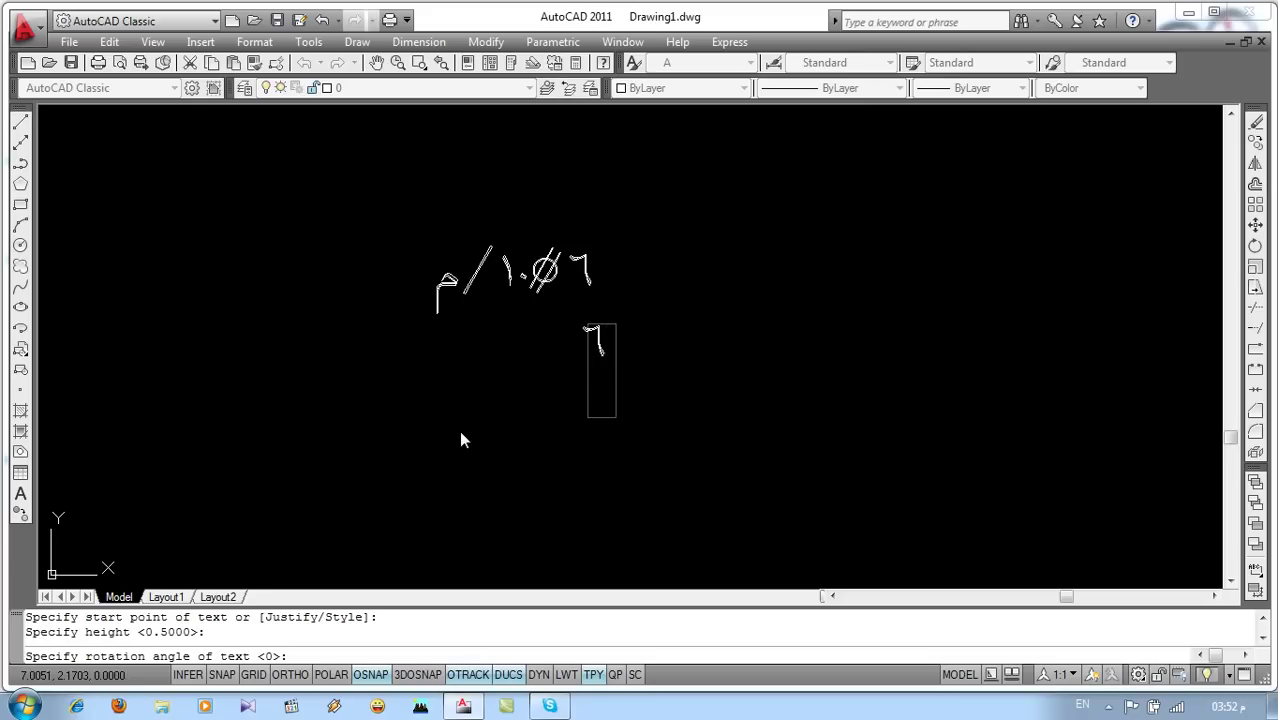
{"action": "type", "text": "٪"}
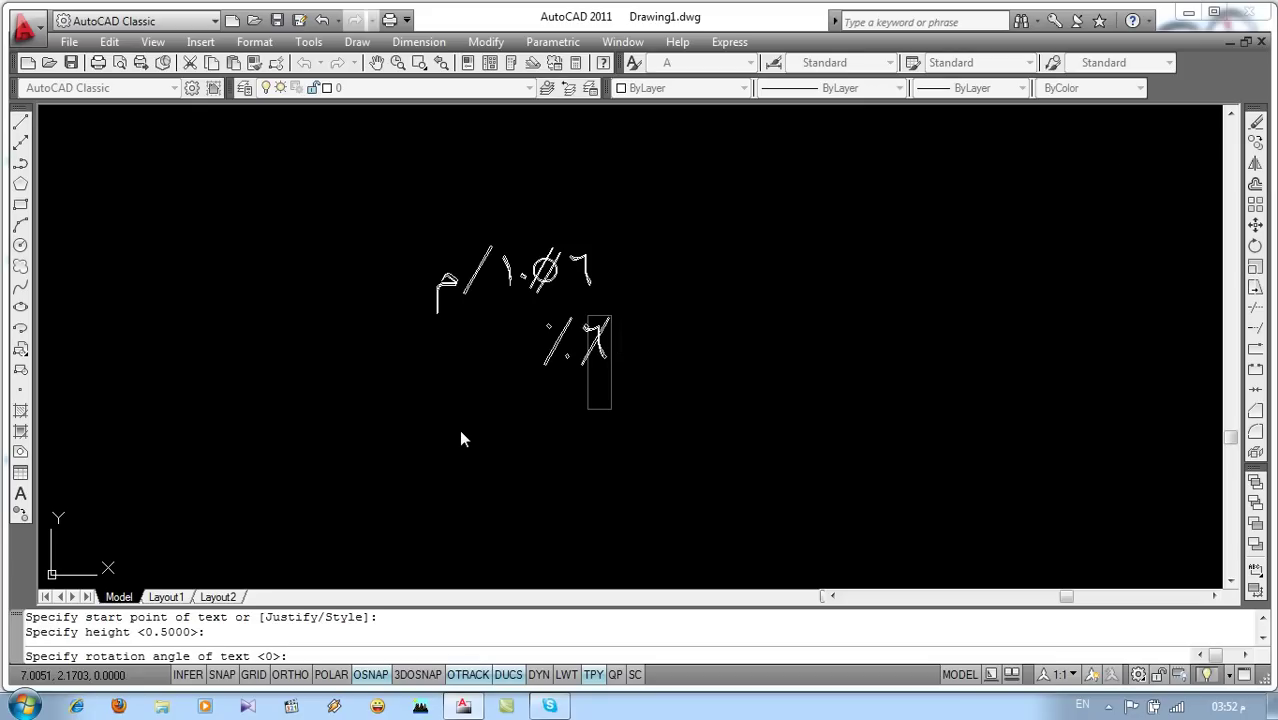
{"action": "type", "text": "٢٣"}
{"action": "key", "text": "BackSpace"}
{"action": "key", "text": "BackSpace"}
{"action": "type", "text": "c"}
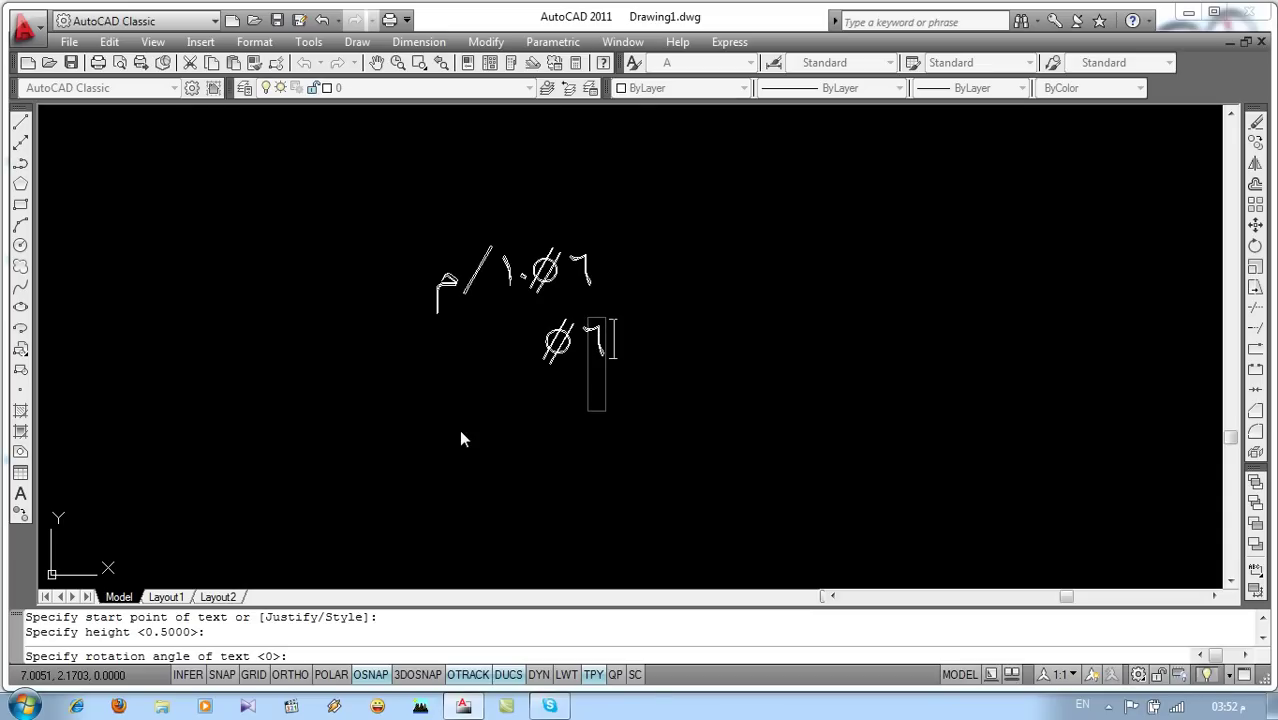
{"action": "type", "text": "١."}
{"action": "type", "text": "/"}
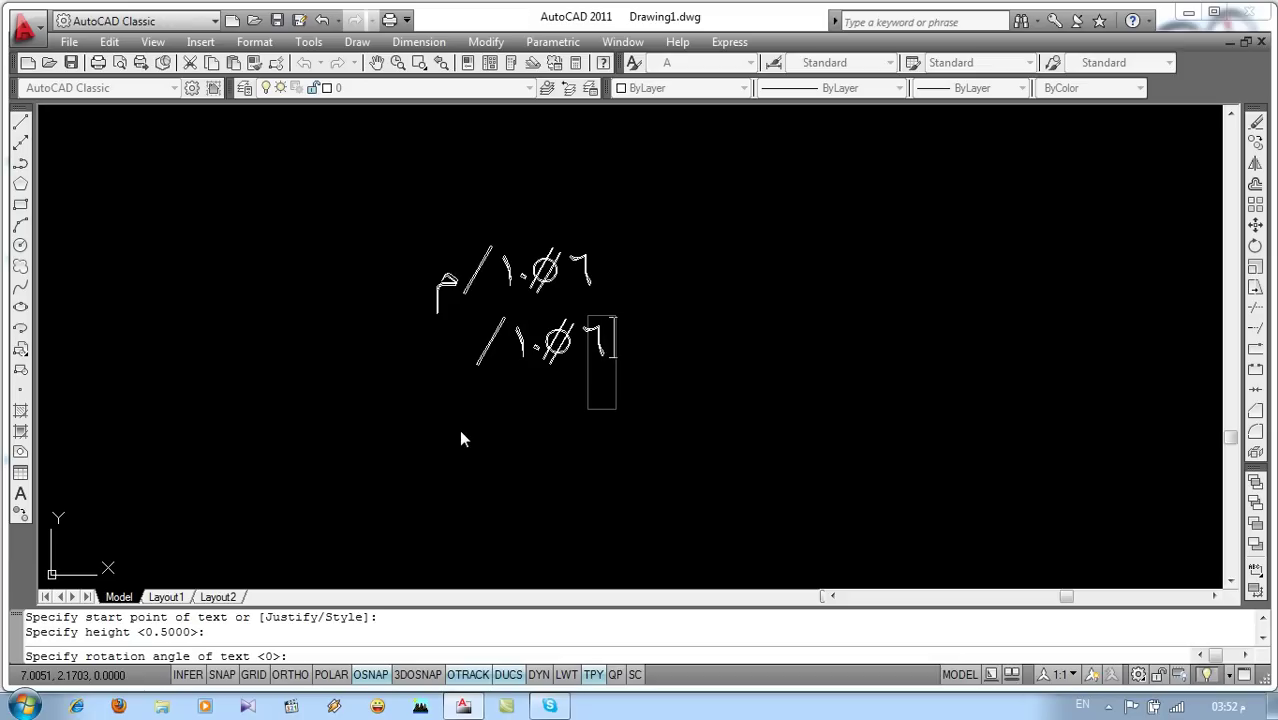
{"action": "type", "text": "م"}
{"action": "key", "text": "Return"}
{"action": "key", "text": "Return"}
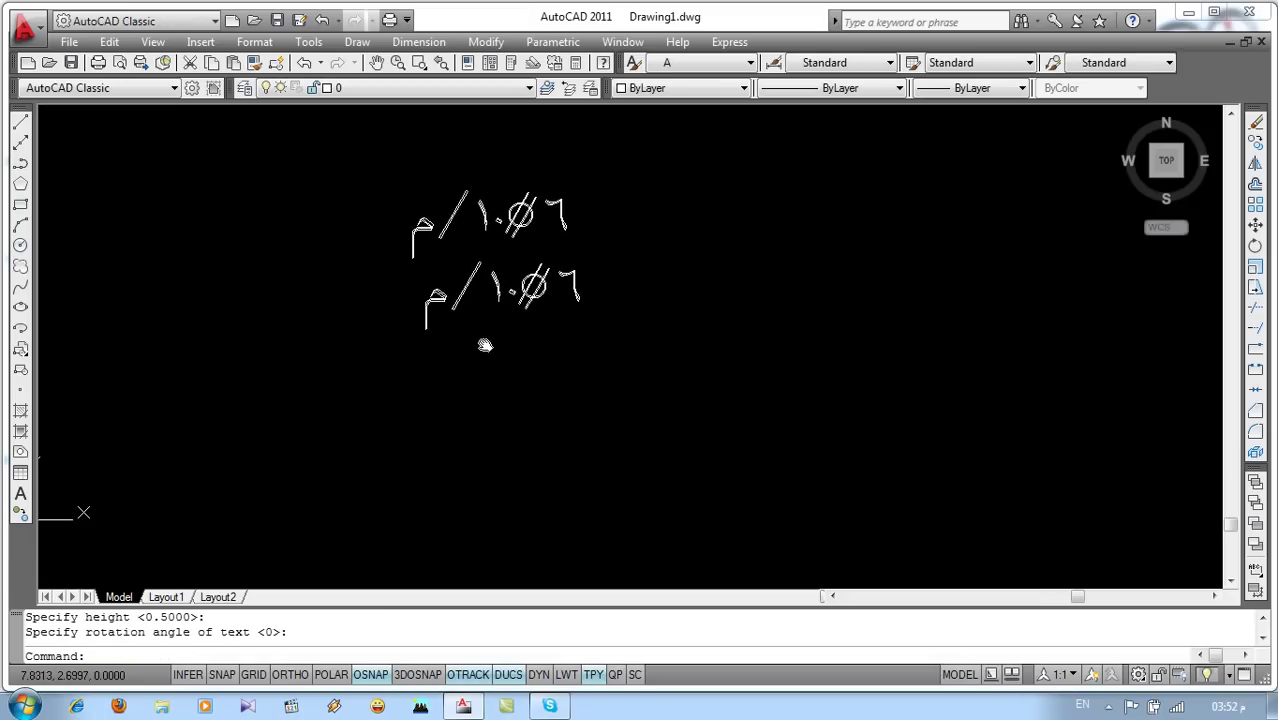
{"action": "scroll", "coordinate": [561, 380], "scroll_direction": "up", "scroll_amount": 5}
Step: Write a third line م/١٠Ø٦ (typed 6%%c01/م) beneath the first two
{"action": "scroll", "coordinate": [521, 291], "scroll_direction": "down", "scroll_amount": 2}
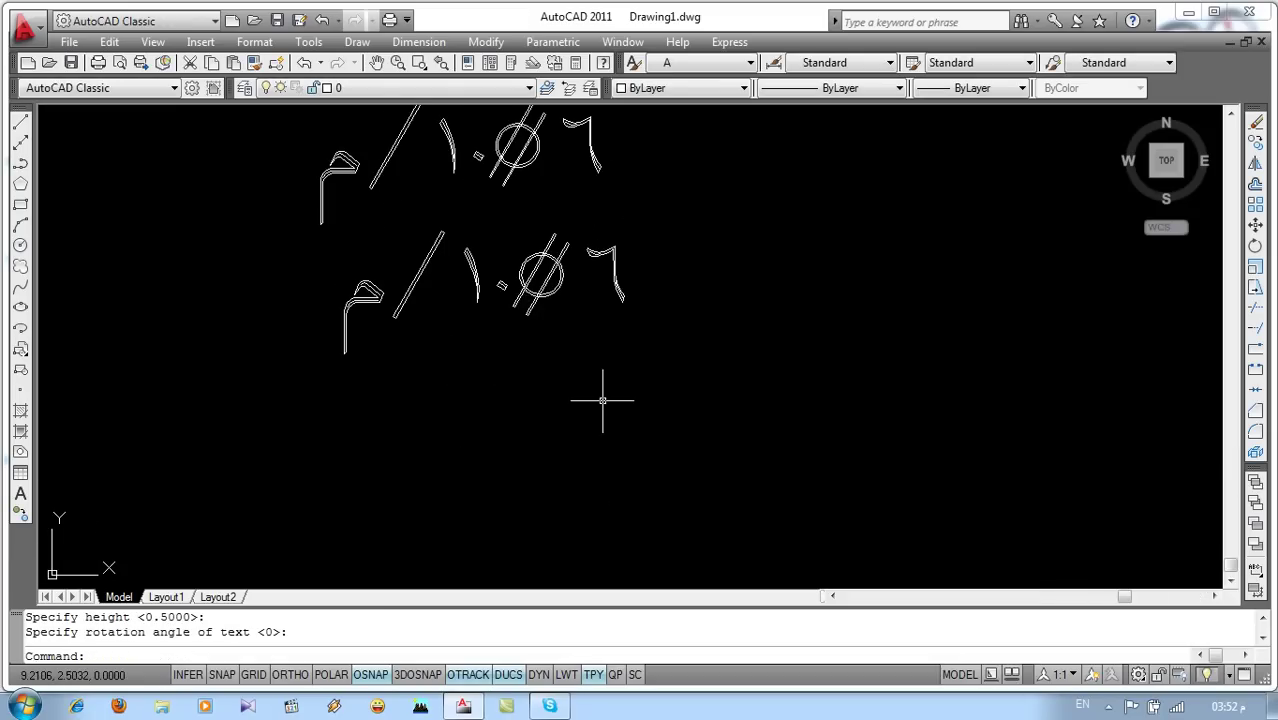
{"action": "type", "text": "dt"}
{"action": "key", "text": "Return"}
{"action": "left_click", "coordinate": [636, 418]}
{"action": "left_click", "coordinate": [490, 446]}
{"action": "key", "text": "Return"}
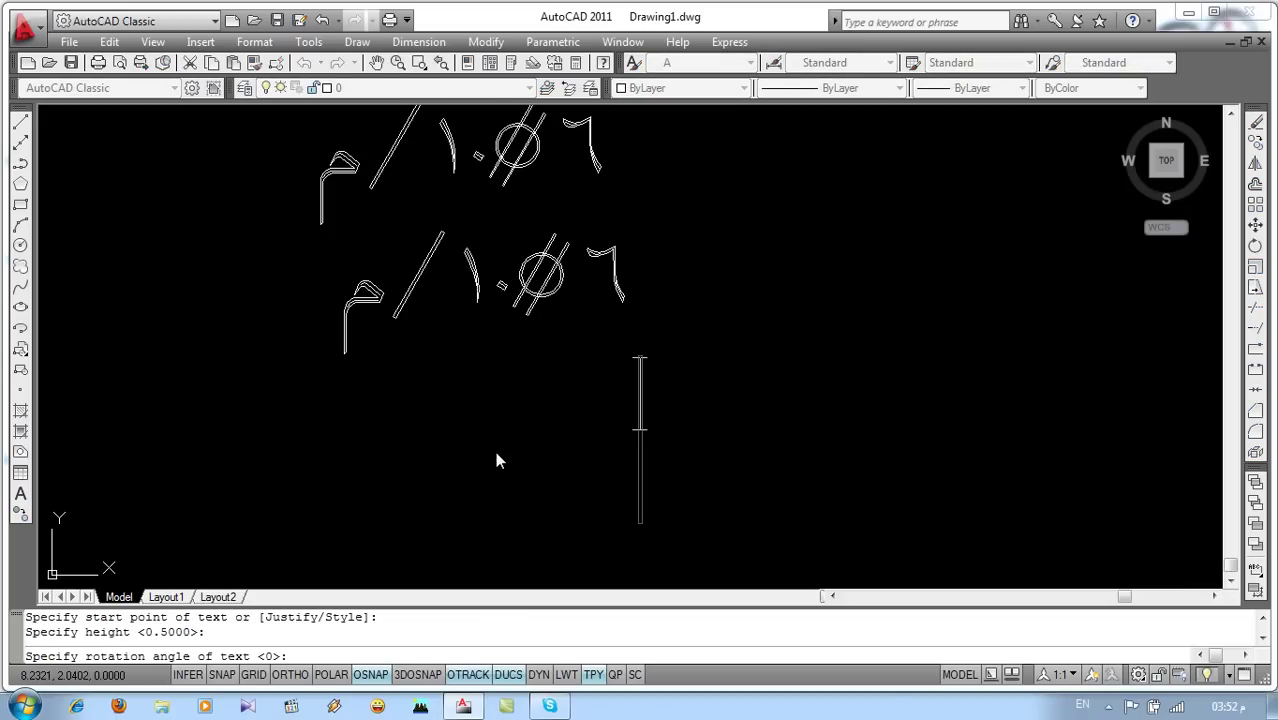
{"action": "type", "text": "6"}
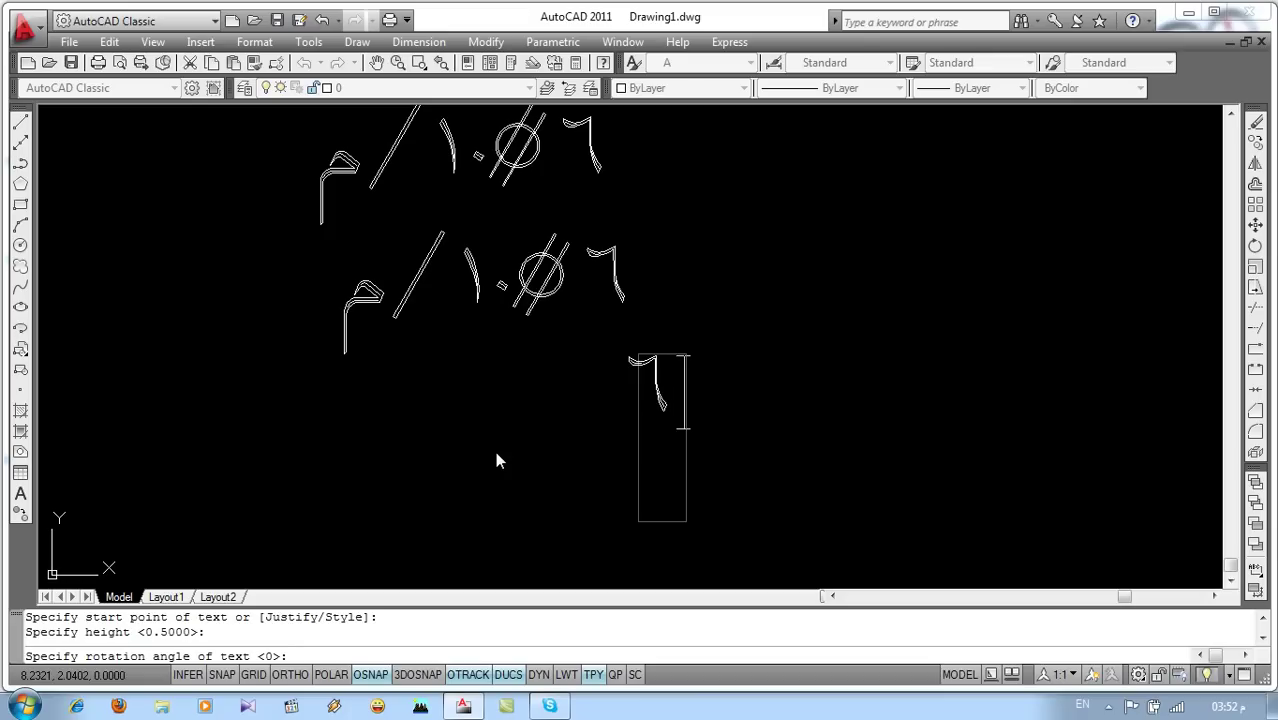
{"action": "type", "text": "%"}
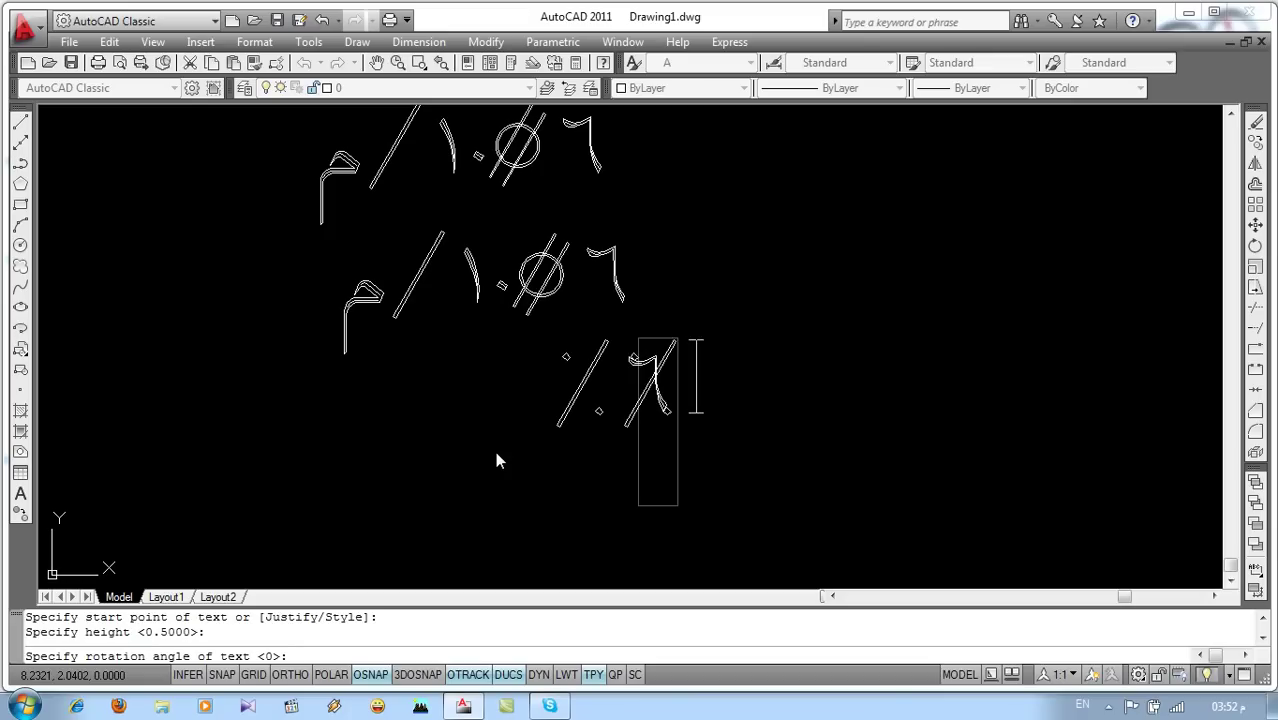
{"action": "type", "text": "%c01"}
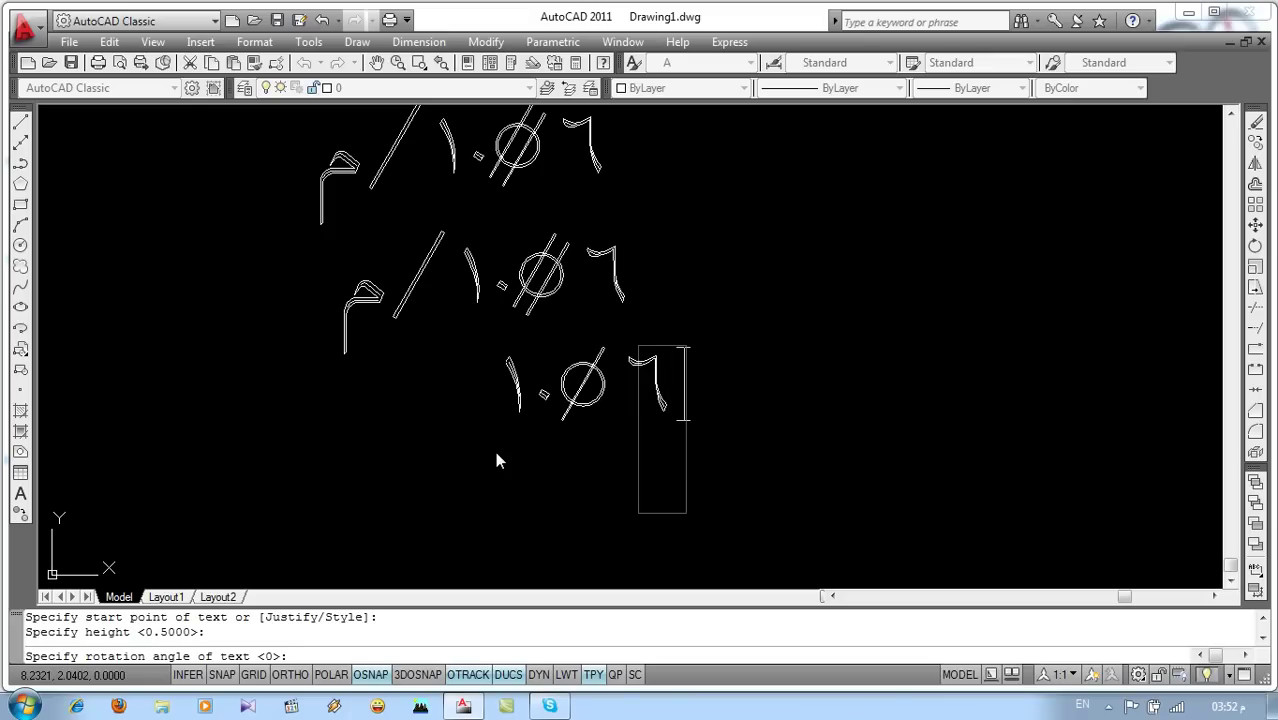
{"action": "type", "text": "/"}
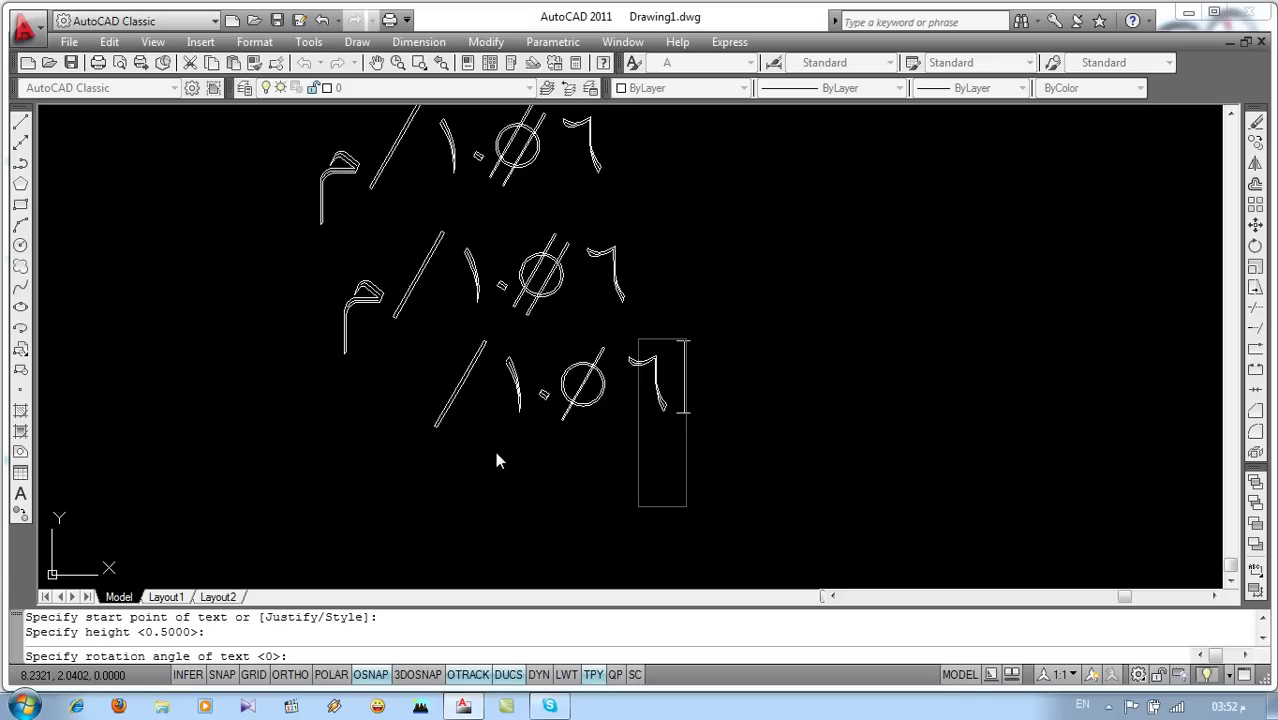
{"action": "type", "text": "م"}
{"action": "key", "text": "Return"}
{"action": "key", "text": "Return"}
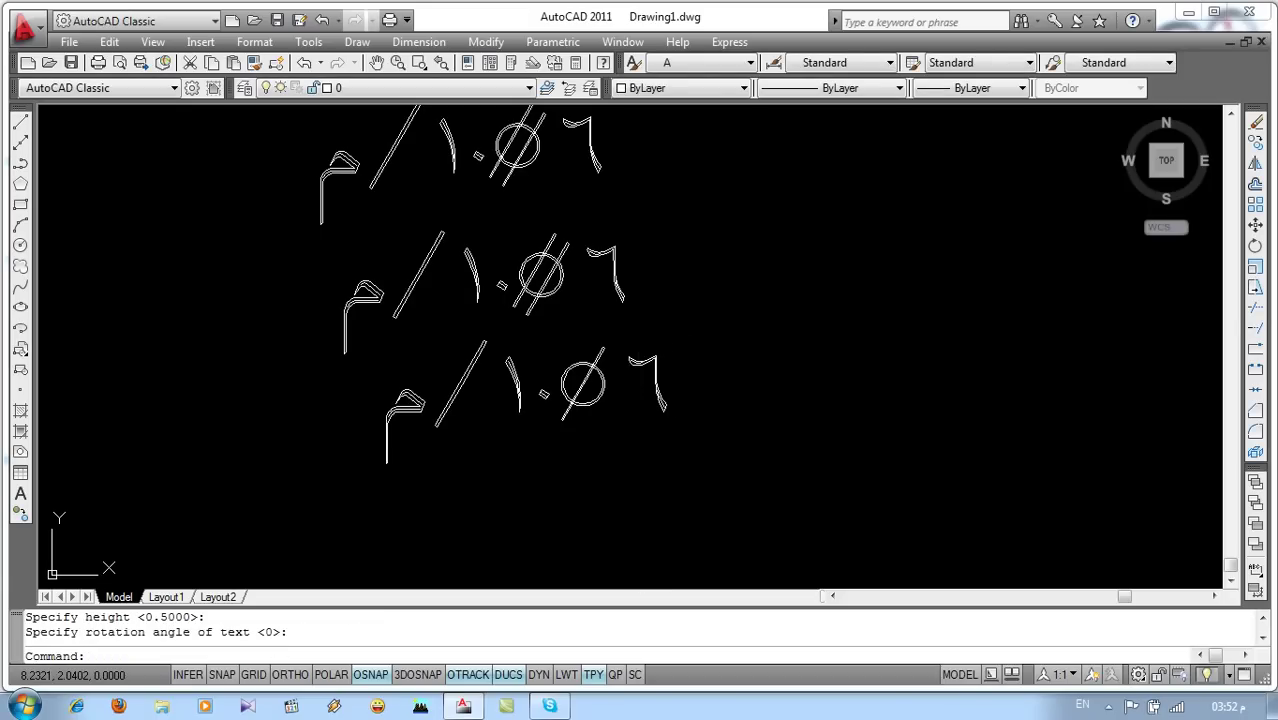
{"action": "scroll", "coordinate": [513, 428], "scroll_direction": "down", "scroll_amount": 3}
{"action": "scroll", "coordinate": [513, 428], "scroll_direction": "up", "scroll_amount": 3}
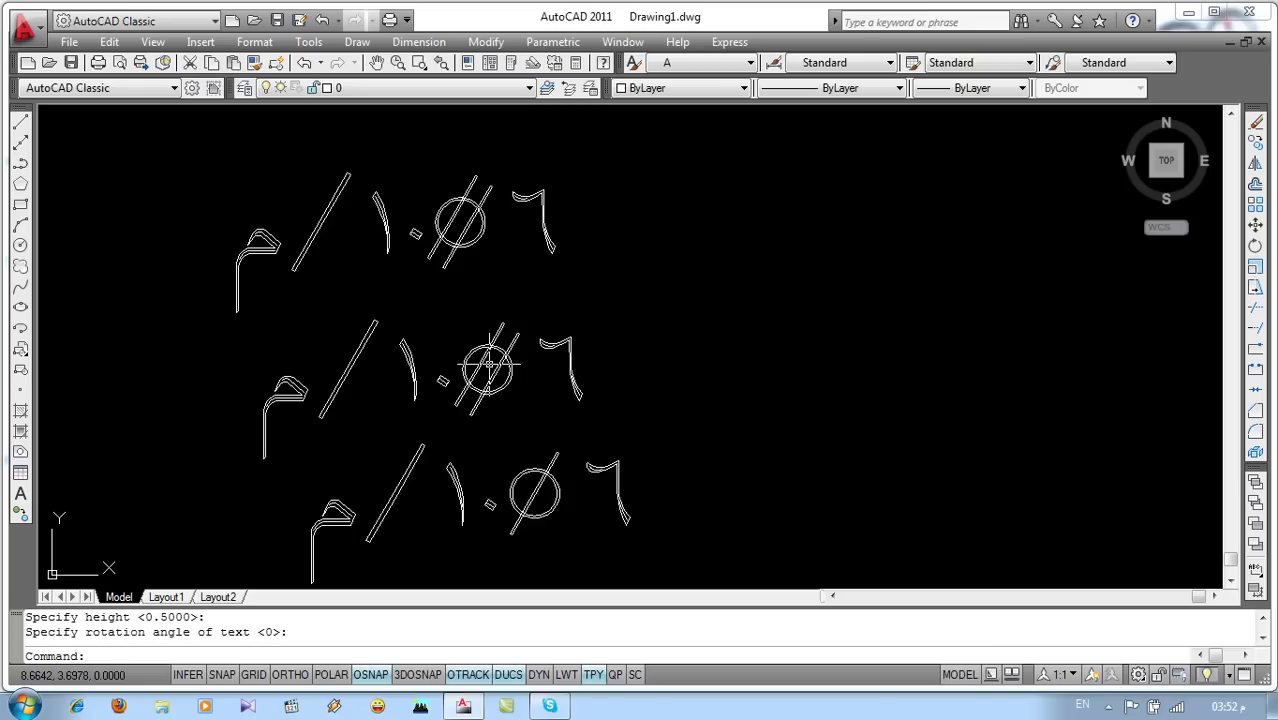
{"action": "middle_click_drag", "start_coordinate": [528, 404], "coordinate": [622, 301]}
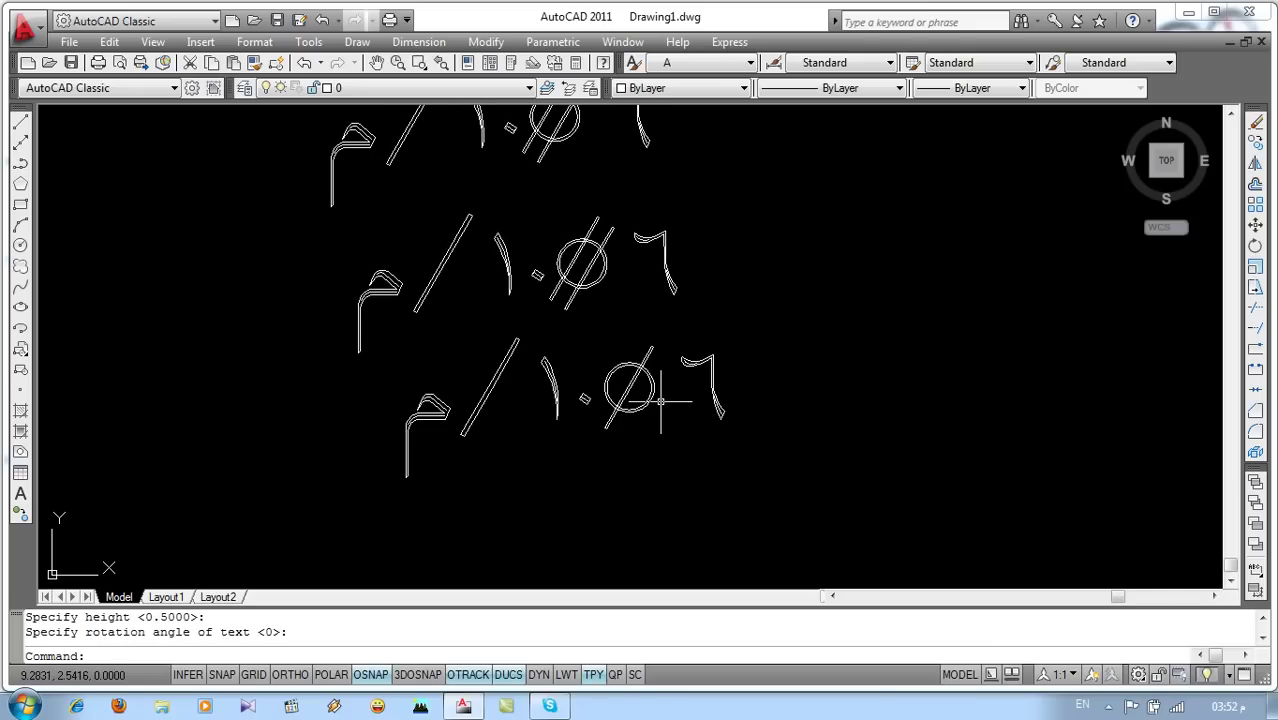
{"action": "scroll", "coordinate": [660, 400], "scroll_direction": "down", "scroll_amount": 1}
{"action": "scroll", "coordinate": [471, 399], "scroll_direction": "down", "scroll_amount": 1}
{"action": "scroll", "coordinate": [470, 400], "scroll_direction": "down", "scroll_amount": 1}
{"action": "scroll", "coordinate": [568, 413], "scroll_direction": "down", "scroll_amount": 1}
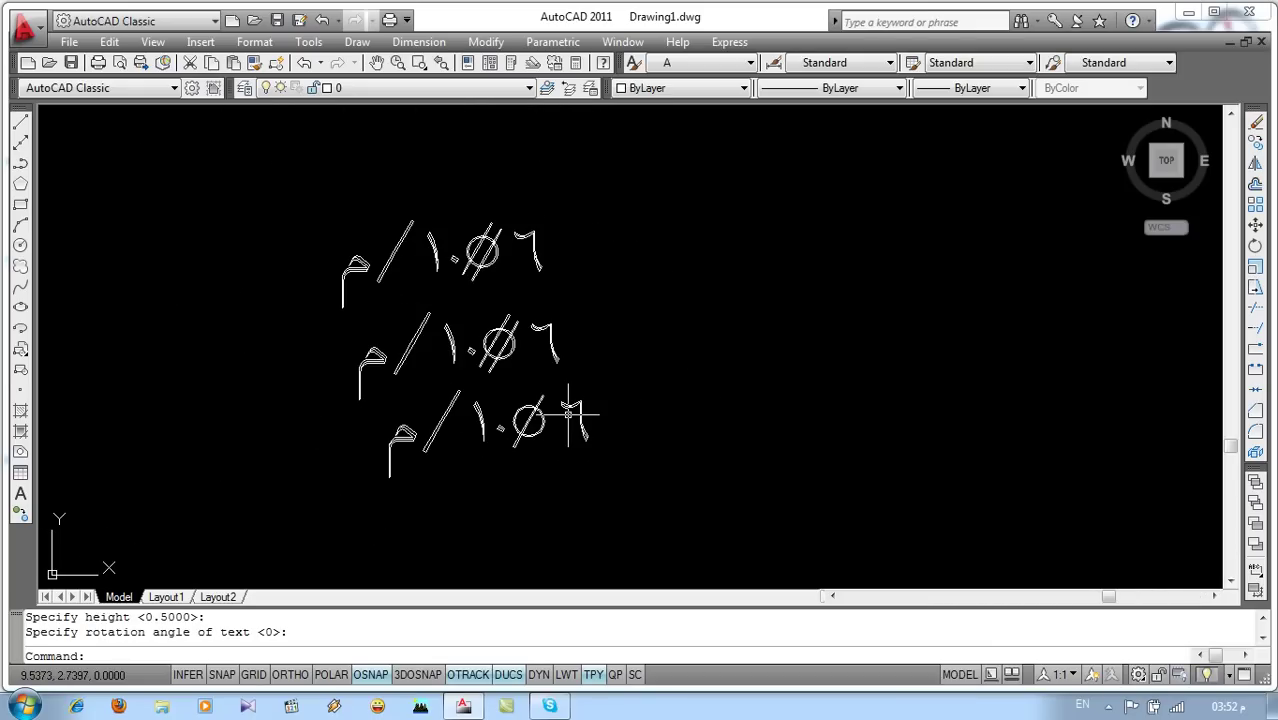
Step: Copy the bottom Arabic diameter text line to the right
{"action": "type", "text": "co"}
{"action": "key", "text": "Return"}
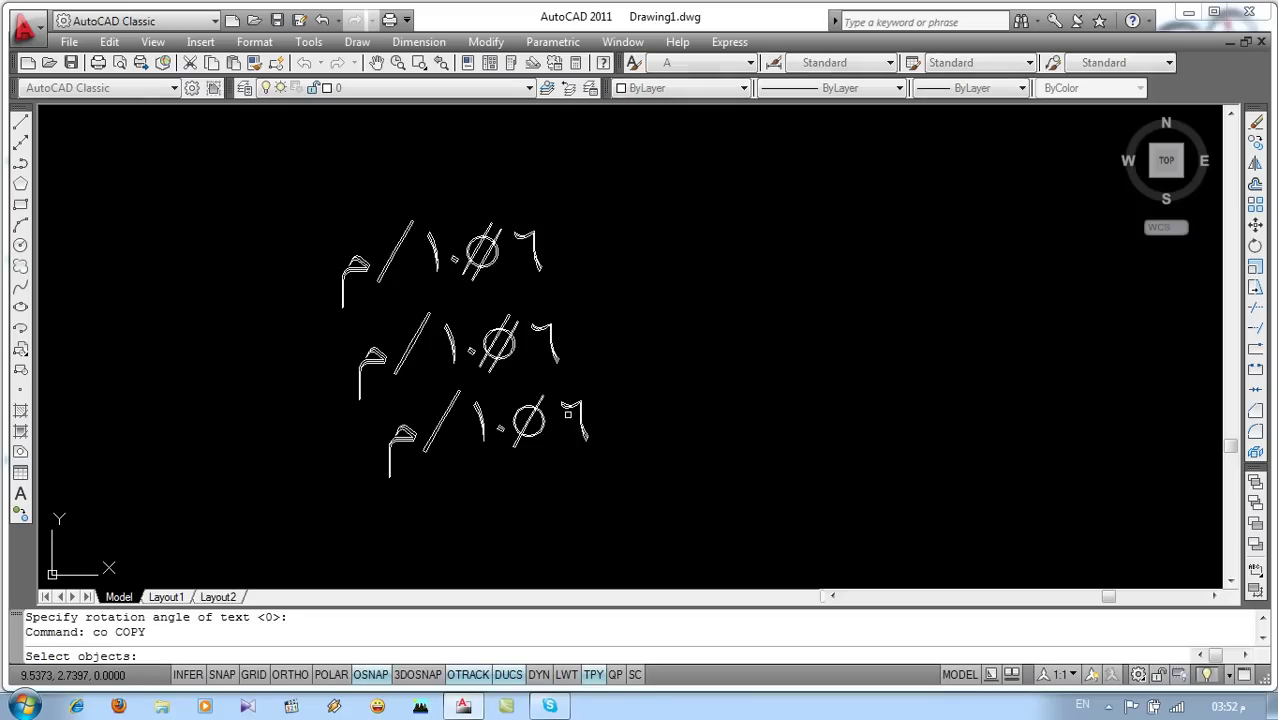
{"action": "left_click", "coordinate": [608, 408]}
{"action": "left_click", "coordinate": [386, 459]}
{"action": "key", "text": "Return"}
{"action": "left_click", "coordinate": [504, 429]}
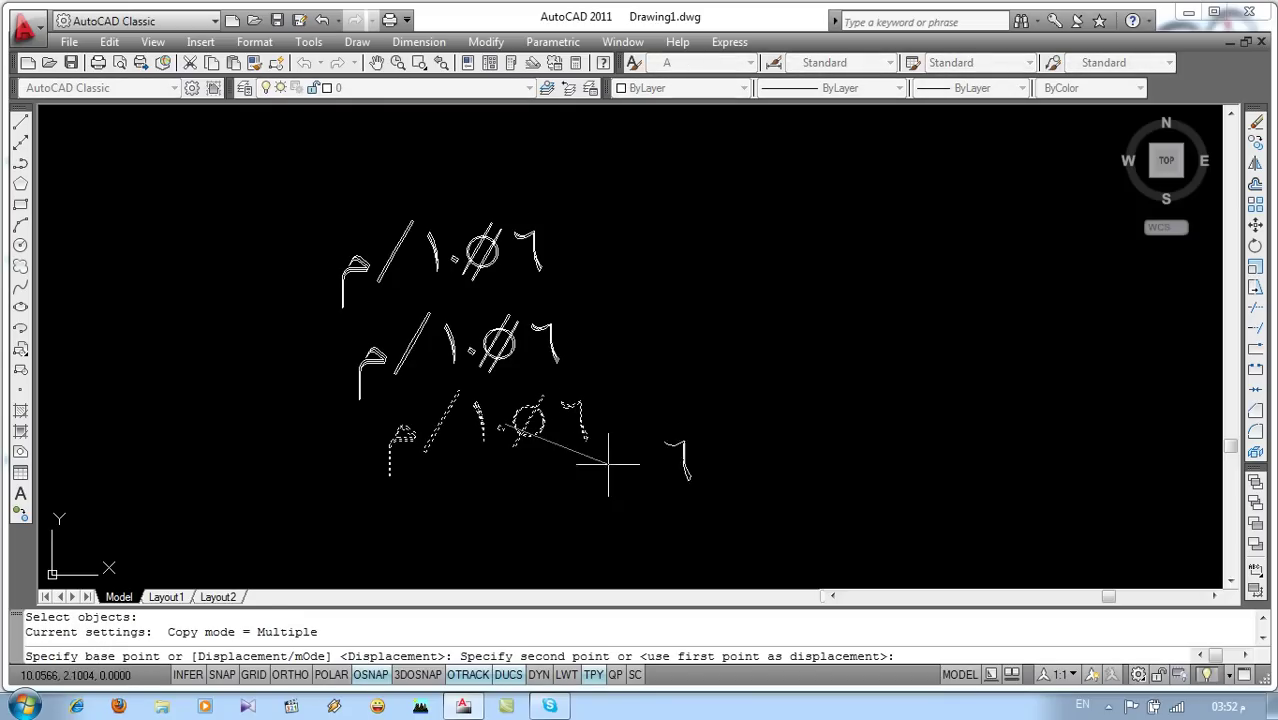
{"action": "left_click", "coordinate": [873, 407]}
{"action": "key", "text": "Return"}
{"action": "middle_click_drag", "start_coordinate": [873, 407], "coordinate": [731, 389]}
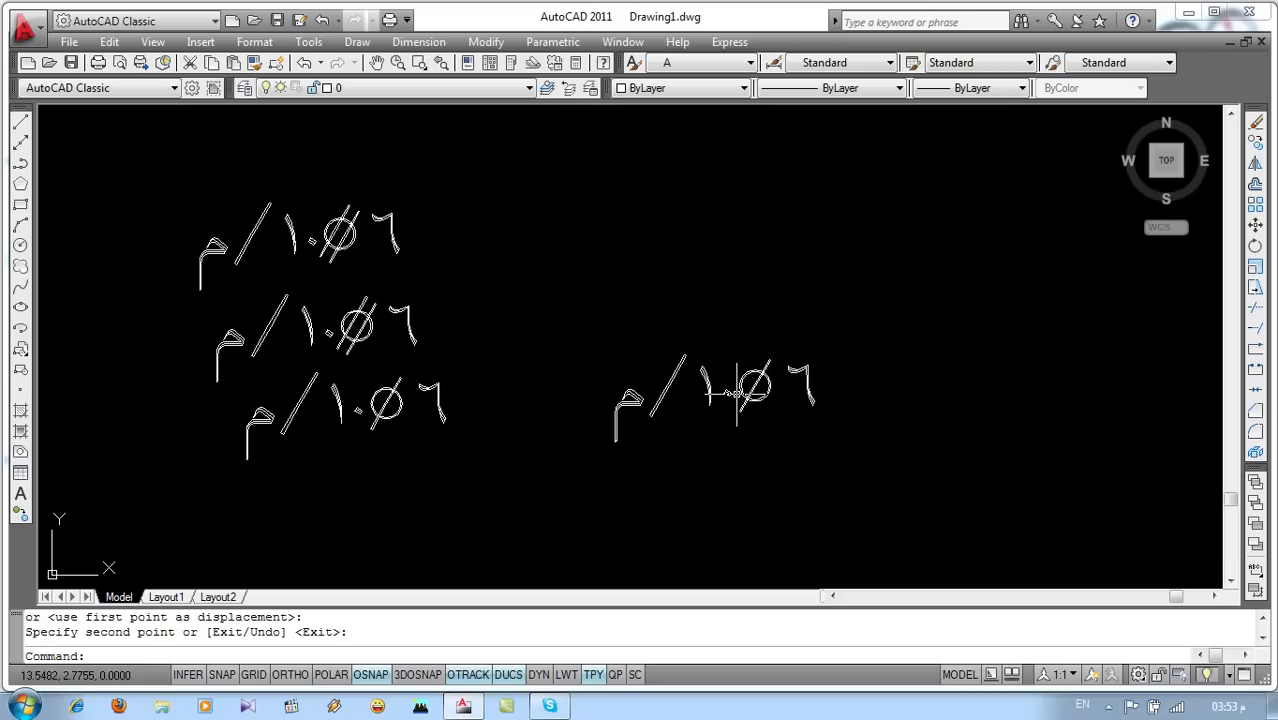
Step: Set the DTEXTED text-editing variable to 1
{"action": "double_click", "coordinate": [737, 393]}
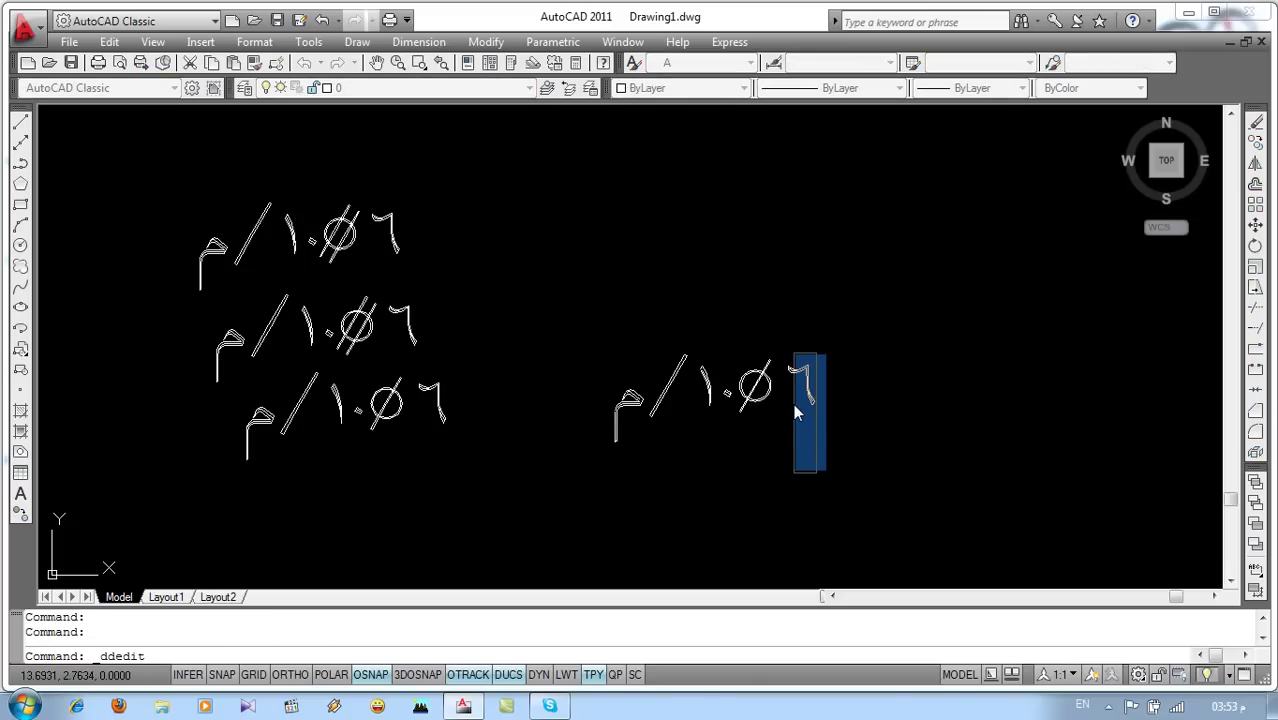
{"action": "key", "text": "Escape"}
{"action": "key", "text": "Escape"}
{"action": "key", "text": "Escape"}
{"action": "key", "text": "Escape"}
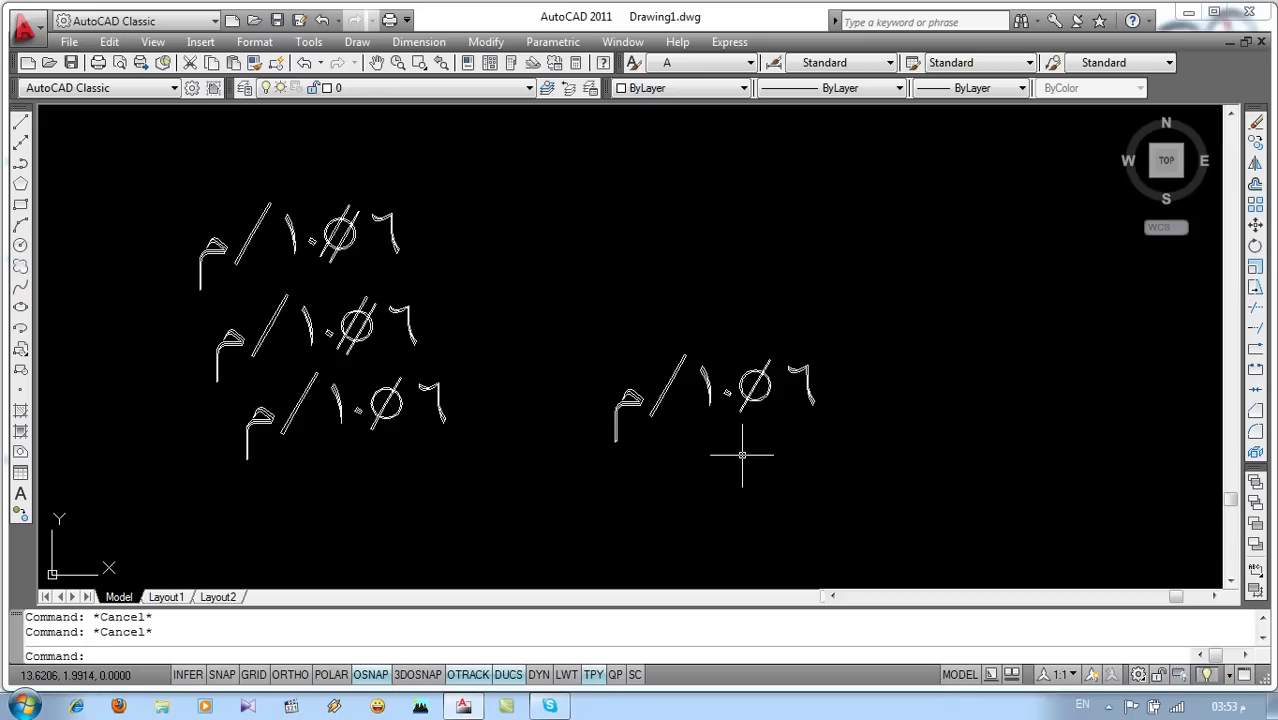
{"action": "left_click", "coordinate": [642, 656]}
{"action": "type", "text": "dtexted"}
{"action": "key", "text": "Return"}
{"action": "key", "text": "Return"}
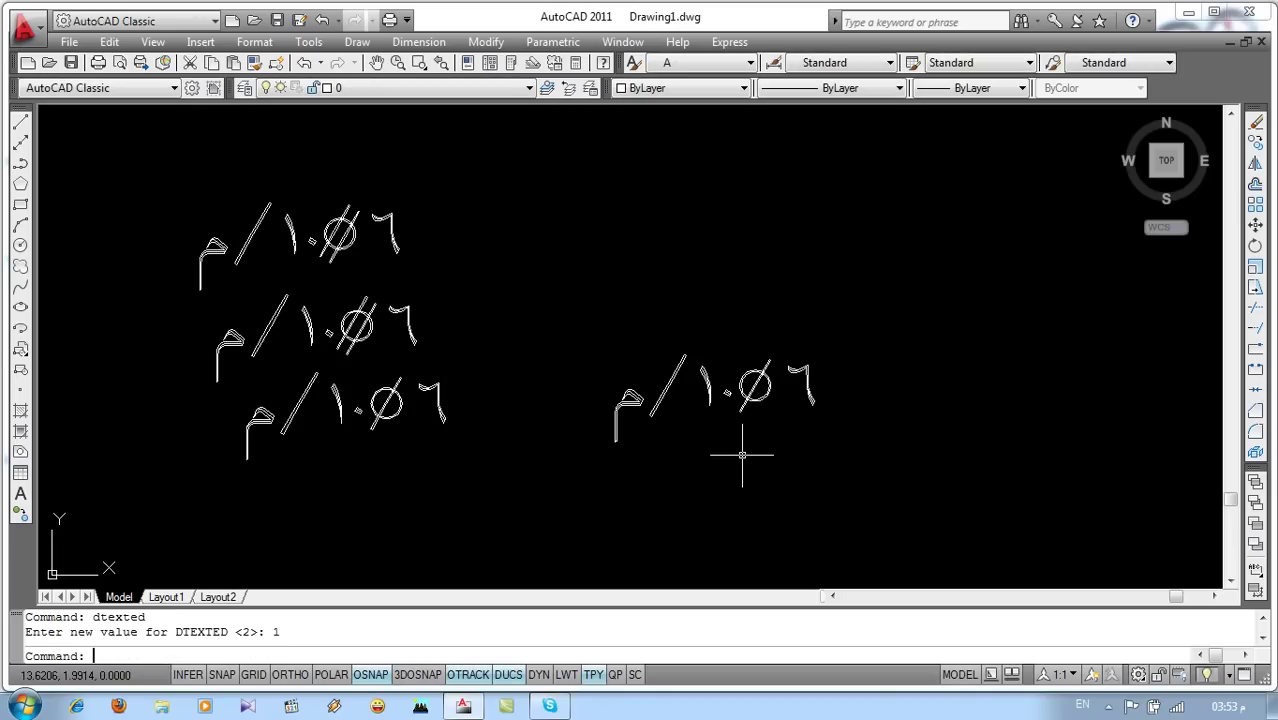
Step: Change the right-hand copy's digit 6 to 7 so it reads م/١٠Ø٧
{"action": "left_click", "coordinate": [760, 402]}
{"action": "double_click", "coordinate": [760, 402]}
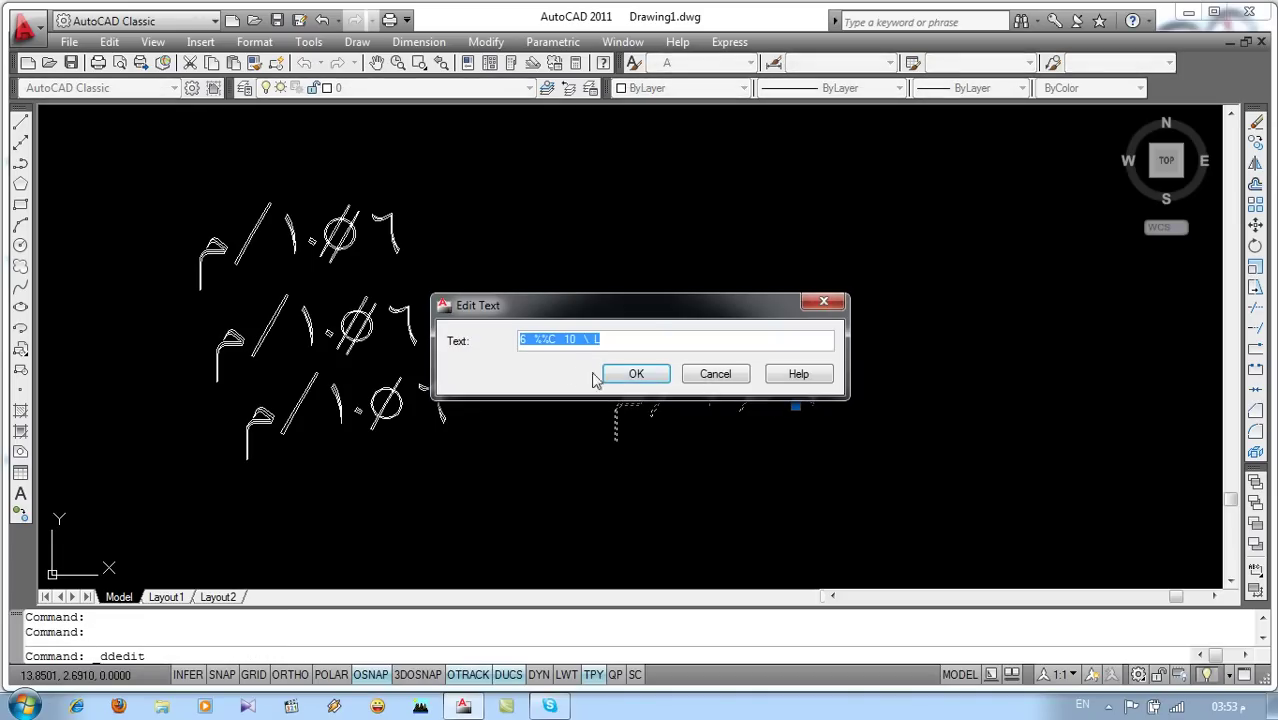
{"action": "left_click", "coordinate": [531, 339]}
{"action": "left_click_drag", "start_coordinate": [531, 339], "coordinate": [519, 339]}
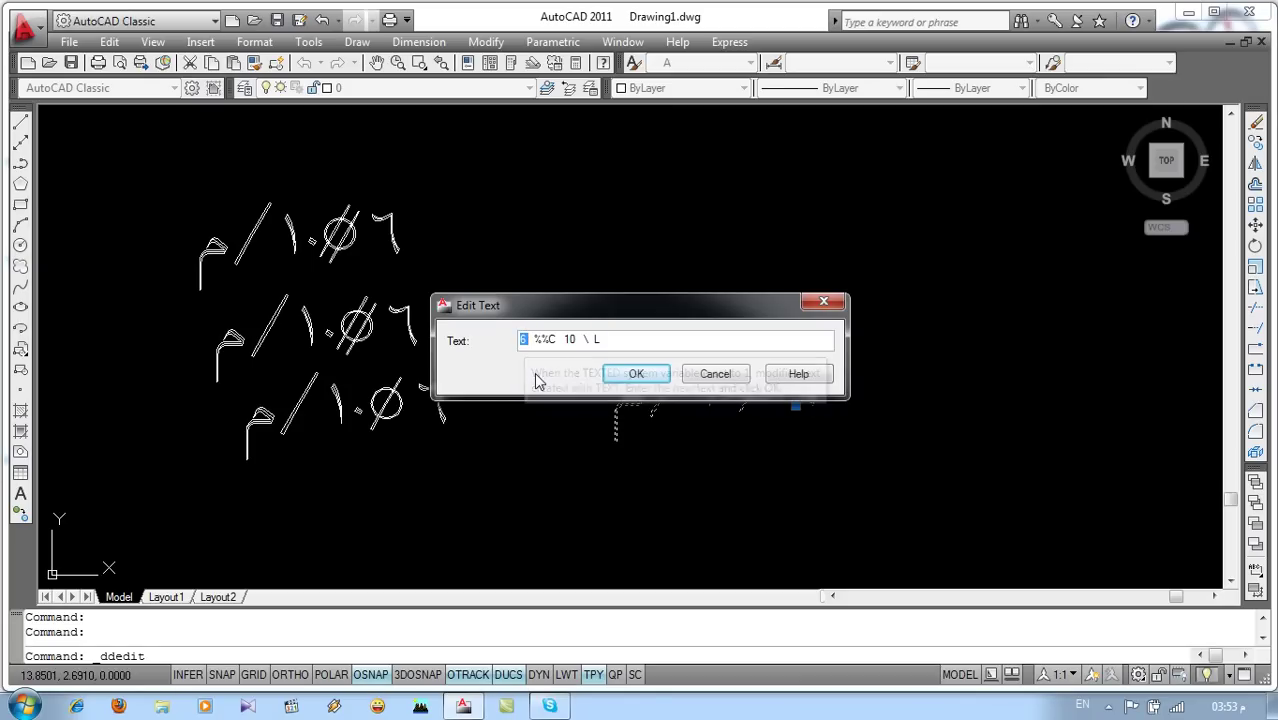
{"action": "type", "text": "8"}
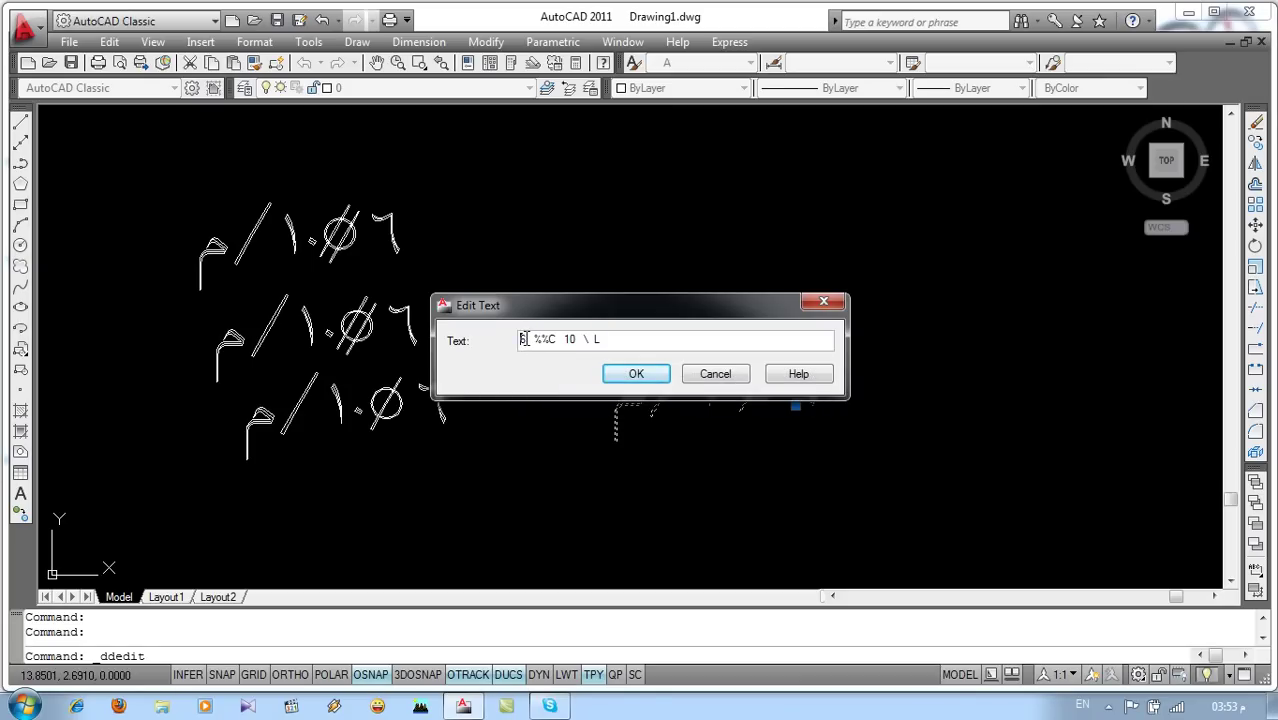
{"action": "type", "text": "7"}
{"action": "left_click", "coordinate": [615, 380]}
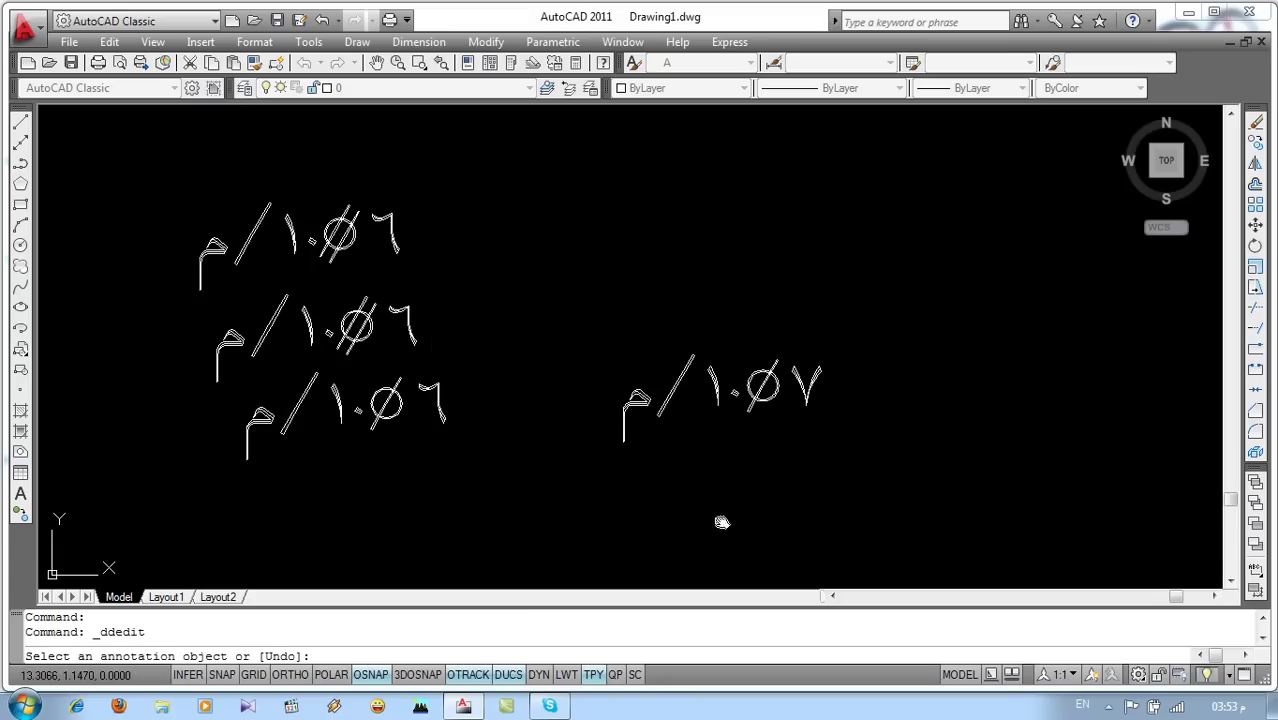
{"action": "middle_click_drag", "start_coordinate": [722, 522], "coordinate": [765, 503]}
{"action": "key", "text": "Escape"}
{"action": "key", "text": "Escape"}
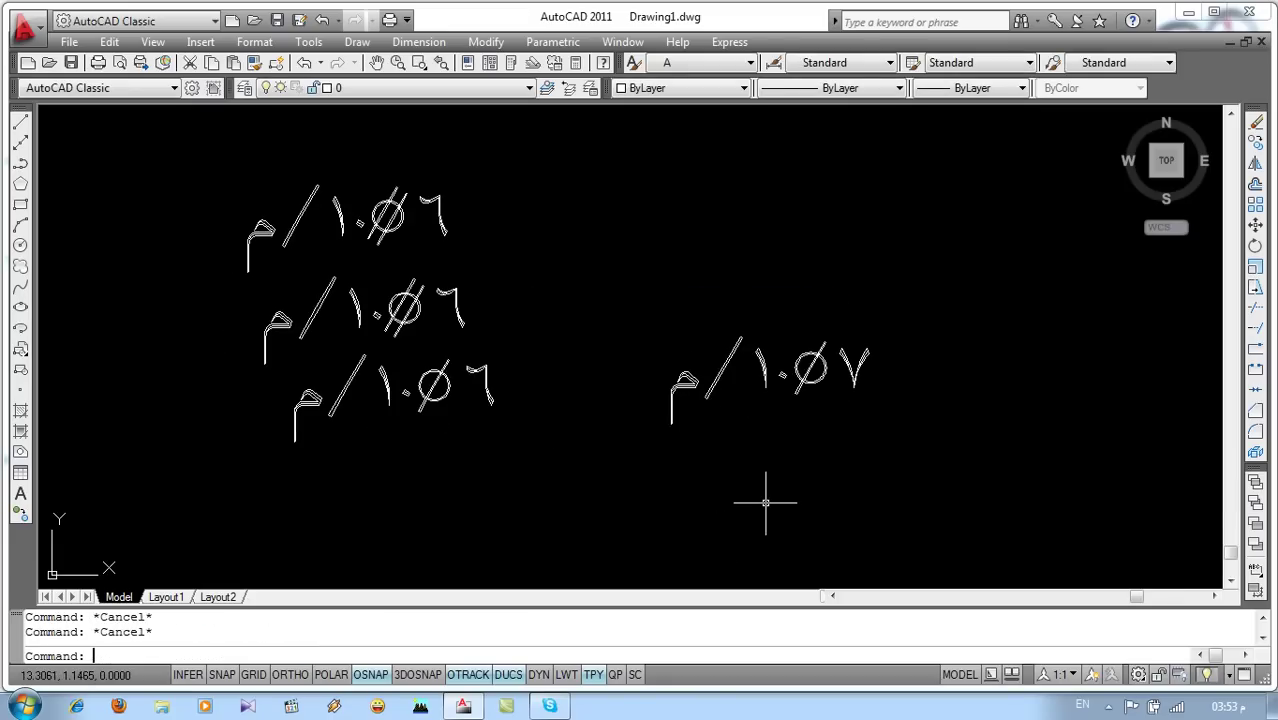
{"action": "type", "text": "co"}
{"action": "key", "text": "Return"}
Step: Copy the top-left Arabic diameter text to the upper right of the drawing
{"action": "left_click", "coordinate": [484, 250]}
{"action": "left_click", "coordinate": [287, 242]}
{"action": "key", "text": "Return"}
{"action": "left_click", "coordinate": [287, 242]}
{"action": "left_click", "coordinate": [680, 214]}
{"action": "key", "text": "Return"}
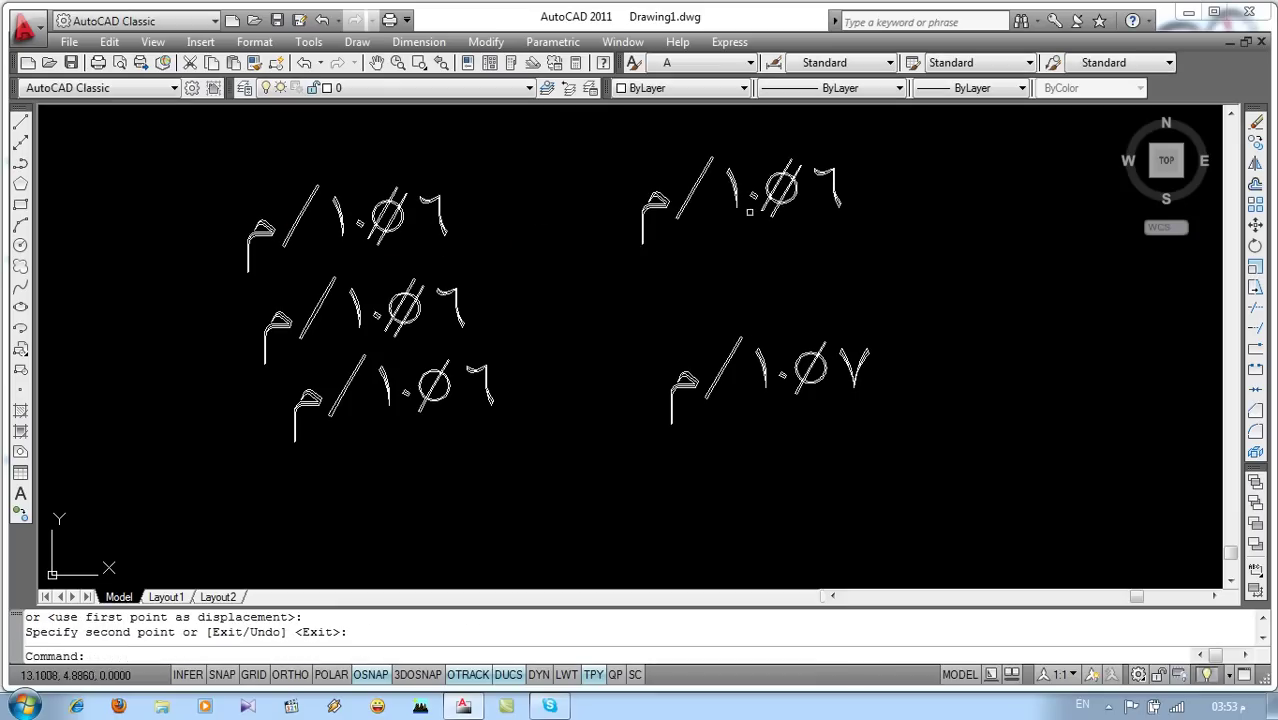
Step: Edit the copy's digits to 12 and 7 so it reads م/١٢Ø٧
{"action": "double_click", "coordinate": [766, 200]}
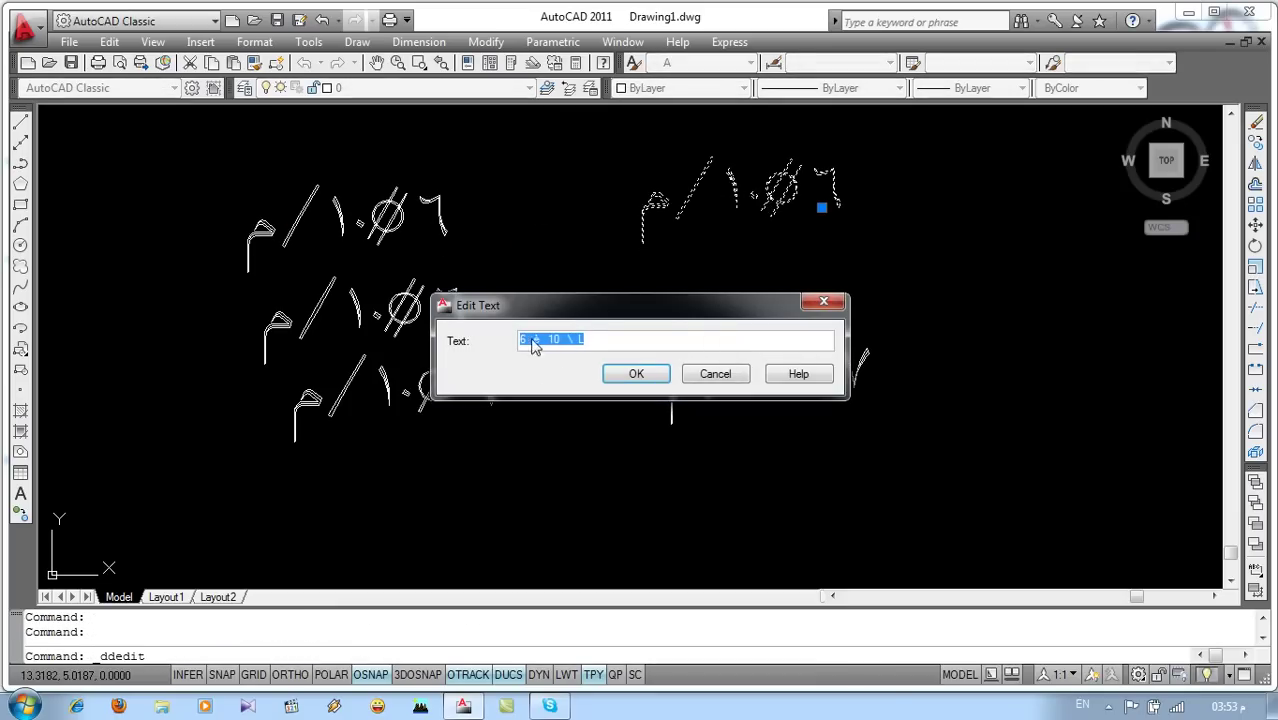
{"action": "double_click", "coordinate": [524, 339]}
{"action": "left_click", "coordinate": [528, 339]}
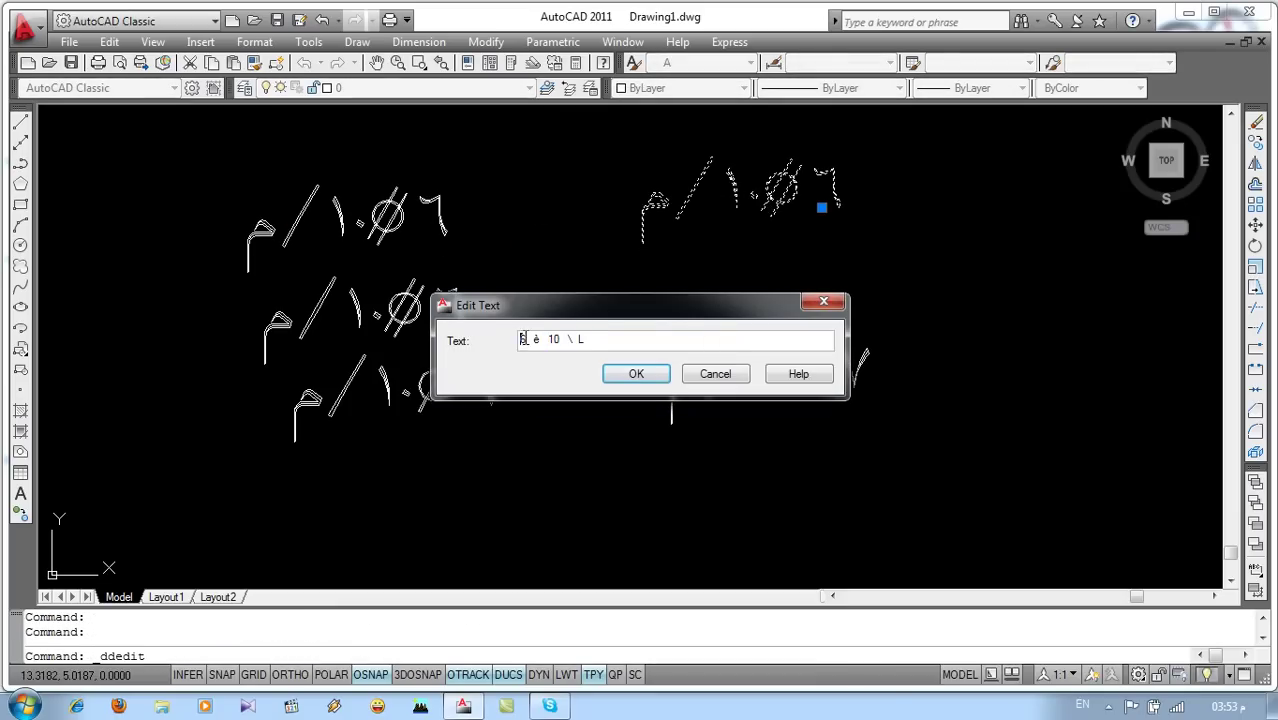
{"action": "left_click_drag", "start_coordinate": [526, 339], "coordinate": [560, 342]}
{"action": "type", "text": "7"}
{"action": "type", "text": "2"}
{"action": "key", "text": "Return"}
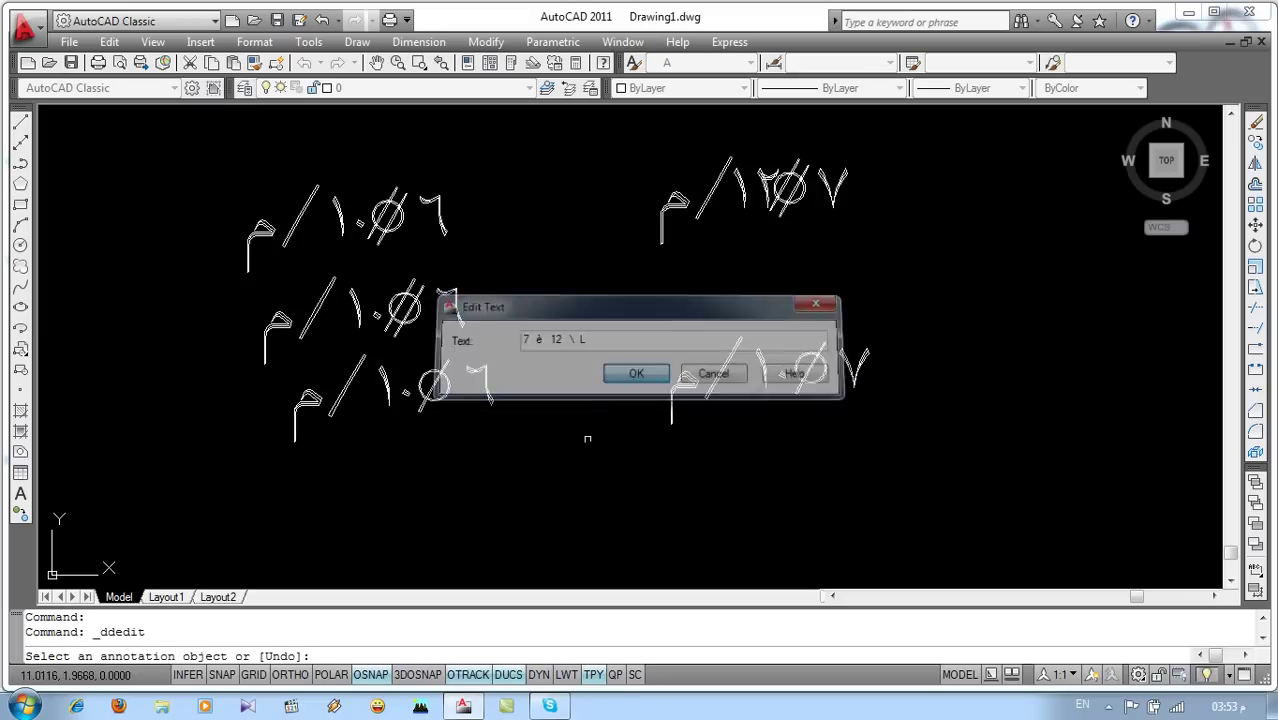
{"action": "left_click", "coordinate": [770, 208]}
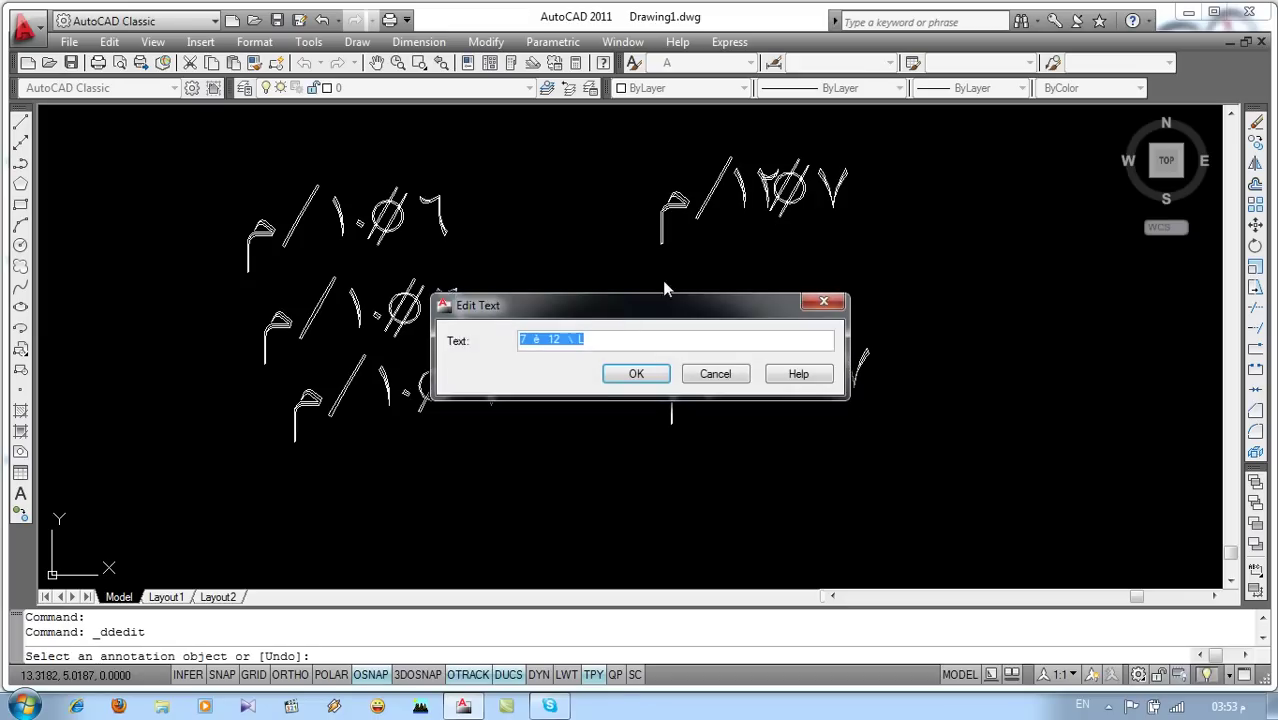
{"action": "left_click", "coordinate": [548, 340]}
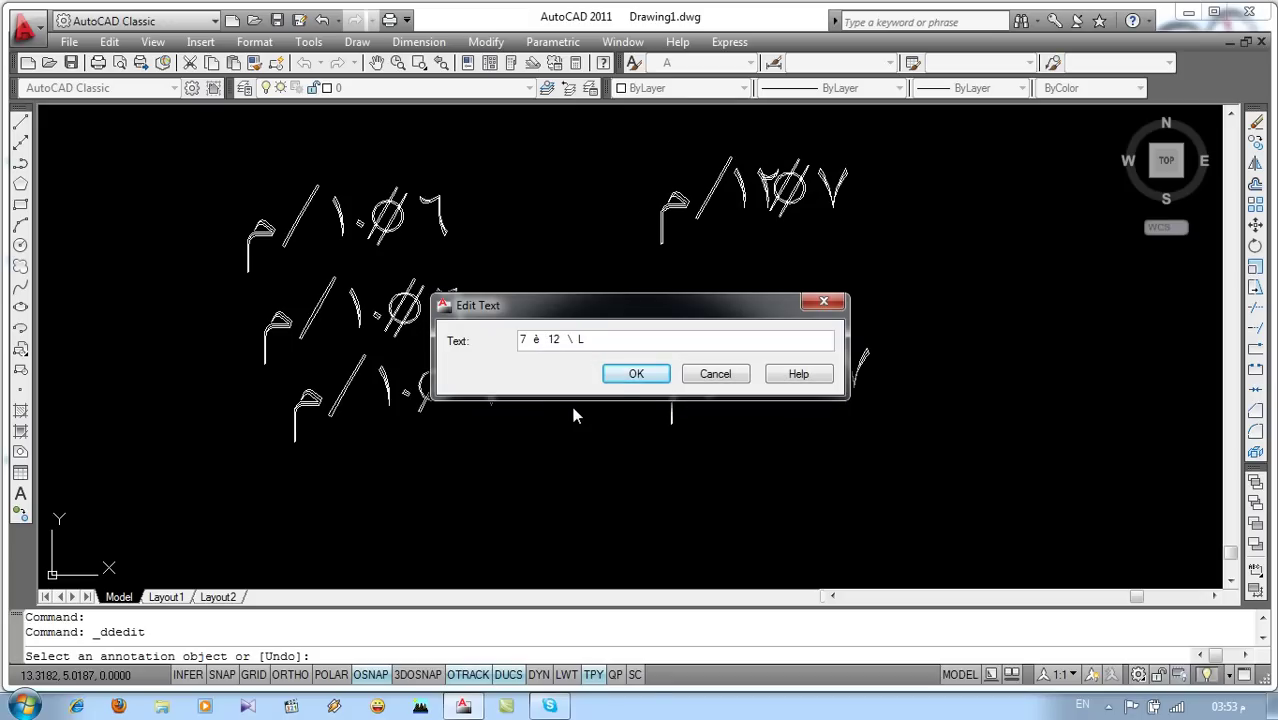
{"action": "left_click", "coordinate": [626, 378]}
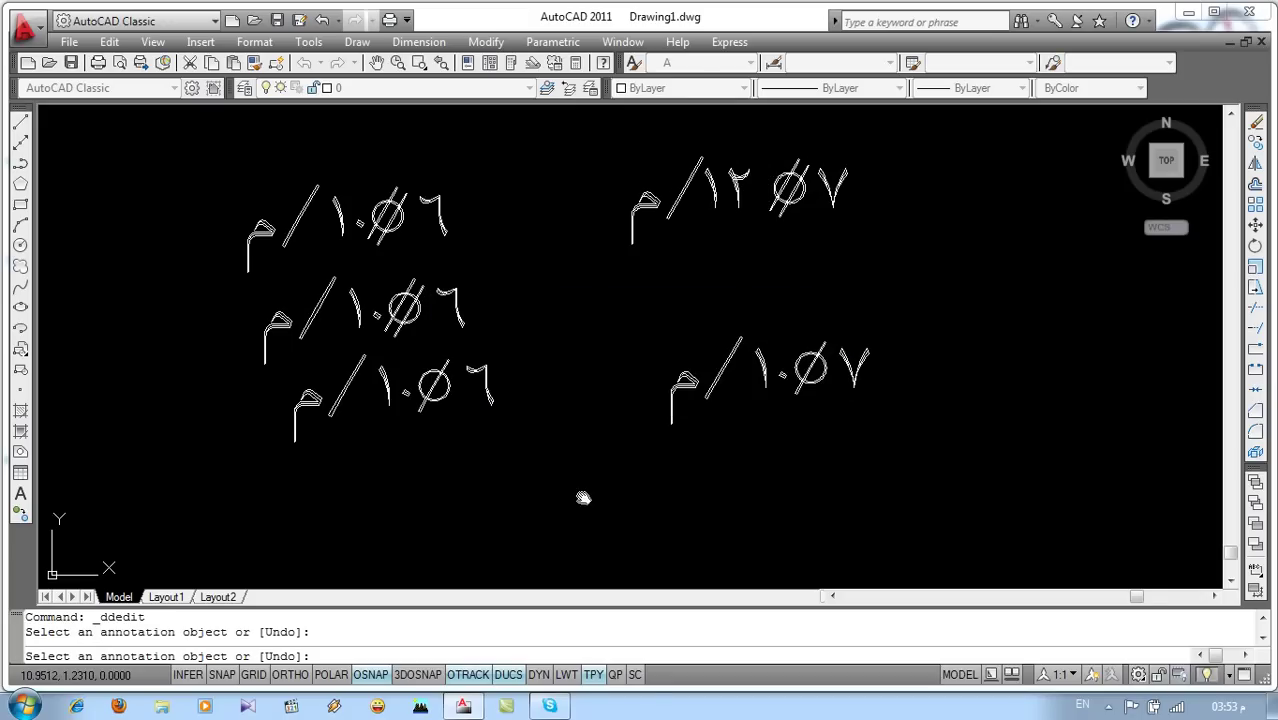
Step: Start a DTEXT line below the labels with default height and rotation
{"action": "key", "text": "Escape"}
{"action": "key", "text": "Escape"}
{"action": "middle_click_drag", "start_coordinate": [608, 448], "coordinate": [564, 380]}
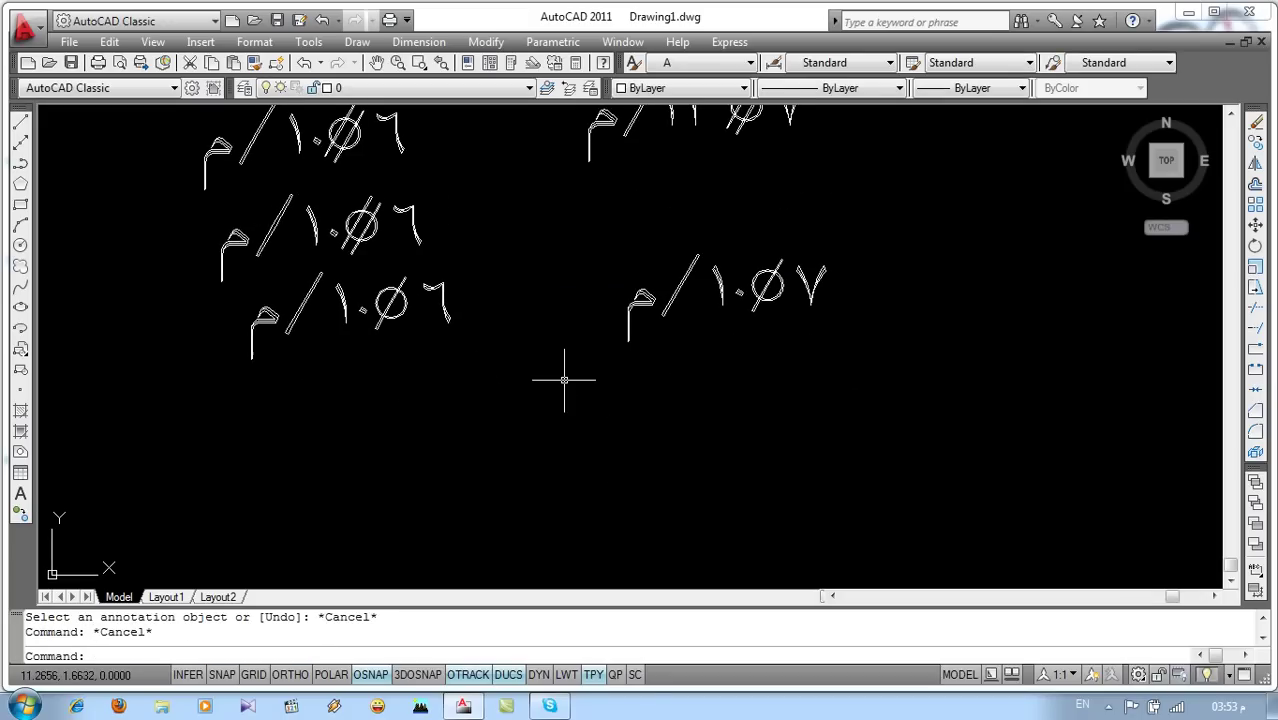
{"action": "type", "text": "dt"}
{"action": "key", "text": "Return"}
{"action": "left_click", "coordinate": [651, 462]}
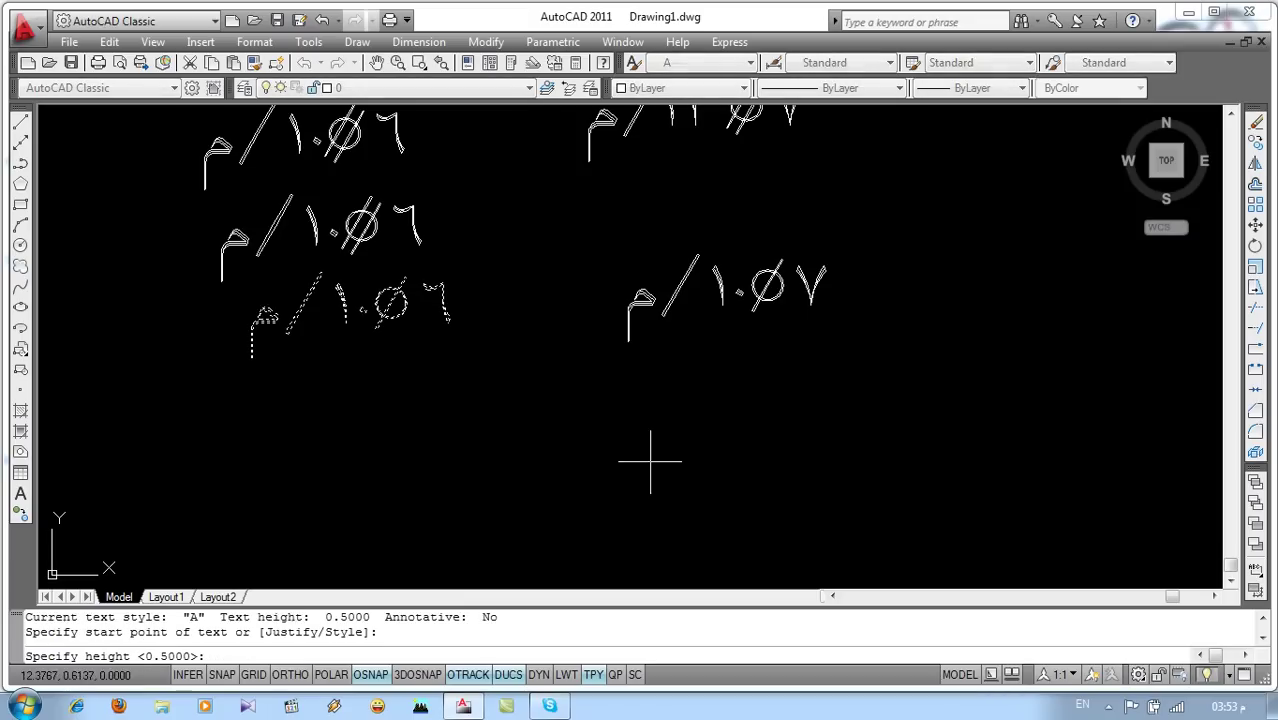
{"action": "key", "text": "Return"}
{"action": "key", "text": "Return"}
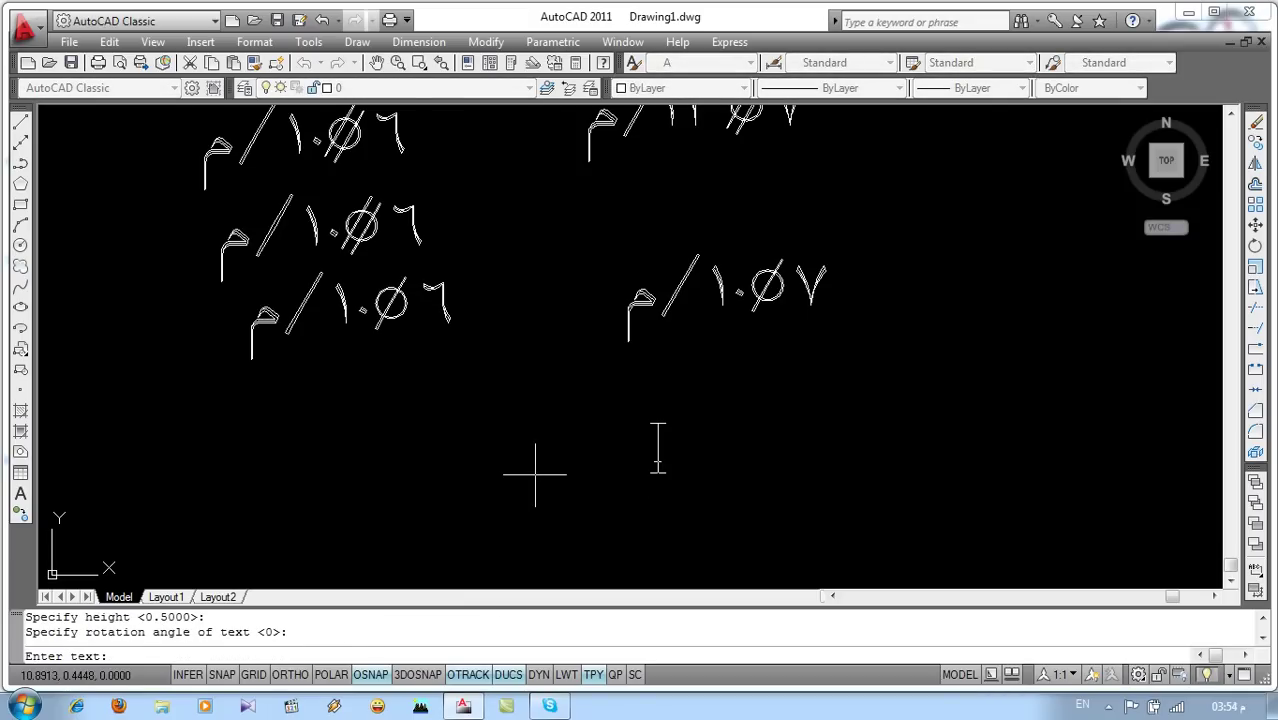
Step: Type 6 %%232 10 \ L to write the Arabic diameter text م/١٠Ø٦
{"action": "type", "text": "10"}
{"action": "key", "text": "BackSpace"}
{"action": "key", "text": "BackSpace"}
{"action": "type", "text": "6   "}
{"action": "type", "text": "%%"}
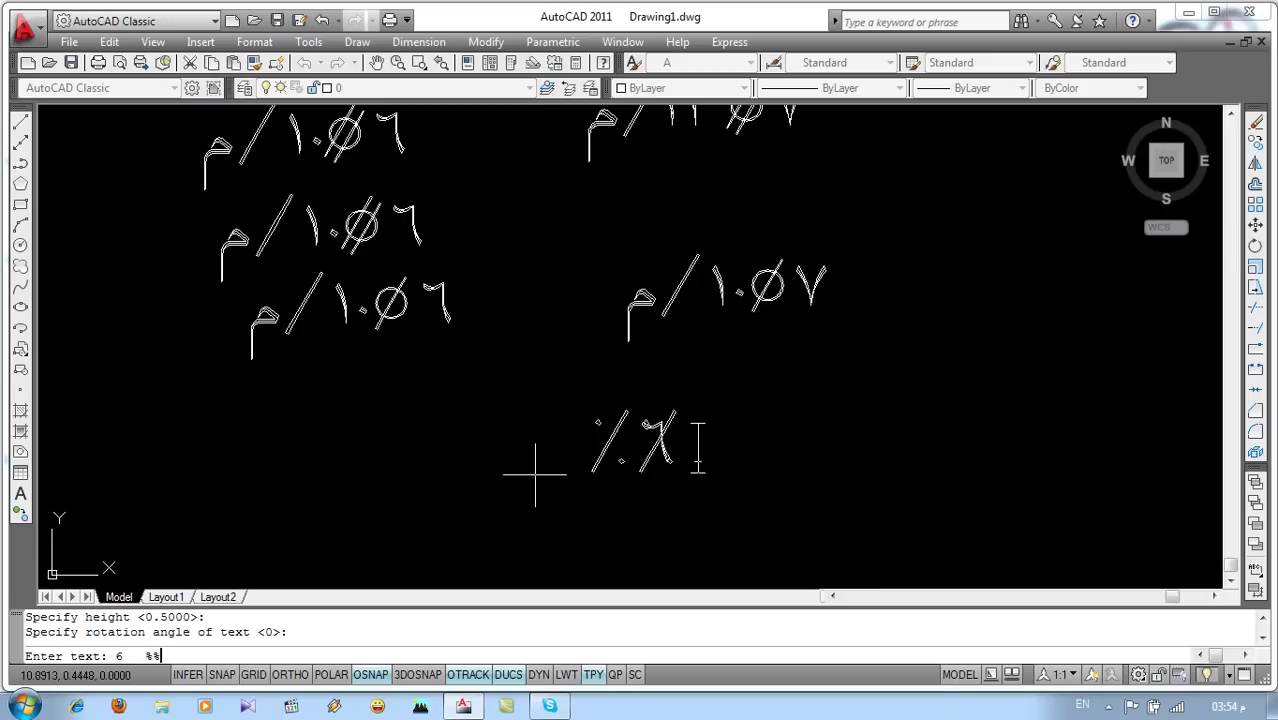
{"action": "type", "text": "232"}
{"action": "key", "text": "Left"}
{"action": "key", "text": "Left"}
{"action": "key", "text": "Left"}
{"action": "type", "text": "10"}
{"action": "key", "text": "Left"}
{"action": "key", "text": "Left"}
{"action": "key", "text": "Left"}
{"action": "type", "text": "\\  "}
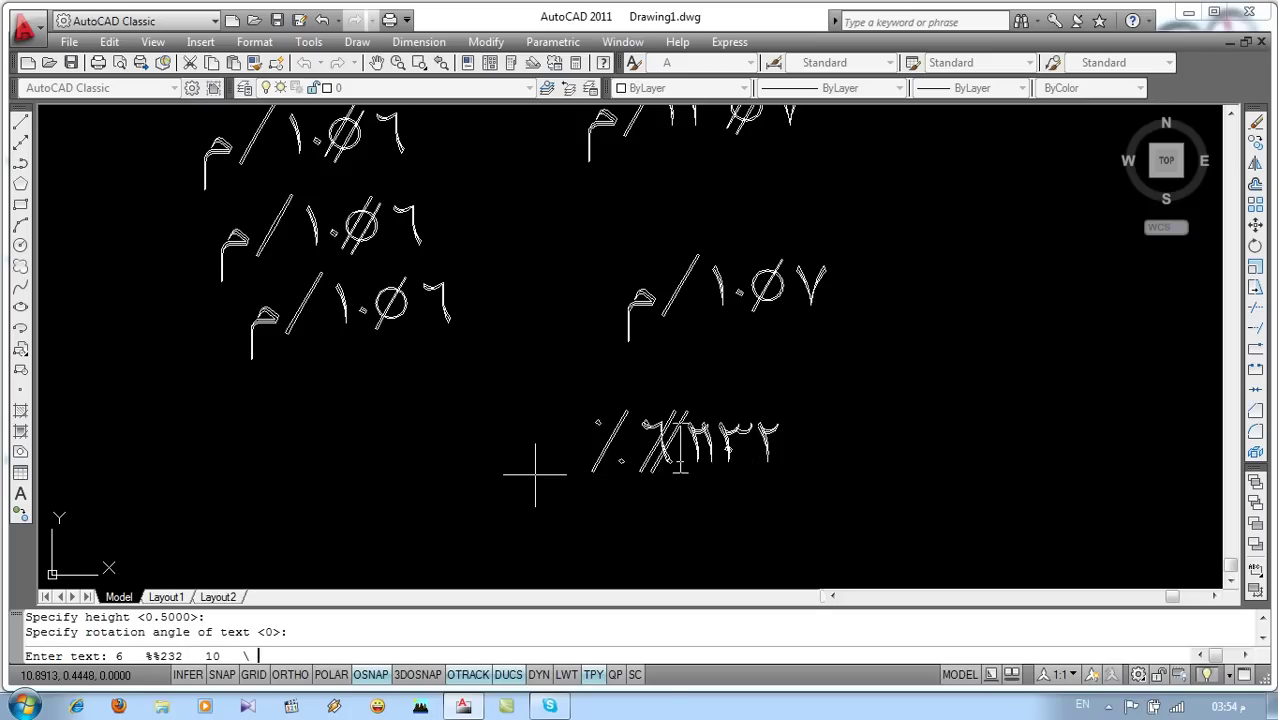
{"action": "type", "text": "l"}
{"action": "key", "text": "Return"}
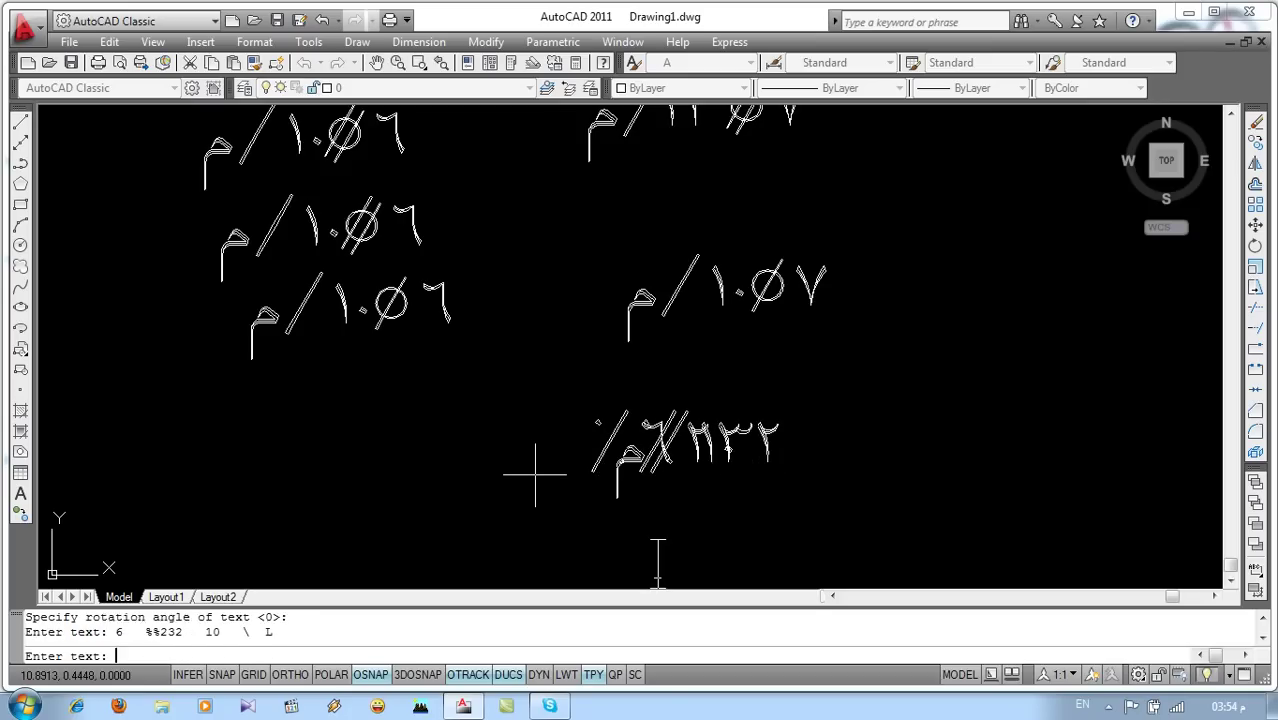
{"action": "key", "text": "Return"}
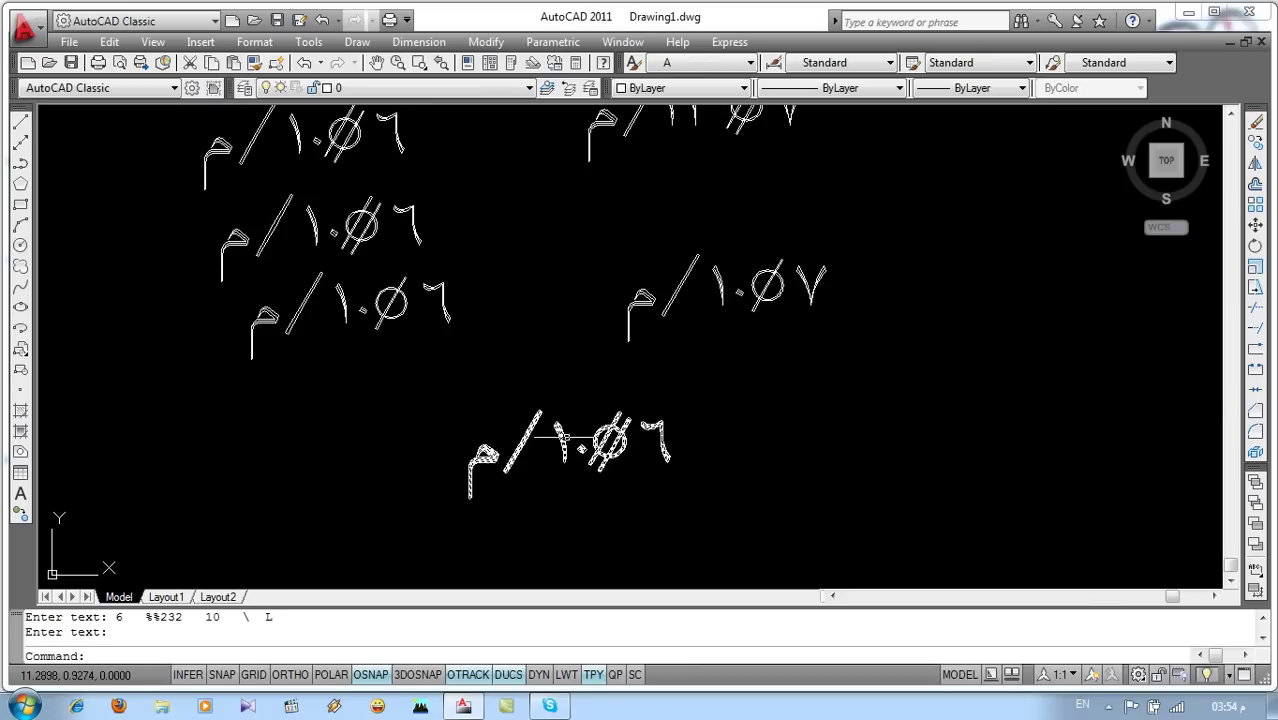
Step: Zoom and pan the view so all the diameter texts are visible
{"action": "scroll", "coordinate": [535, 475], "scroll_direction": "down", "scroll_amount": 2}
{"action": "middle_click_drag", "start_coordinate": [570, 422], "coordinate": [497, 410]}
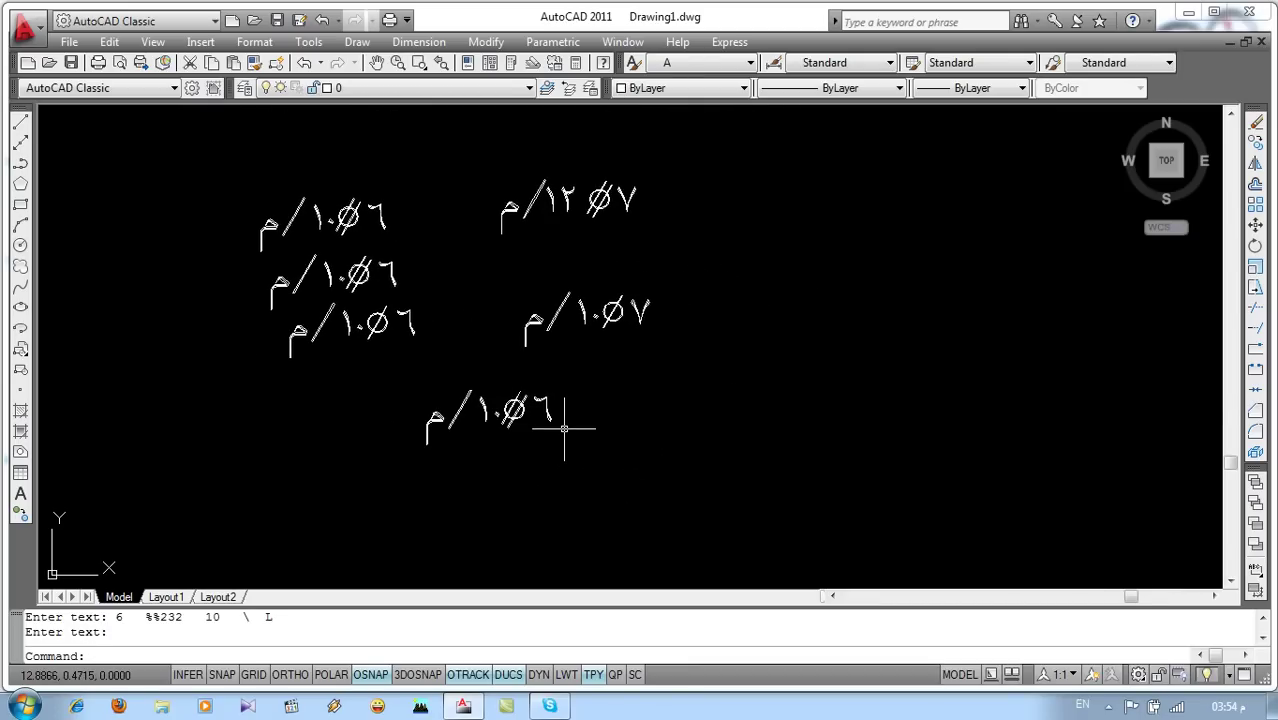
{"action": "scroll", "coordinate": [456, 400], "scroll_direction": "up", "scroll_amount": 3}
{"action": "mouse_move", "coordinate": [543, 418]}
{"action": "middle_mouse_down"}
{"action": "mouse_move", "coordinate": [525, 420]}
{"action": "mouse_move", "coordinate": [418, 328]}
{"action": "middle_mouse_up"}
{"action": "left_click", "coordinate": [716, 68]}
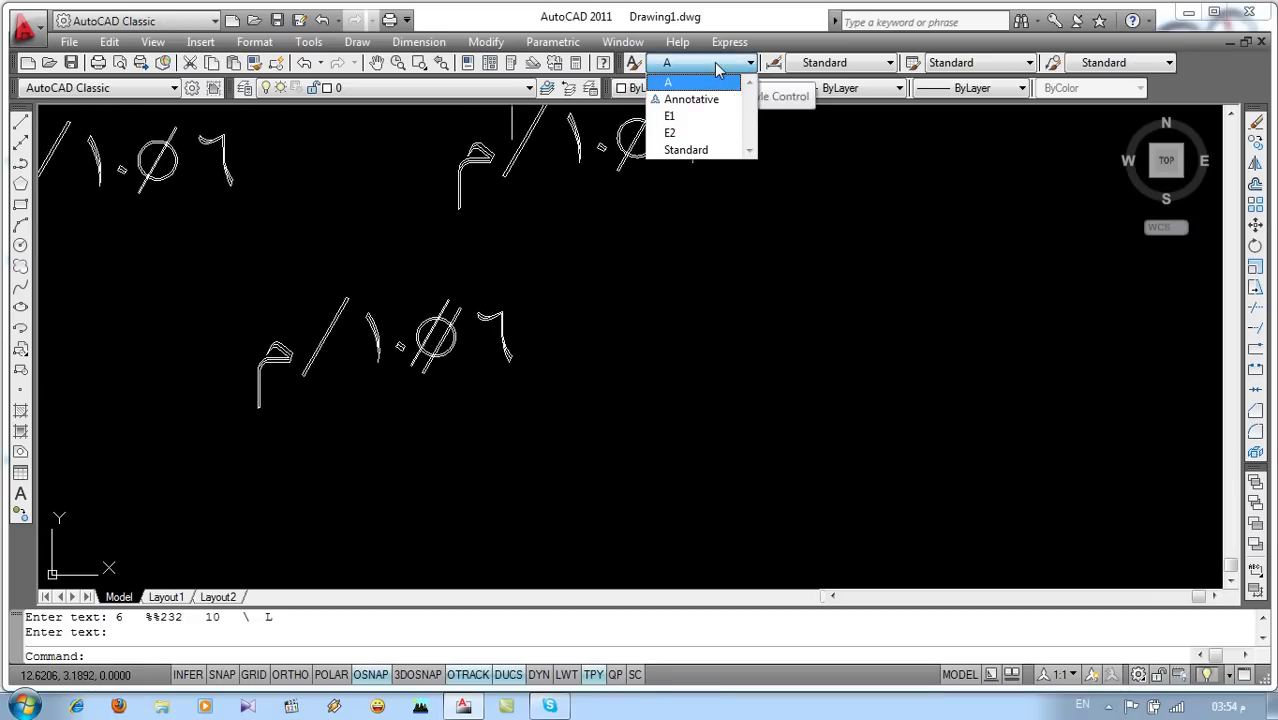
Step: Keep style A and write a standalone diameter symbol with %%232
{"action": "left_click", "coordinate": [724, 294]}
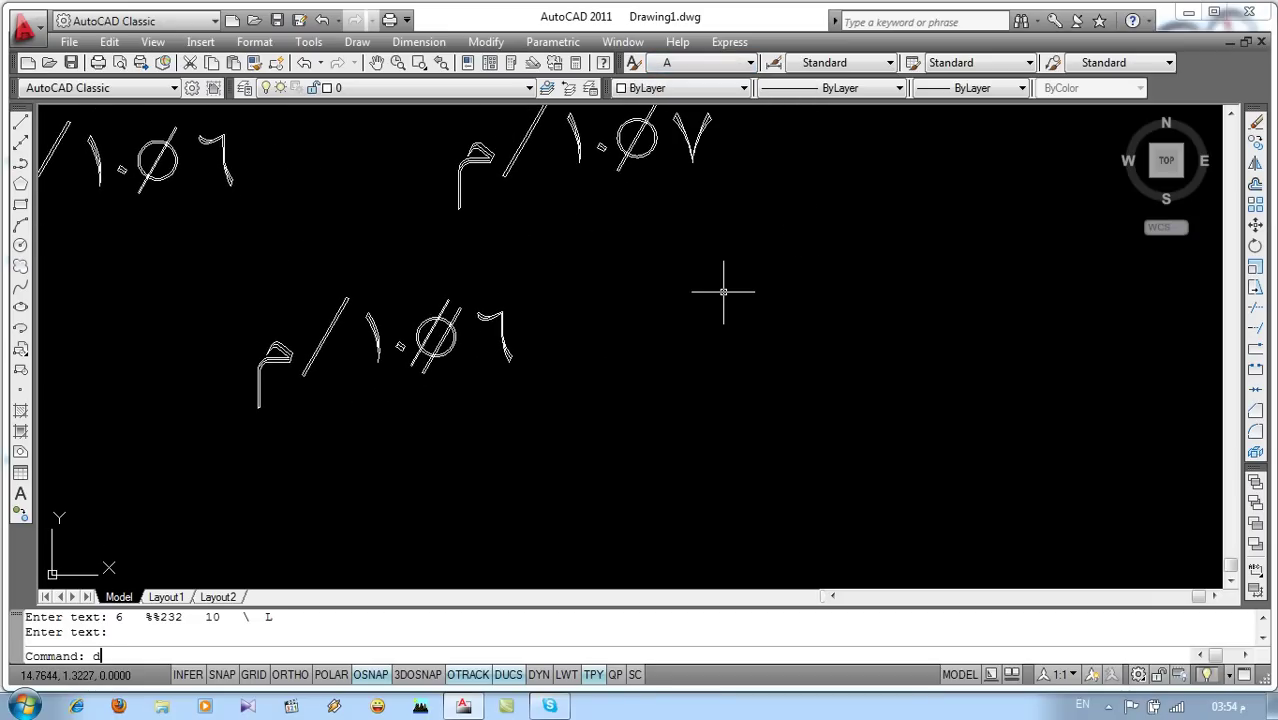
{"action": "type", "text": "t"}
{"action": "key", "text": "Return"}
{"action": "left_click", "coordinate": [751, 306]}
{"action": "key", "text": "Return"}
{"action": "key", "text": "Return"}
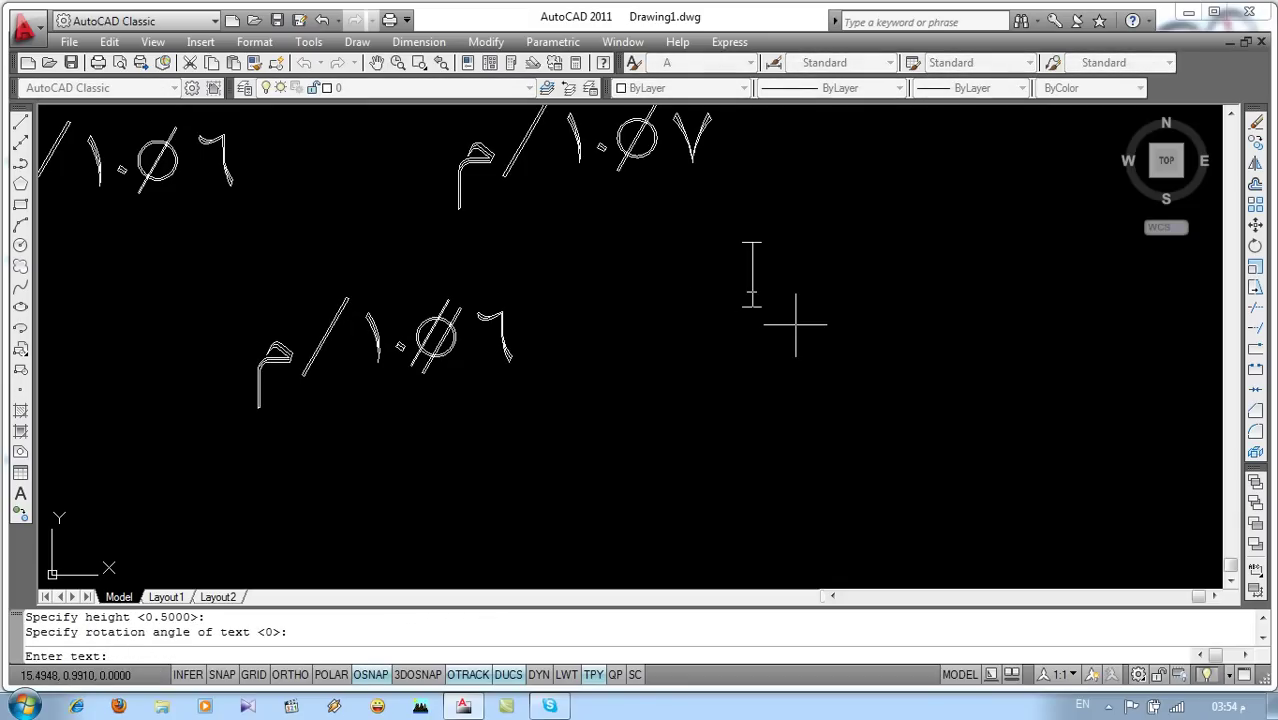
{"action": "type", "text": "%%"}
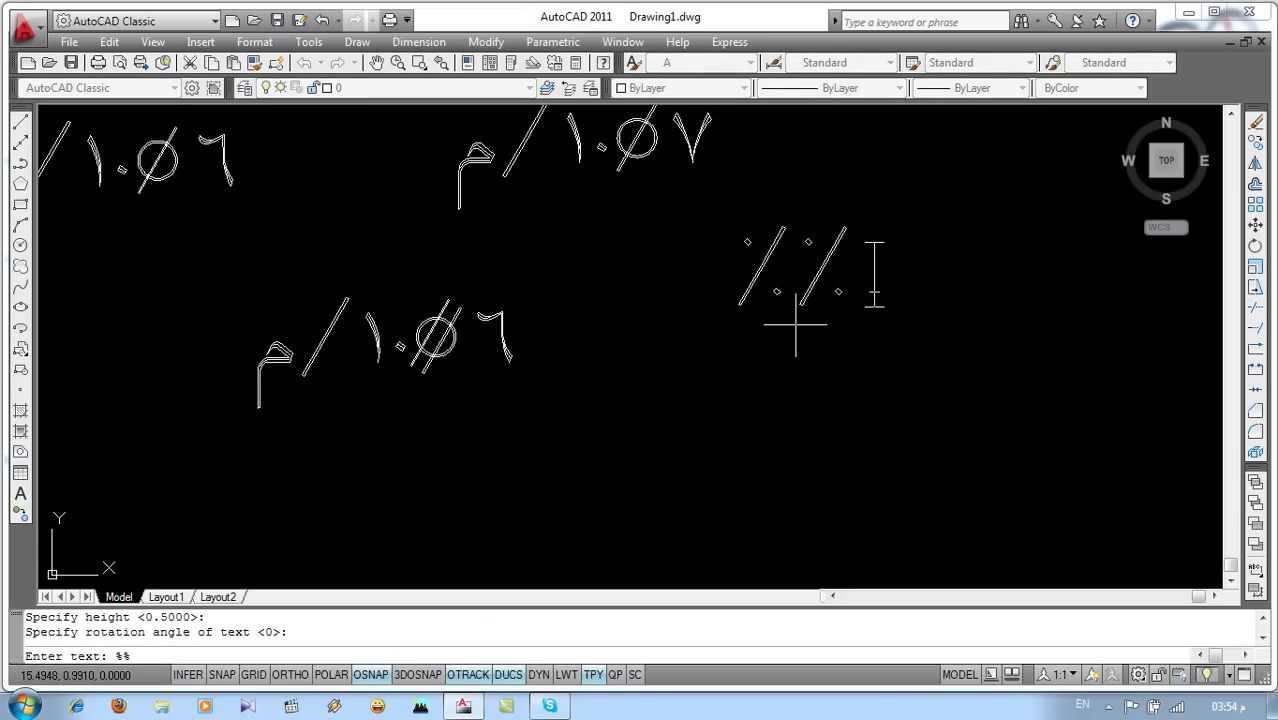
{"action": "type", "text": "232"}
{"action": "key", "text": "Return"}
{"action": "key", "text": "Return"}
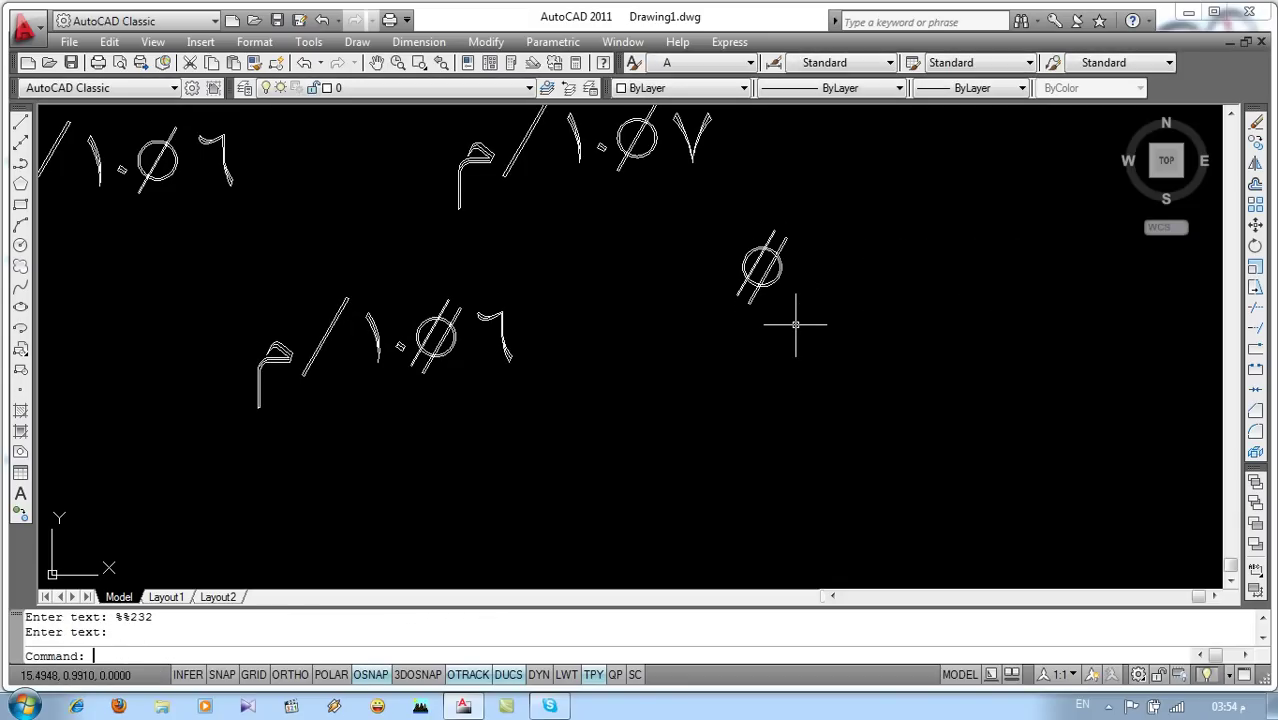
Step: Make E1 the current style and write the text '6 10\m' below
{"action": "left_click", "coordinate": [750, 63]}
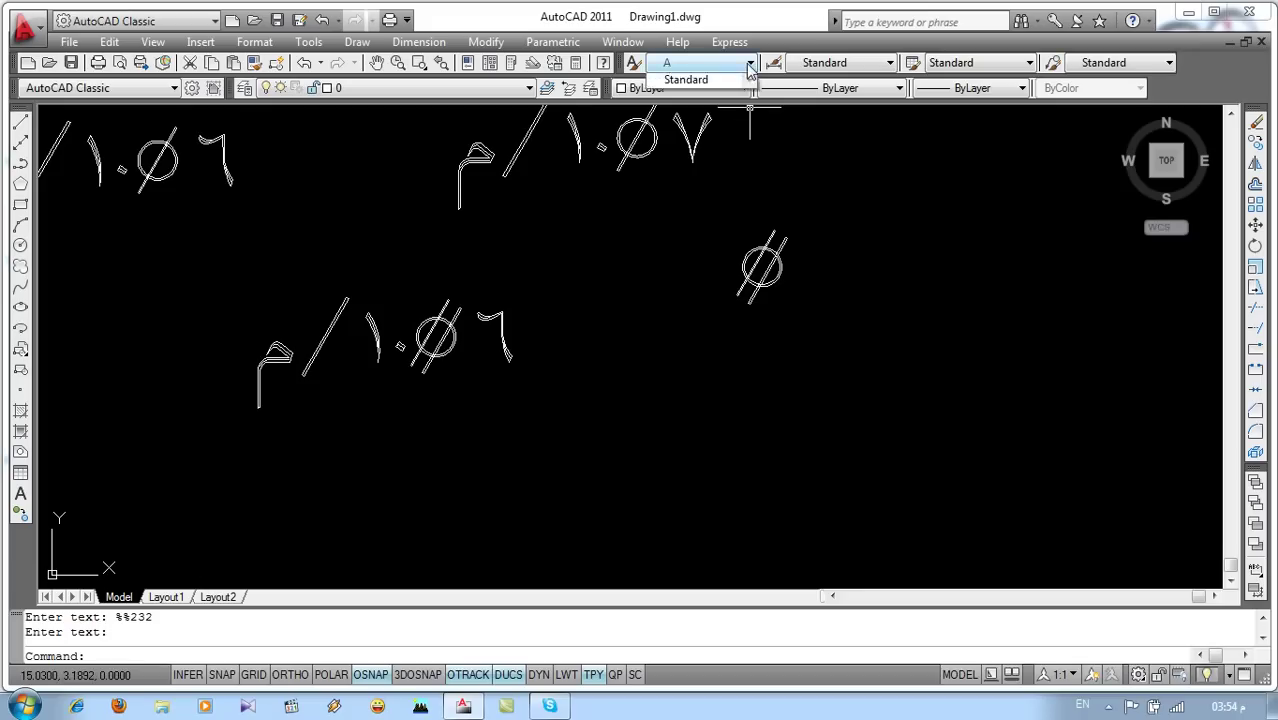
{"action": "left_click", "coordinate": [706, 117]}
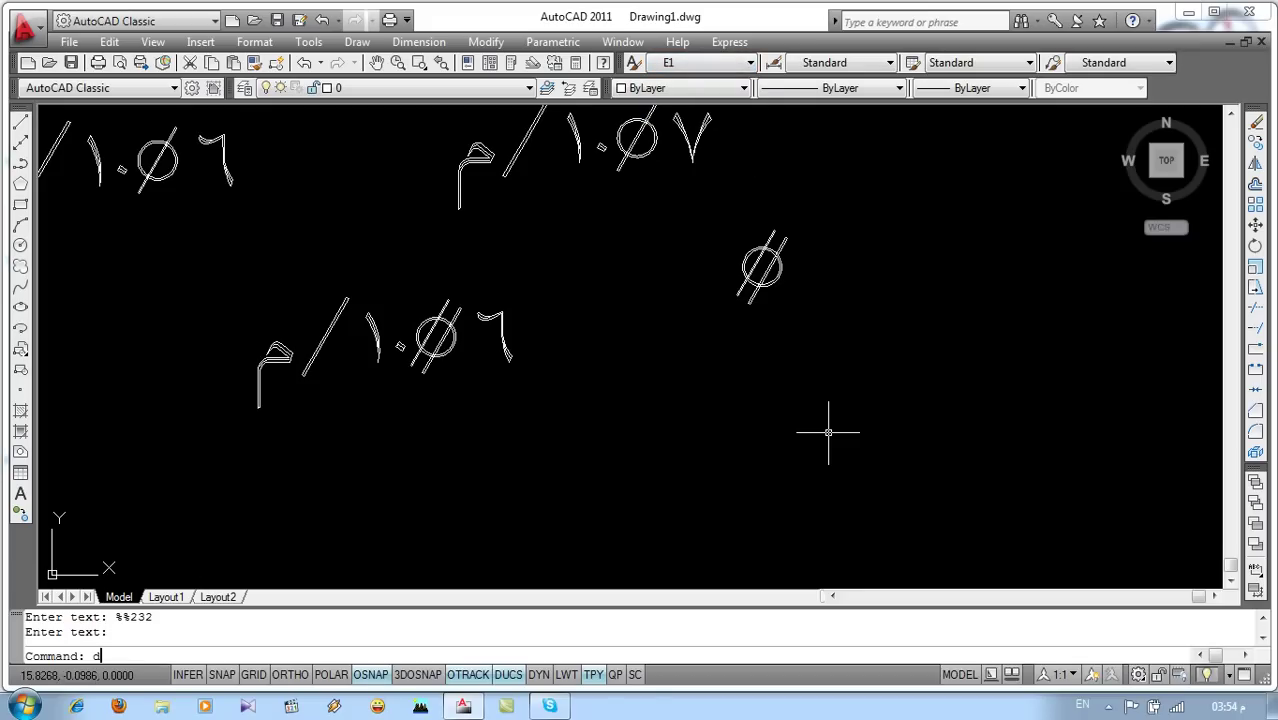
{"action": "type", "text": "t"}
{"action": "key", "text": "Return"}
{"action": "left_click", "coordinate": [724, 386]}
{"action": "key", "text": "Return"}
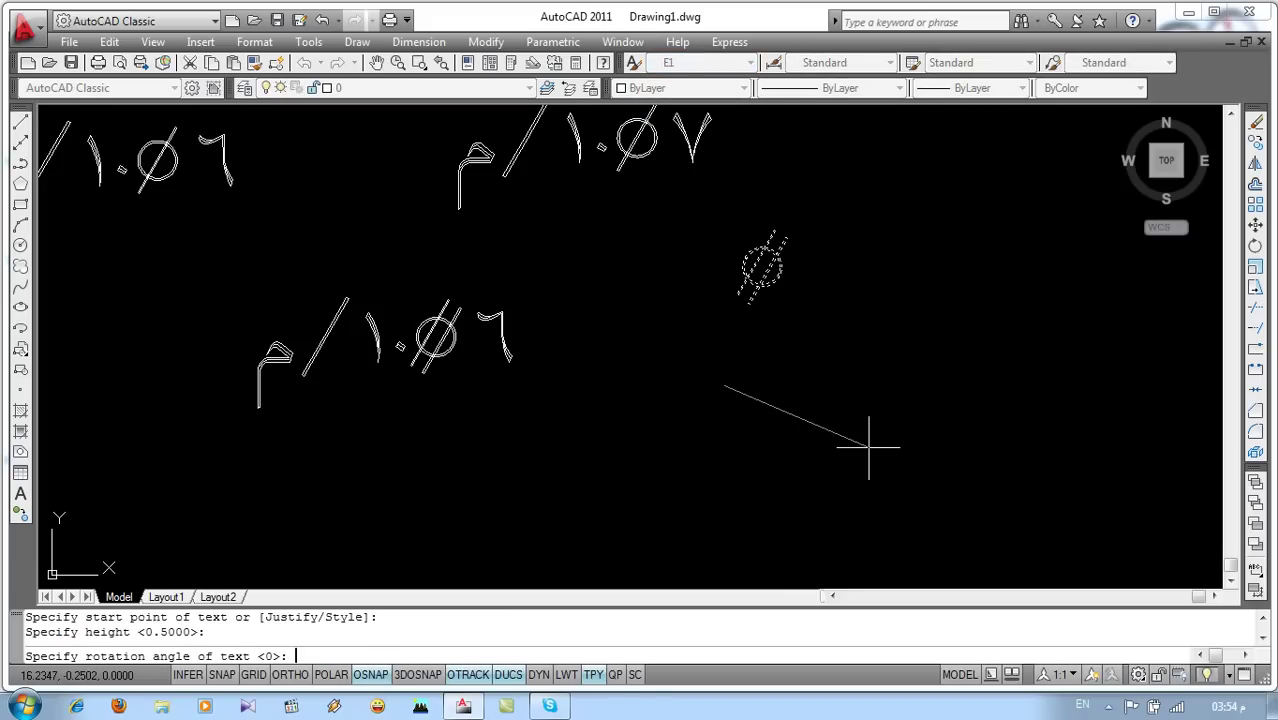
{"action": "key", "text": "Return"}
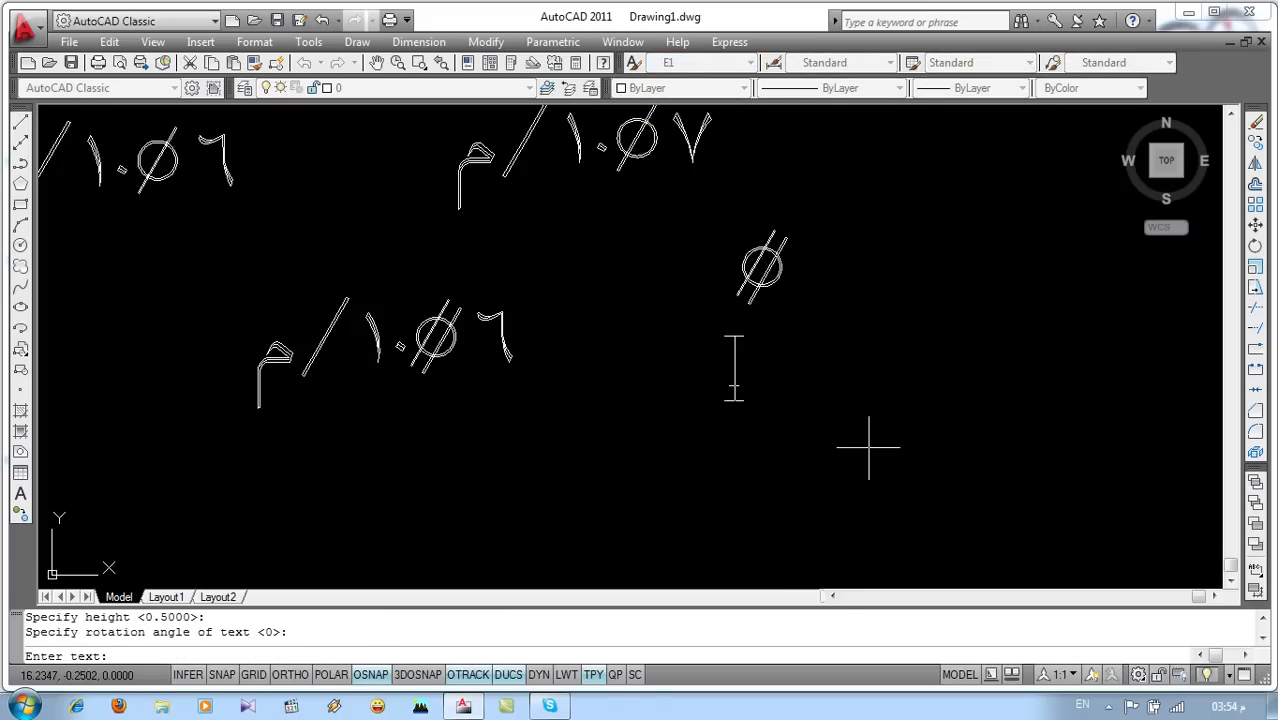
{"action": "type", "text": "6    "}
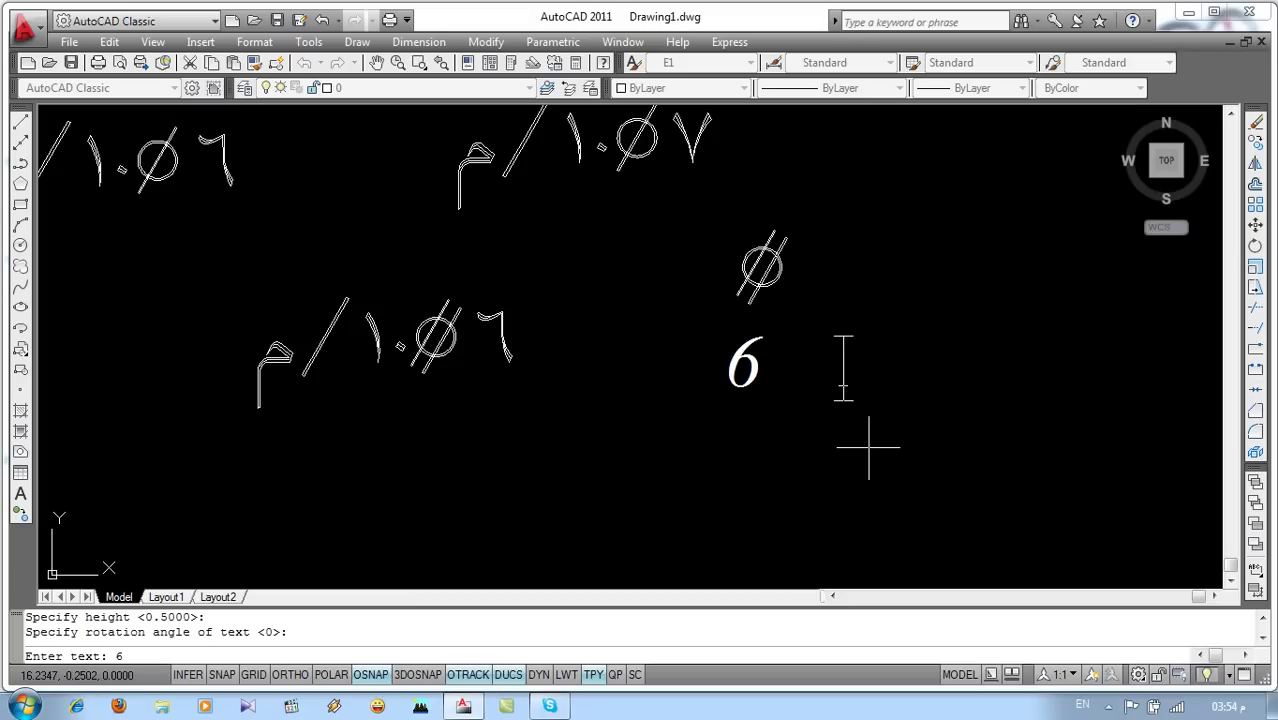
{"action": "type", "text": "10"}
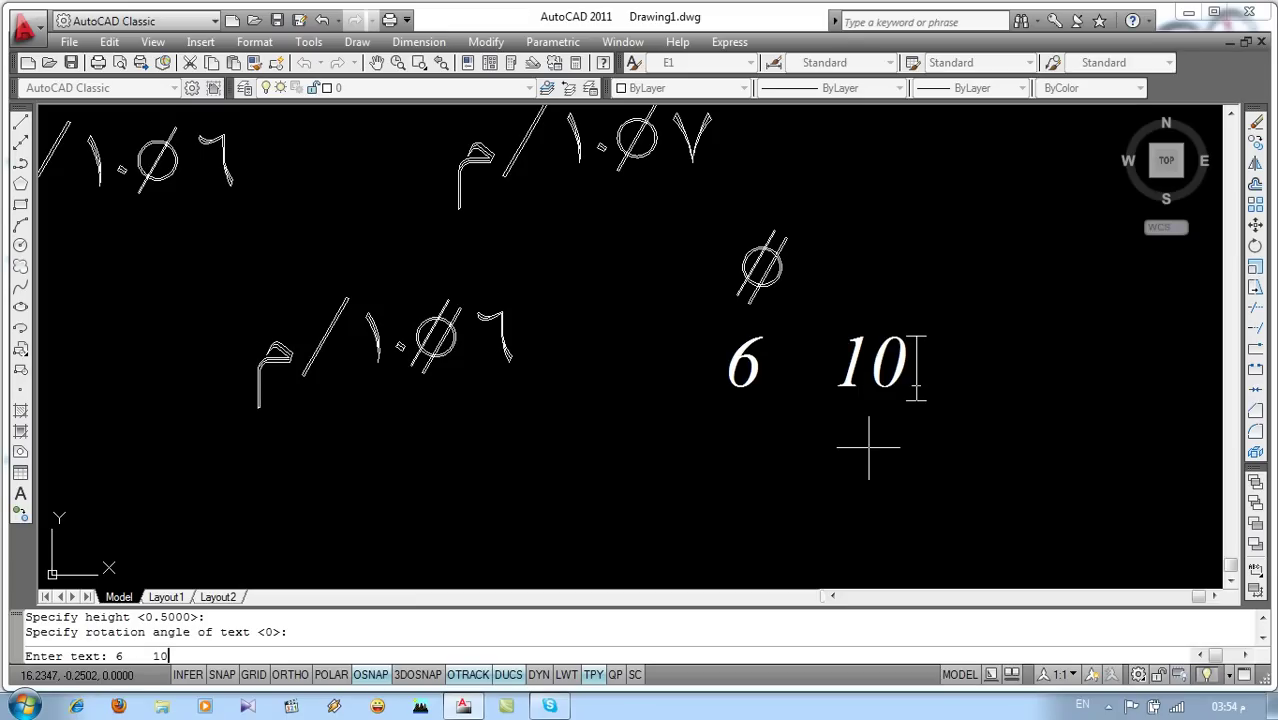
{"action": "type", "text": "\\m"}
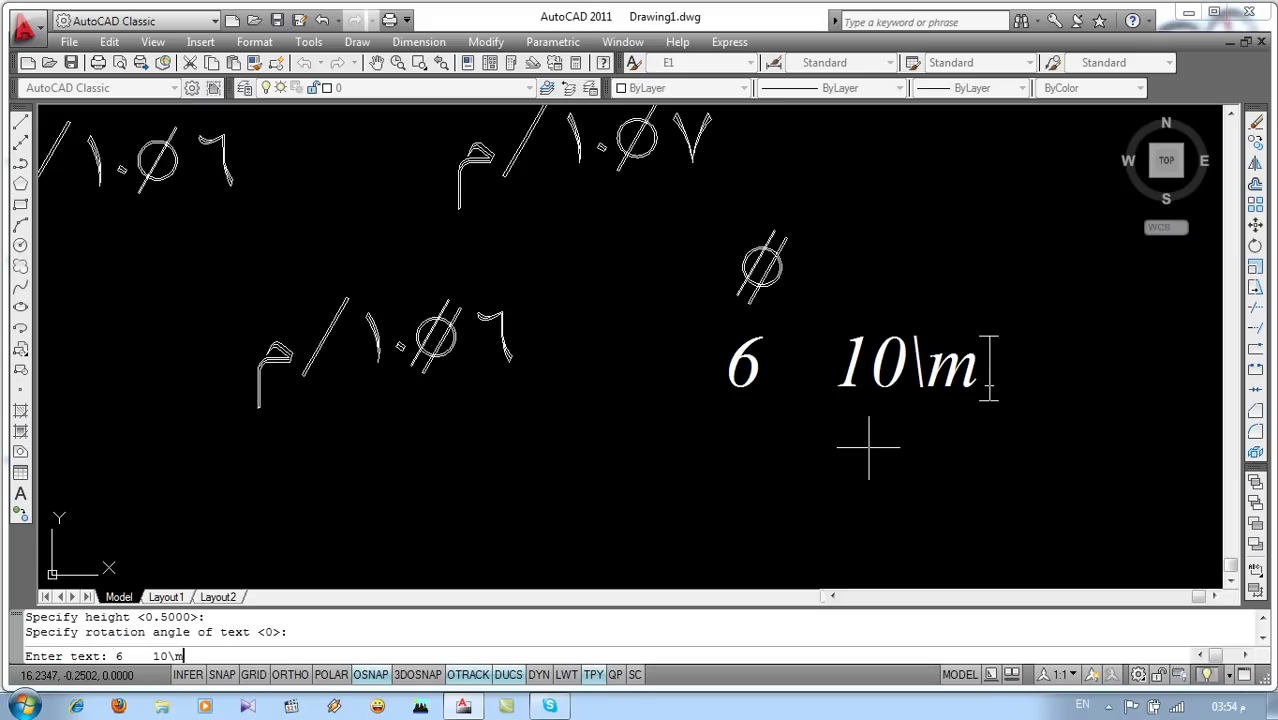
{"action": "key", "text": "Return"}
{"action": "key", "text": "Return"}
Step: Move the diameter symbol into the gap between 6 and 10
{"action": "type", "text": "m"}
{"action": "key", "text": "Return"}
{"action": "left_click_drag", "start_coordinate": [806, 238], "coordinate": [722, 300]}
{"action": "key", "text": "Return"}
{"action": "left_click", "coordinate": [762, 268]}
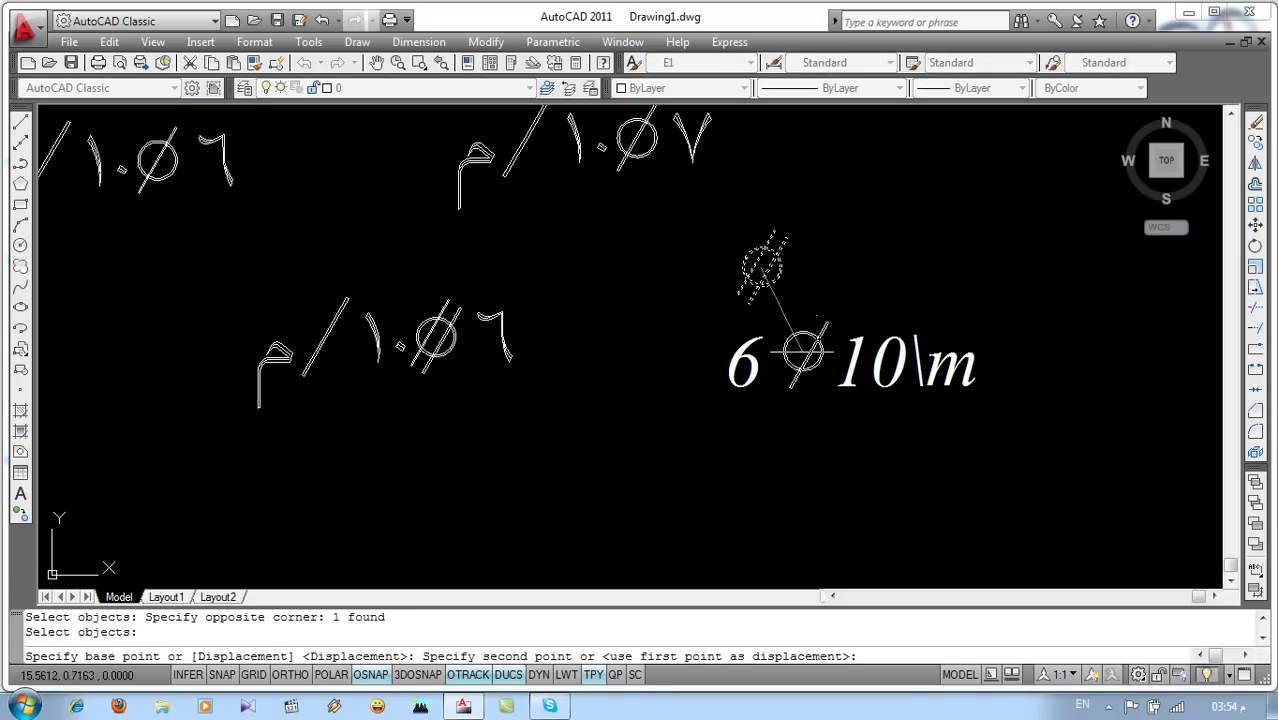
{"action": "left_click", "coordinate": [806, 362]}
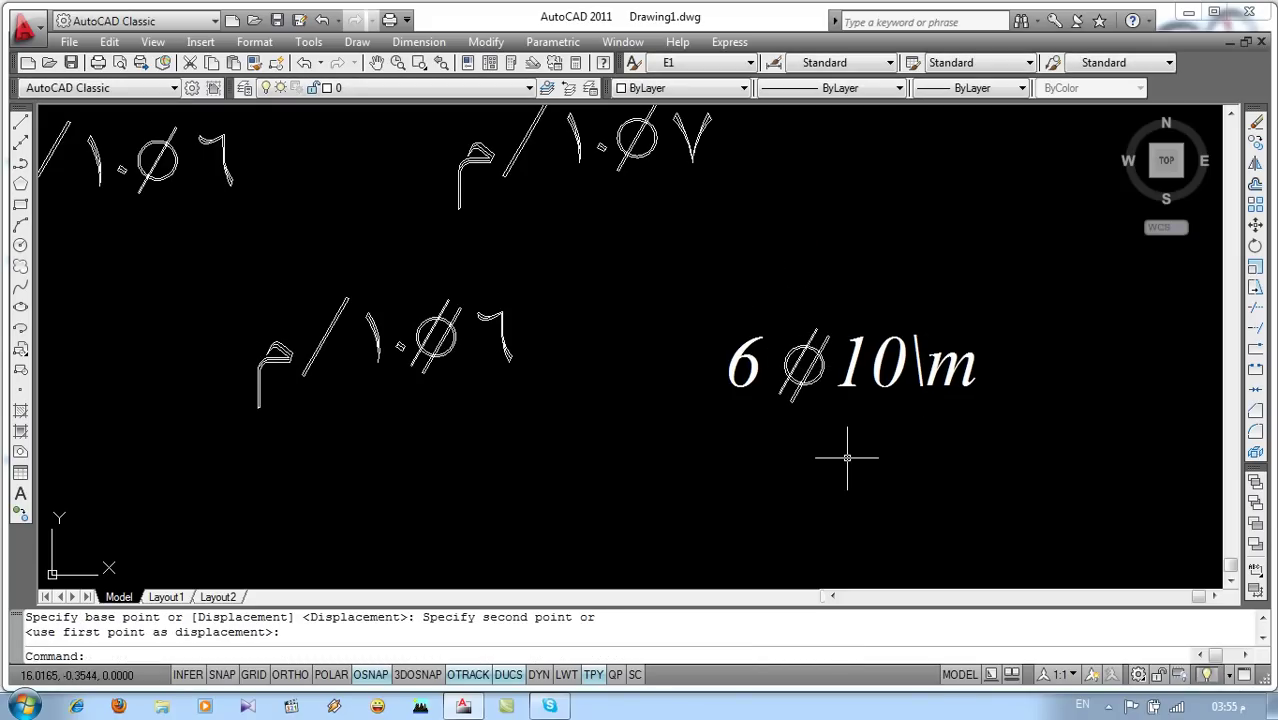
Step: Write a person's name as a new E1 single-line text at the upper right
{"action": "scroll", "coordinate": [847, 458], "scroll_direction": "down", "scroll_amount": 2}
{"action": "middle_click_drag", "start_coordinate": [845, 536], "coordinate": [770, 499]}
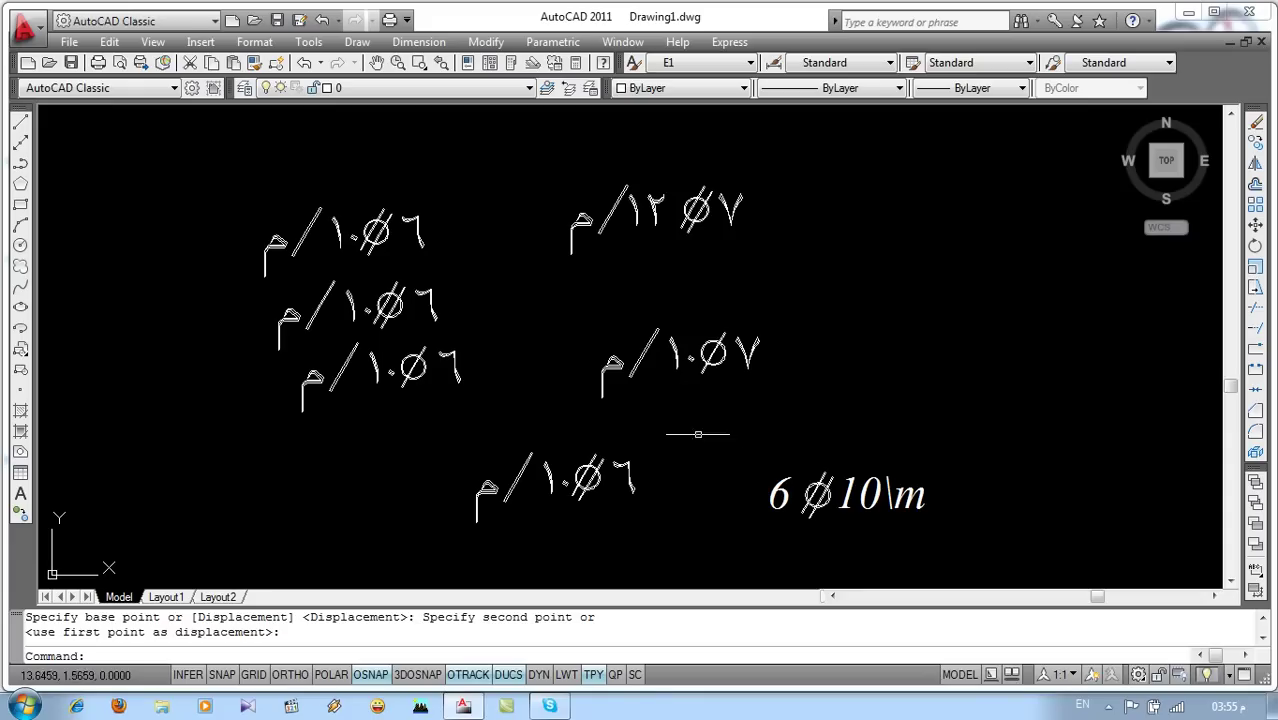
{"action": "middle_click_drag", "start_coordinate": [677, 378], "coordinate": [605, 368]}
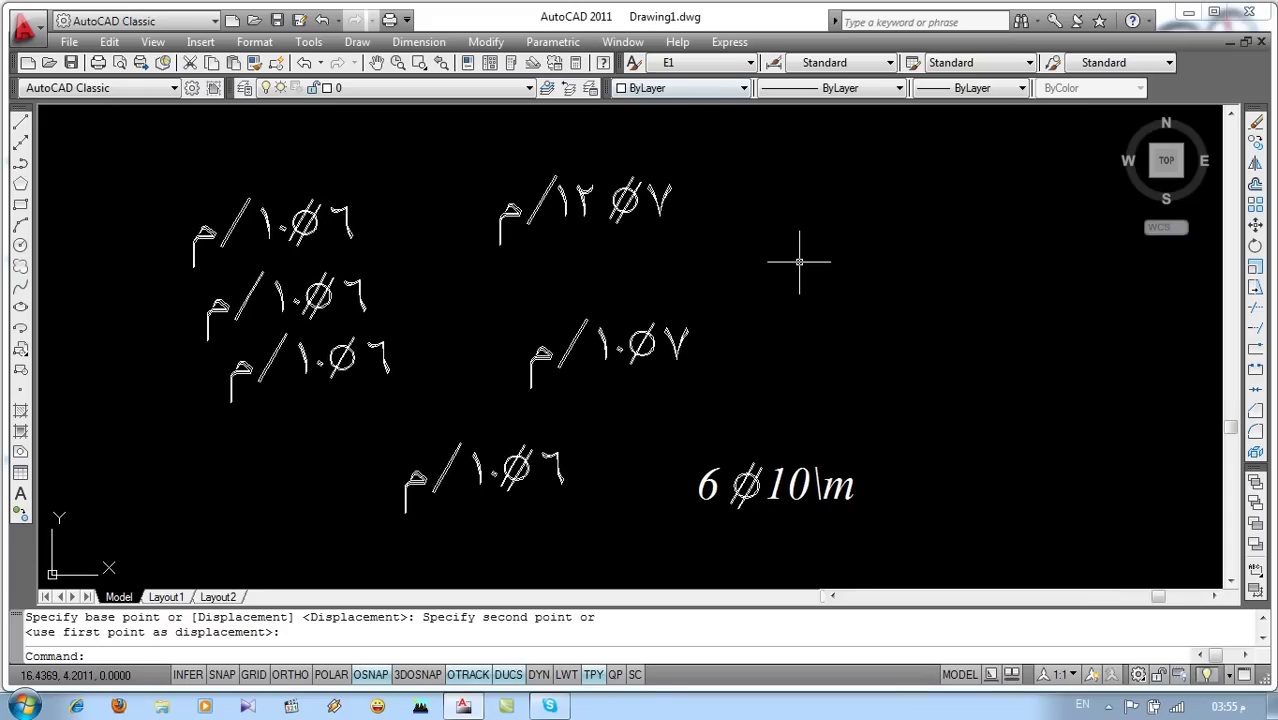
{"action": "type", "text": "dt"}
{"action": "key", "text": "Return"}
{"action": "left_click", "coordinate": [837, 258]}
{"action": "key", "text": "Return"}
{"action": "key", "text": "Return"}
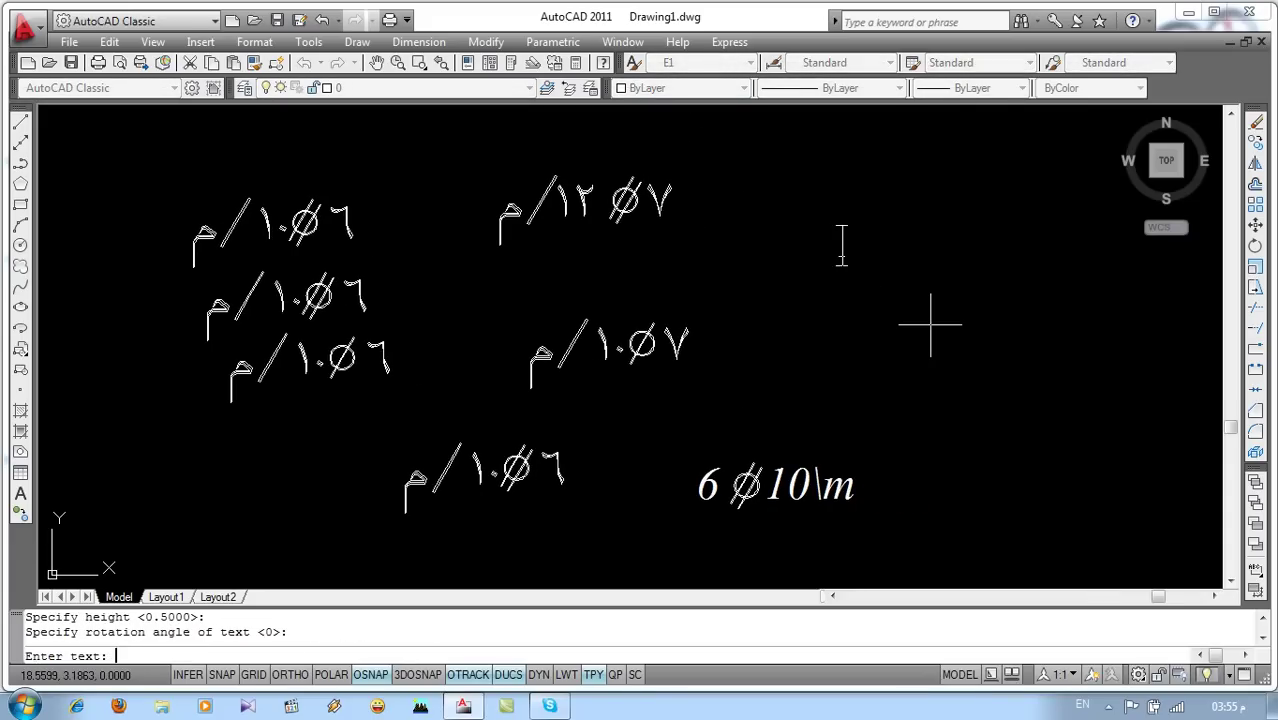
{"action": "type", "text": "Ayman"}
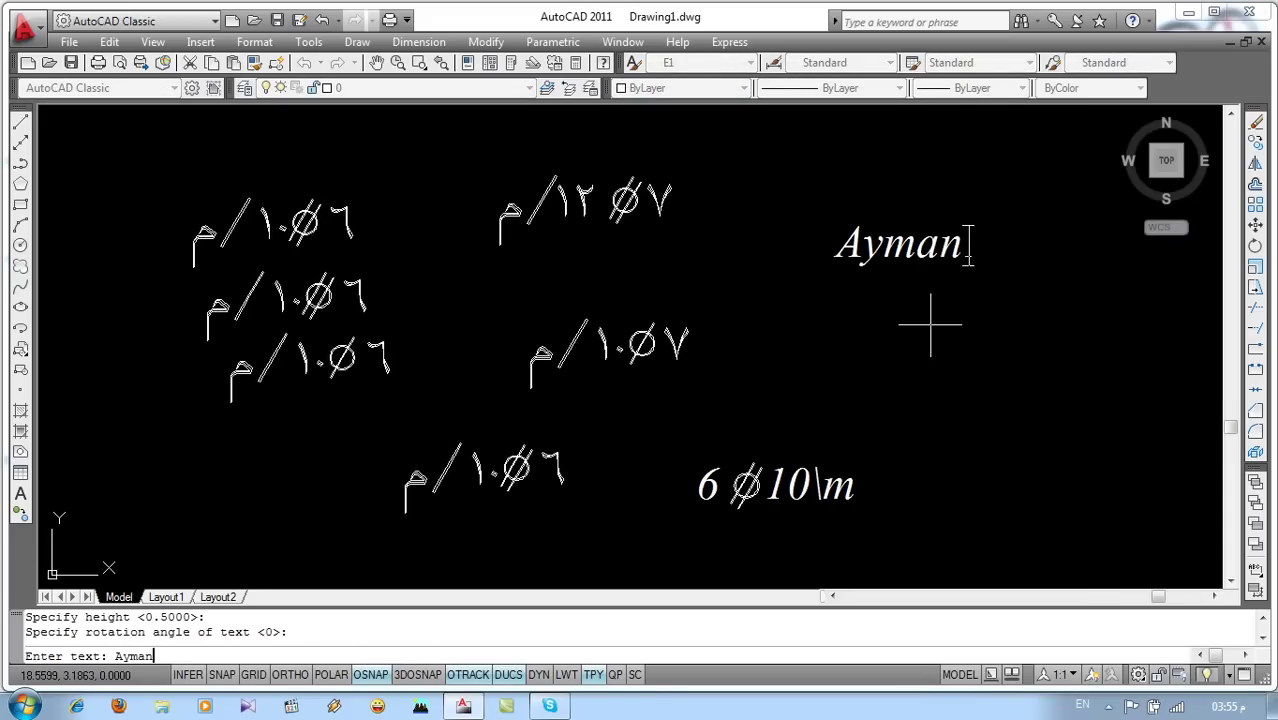
{"action": "key", "text": "Return"}
{"action": "key", "text": "Return"}
Step: Fix the name's misspelled second letter in Edit Text and recentre the labels
{"action": "scroll", "coordinate": [926, 245], "scroll_direction": "up", "scroll_amount": 2}
{"action": "scroll", "coordinate": [926, 245], "scroll_direction": "up", "scroll_amount": 1}
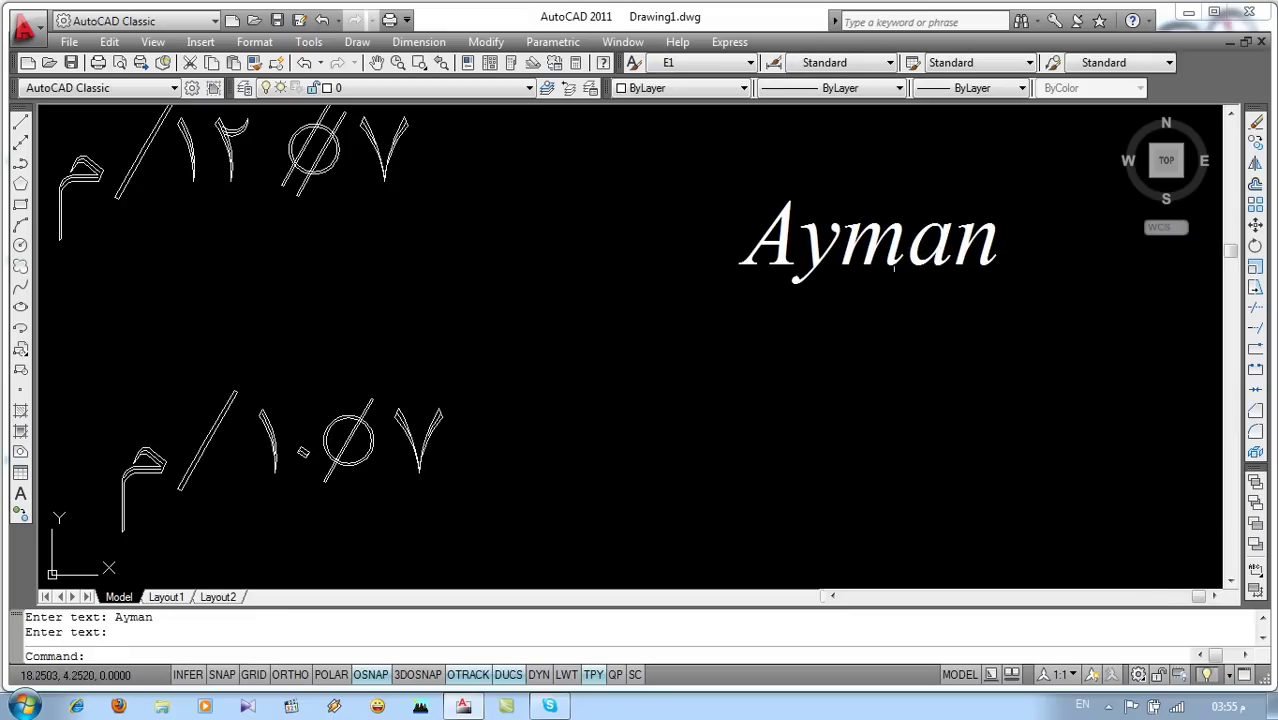
{"action": "double_click", "coordinate": [820, 261]}
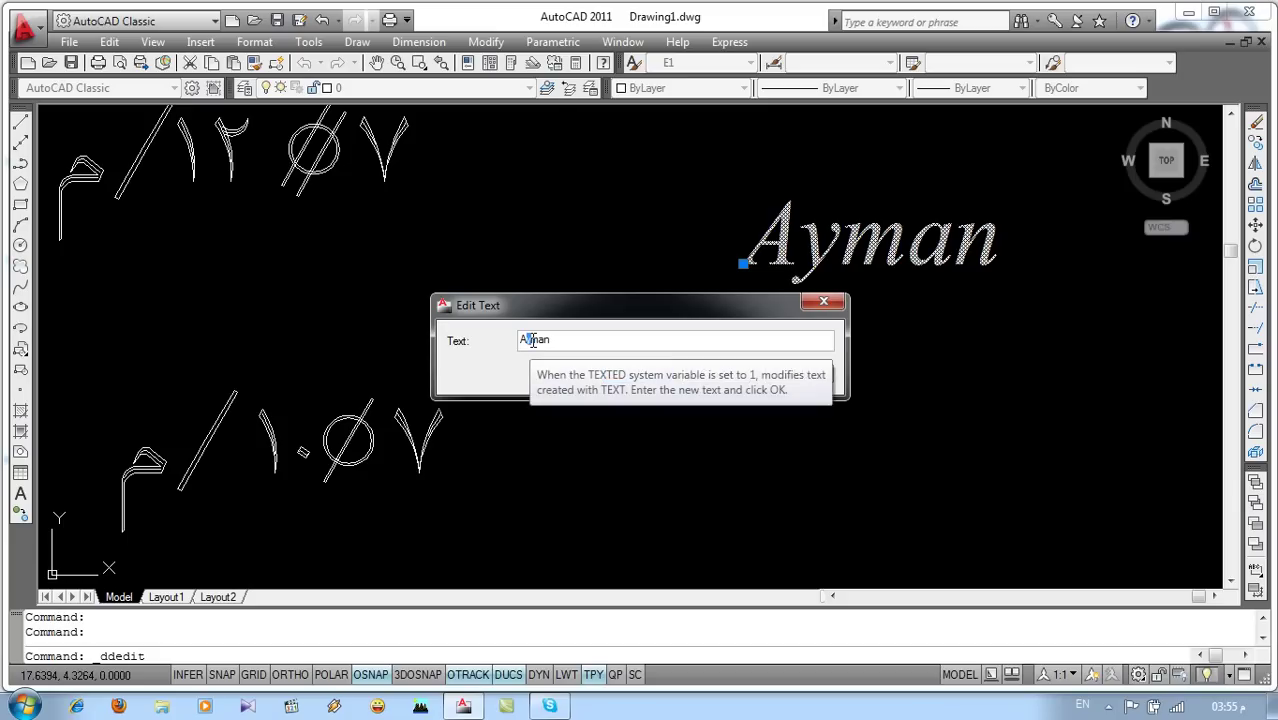
{"action": "key", "text": "BackSpace"}
{"action": "type", "text": "i"}
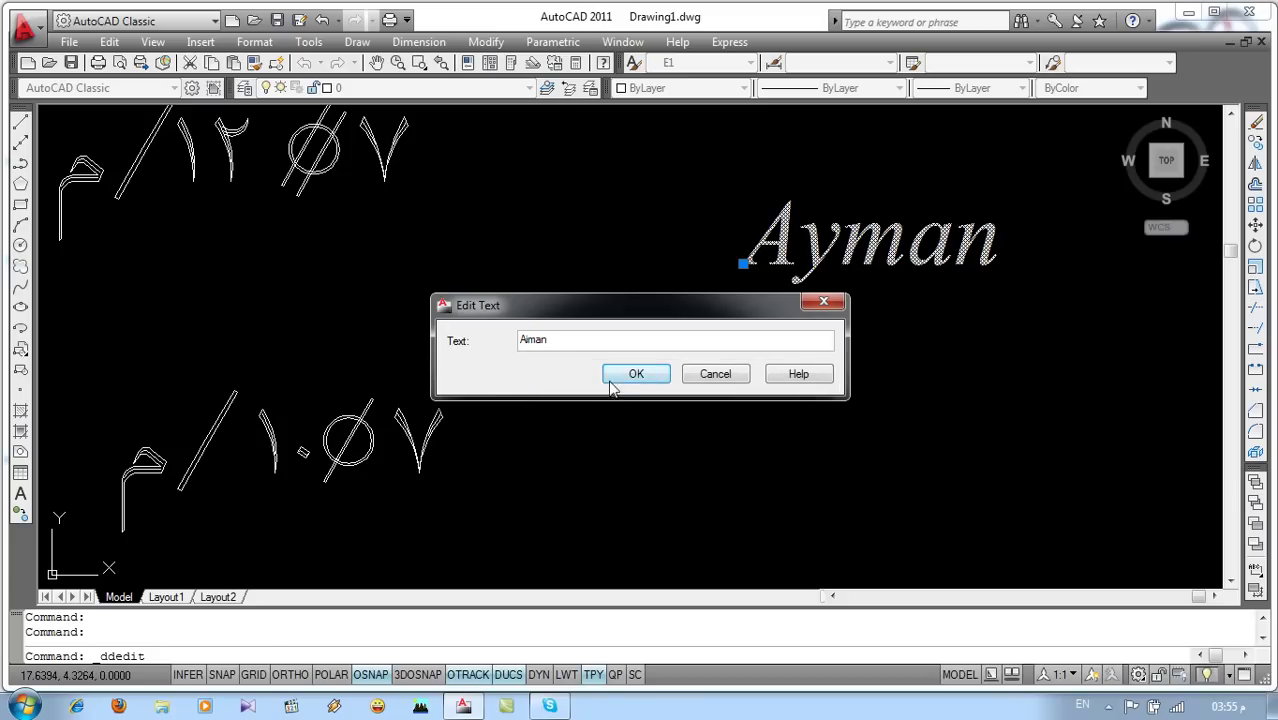
{"action": "left_click", "coordinate": [614, 381]}
{"action": "scroll", "coordinate": [700, 370], "scroll_direction": "down", "scroll_amount": 5}
{"action": "mouse_move", "coordinate": [690, 423]}
{"action": "middle_mouse_down"}
{"action": "mouse_move", "coordinate": [740, 396]}
{"action": "mouse_move", "coordinate": [656, 419]}
{"action": "middle_mouse_up"}
{"action": "key", "text": "Escape"}
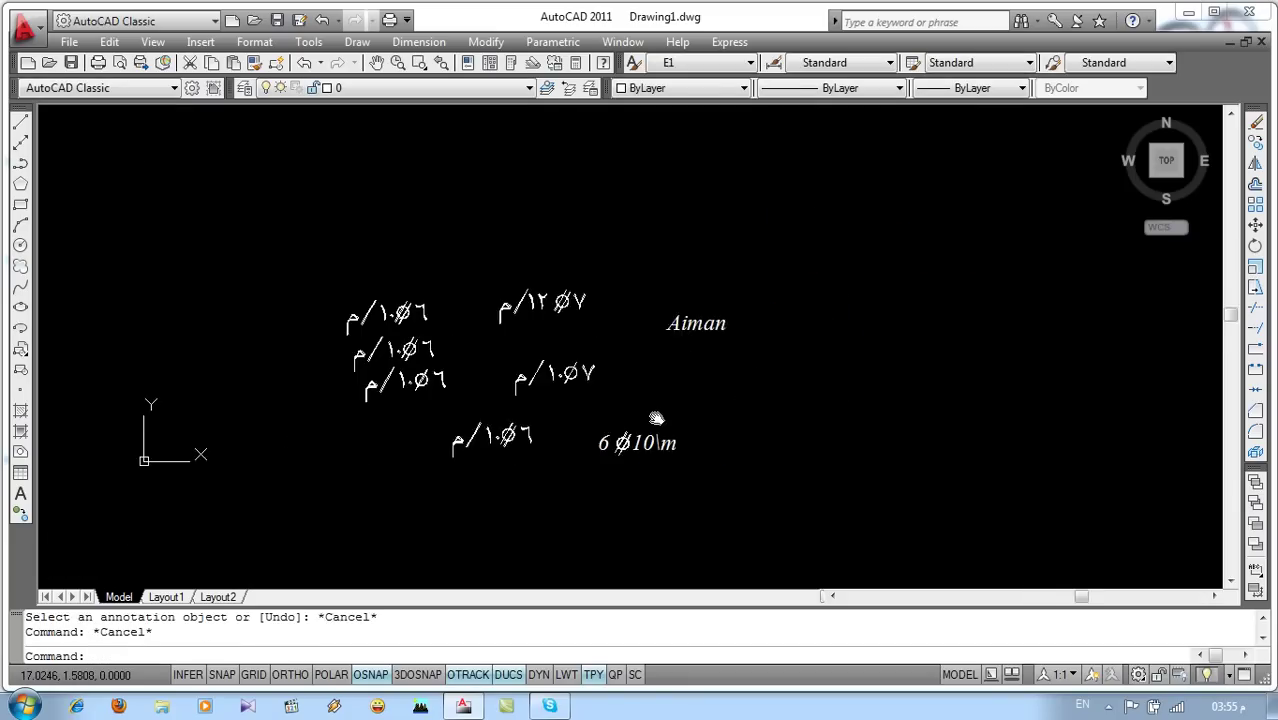
Step: Rotate the upper ١٢ Ø٧ label 45 degrees, then minimize AutoCAD
{"action": "scroll", "coordinate": [656, 415], "scroll_direction": "up", "scroll_amount": 2}
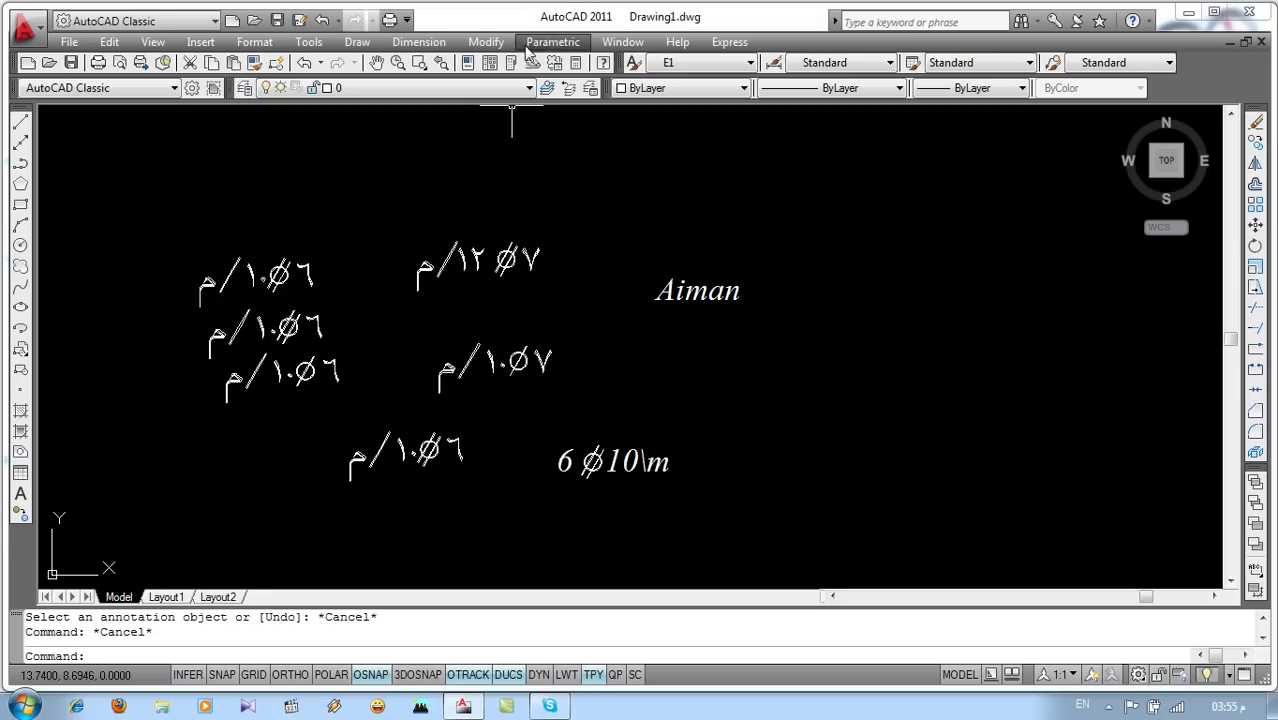
{"action": "left_click", "coordinate": [486, 42]}
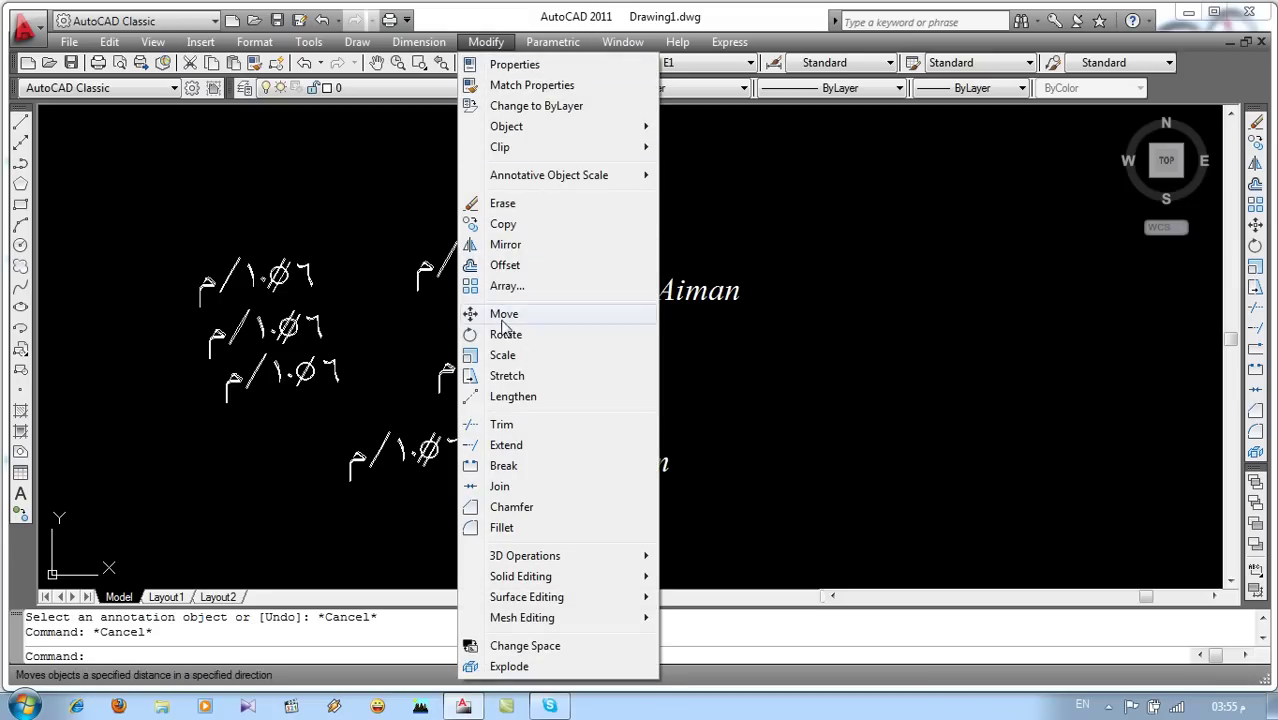
{"action": "left_click", "coordinate": [500, 333]}
{"action": "left_click", "coordinate": [568, 208]}
{"action": "left_click", "coordinate": [388, 282]}
{"action": "key", "text": "Return"}
{"action": "left_click", "coordinate": [491, 258]}
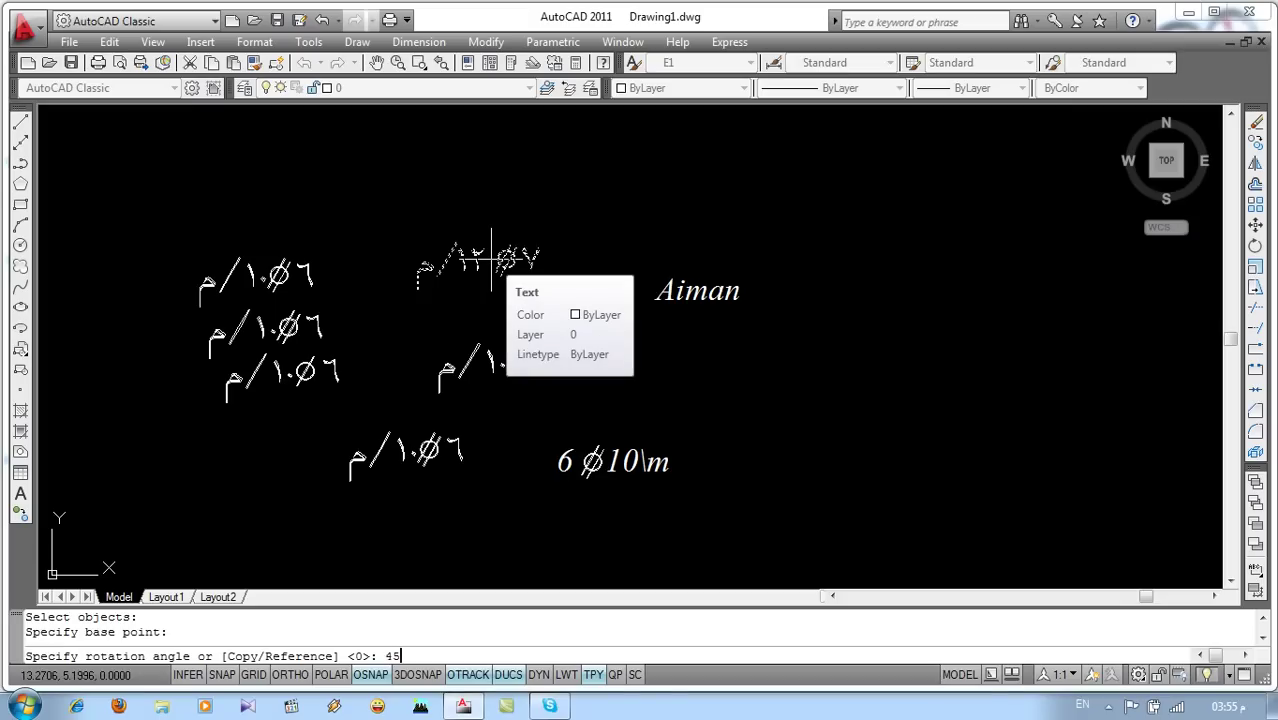
{"action": "key", "text": "Return"}
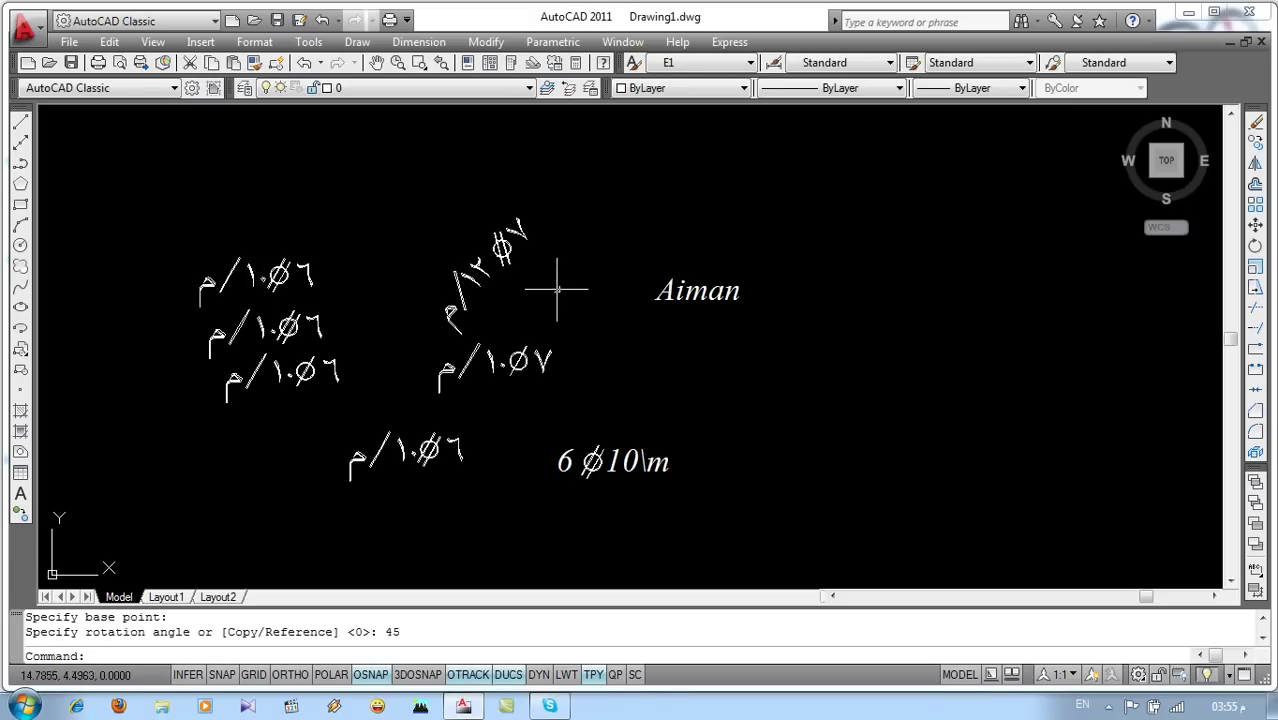
{"action": "middle_click_drag", "start_coordinate": [504, 310], "coordinate": [588, 299]}
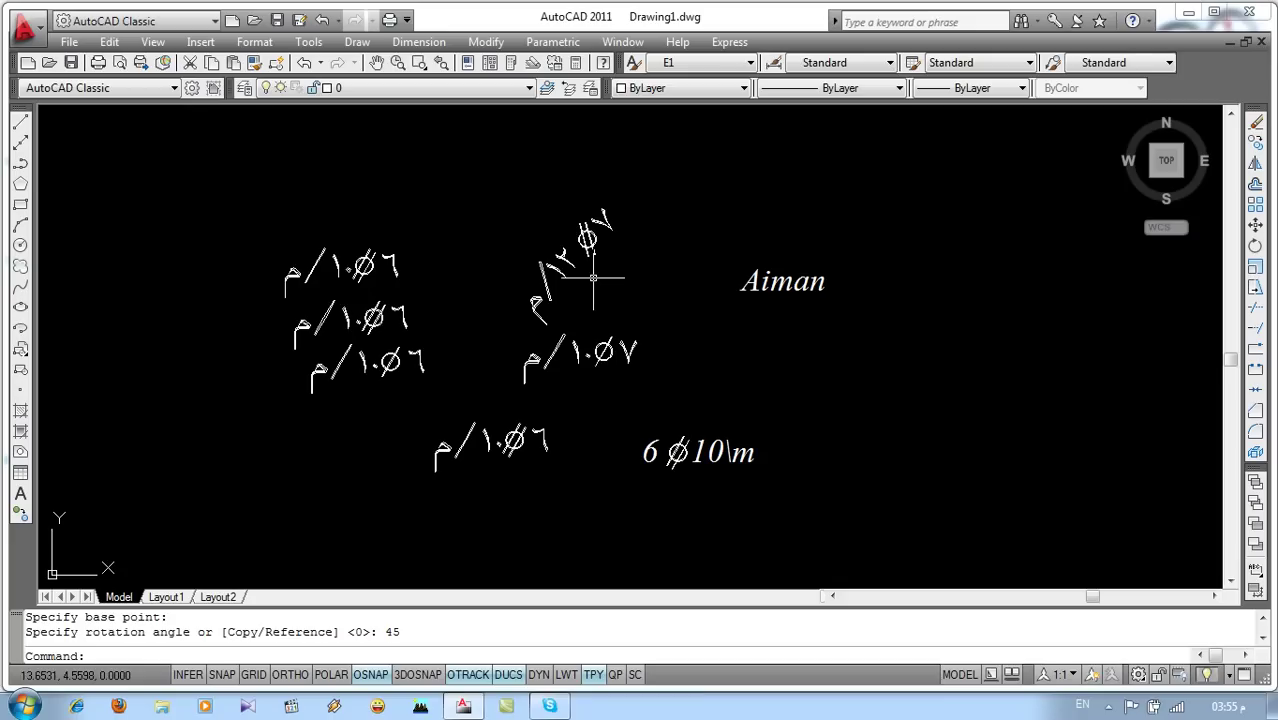
{"action": "left_click", "coordinate": [1190, 18]}
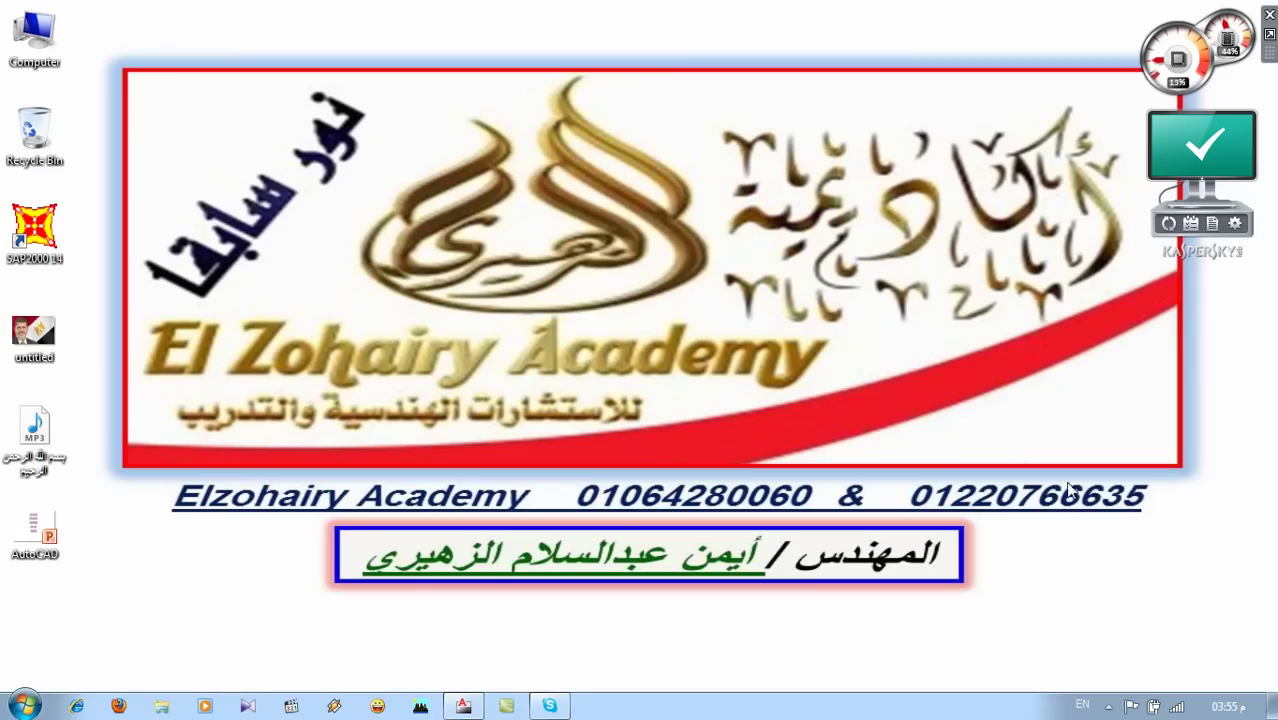